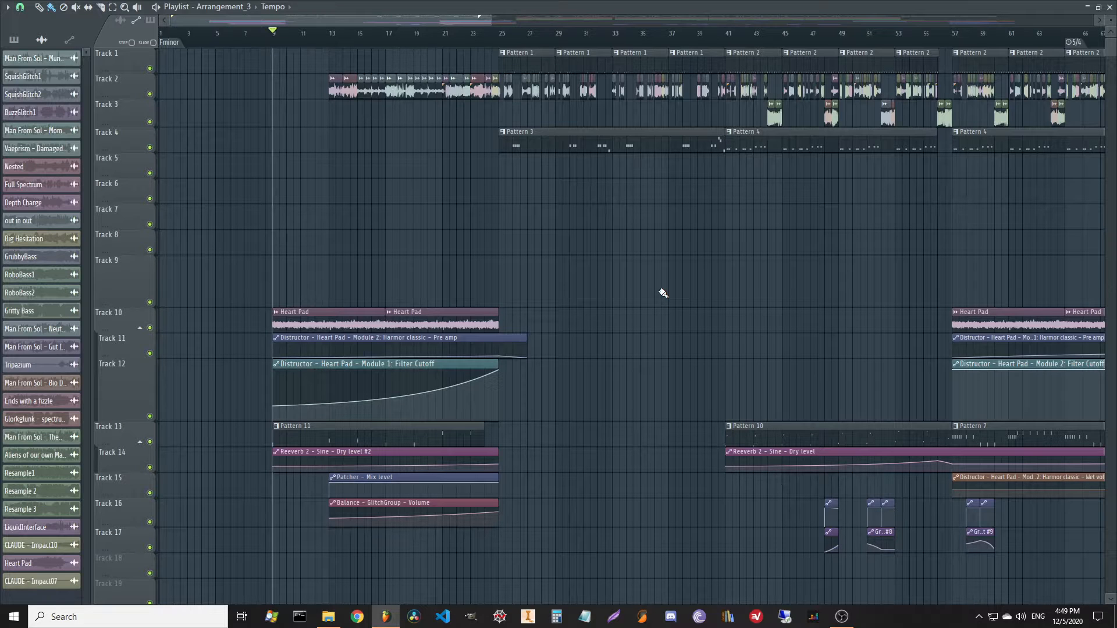
# - Play the arrangement from bar 9
pyautogui.press('space')
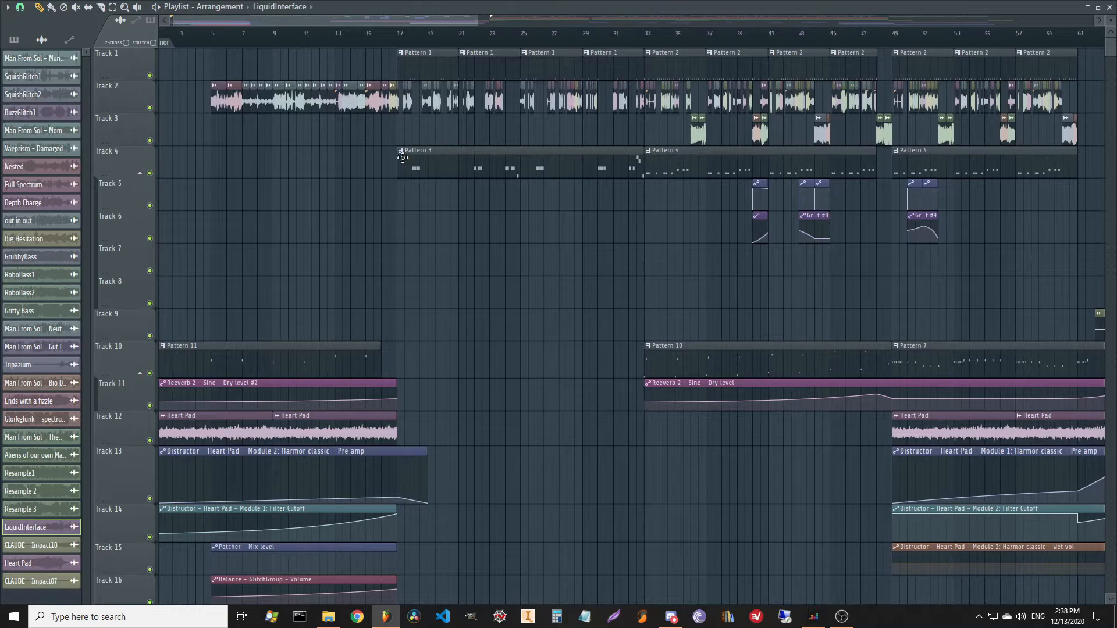
# - Switch the playlist to the Sound Design arrangement
pyautogui.scroll(-4, 405, 37)
pyautogui.scroll(-1, 407, 37)
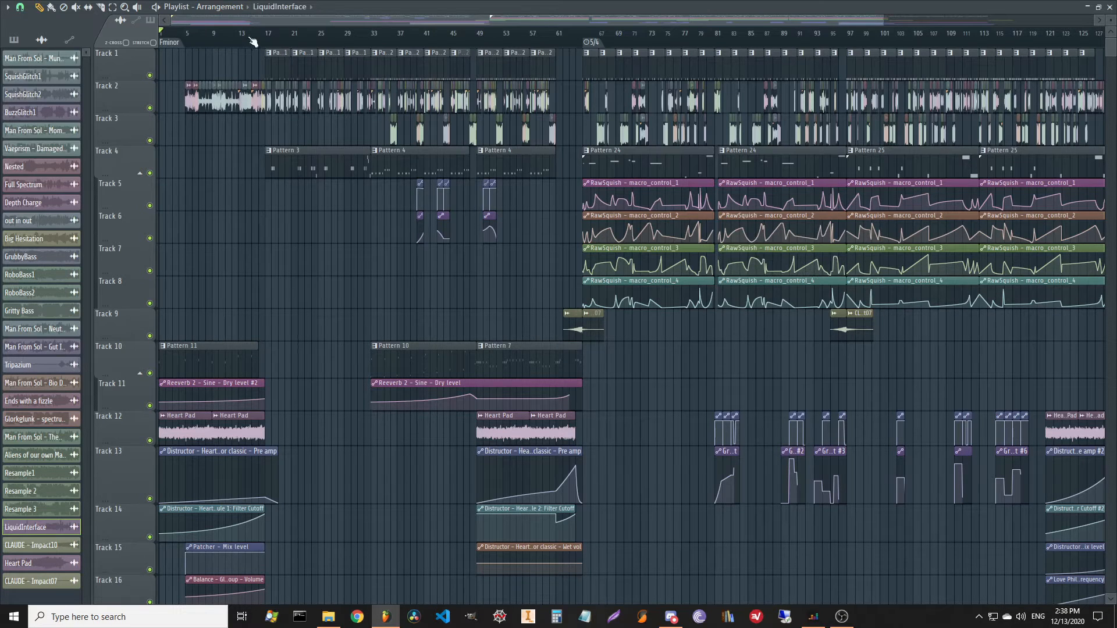
pyautogui.click(224, 8)
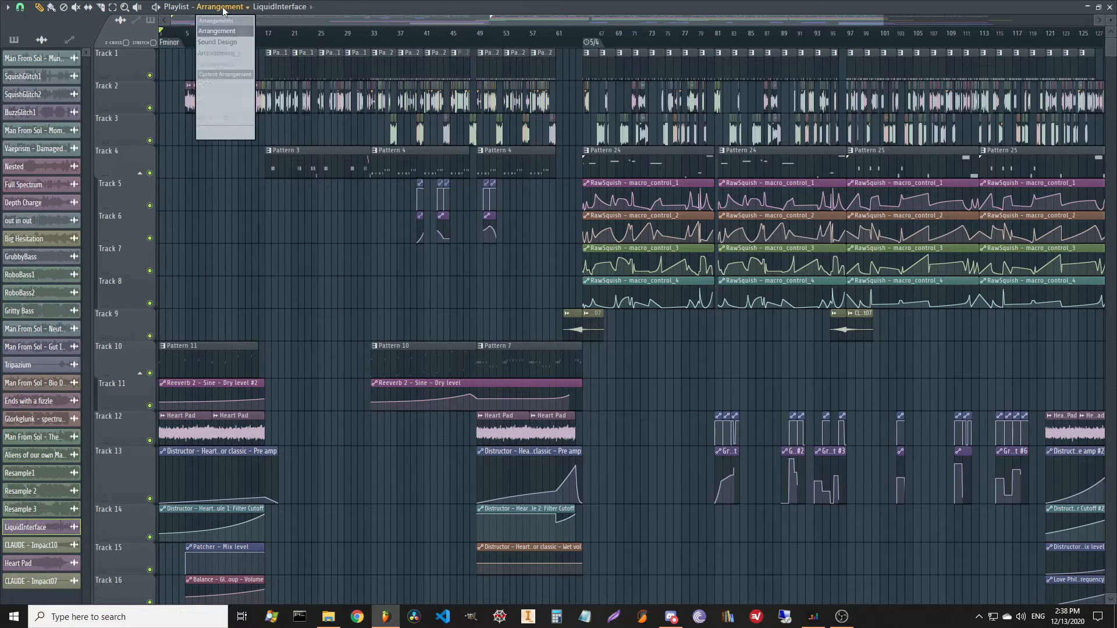
pyautogui.click(220, 43)
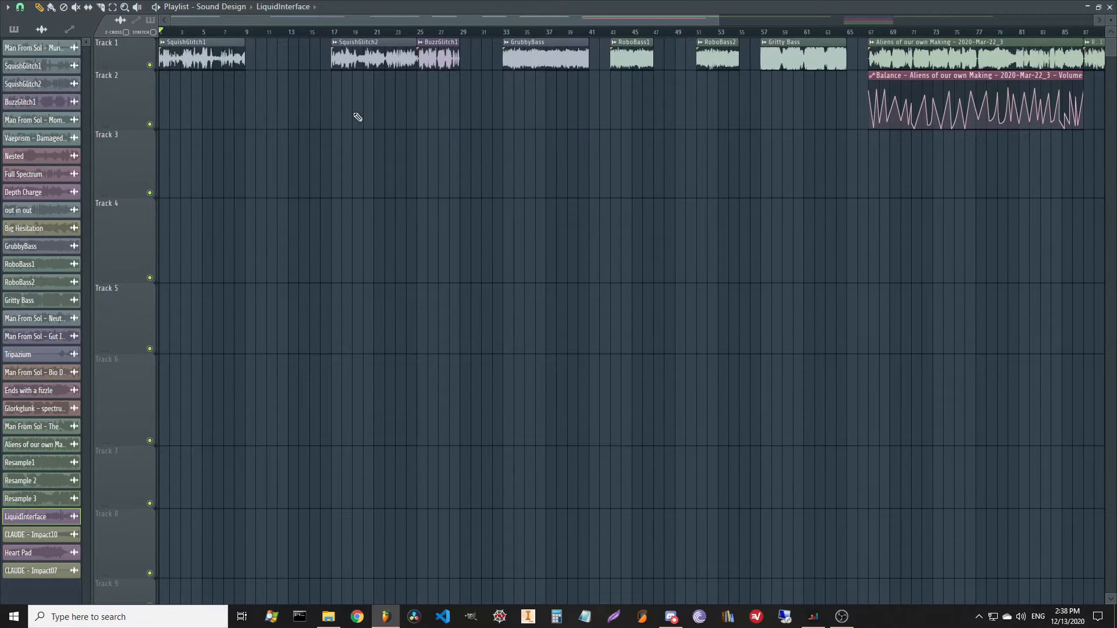
# - Play the SquishGlitch1 clip on Track 1 from bar 1, and stop playback near its end
pyautogui.scroll(-3, 178, 37)
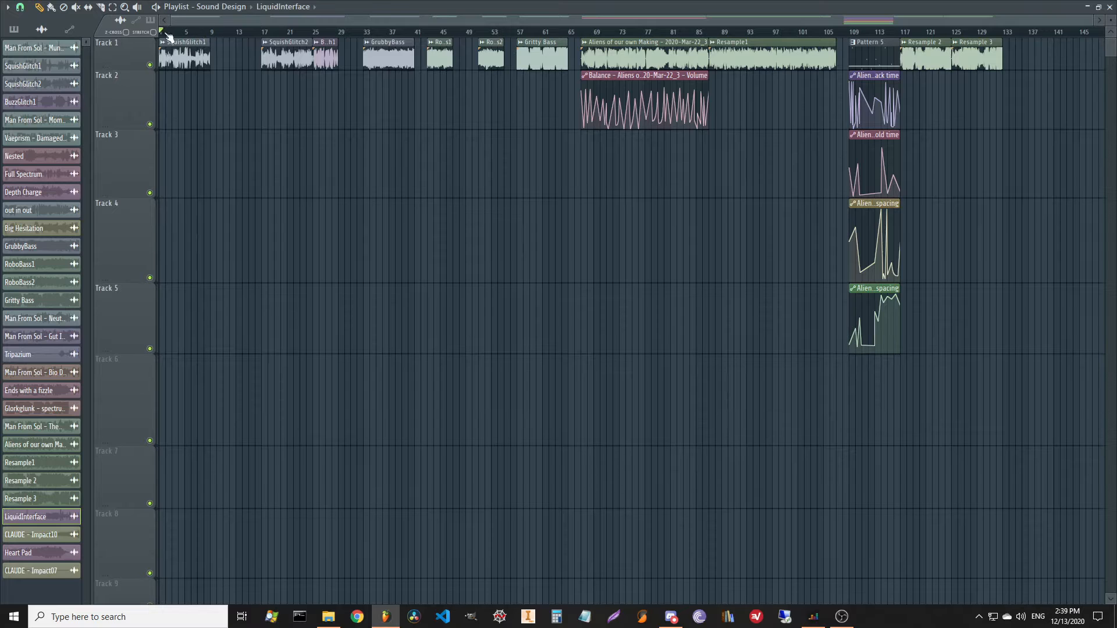
pyautogui.scroll(3, 166, 33)
pyautogui.press('space')
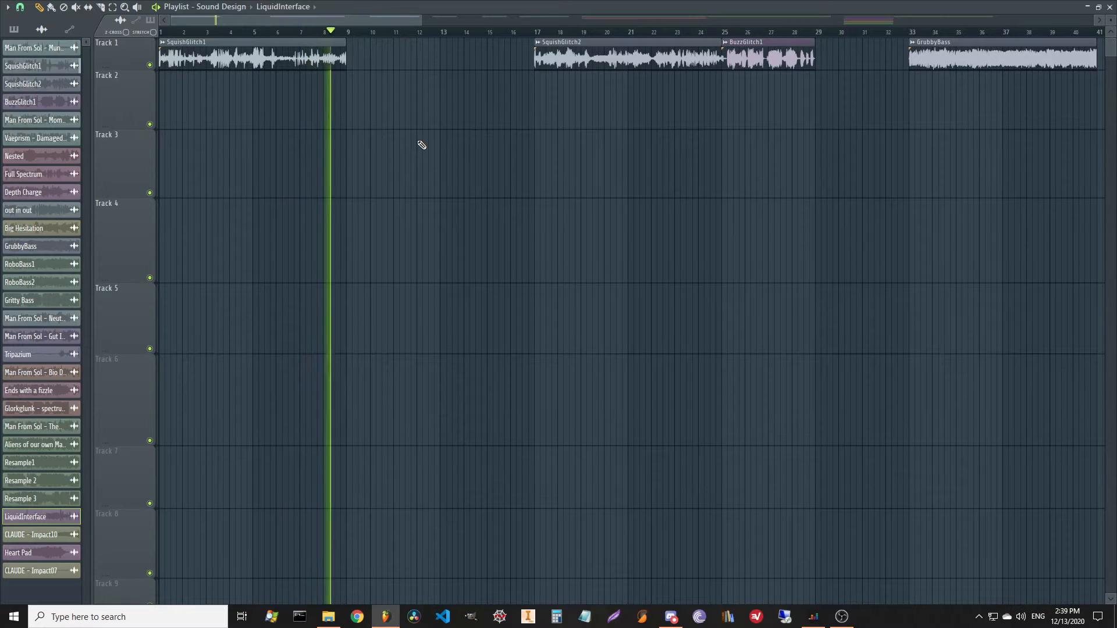
pyautogui.press('space')
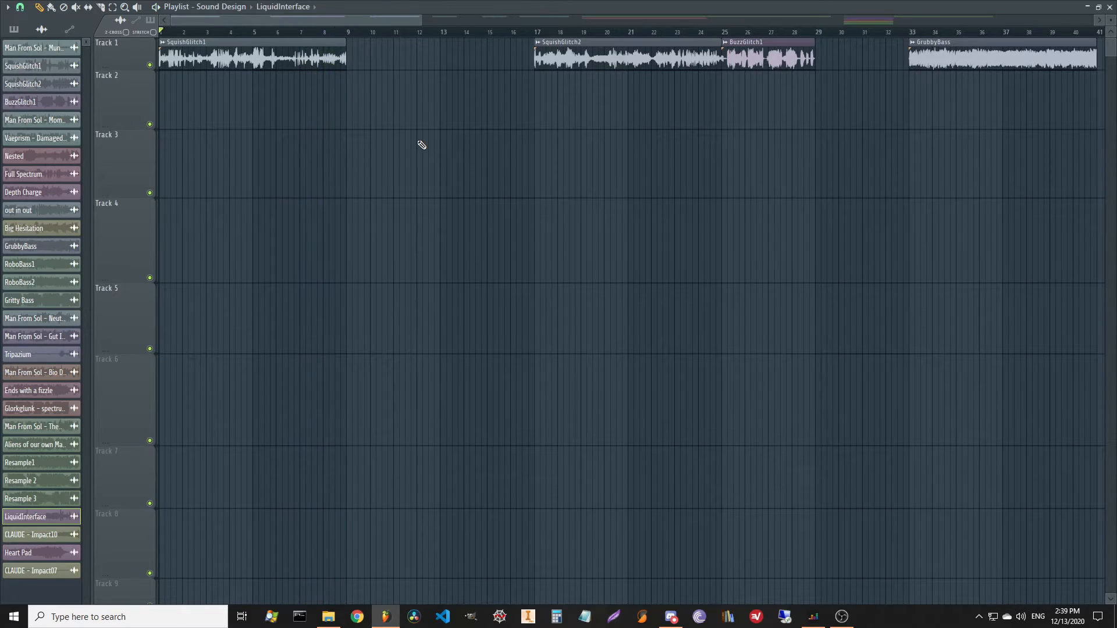
# - Play the SquishGlitch2 and BuzzGlitch1 clips in sequence from bar 17, and stop playback during BuzzGlitch1
pyautogui.click(534, 33)
pyautogui.press('space')
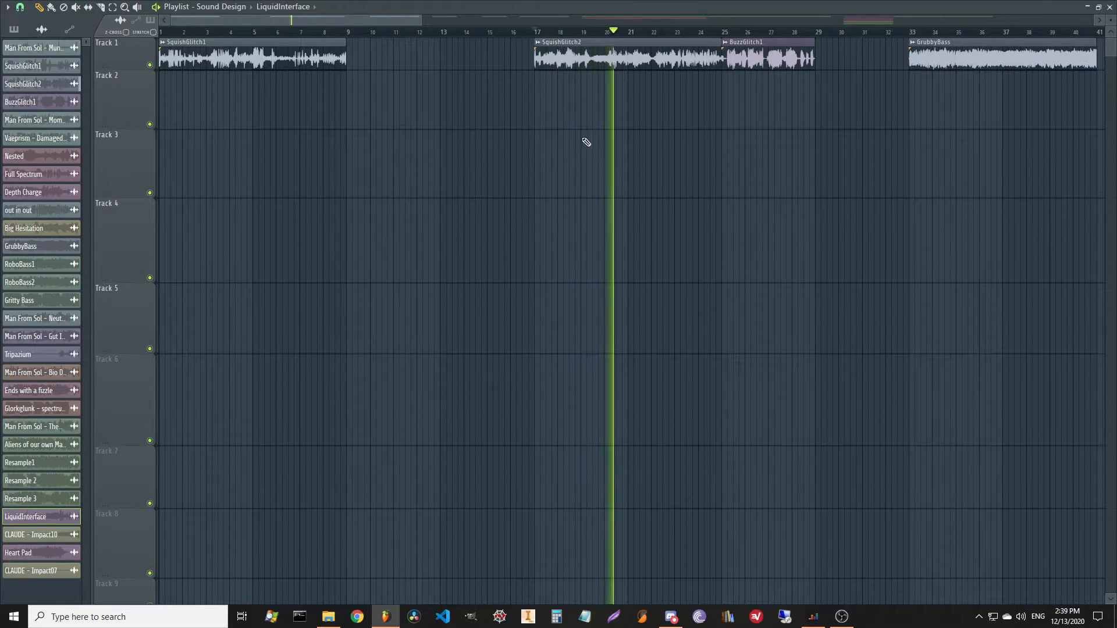
pyautogui.hscroll(5, 731, 153)
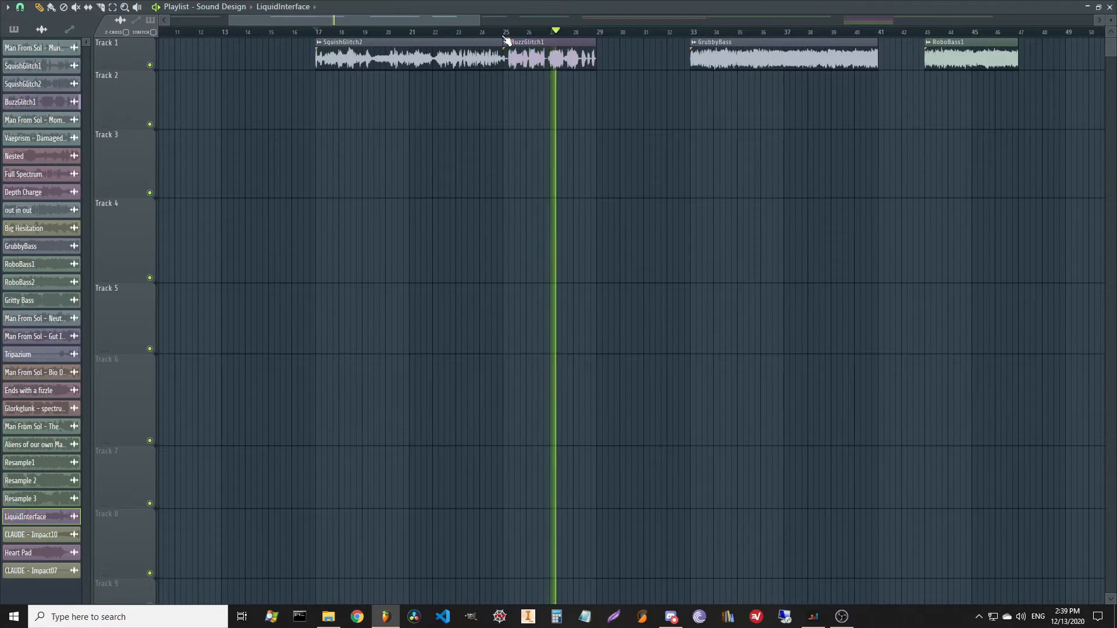
pyautogui.press('space')
# - Play the GrubbyBass clip from bar 33, and stop playback near its end
pyautogui.click(691, 34)
pyautogui.press('space')
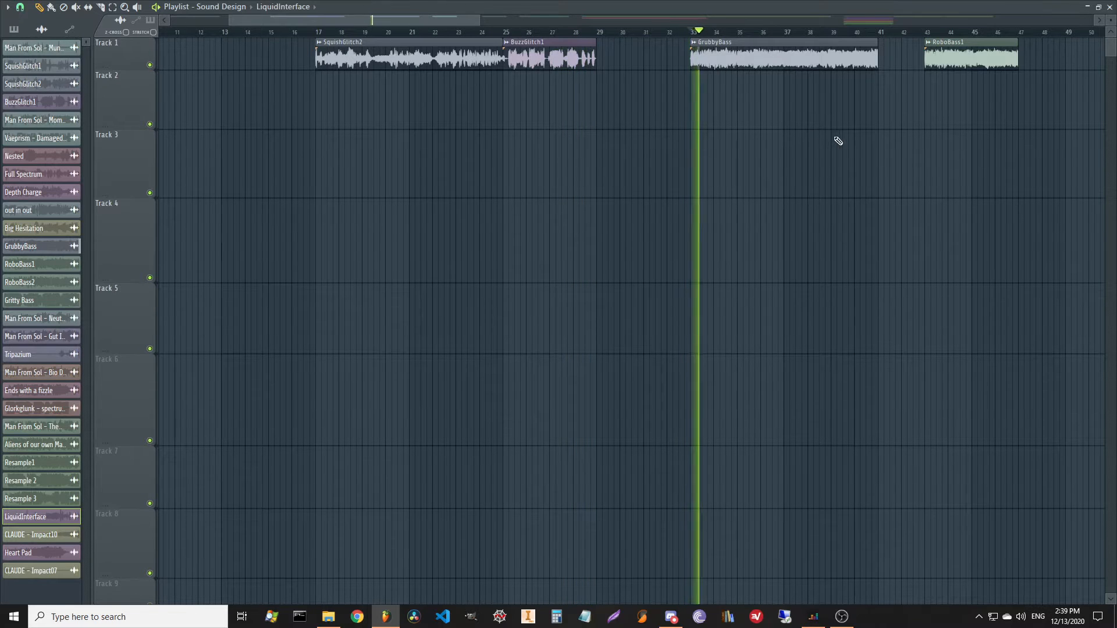
pyautogui.moveTo(842, 131)
pyautogui.mouseDown()
pyautogui.moveTo(678, 152)
pyautogui.moveTo(589, 179)
pyautogui.mouseUp()
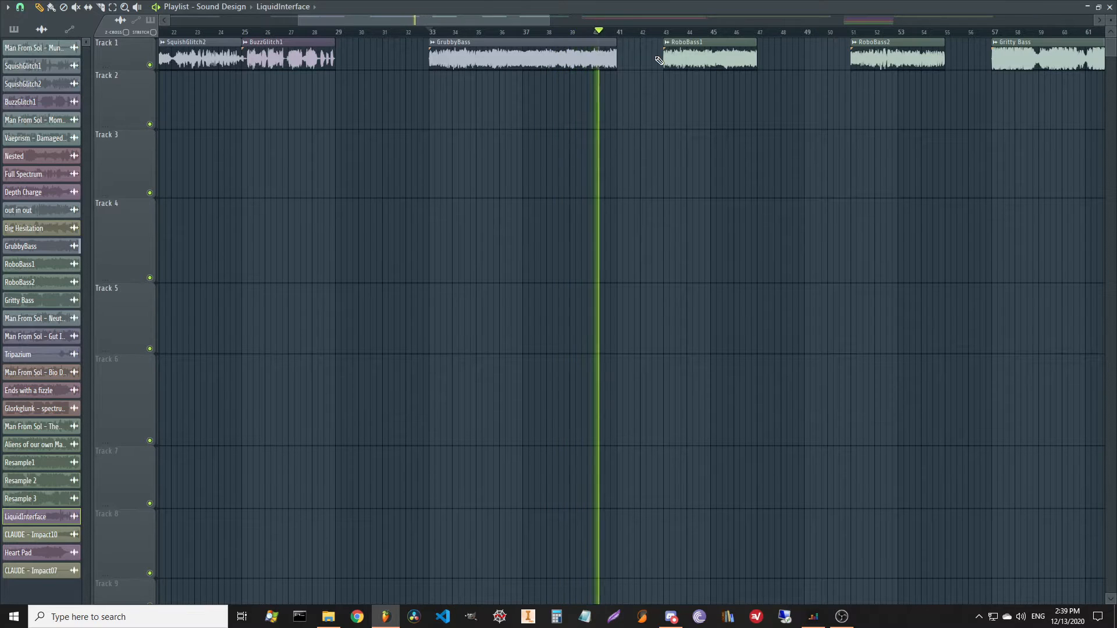
pyautogui.press('space')
# - Play the RoboBass1 clip from bar 43, followed by the RoboBass2 clip at bar 51
pyautogui.click(667, 34)
pyautogui.press('space')
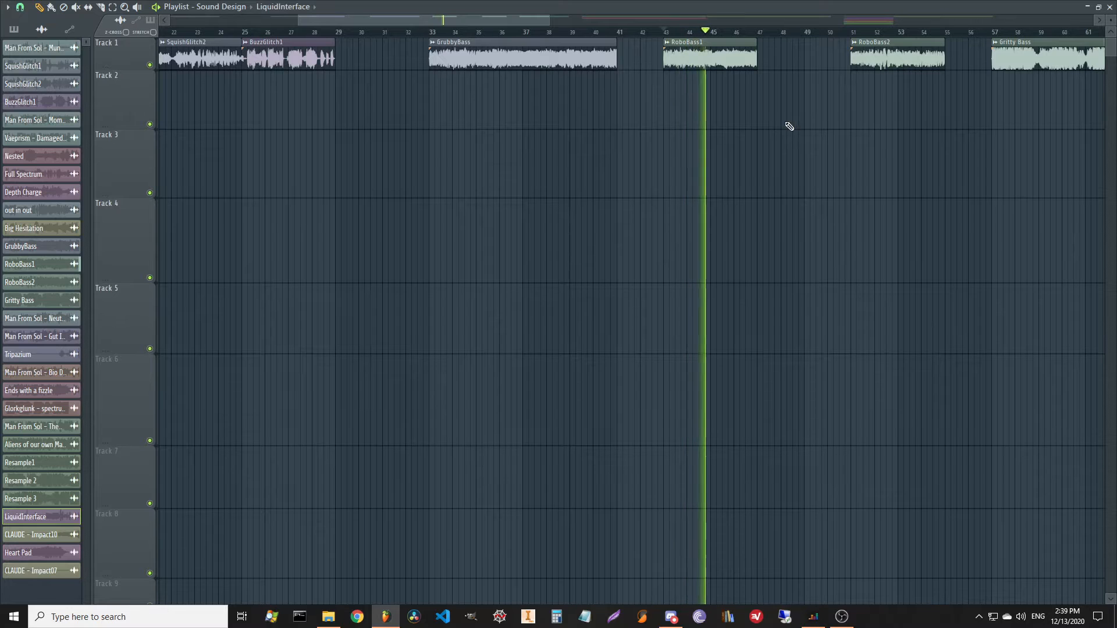
pyautogui.moveTo(789, 127); pyautogui.dragTo(640, 139)
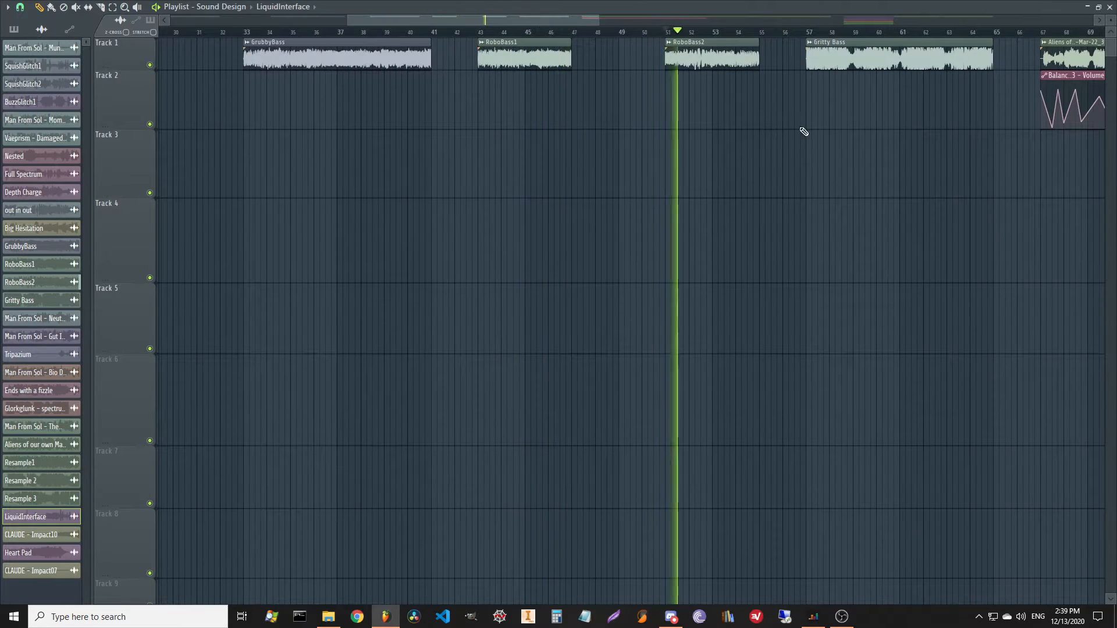
pyautogui.moveTo(803, 130); pyautogui.dragTo(593, 142)
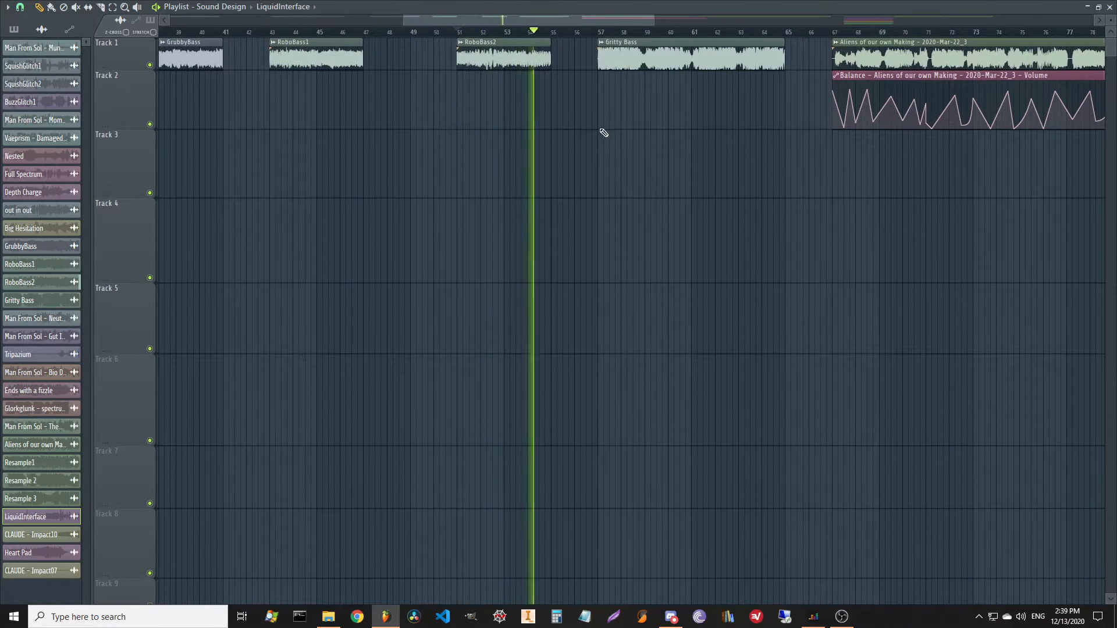
# - Move playback to bar 57 to hear the Gritty Bass clip, and stop at its end
pyautogui.click(599, 33)
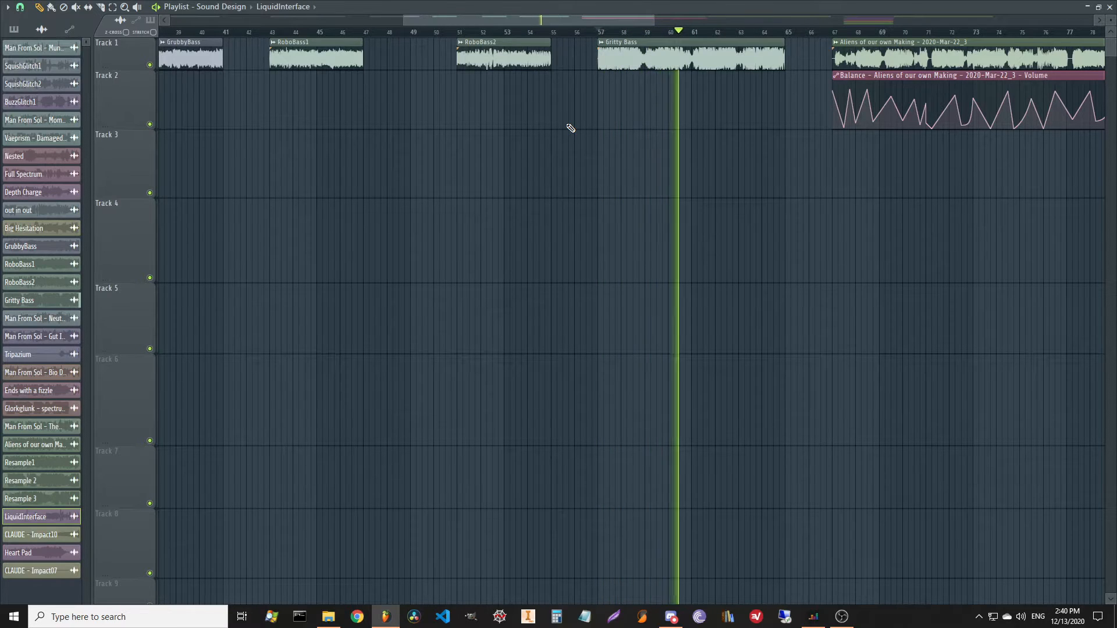
pyautogui.hscroll(-3, 613, 130)
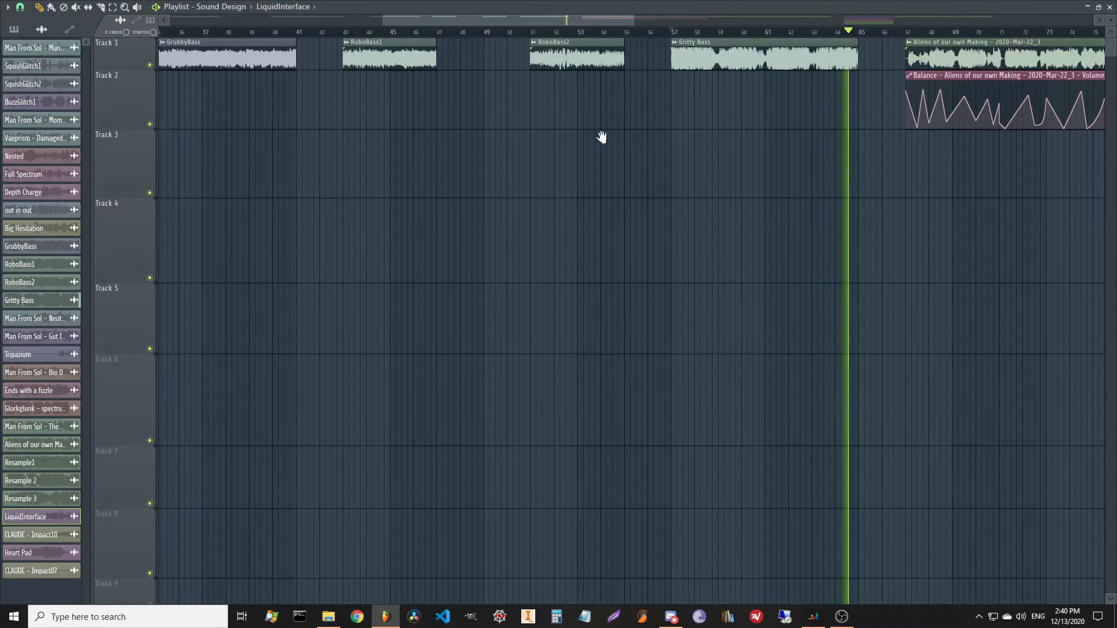
pyautogui.hscroll(-1, 602, 139)
pyautogui.press('space')
# - Return to the start of the playlist and select the SquishGlitch1 clip on Track 1
pyautogui.hscroll(-6, 628, 144)
pyautogui.scroll(-5, 751, 33)
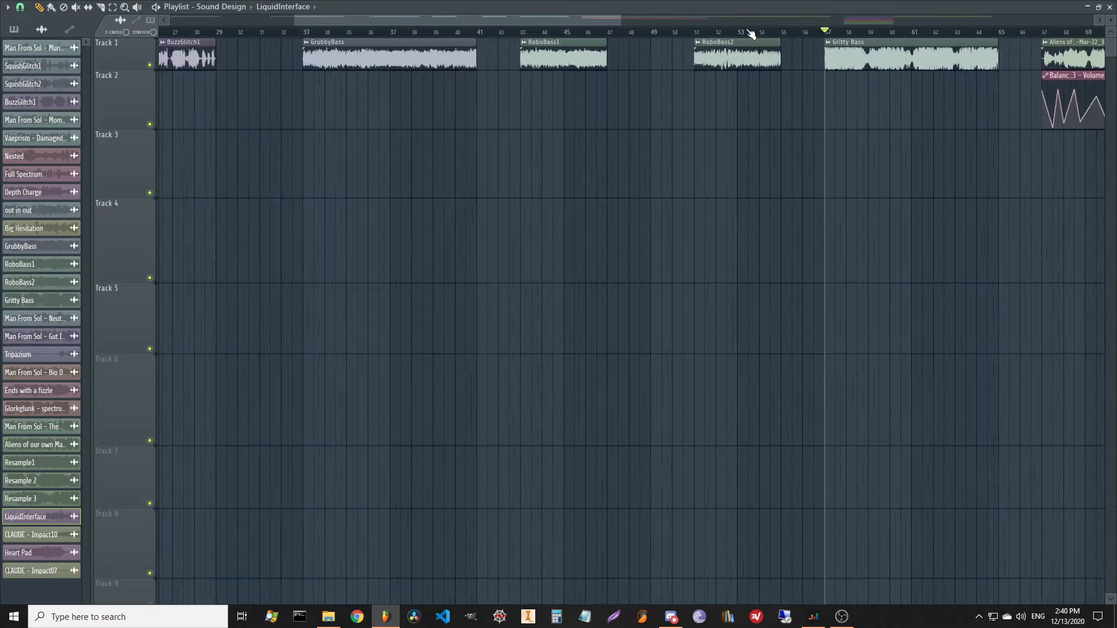
pyautogui.scroll(-1, 483, 134)
pyautogui.scroll(1, 349, 99)
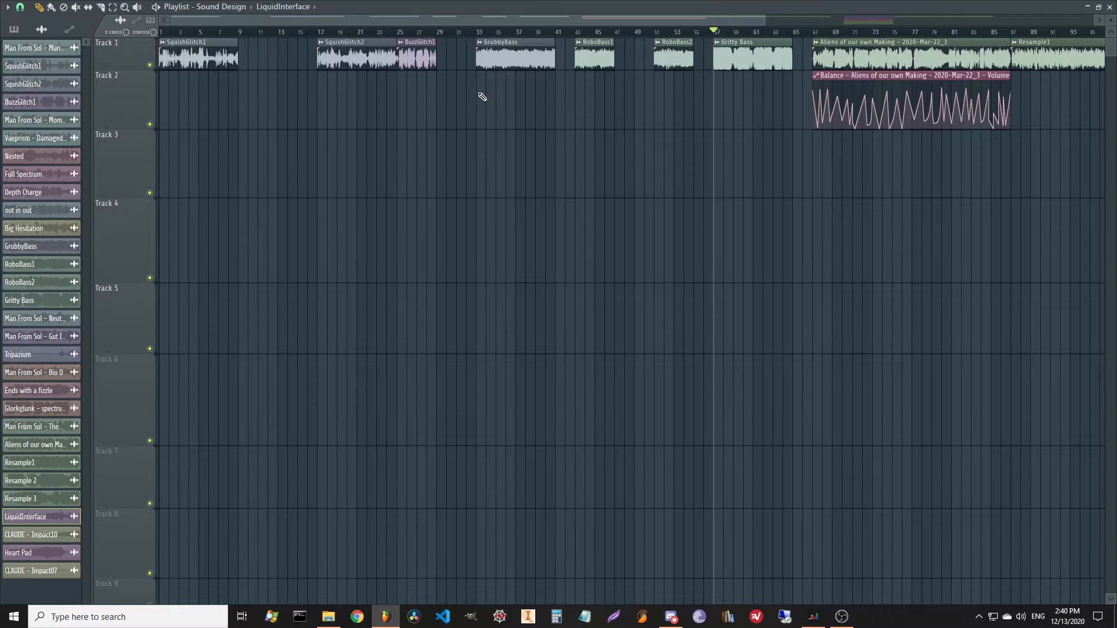
pyautogui.scroll(3, 175, 39)
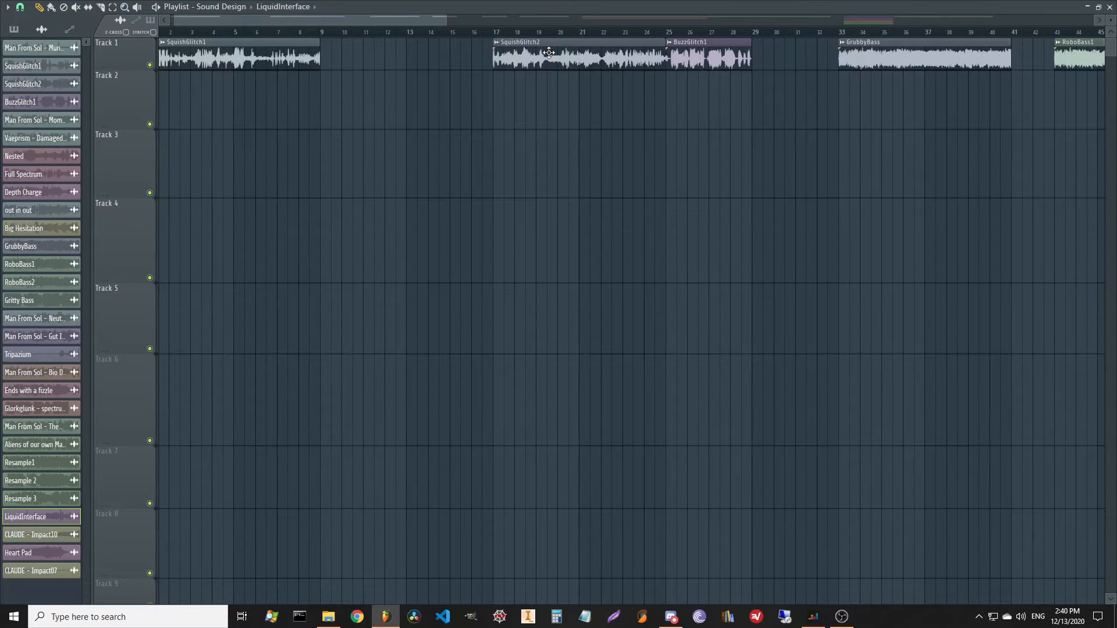
pyautogui.click(173, 54)
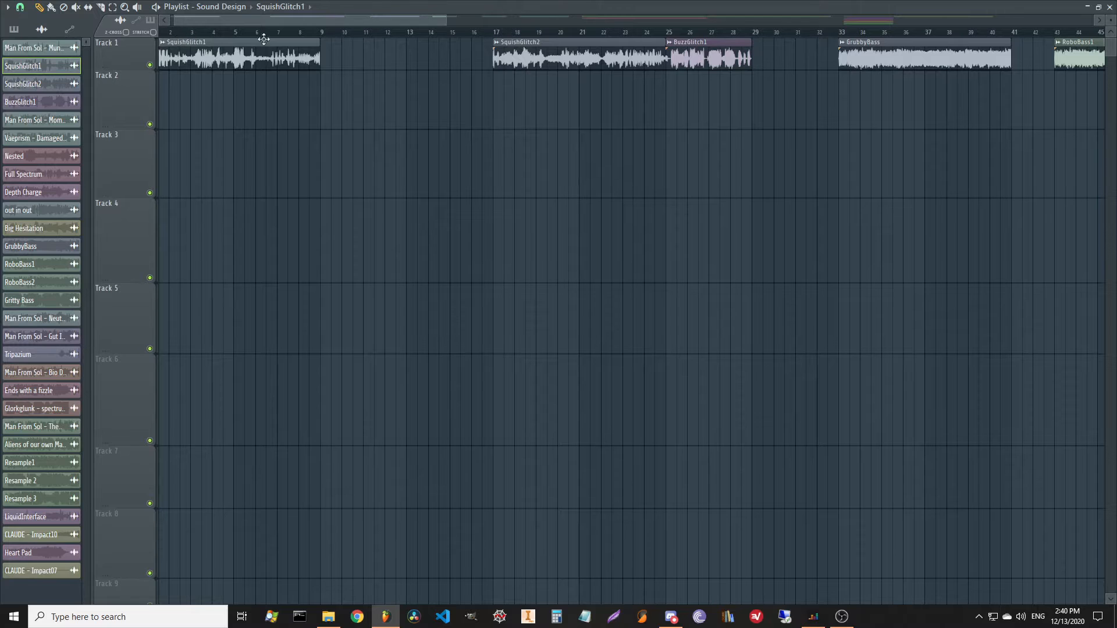
# - Replay the SquishGlitch2 clip from bar 17, and stop playback
pyautogui.click(496, 33)
pyautogui.press('space')
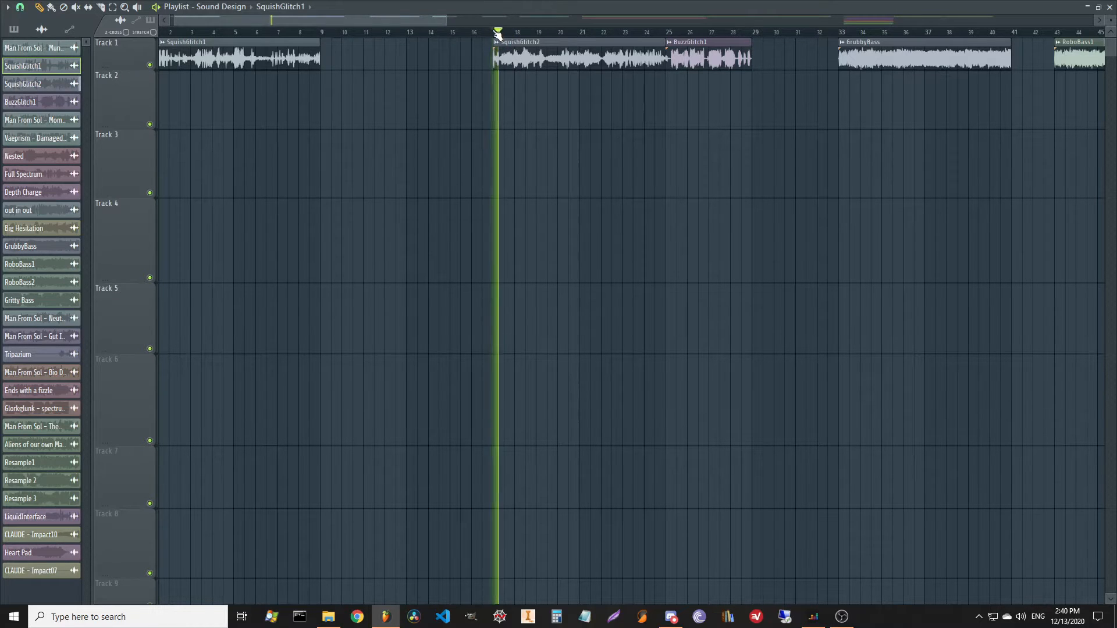
pyautogui.press('space')
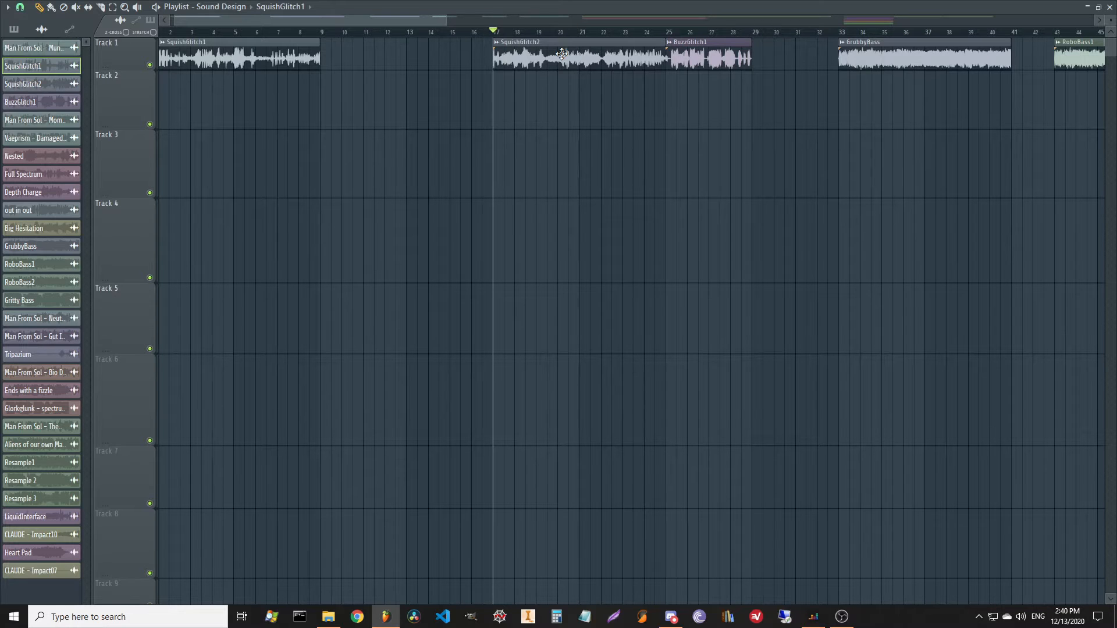
# - Move the playhead past BuzzGlitch1 to bar 33, replay the start of GrubbyBass, and stop playback
pyautogui.click(667, 32)
pyautogui.moveTo(794, 127); pyautogui.dragTo(488, 171)
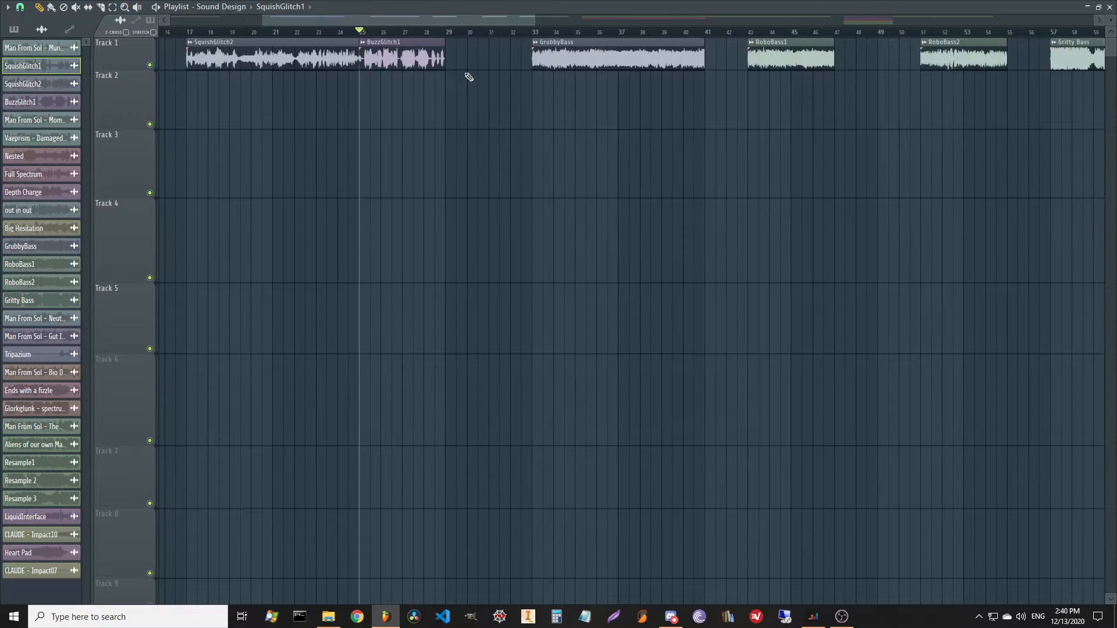
pyautogui.click(535, 32)
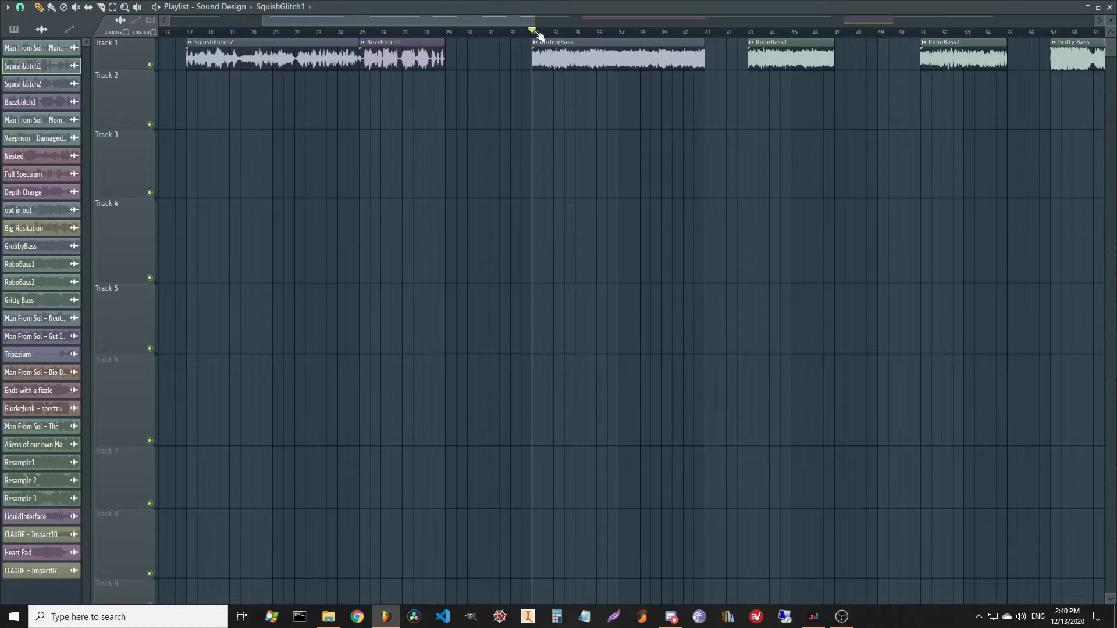
pyautogui.press('space')
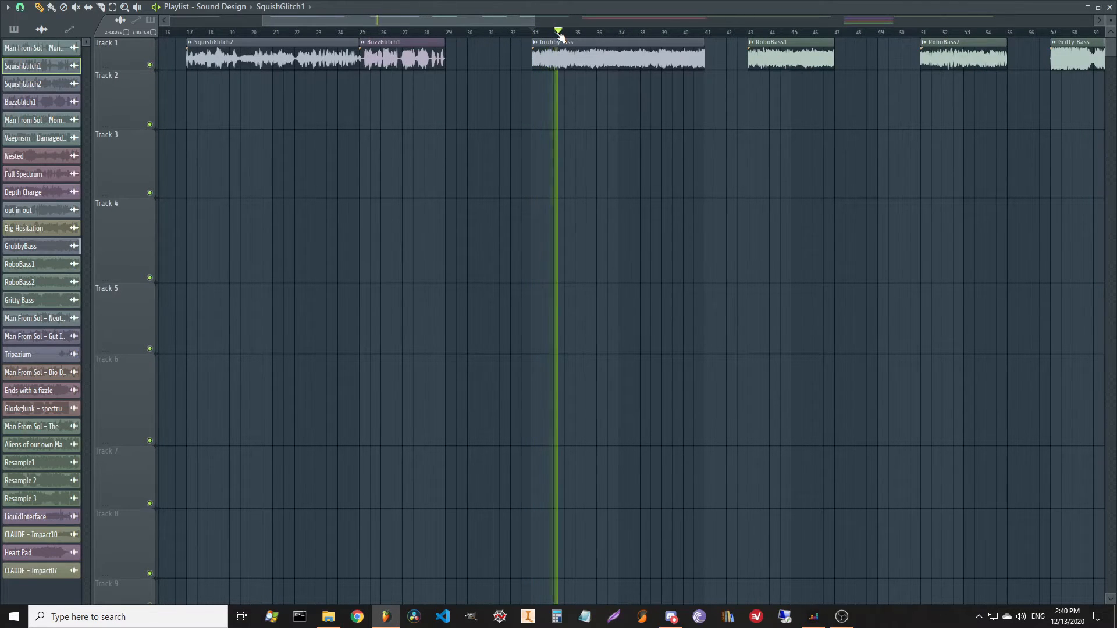
pyautogui.scroll(-3, 560, 34)
pyautogui.press('space')
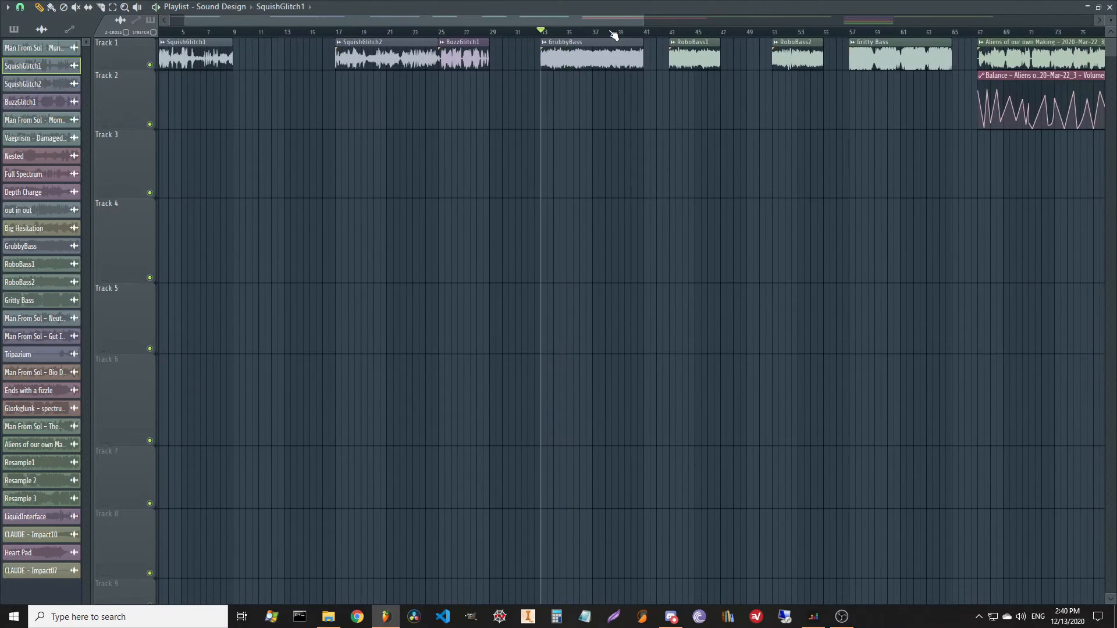
# - Replay the RoboBass1 clip from bar 43, and stop playback
pyautogui.scroll(2, 615, 34)
pyautogui.moveTo(658, 156); pyautogui.dragTo(549, 187)
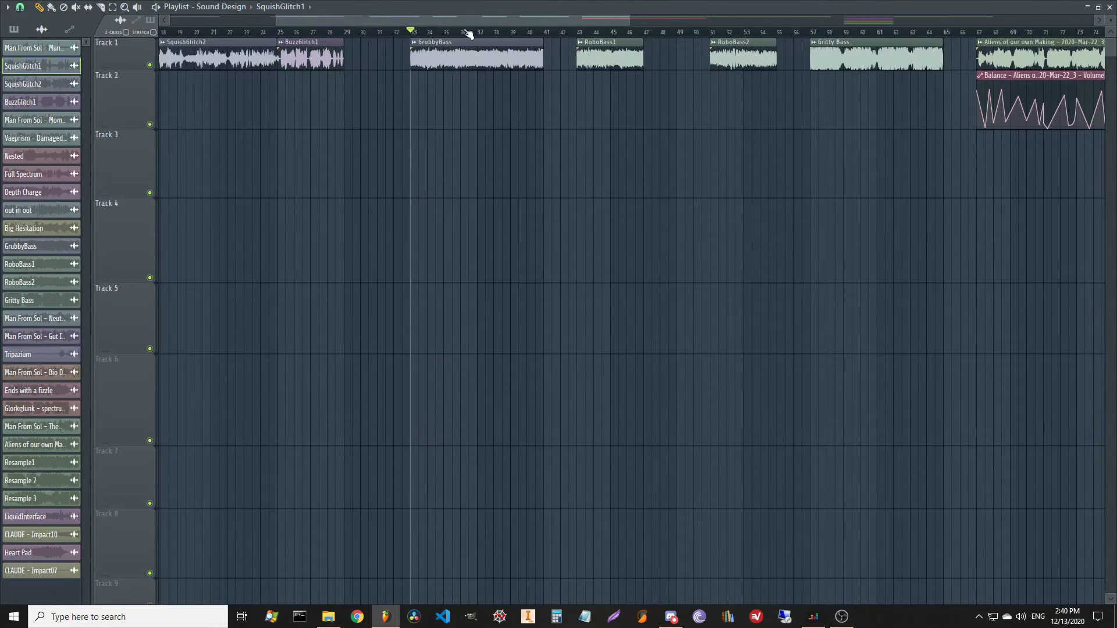
pyautogui.scroll(2, 472, 34)
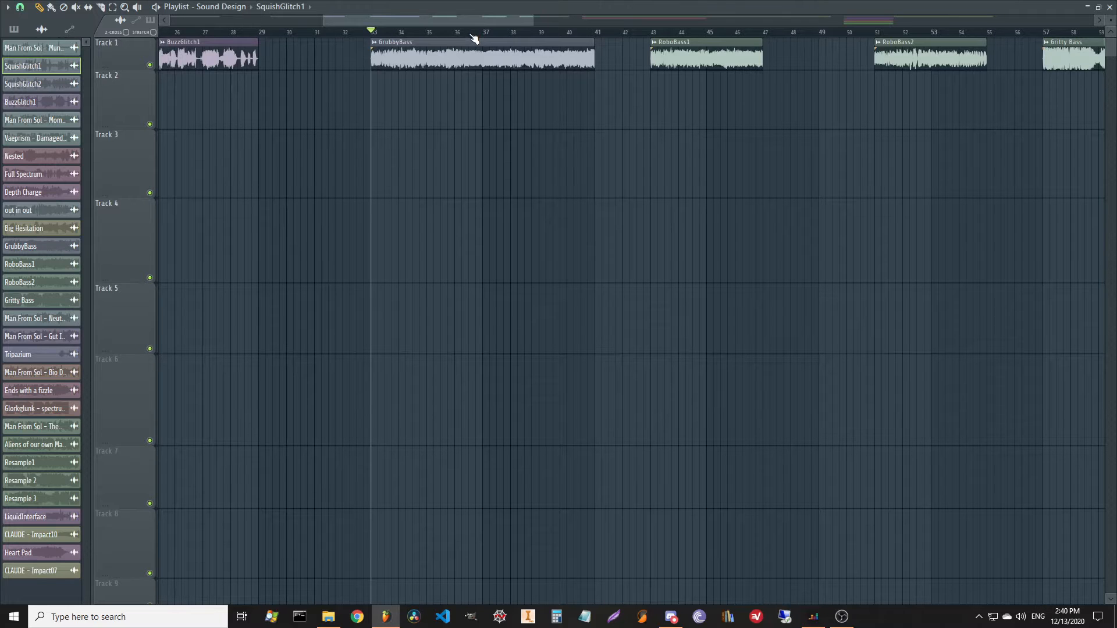
pyautogui.click(652, 32)
pyautogui.moveTo(788, 86); pyautogui.dragTo(556, 92)
pyautogui.press('space')
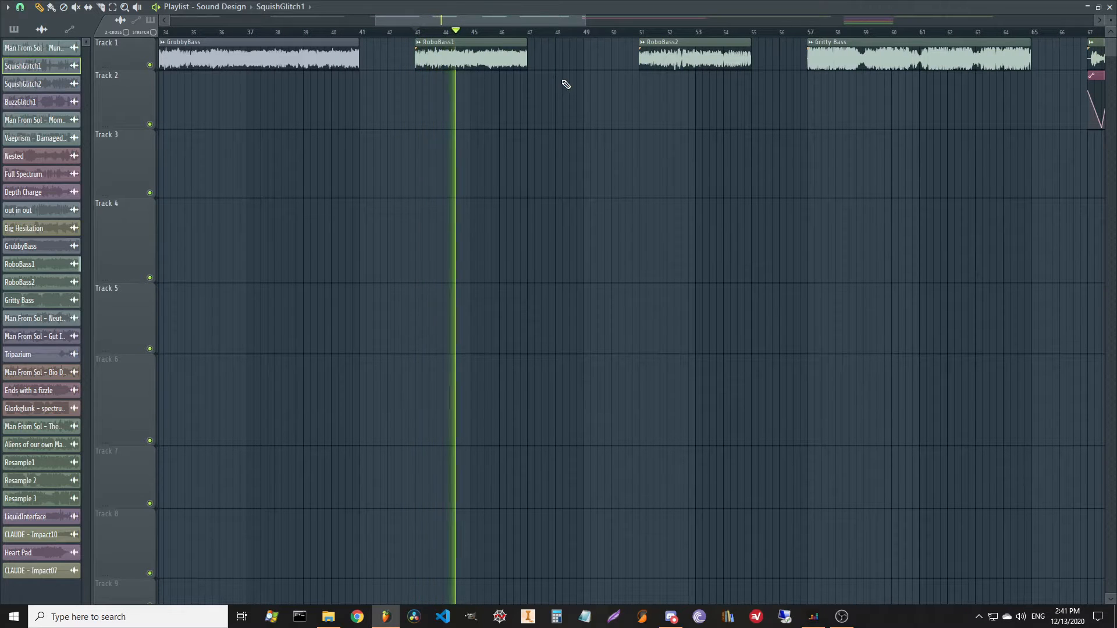
pyautogui.press('space')
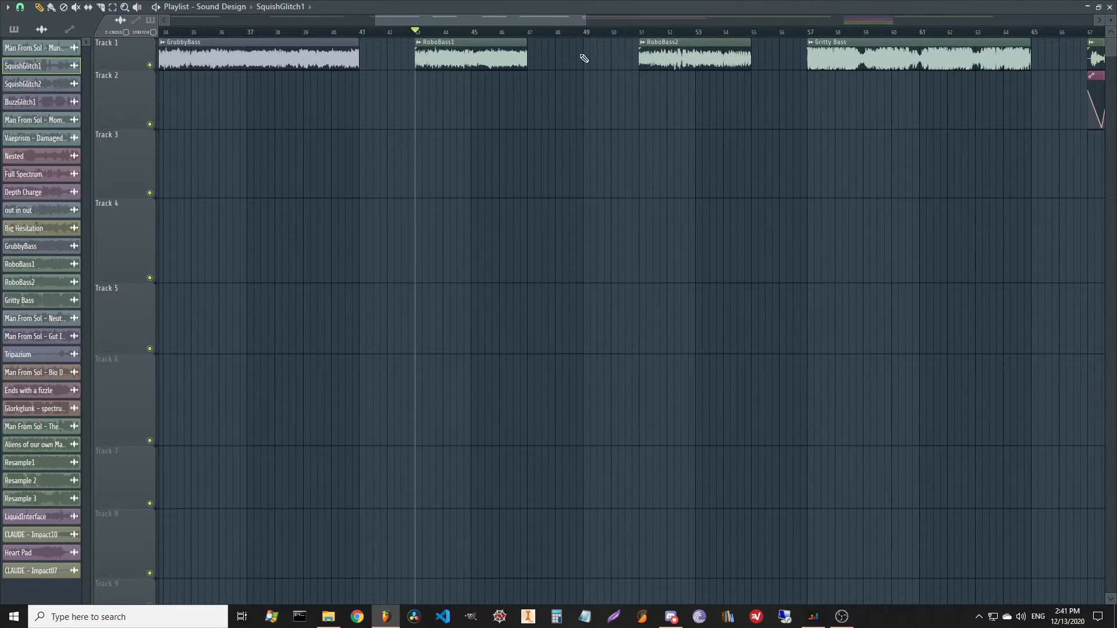
# - Replay the RoboBass2 clip from bar 51, and stop playback
pyautogui.click(642, 36)
pyautogui.press('space')
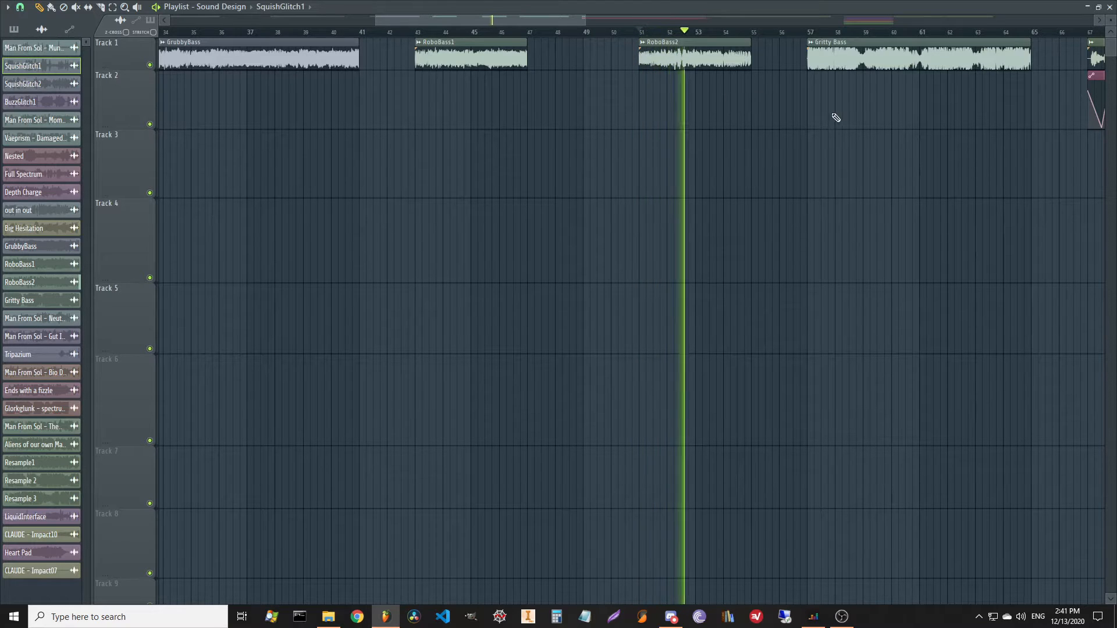
pyautogui.press('space')
# - Replay the Gritty Bass clip from bar 57, and stop playback
pyautogui.hscroll(3, 838, 118)
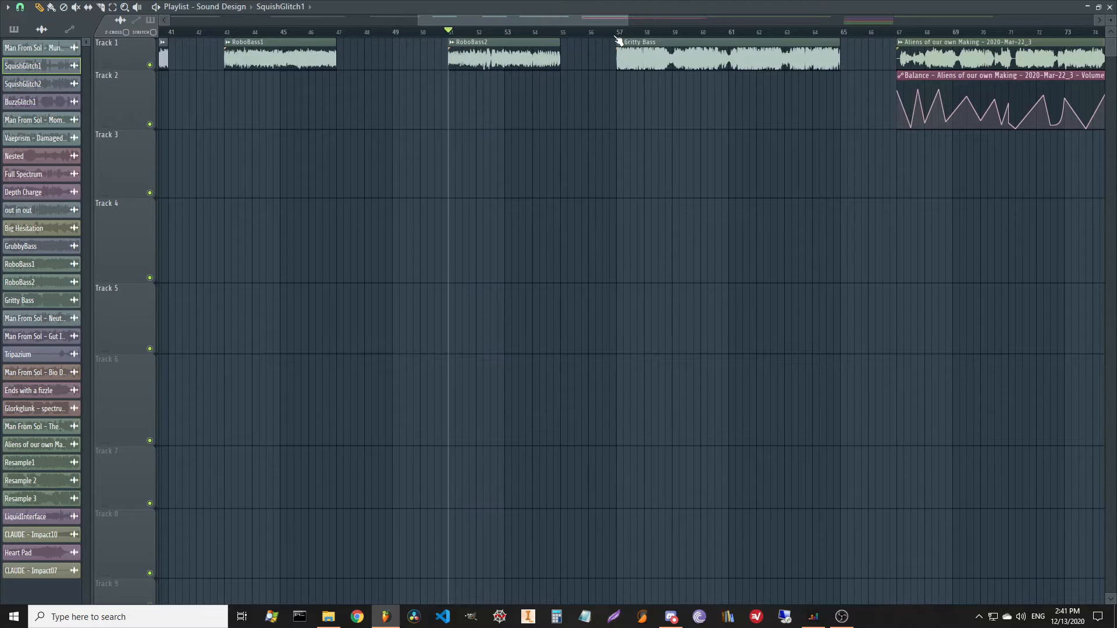
pyautogui.click(616, 37)
pyautogui.press('space')
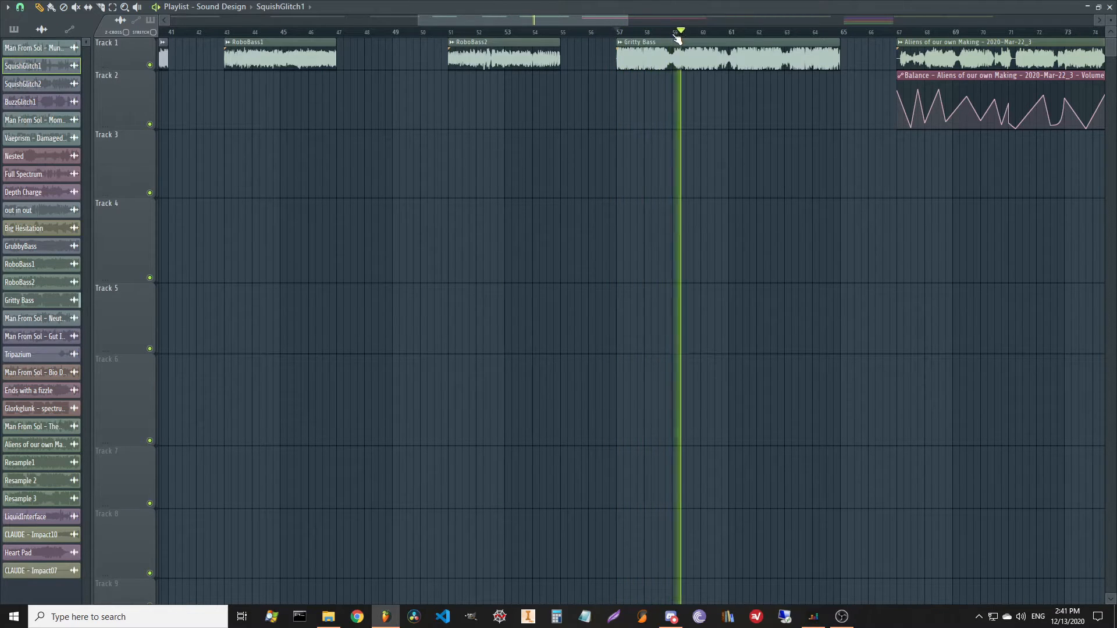
pyautogui.press('space')
pyautogui.hscroll(5, 580, 129)
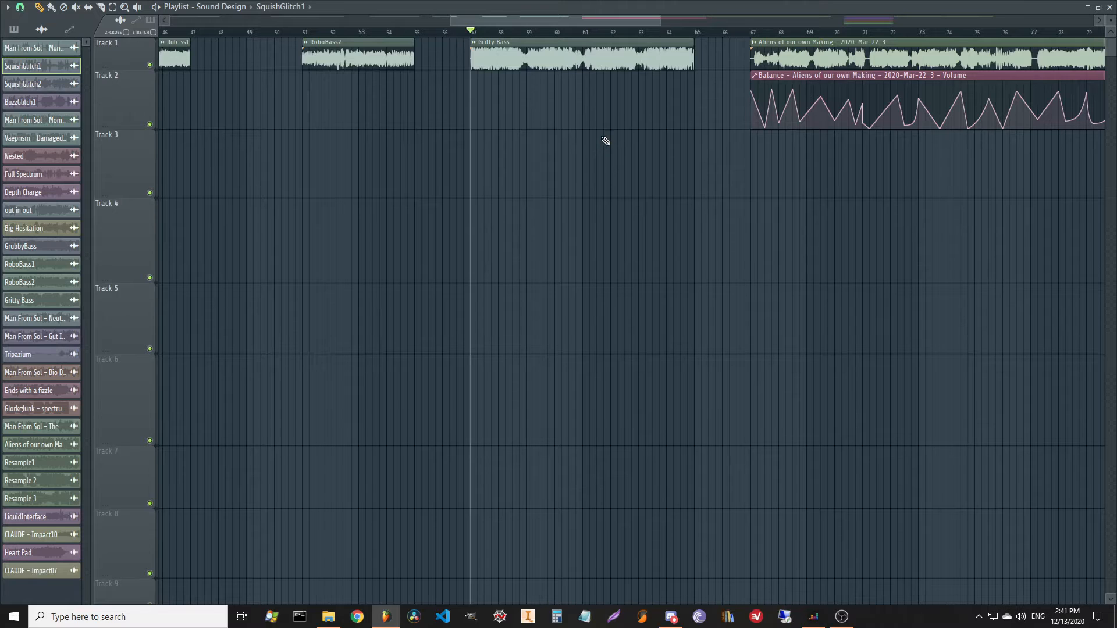
pyautogui.scroll(-5, 532, 18)
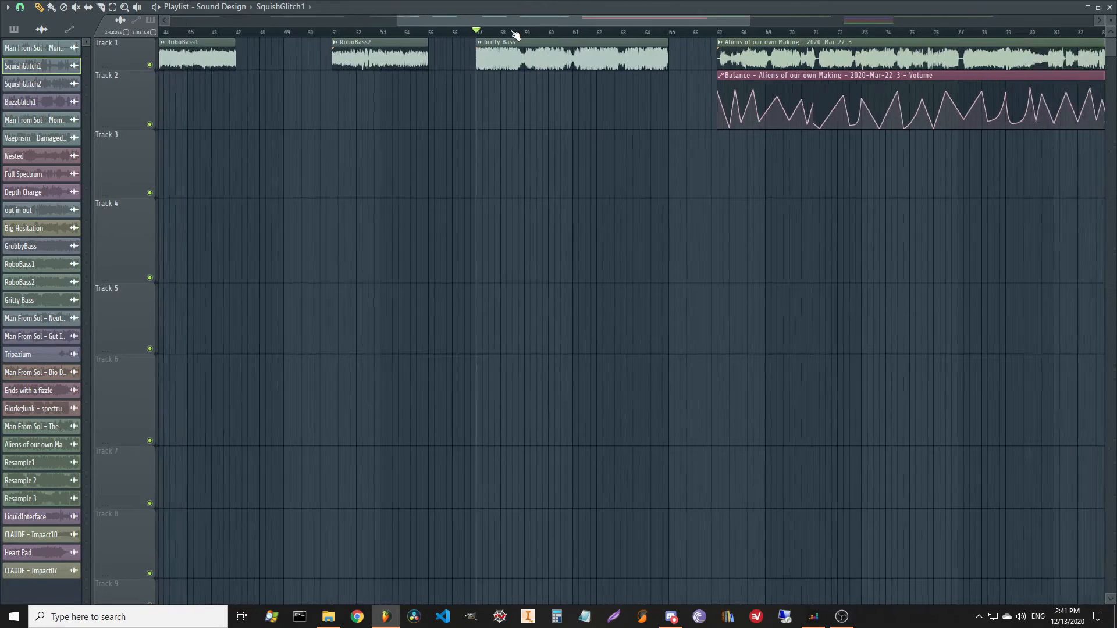
# - Select the Aliens of our own Making clip after Gritty Bass and show the effects on its mixer track, insert 2
pyautogui.moveTo(885, 157); pyautogui.dragTo(517, 262)
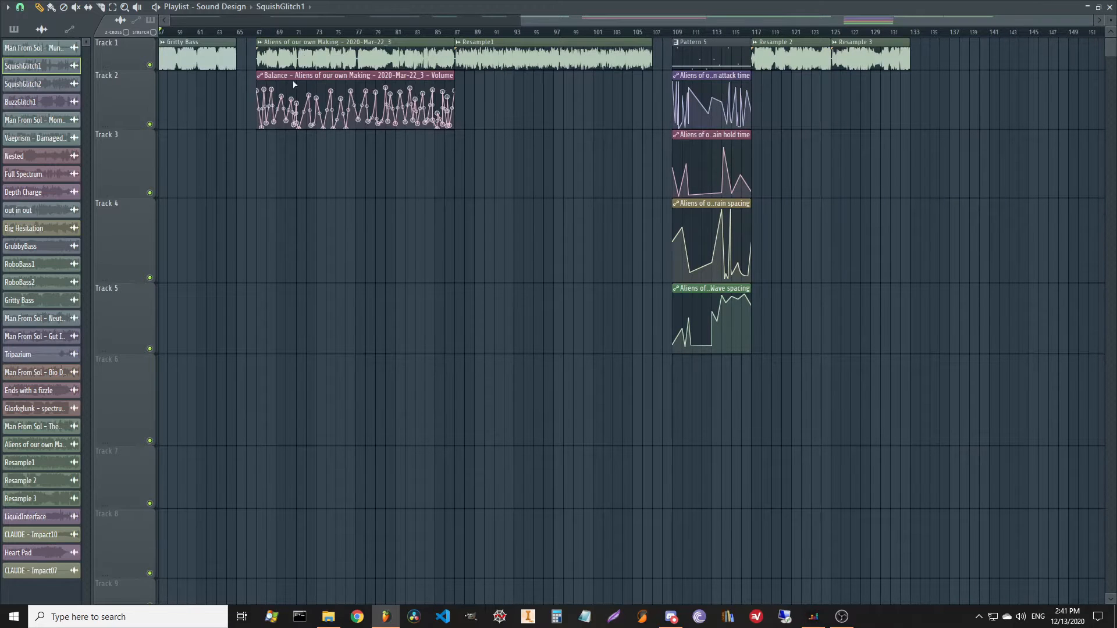
pyautogui.moveTo(332, 75)
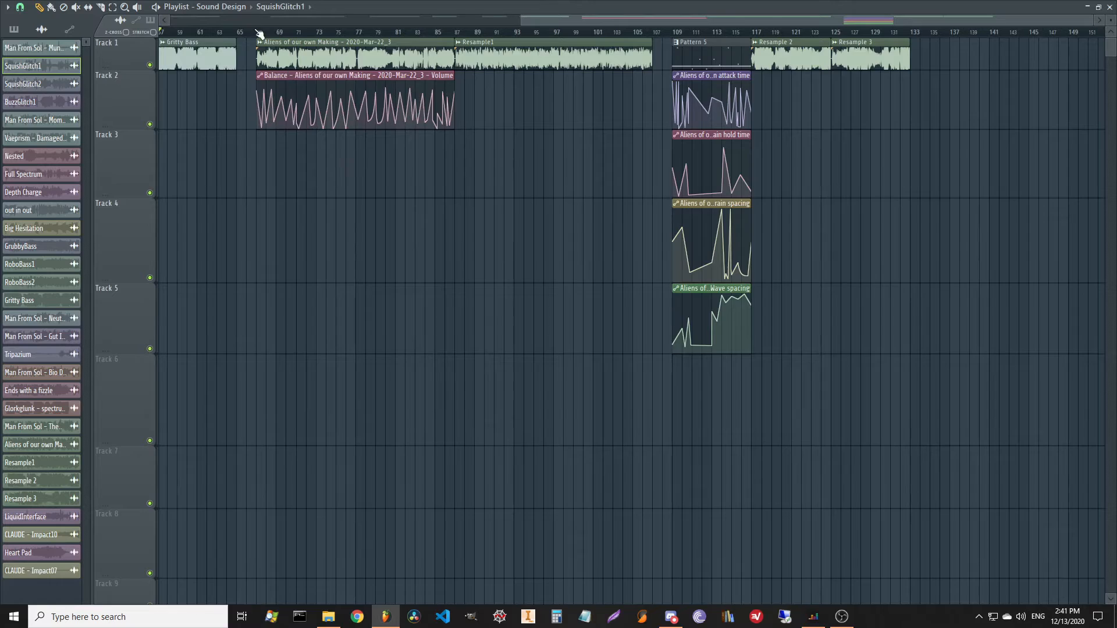
pyautogui.scroll(3, 258, 35)
pyautogui.click(319, 57)
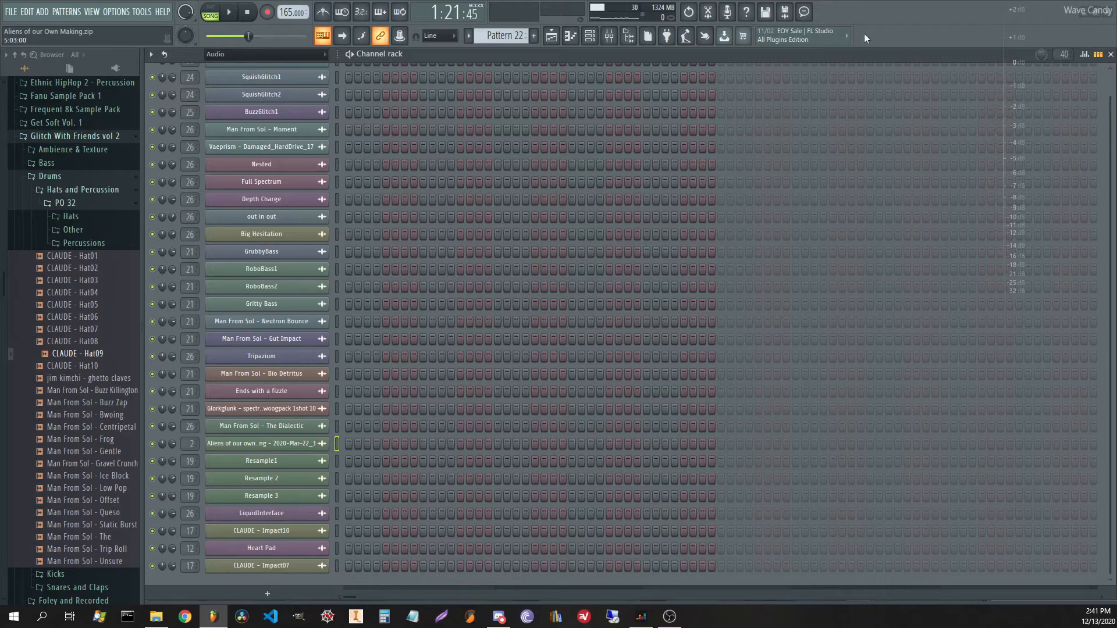
pyautogui.click(609, 36)
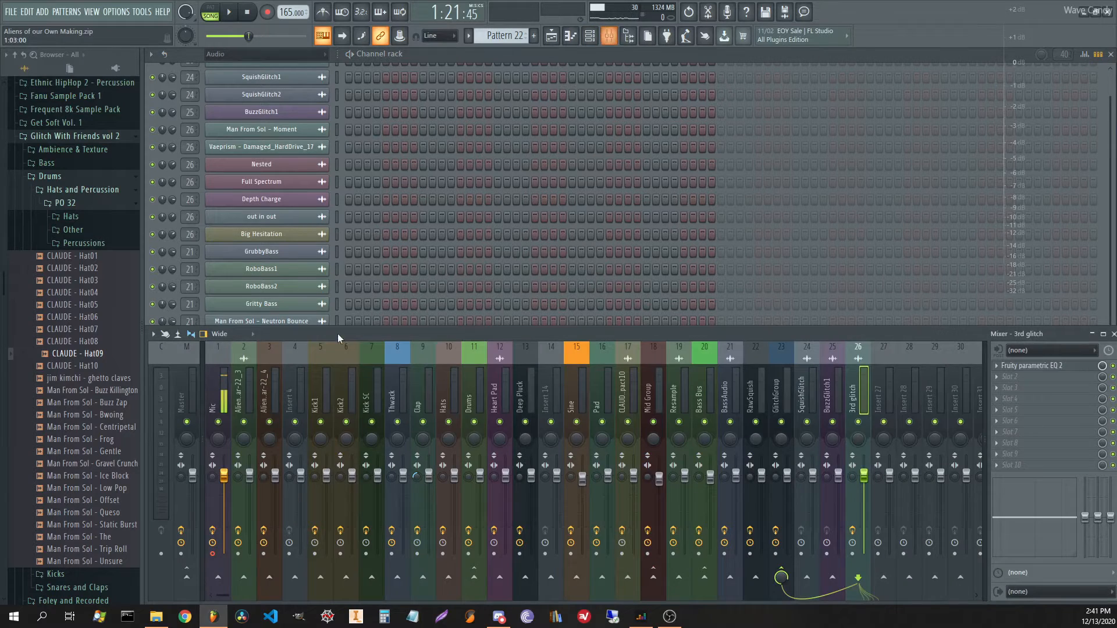
pyautogui.click(243, 392)
# - Inspect the Fruity Balance, Fruity Reeverb 2 and Fruity WaveShaper effects on the Aliens of our own Making track, closing each one
pyautogui.click(1034, 368)
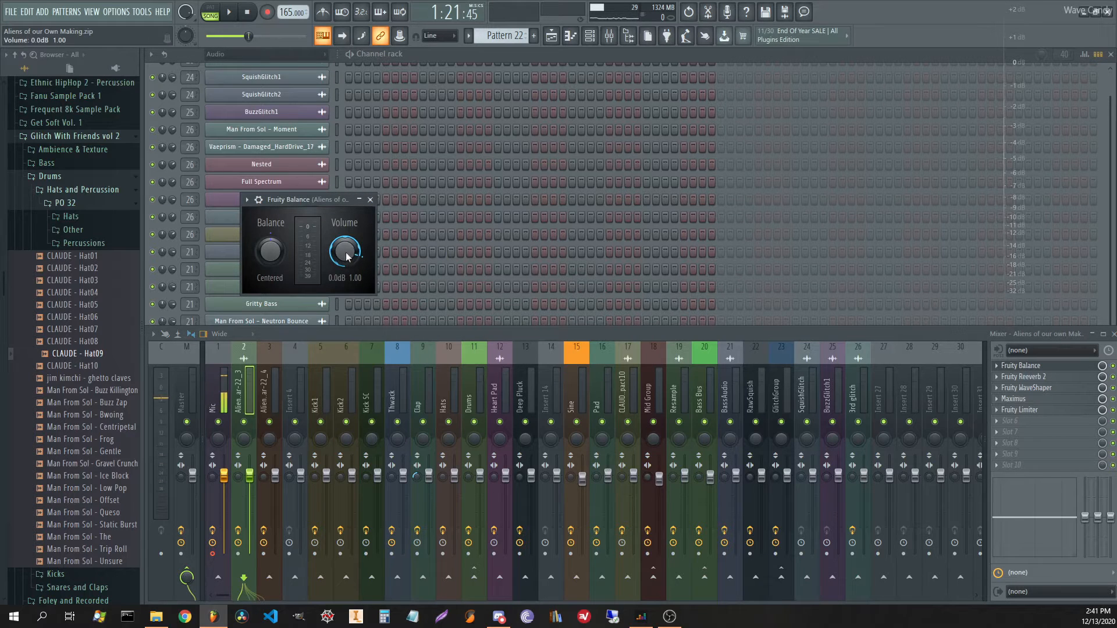
pyautogui.click(1051, 368)
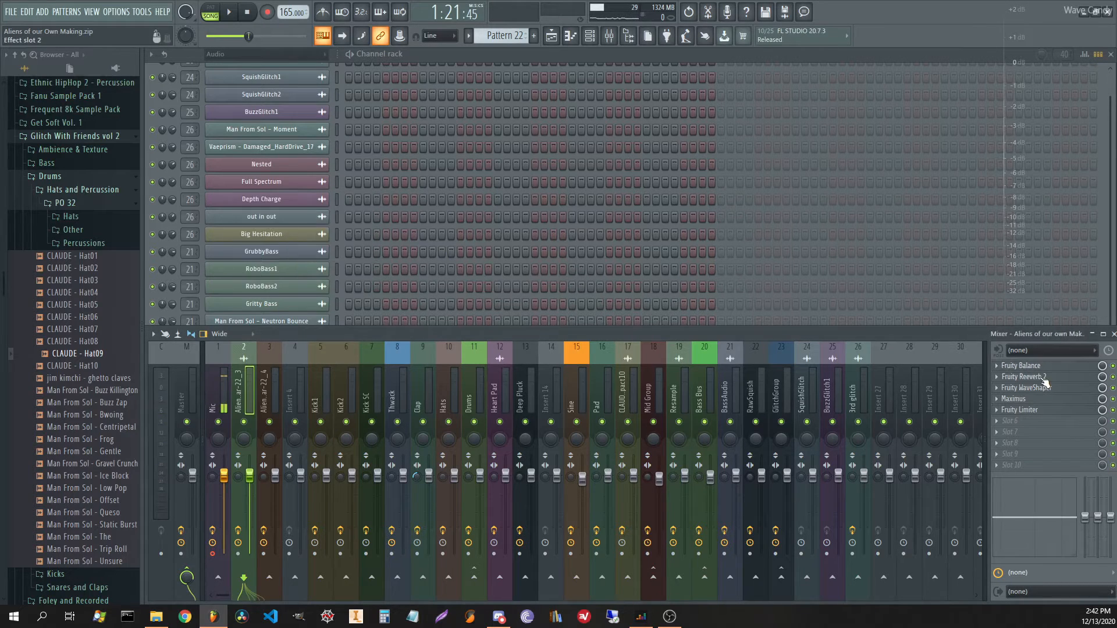
pyautogui.click(1041, 377)
pyautogui.click(1043, 378)
pyautogui.click(1043, 388)
pyautogui.click(1043, 390)
# - Inspect Maximus, including its low band curve, and the Fruity Limiter on the Aliens of our own Making track, closing both
pyautogui.click(1041, 399)
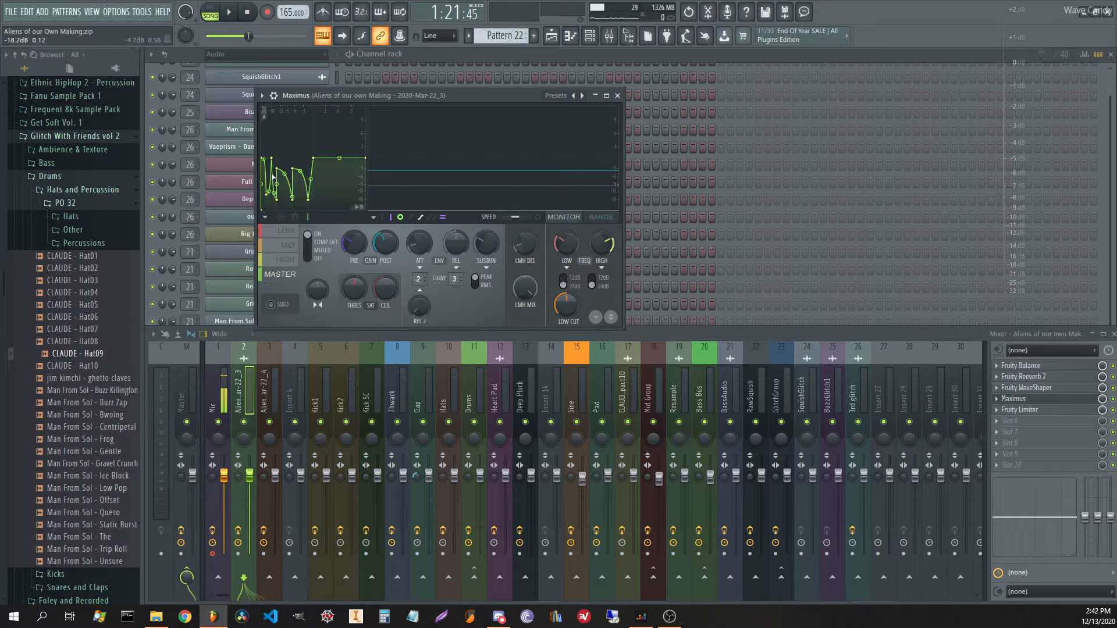
pyautogui.click(287, 232)
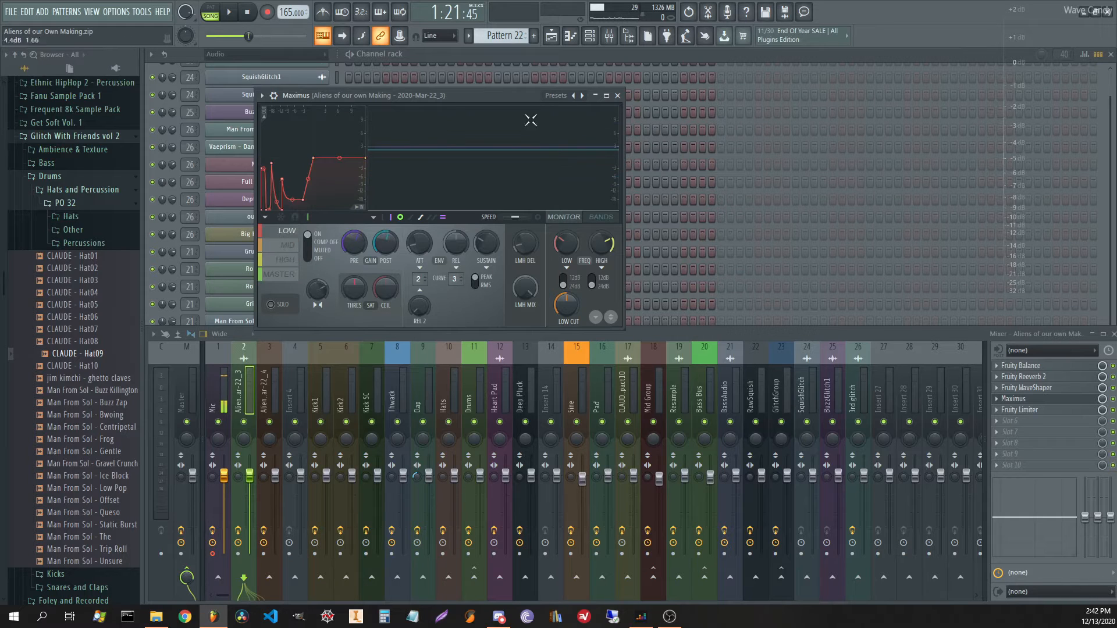
pyautogui.click(618, 96)
pyautogui.click(1033, 410)
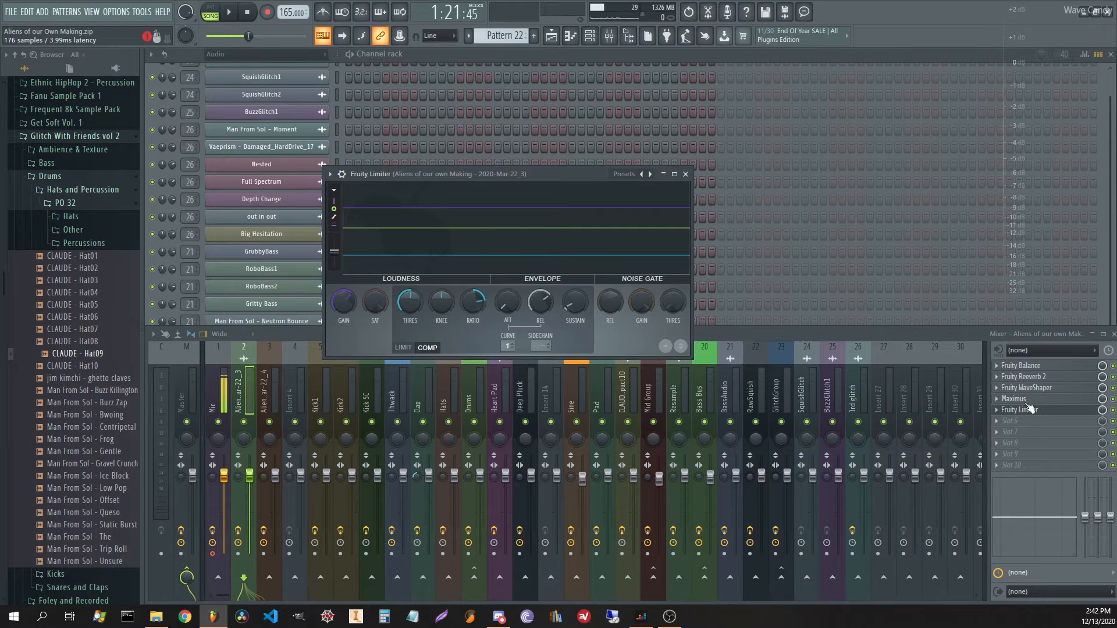
pyautogui.click(1030, 410)
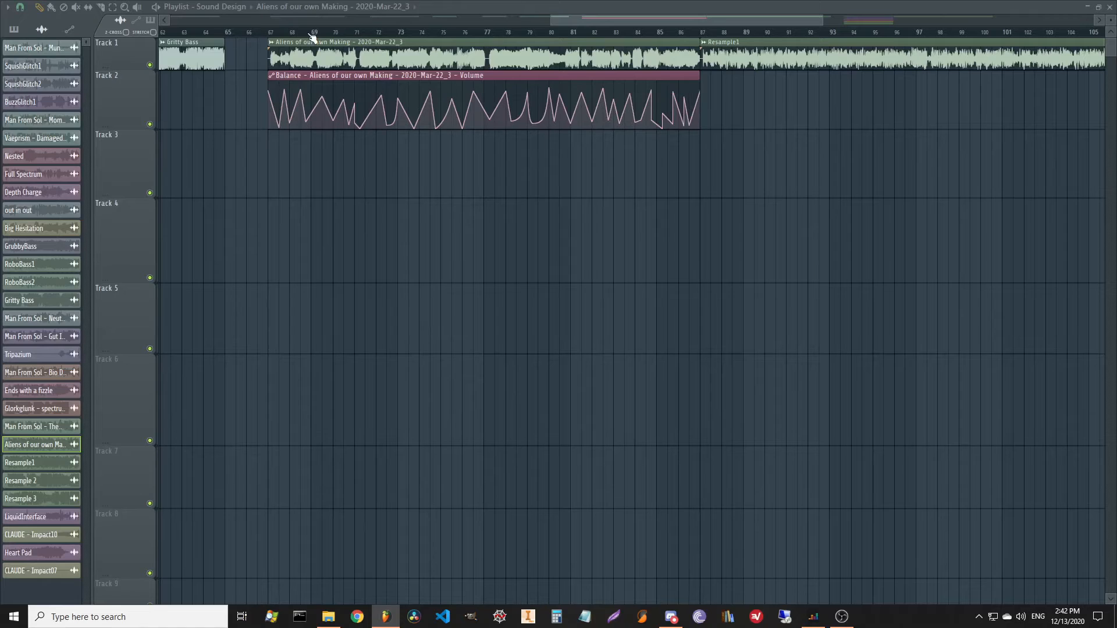
# - Play the Resample1 clip from bar 87, skip ahead to about bar 103, and stop playback
pyautogui.scroll(-3, 276, 35)
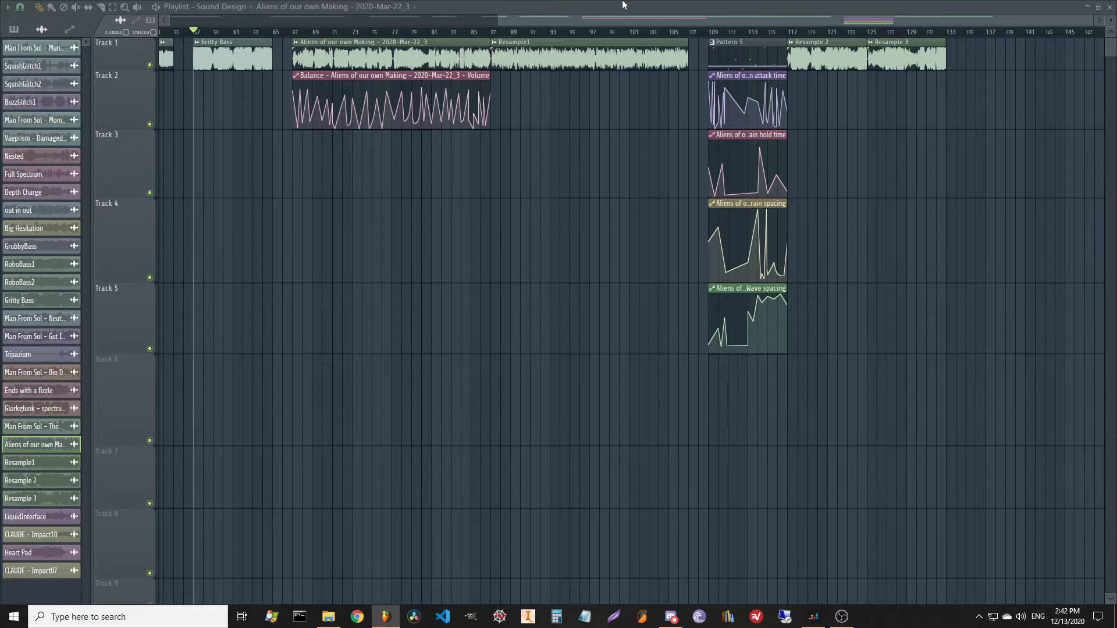
pyautogui.click(493, 36)
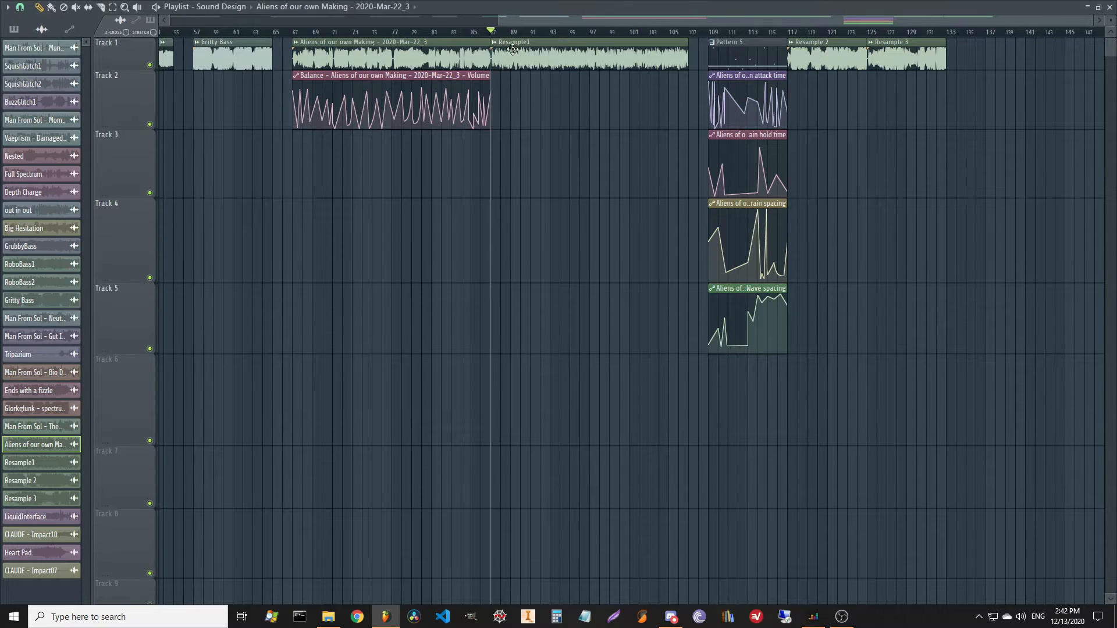
pyautogui.press('space')
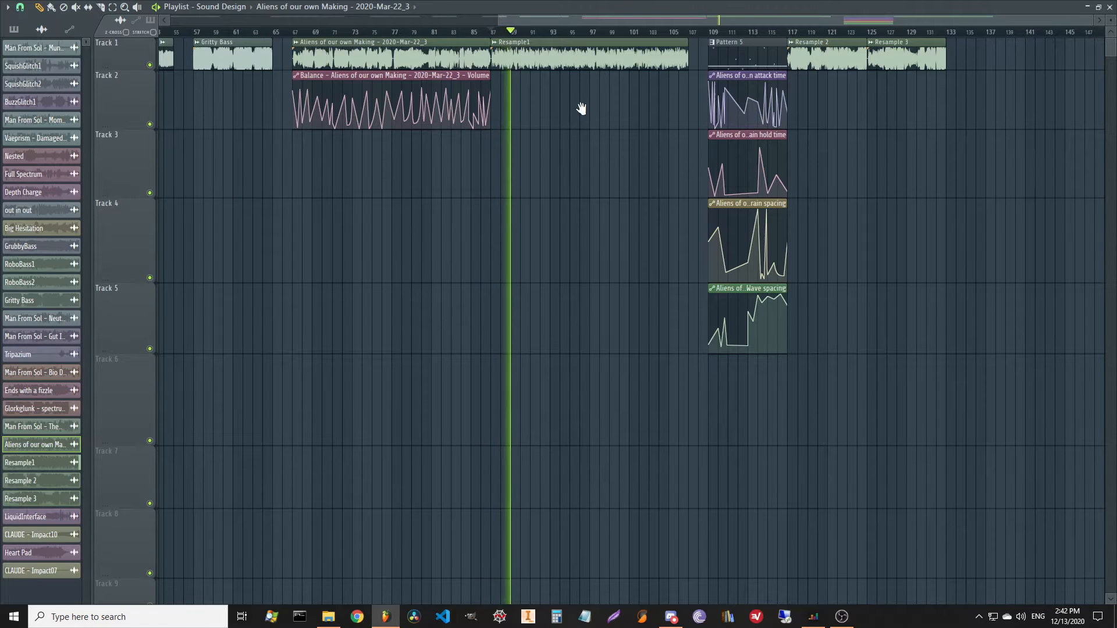
pyautogui.moveTo(581, 109); pyautogui.dragTo(510, 136)
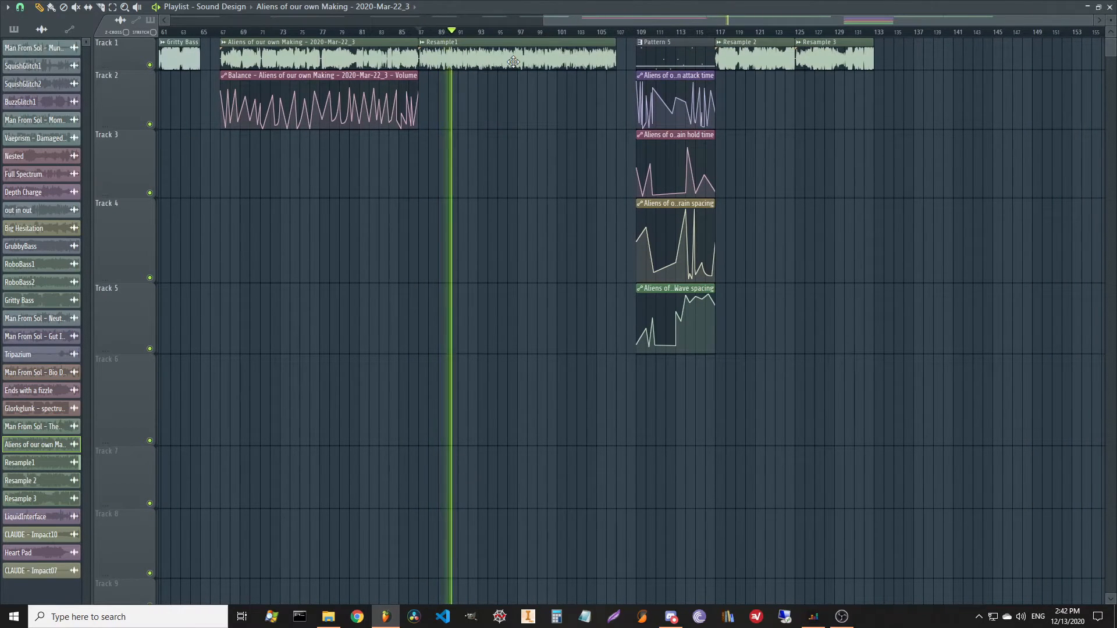
pyautogui.click(515, 33)
pyautogui.click(578, 33)
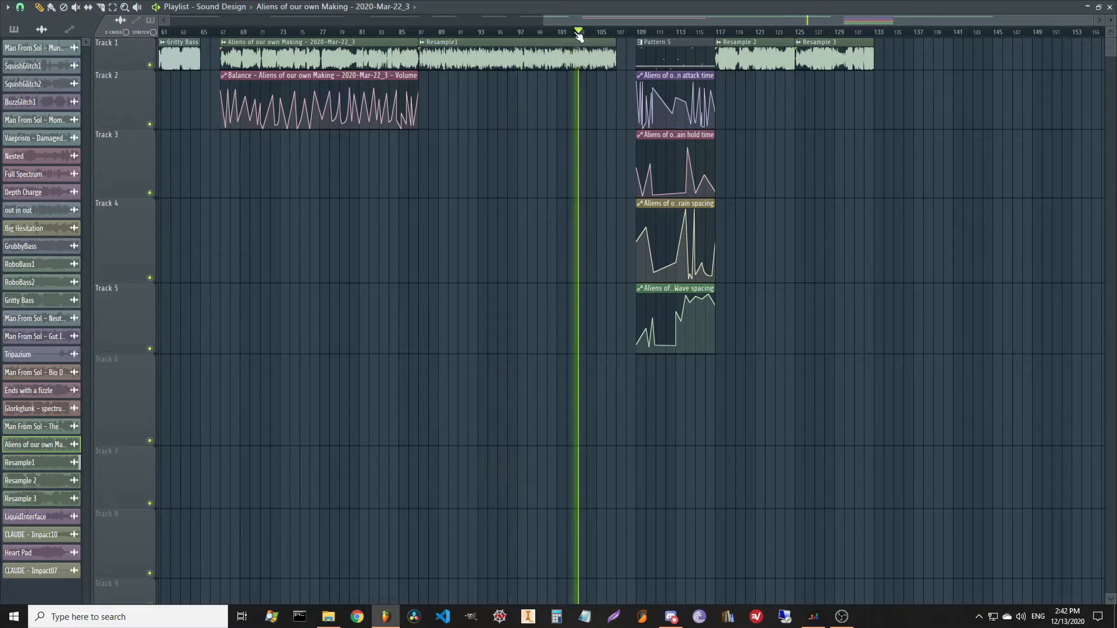
pyautogui.press('space')
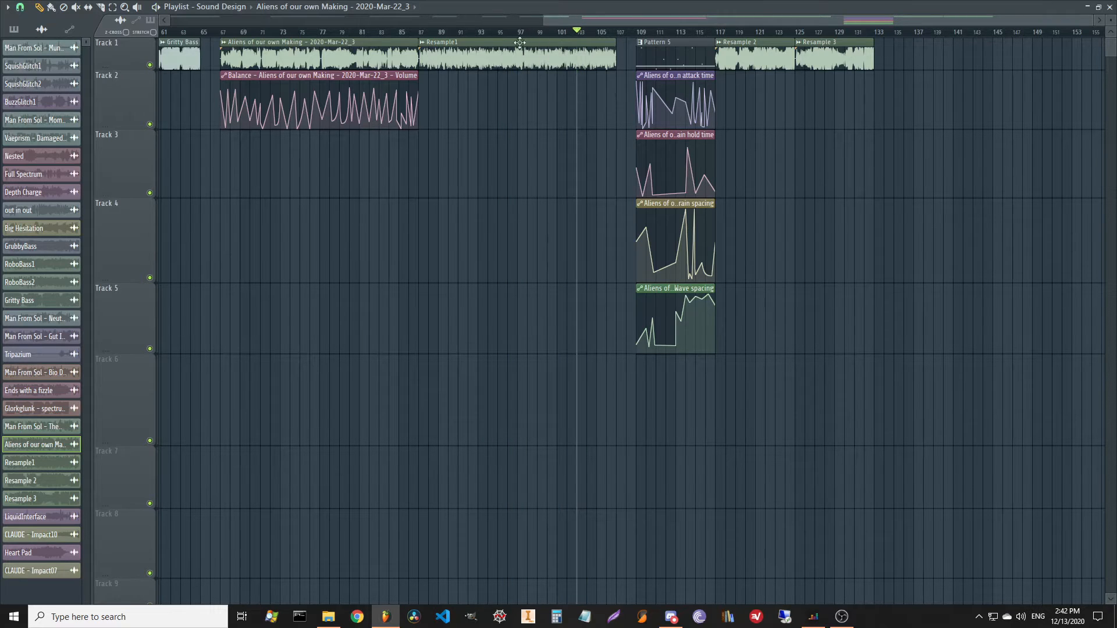
# - Play Resample 2 from bar 117, skip to near its end, continue through Resample 3, and stop playback
pyautogui.click(717, 32)
pyautogui.press('space')
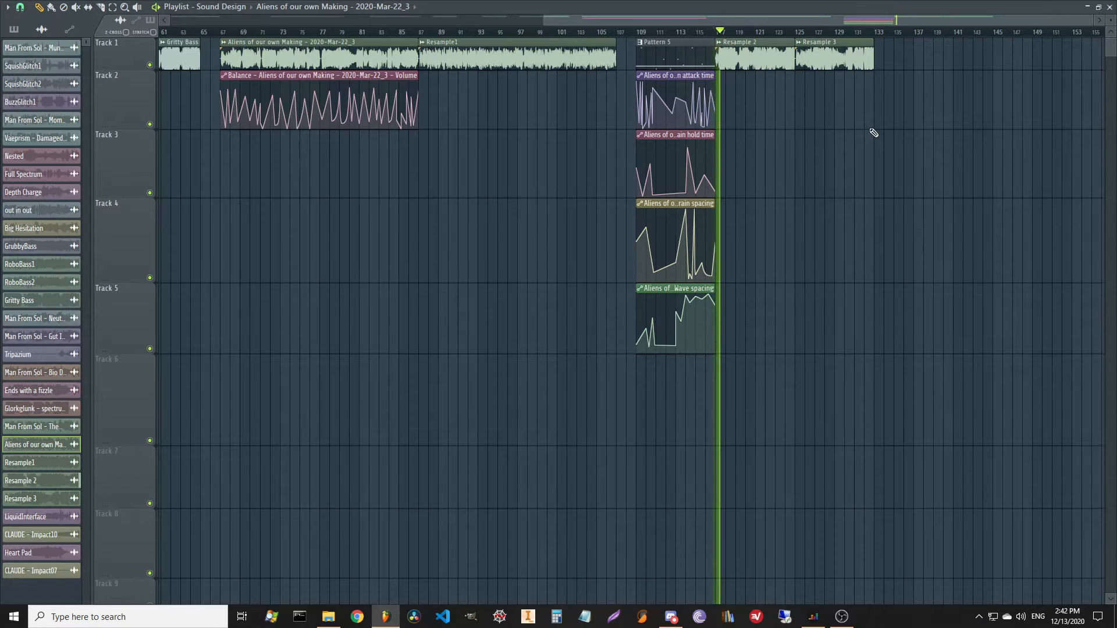
pyautogui.moveTo(864, 128); pyautogui.dragTo(826, 127)
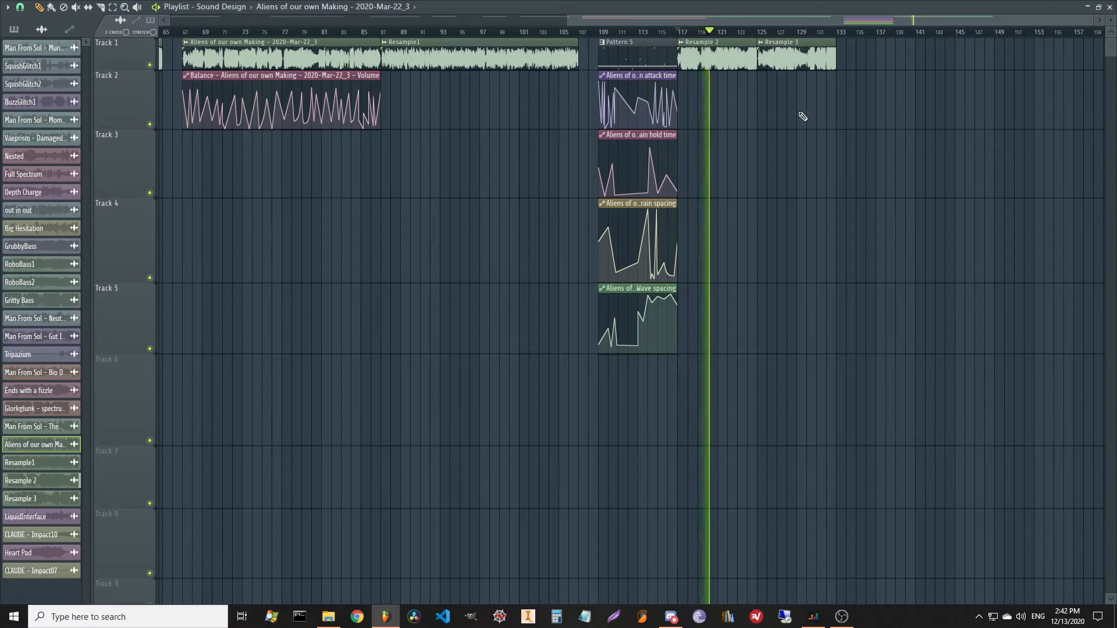
pyautogui.click(744, 32)
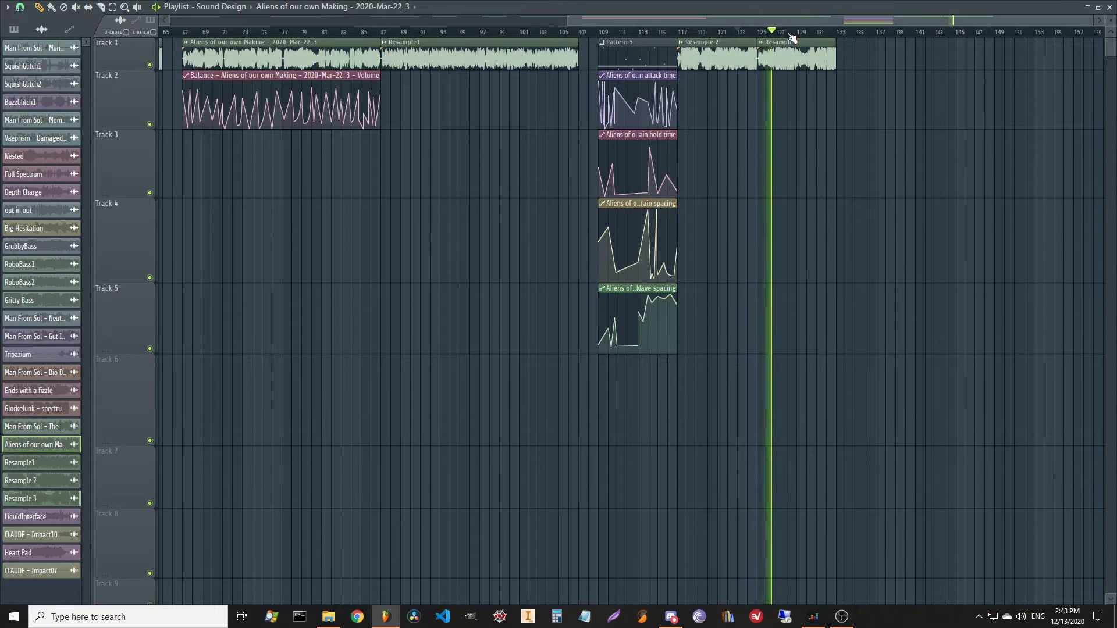
pyautogui.scroll(3, 800, 34)
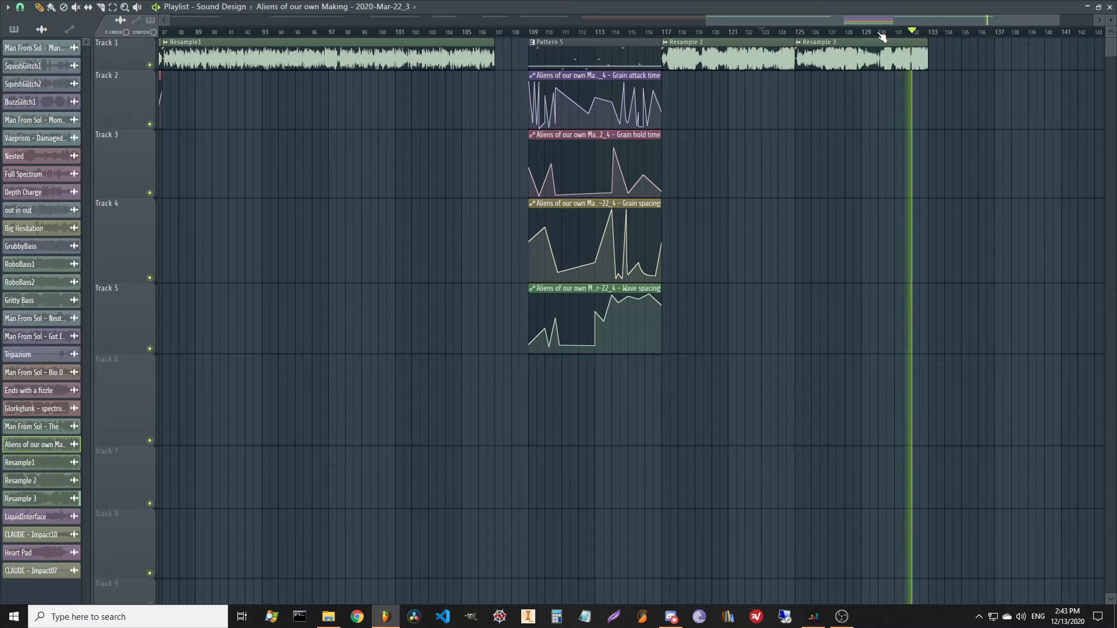
pyautogui.press('space')
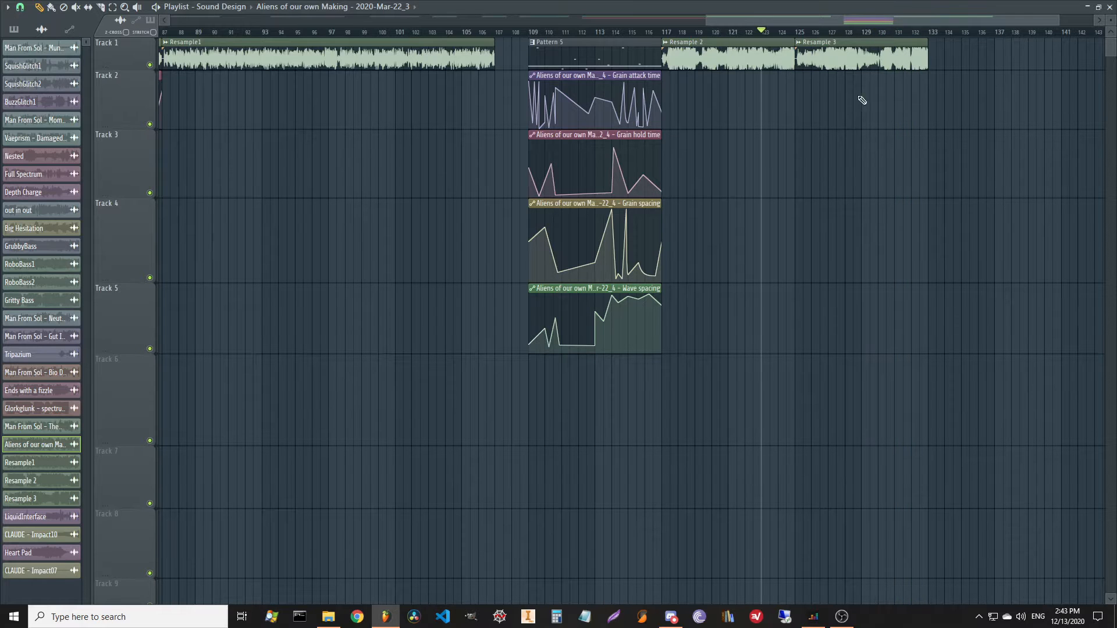
# - Switch the playlist from Sound Design to the arrangement named Arrangement
pyautogui.hscroll(-5, 518, 169)
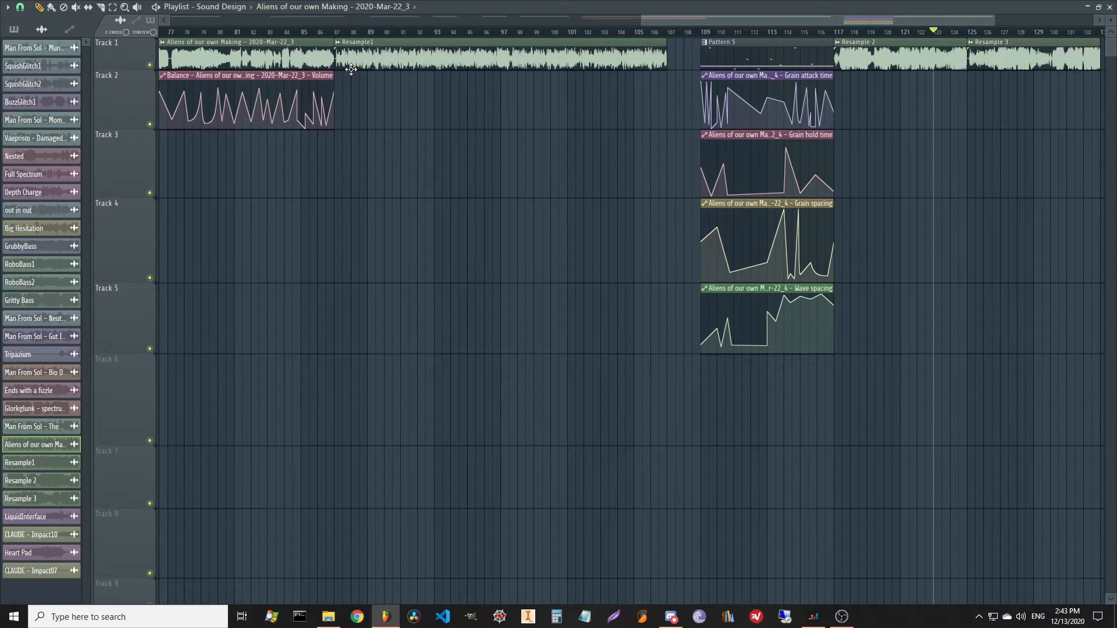
pyautogui.scroll(2, 489, 157)
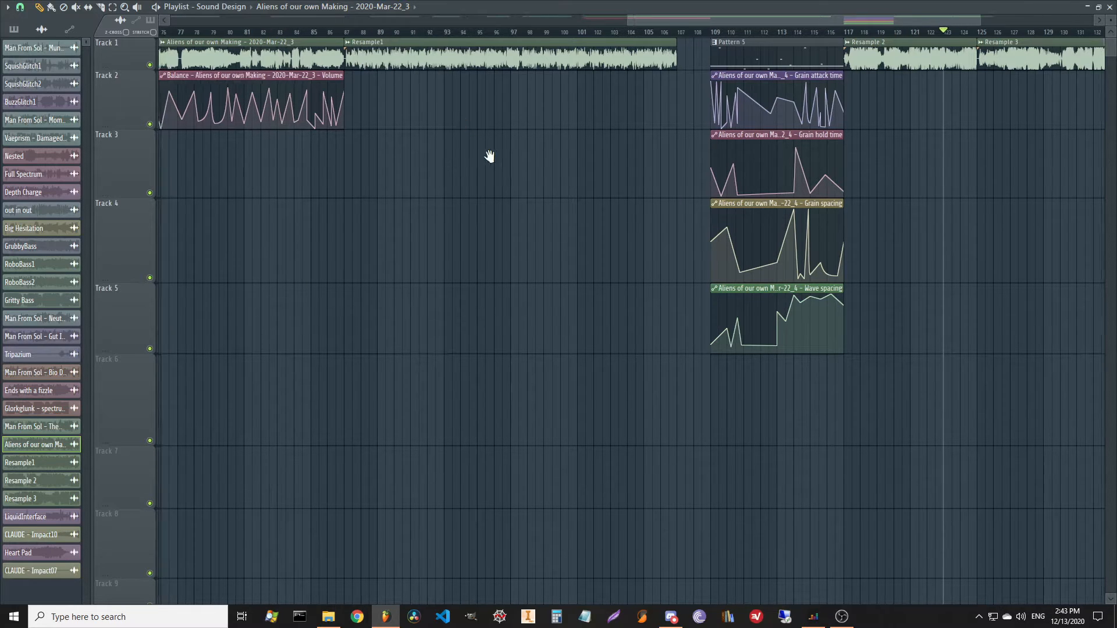
pyautogui.click(224, 7)
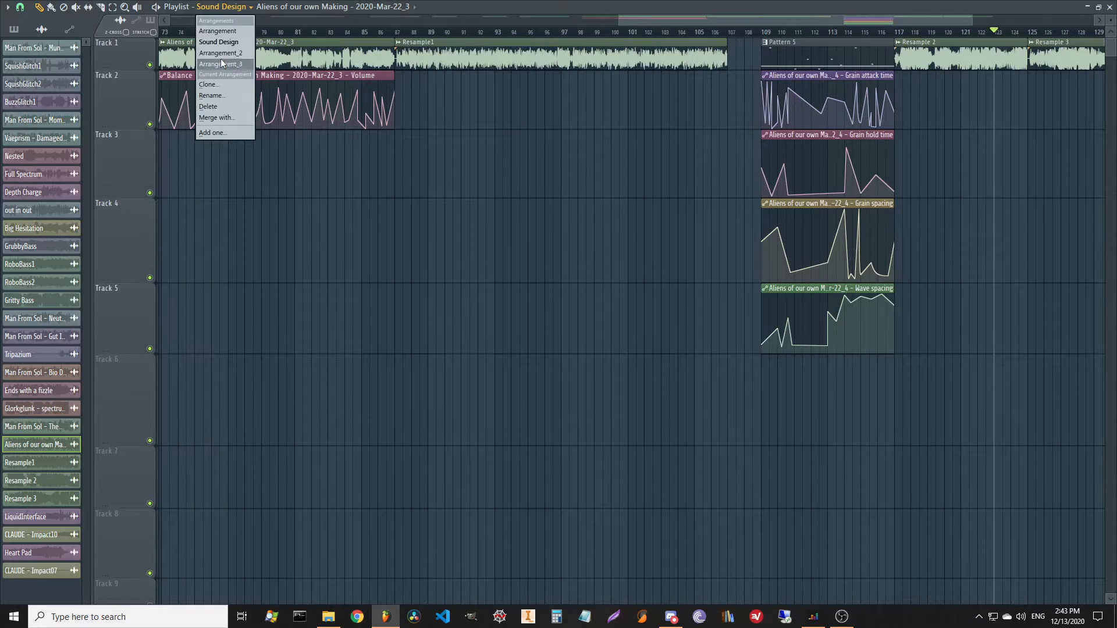
pyautogui.click(223, 30)
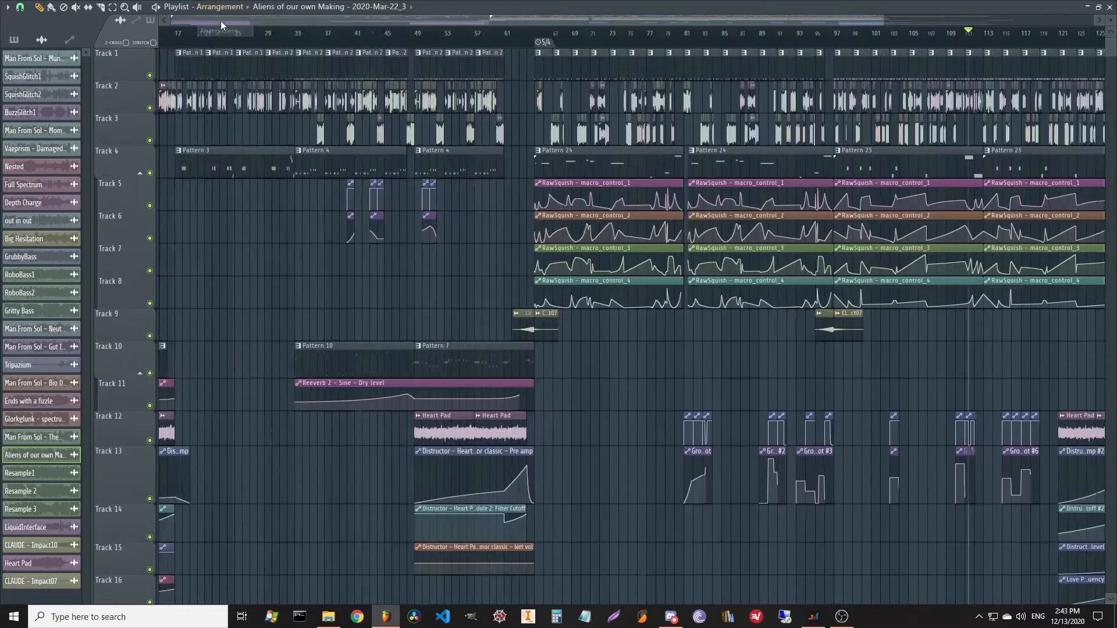
# - Switch the playlist to Arrangement_2 and view its full length
pyautogui.click(227, 7)
pyautogui.click(234, 52)
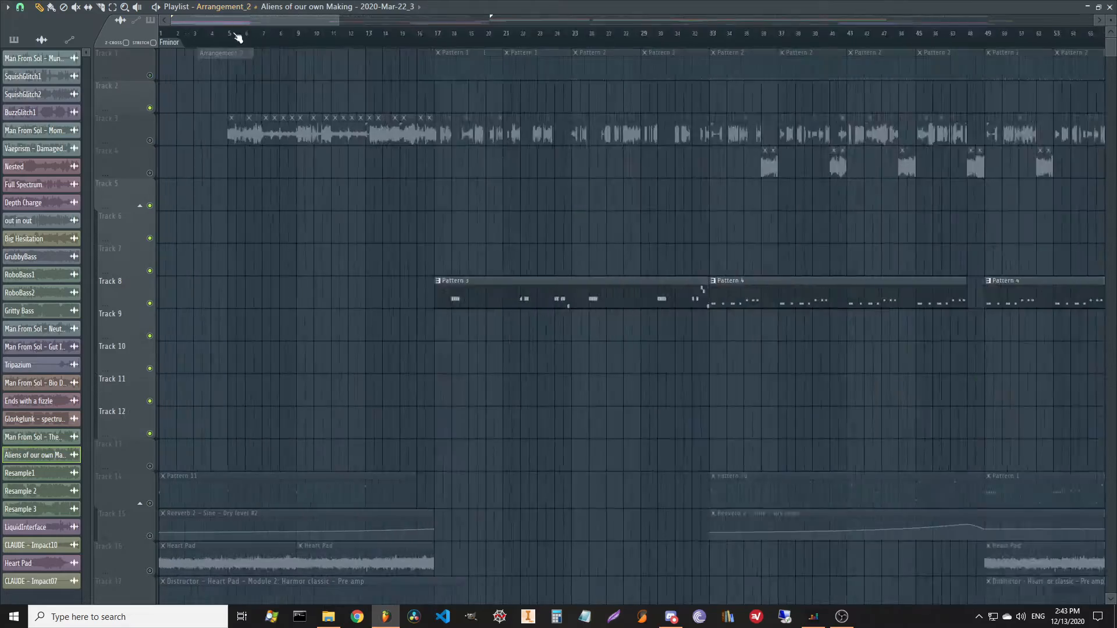
pyautogui.scroll(-2, 249, 39)
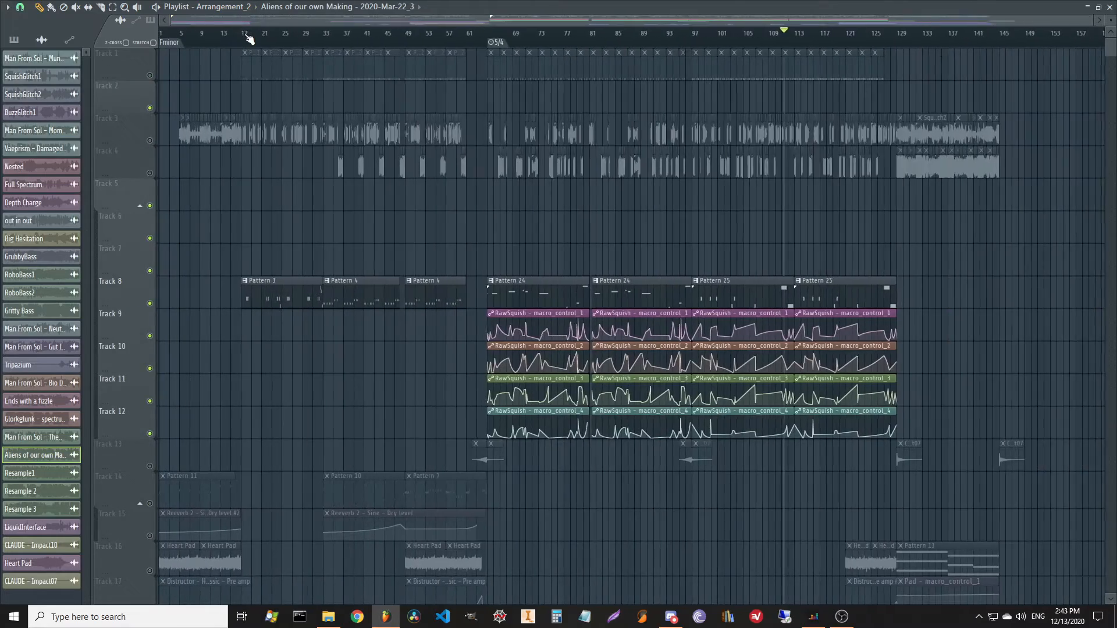
# - Switch the playlist to Arrangement_3 and look over its tracks down to Track 17 and back up
pyautogui.click(253, 7)
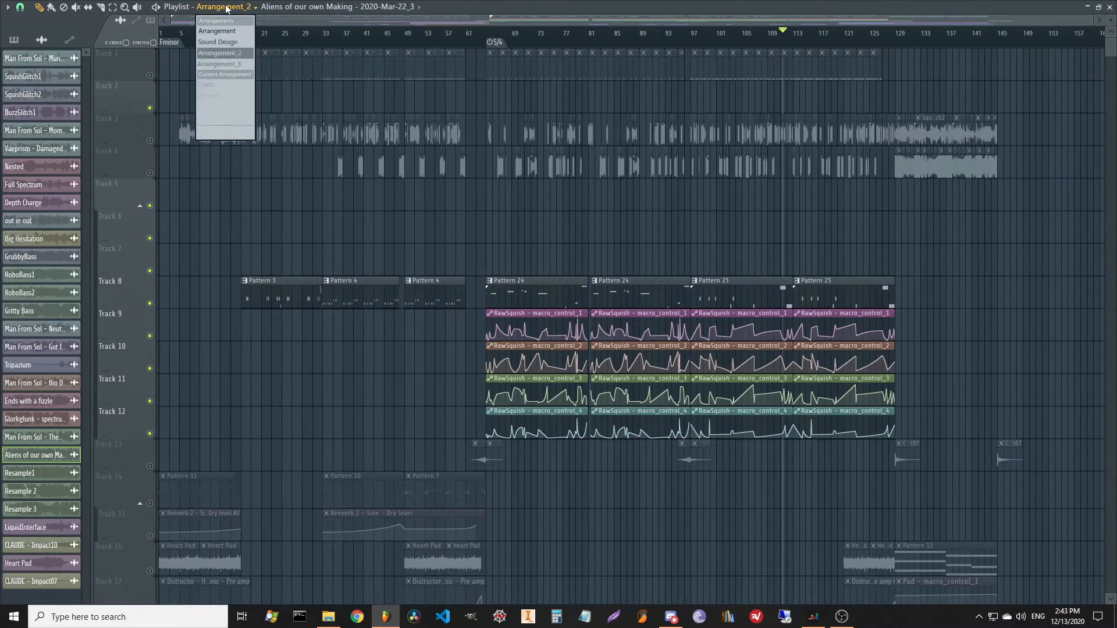
pyautogui.click(227, 59)
pyautogui.scroll(-3, 251, 41)
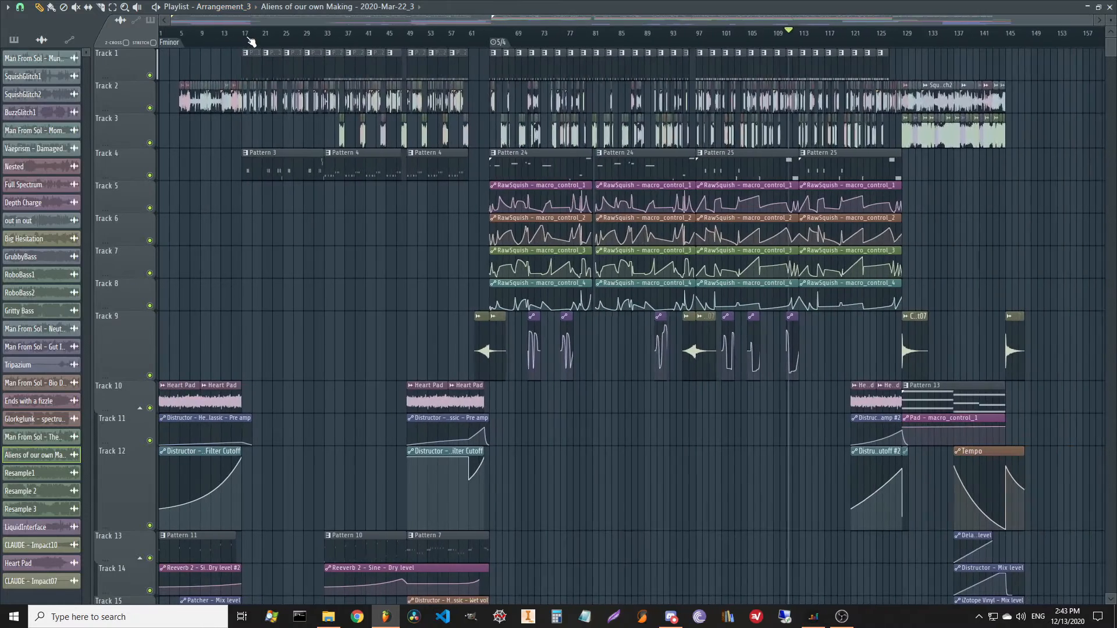
pyautogui.scroll(-4, 819, 111)
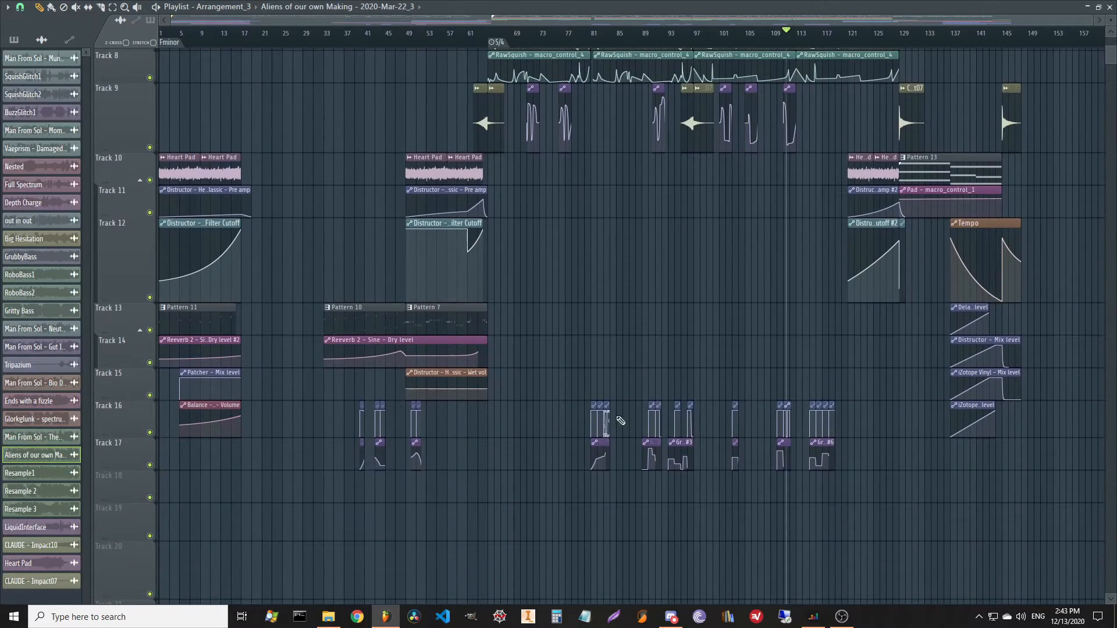
pyautogui.scroll(3, 640, 378)
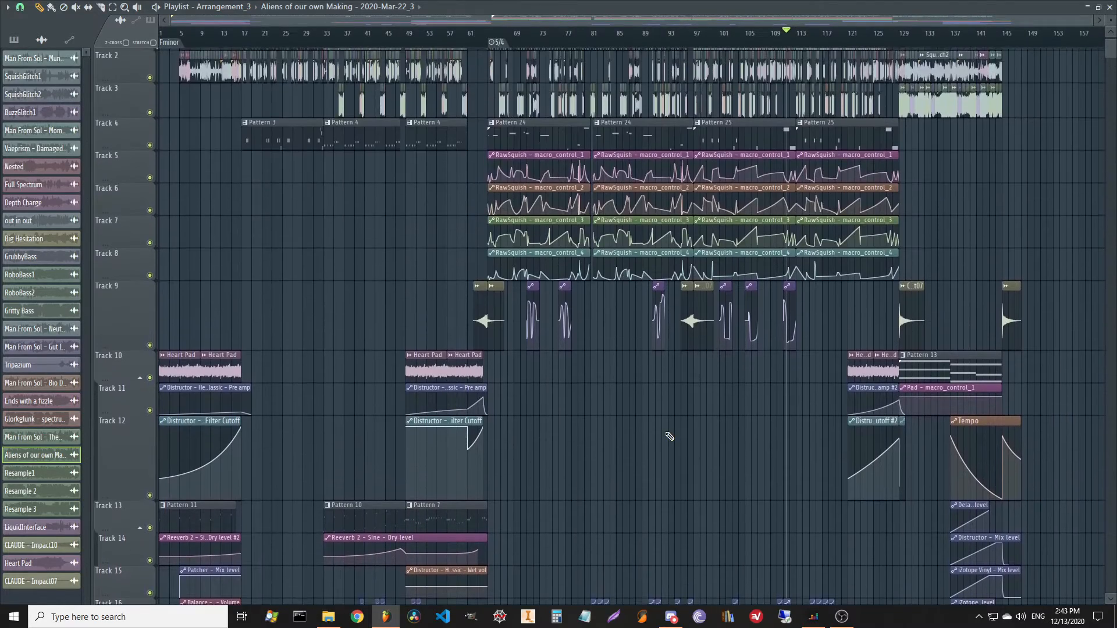
pyautogui.scroll(2, 282, 49)
pyautogui.scroll(1, 387, 259)
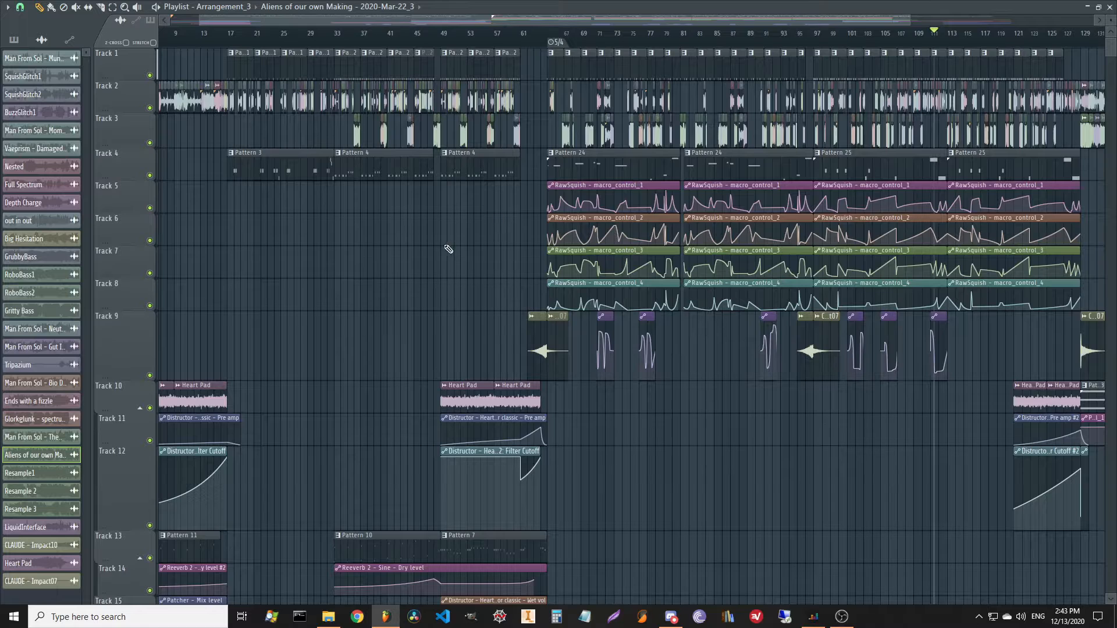
# - Examine the opening bars of Arrangement_3 and select the first Heart Pad clip on Track 10
pyautogui.hscroll(-2, 558, 251)
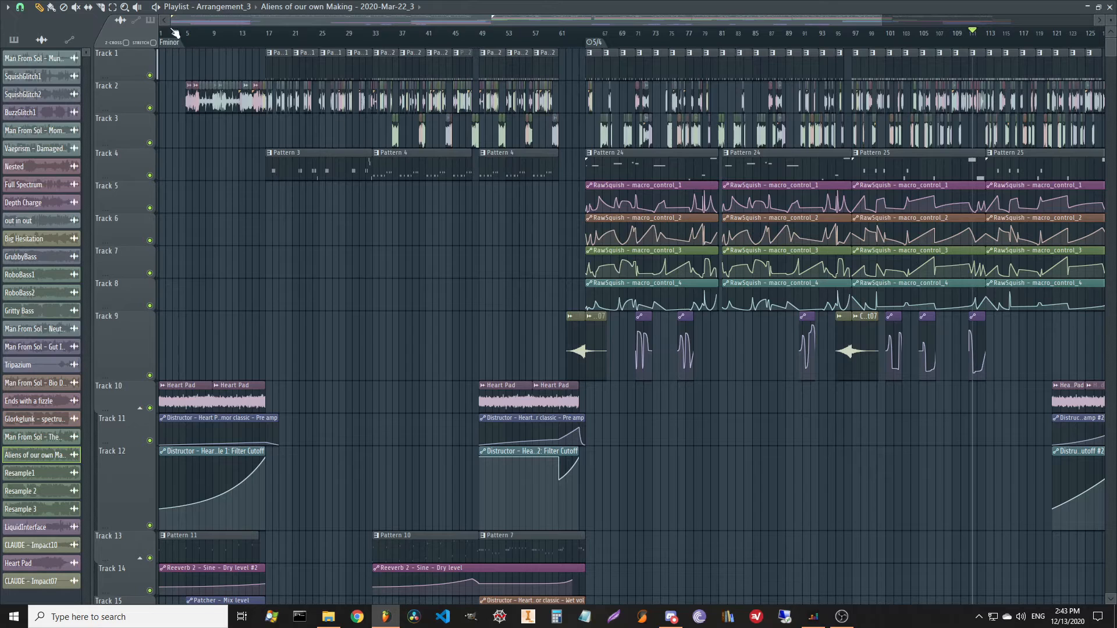
pyautogui.scroll(4, 174, 33)
pyautogui.scroll(-1, 349, 197)
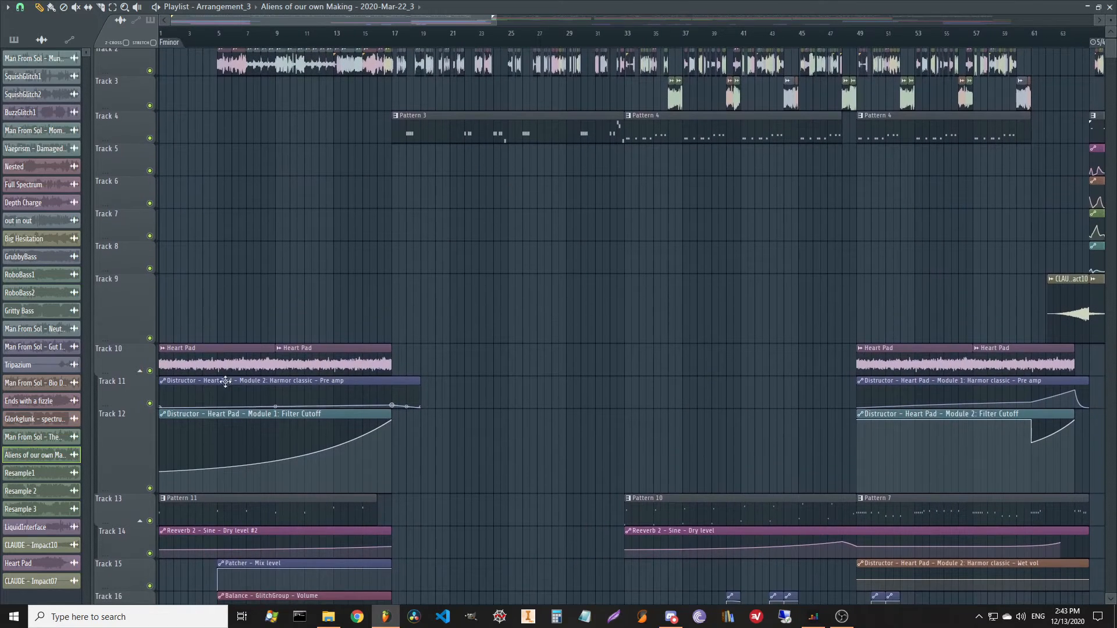
pyautogui.click(224, 364)
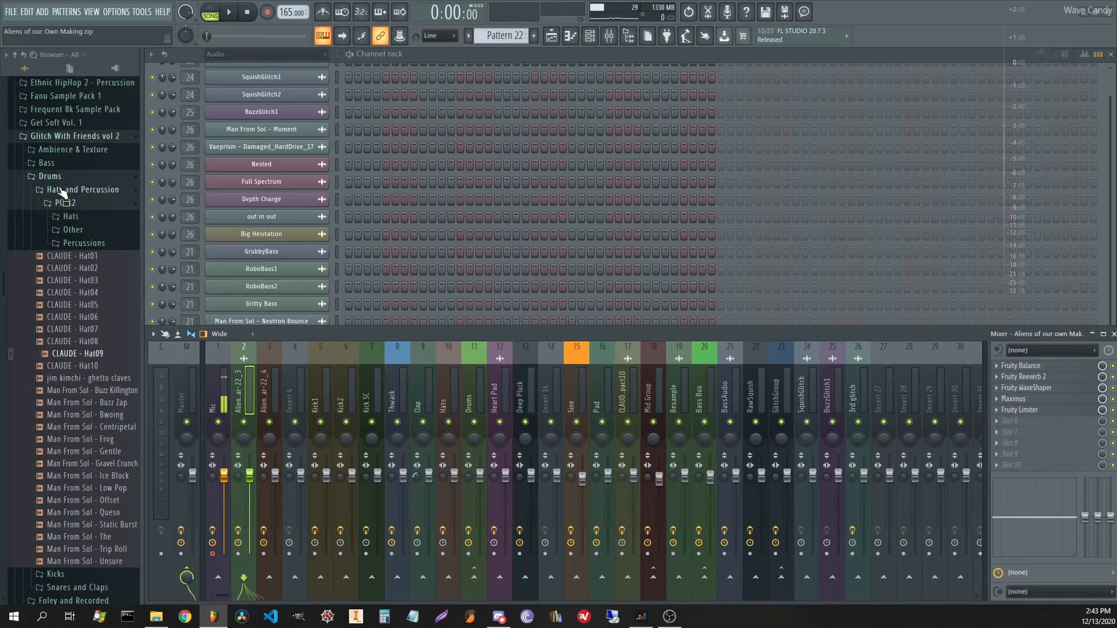
# - Preview the Heavyhearted Pad 14 120bpm sample from the Pads and Atmospheres folder of Glitch With Friends vol 2
pyautogui.click(50, 176)
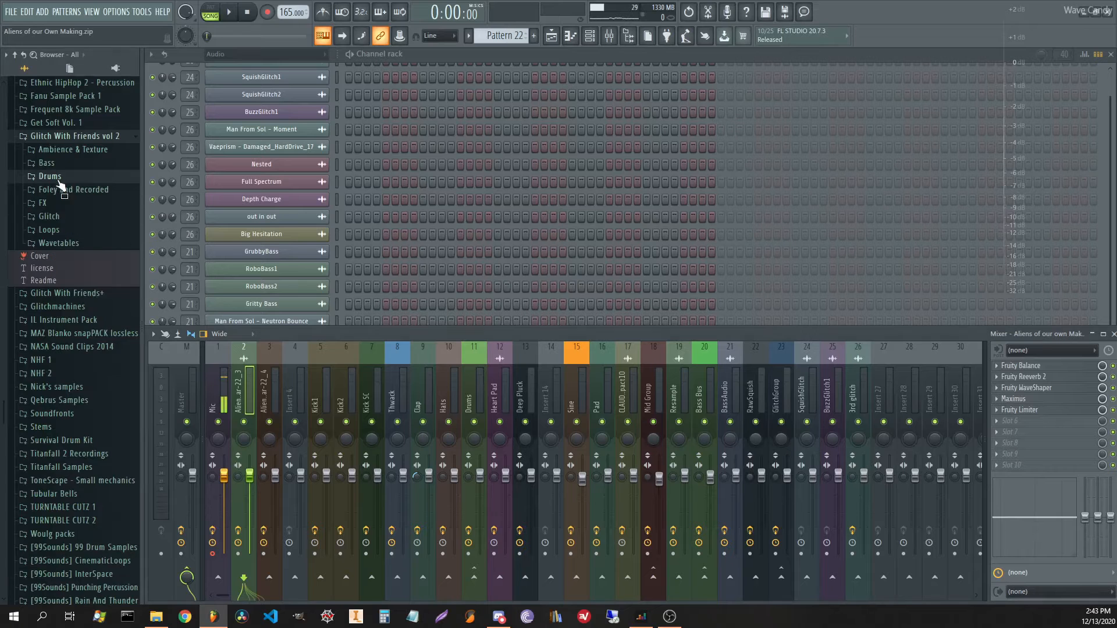
pyautogui.click(73, 150)
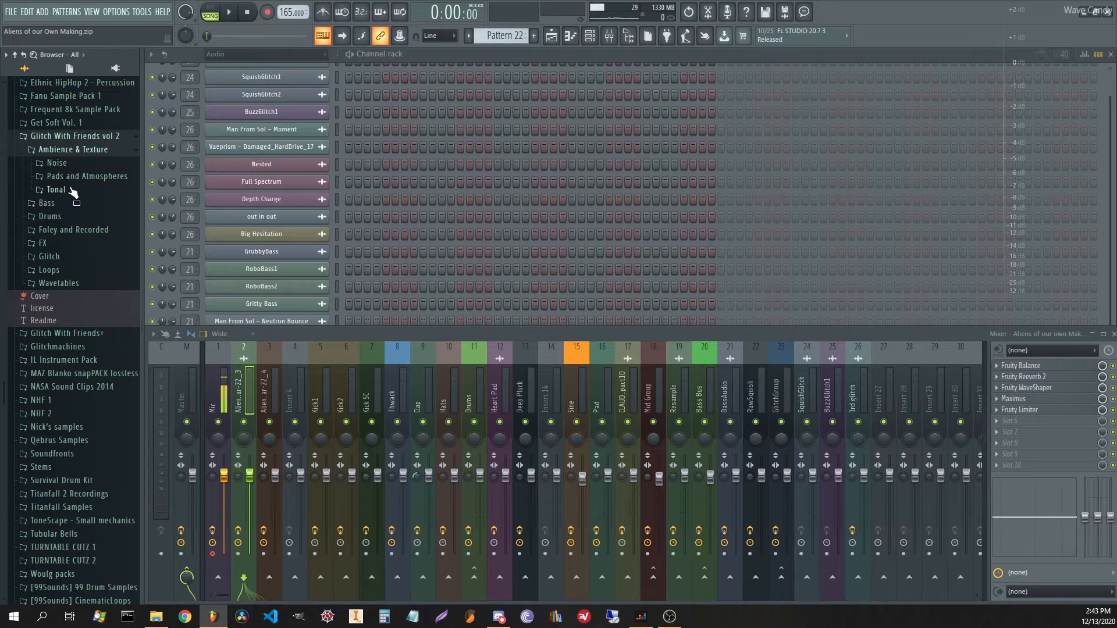
pyautogui.click(79, 176)
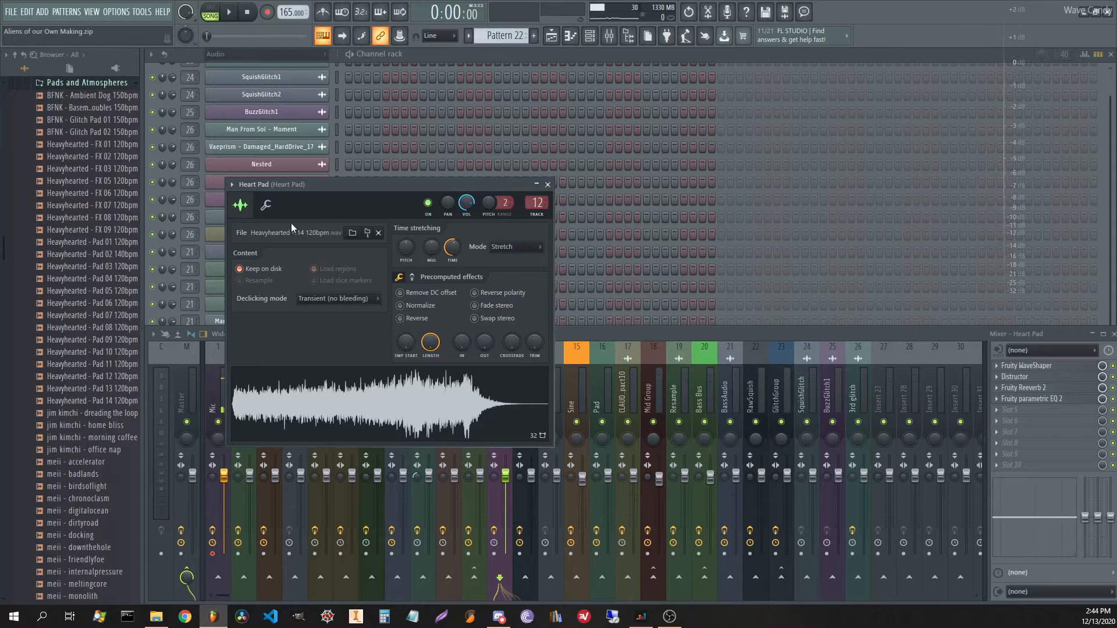
pyautogui.click(547, 184)
pyautogui.click(119, 402)
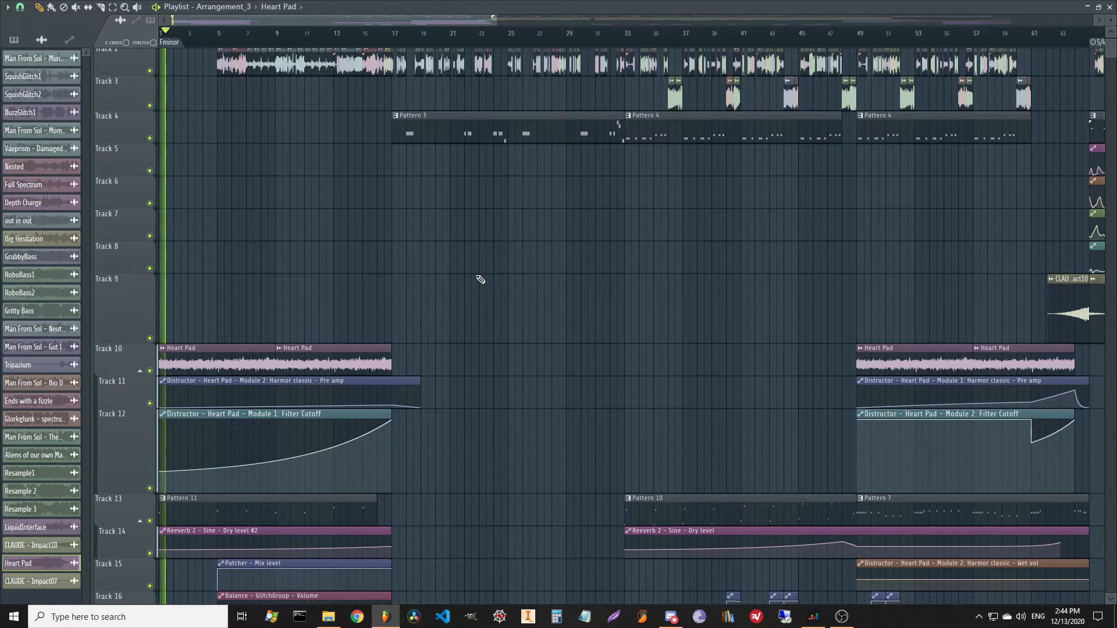
# - Inspect the Fruity WaveShaper, Distructor, Fruity Reeverb 2 and Fruity parametric EQ 2 effects on the Heart Pad mixer track in turn
pyautogui.scroll(1, 424, 252)
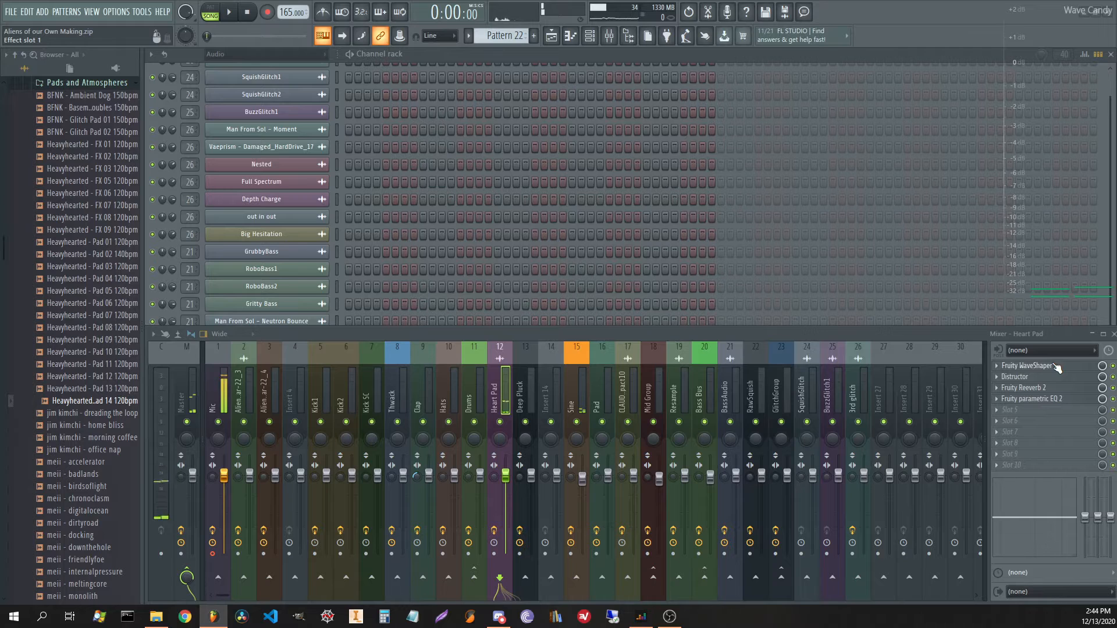
pyautogui.click(1040, 367)
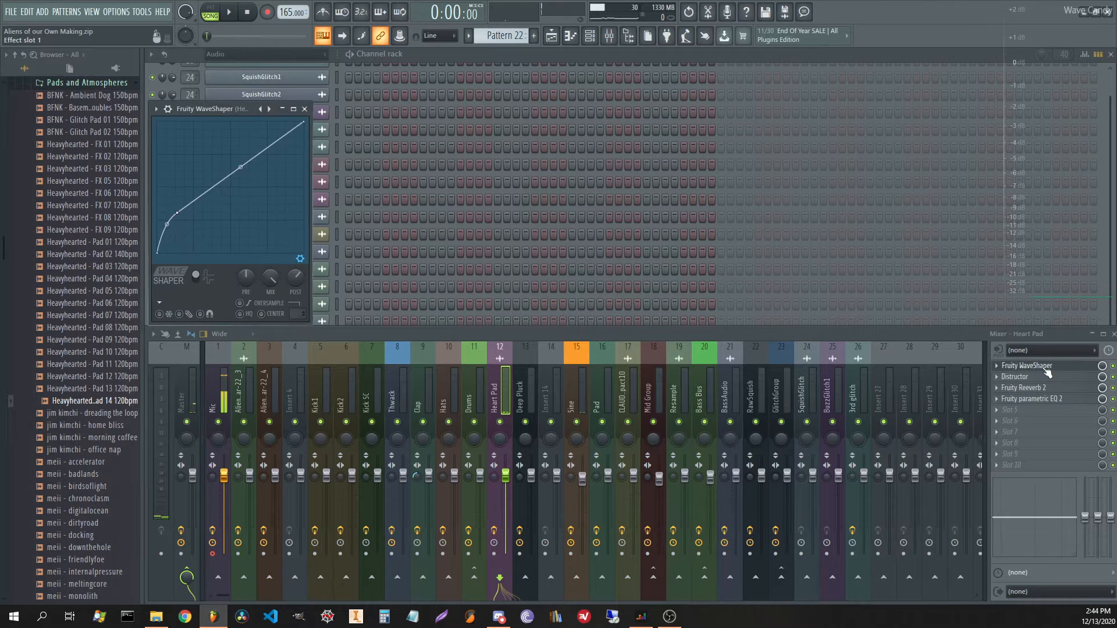
pyautogui.click(1040, 366)
pyautogui.click(1039, 378)
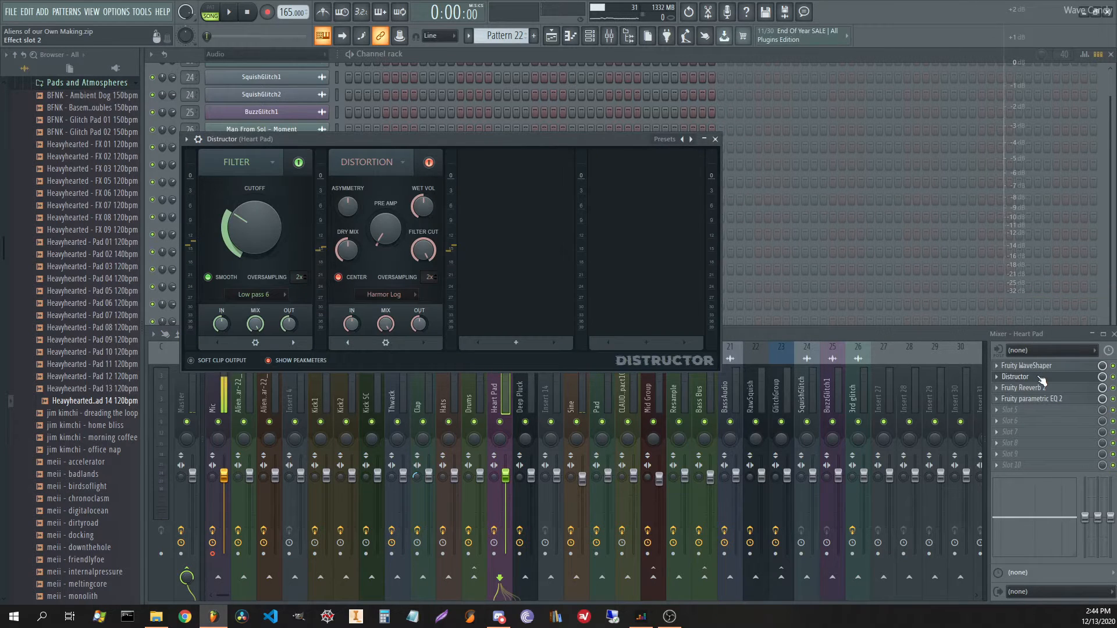
pyautogui.click(1041, 378)
pyautogui.click(1041, 388)
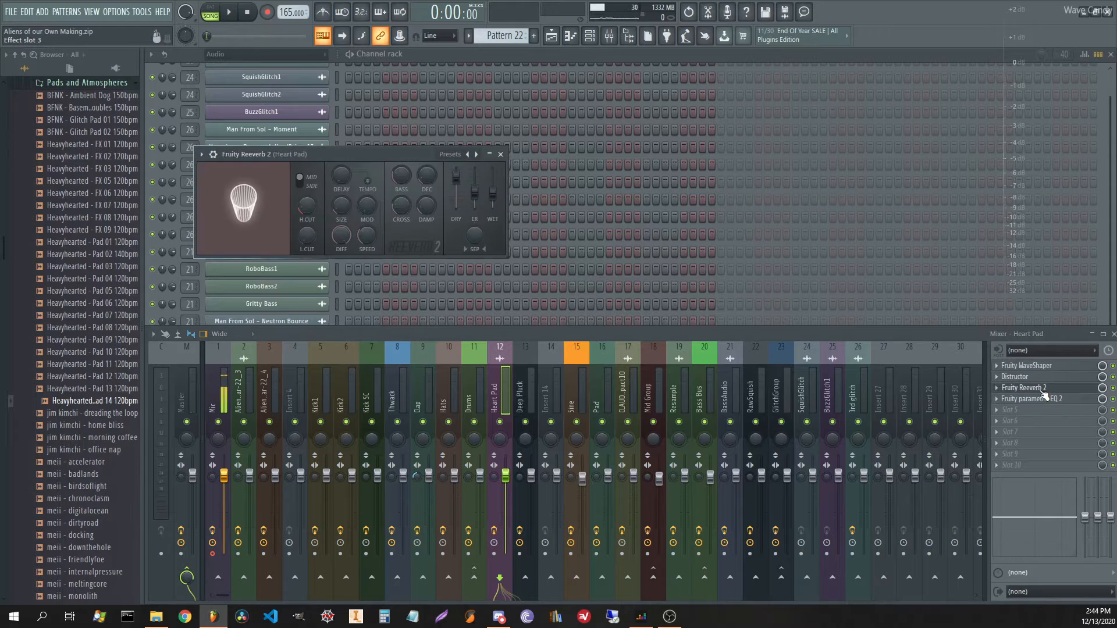
pyautogui.click(1041, 387)
pyautogui.click(1041, 399)
pyautogui.click(1041, 398)
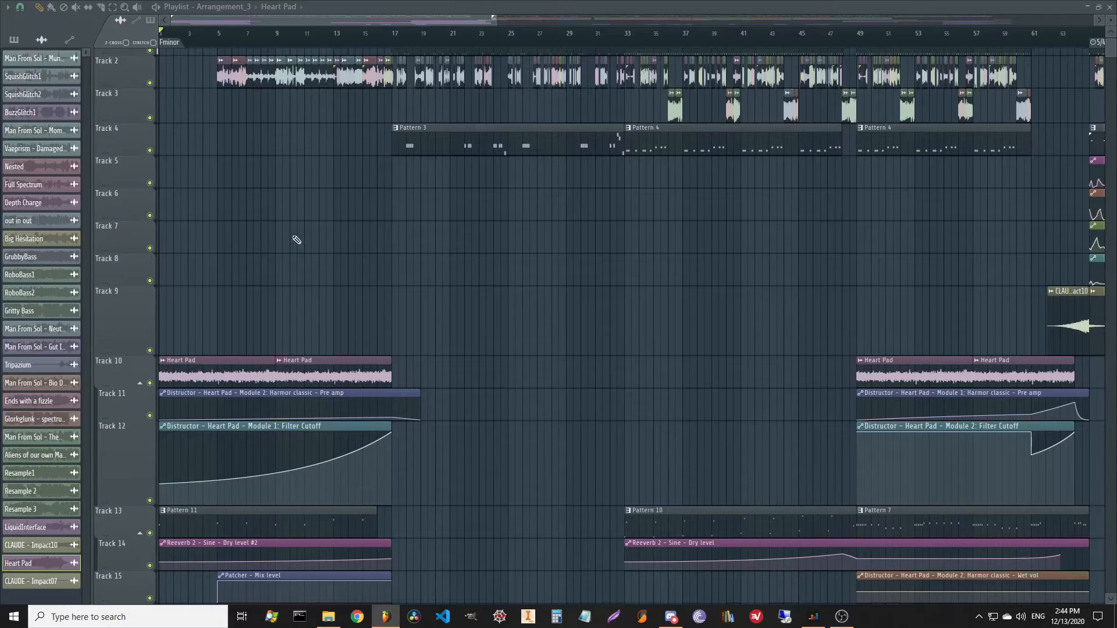
# - Examine the Arrangement_3 automation down to Track 17, and the intro glitch clips on Track 2 between bars 5 and 17
pyautogui.scroll(-3, 291, 152)
pyautogui.scroll(-4, 279, 42)
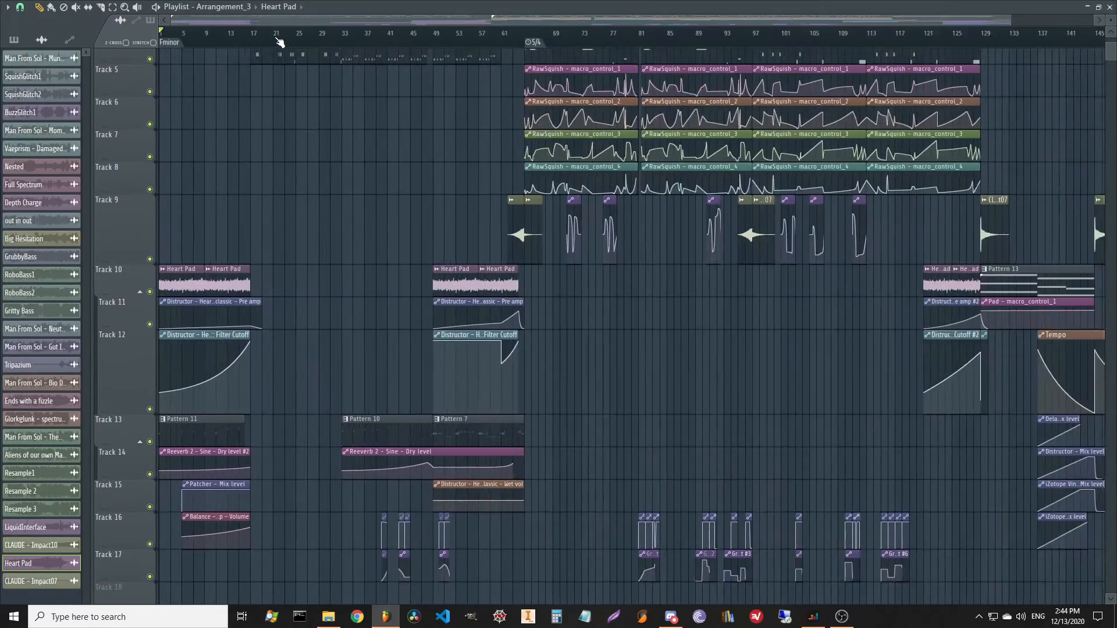
pyautogui.scroll(1, 220, 40)
pyautogui.scroll(3, 220, 41)
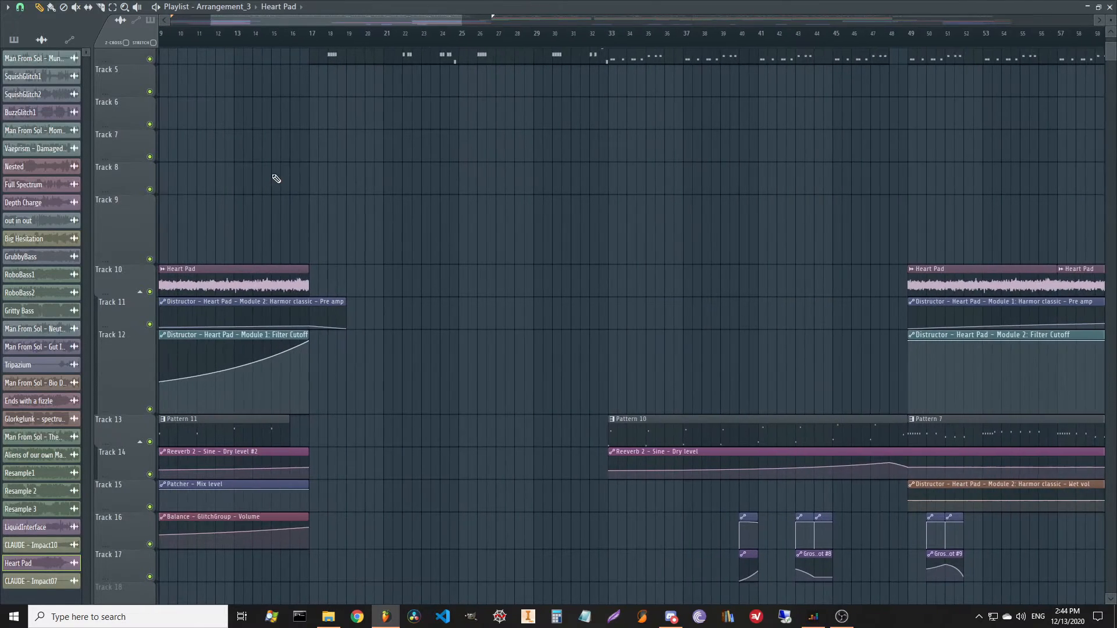
pyautogui.scroll(3, 693, 261)
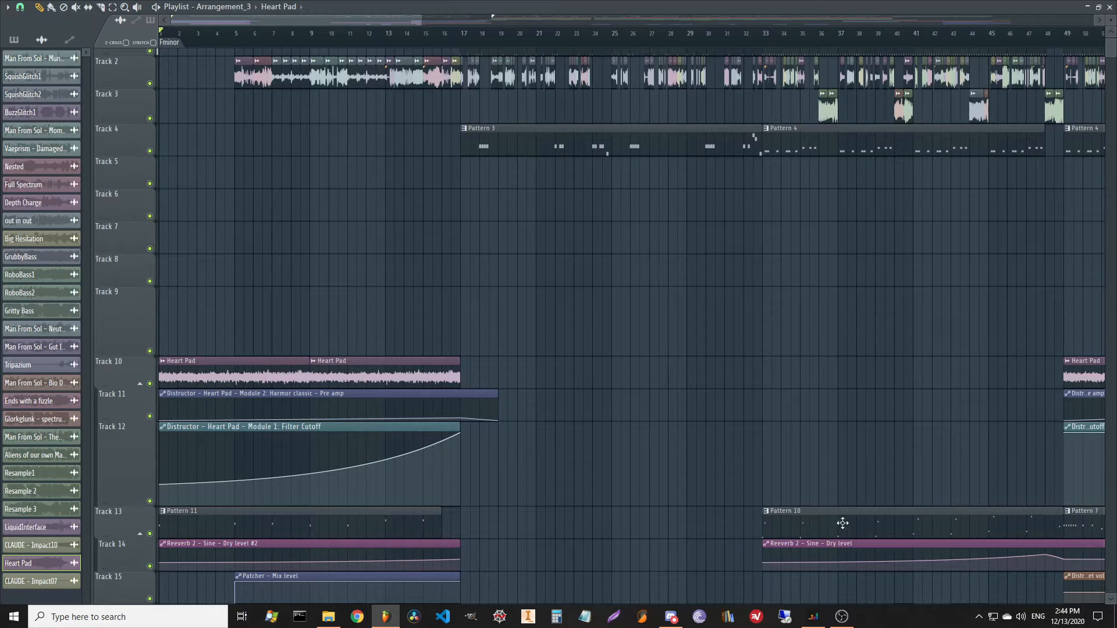
pyautogui.scroll(1, 344, 252)
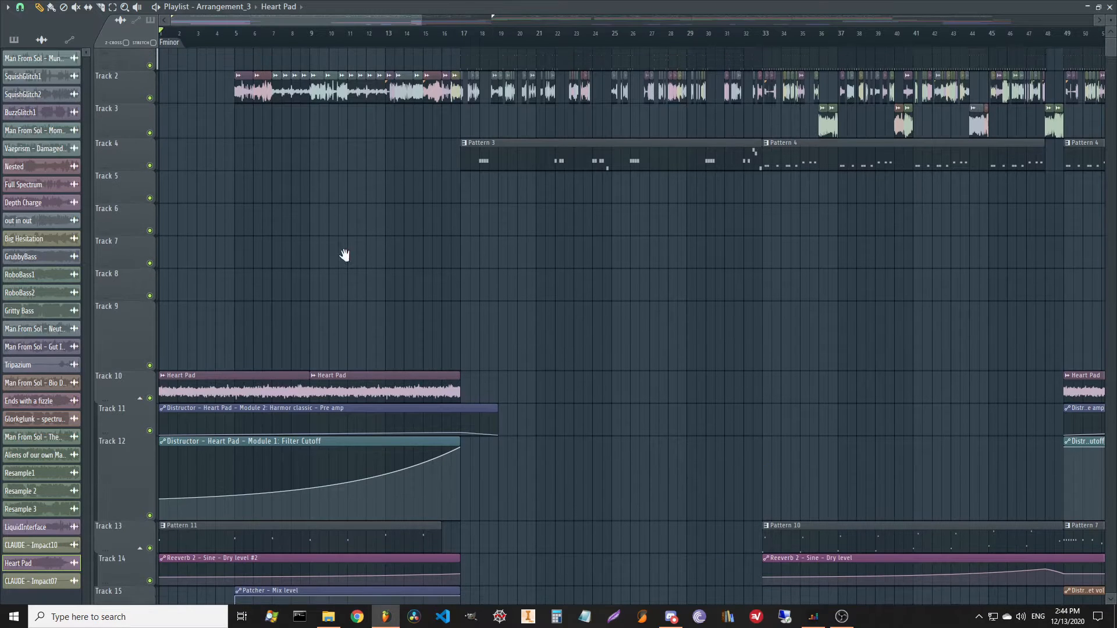
pyautogui.scroll(5, 239, 36)
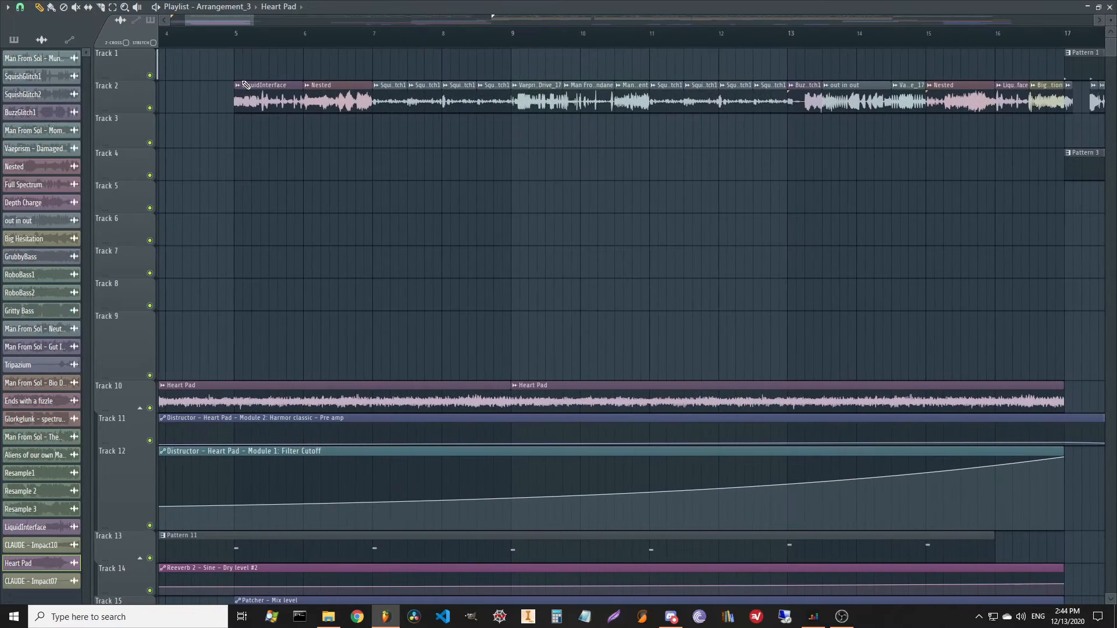
pyautogui.click(211, 8)
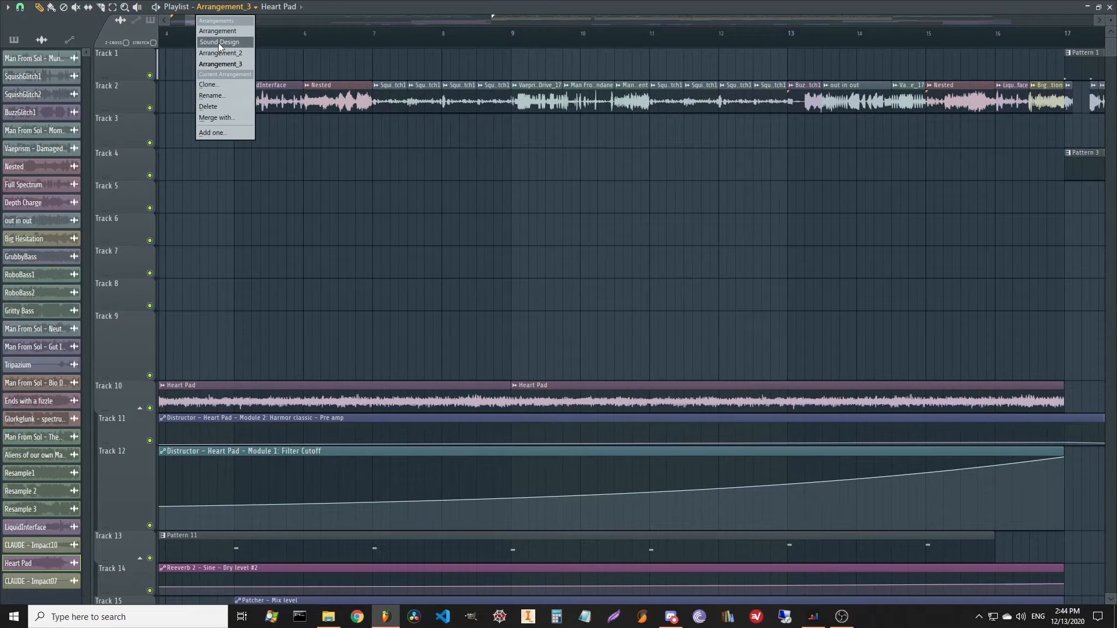
pyautogui.click(444, 167)
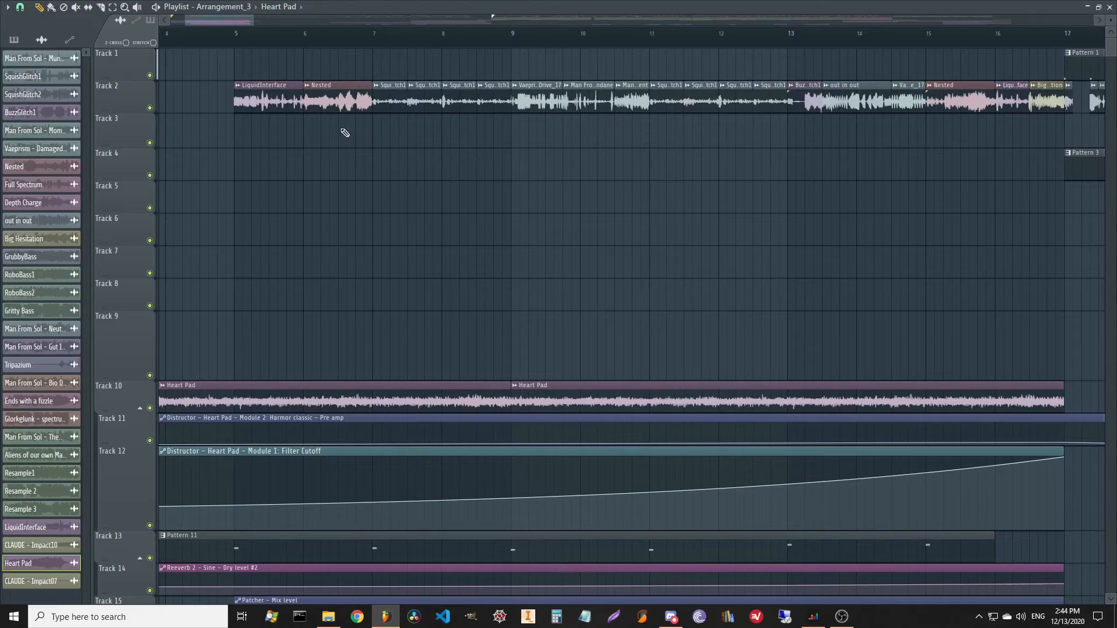
# - Play the arrangement briefly from bar 6, where the first Nested clip on Track 2 starts, and stop playback
pyautogui.click(305, 41)
pyautogui.press('space')
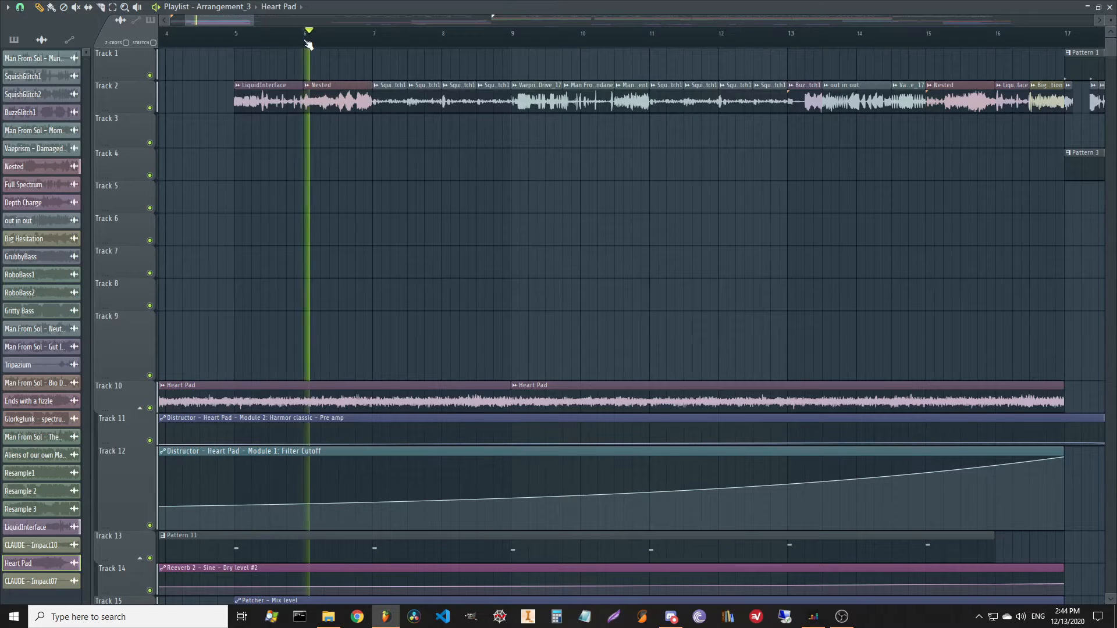
pyautogui.press('space')
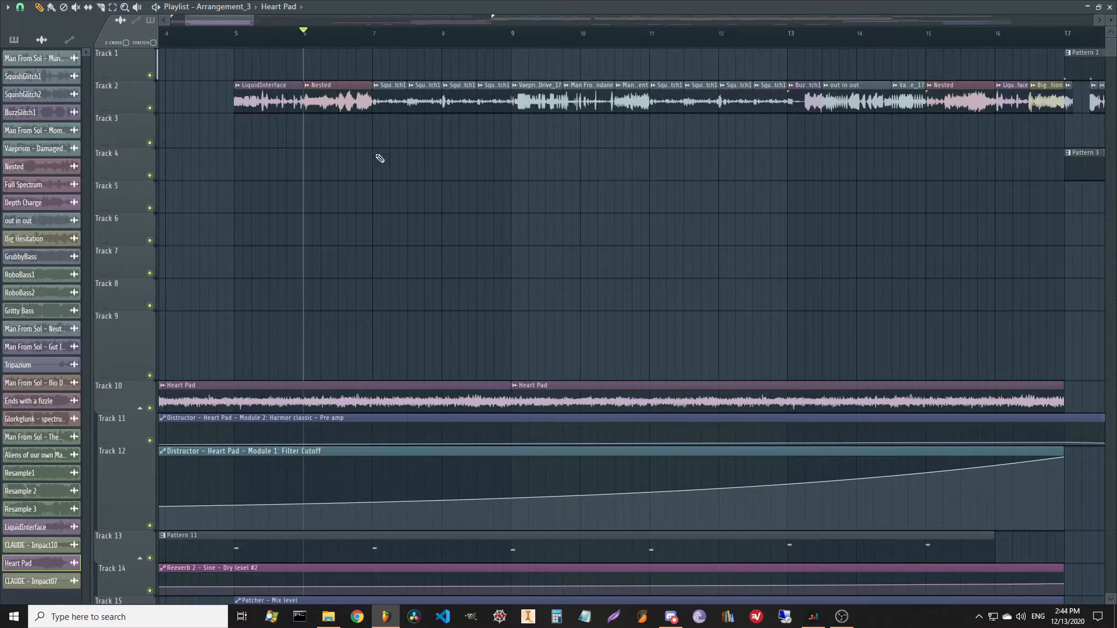
# - Check the detailed file properties of the Nested clip's source sample and close its channel settings
pyautogui.hscroll(-2, 476, 192)
pyautogui.click(429, 92)
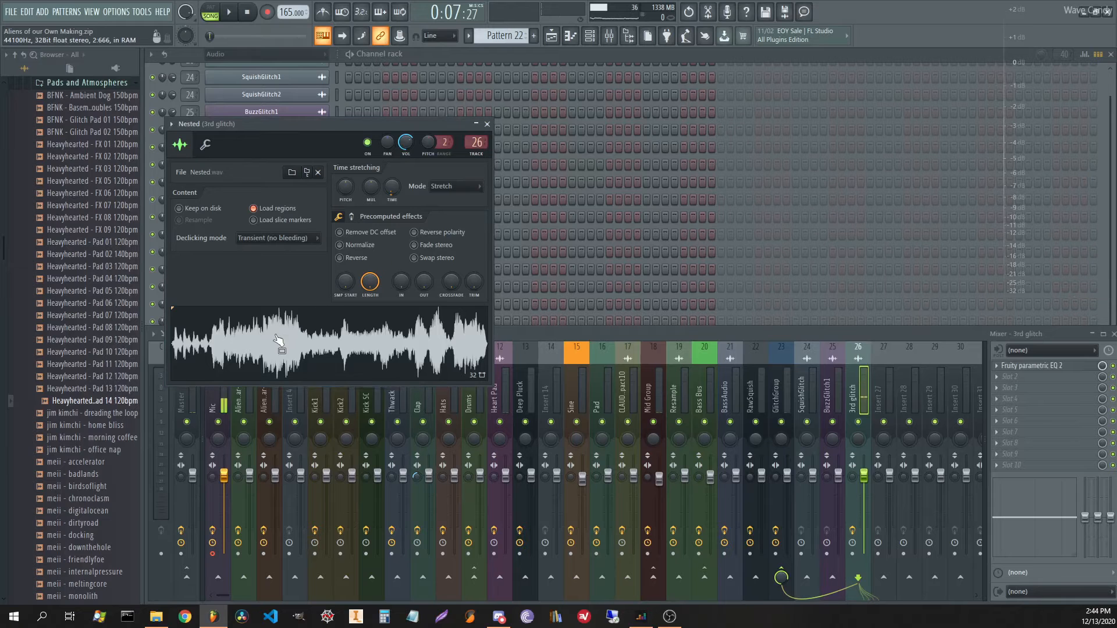
pyautogui.rightClick(276, 335)
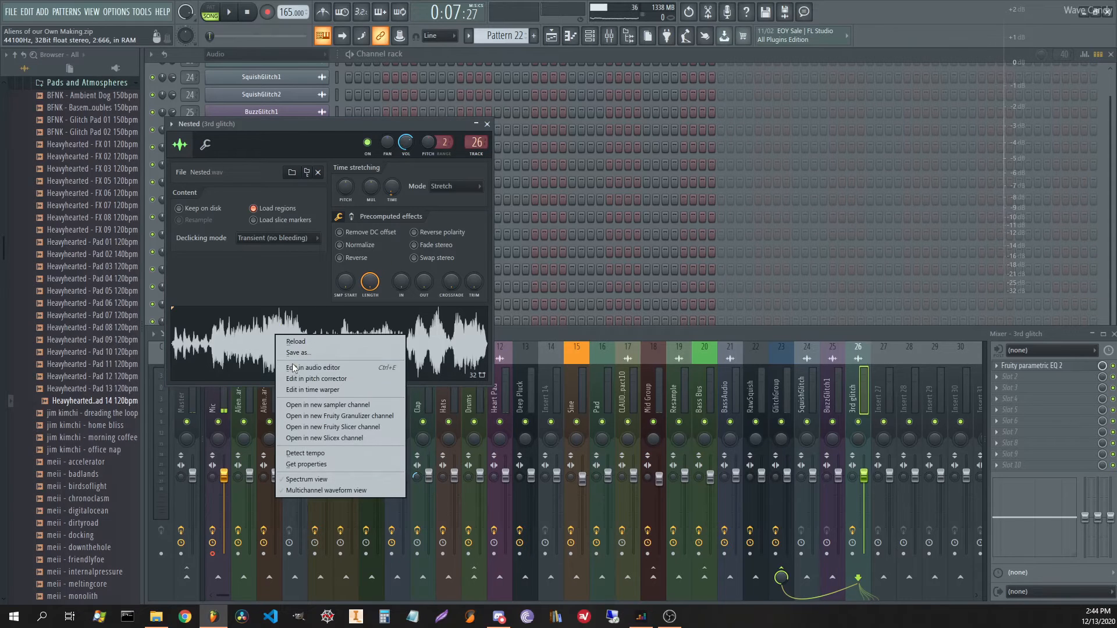
pyautogui.click(317, 466)
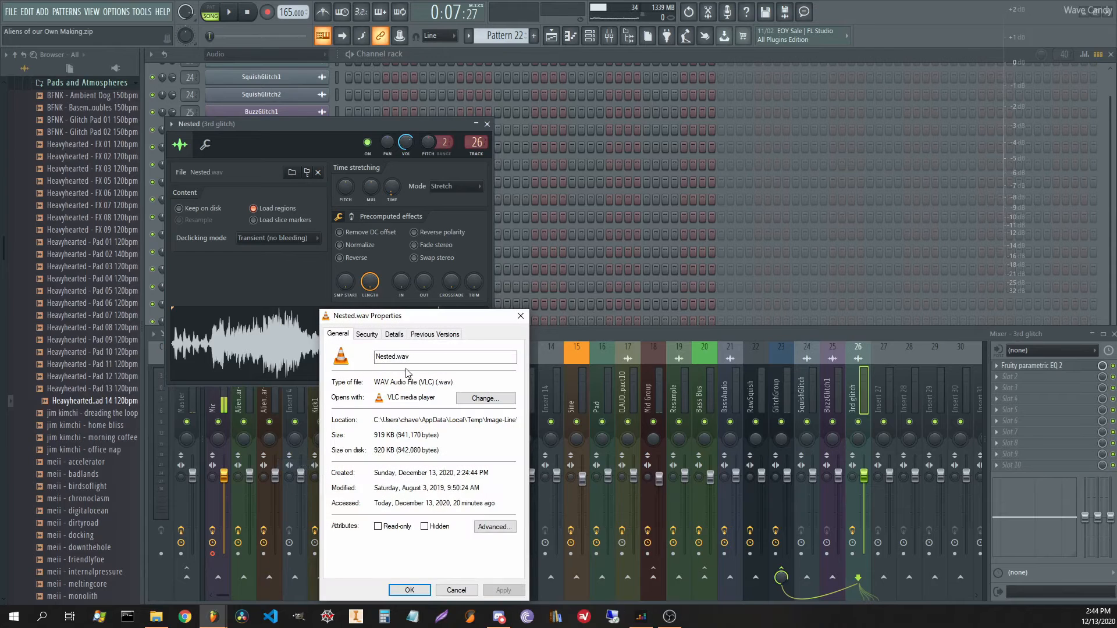
pyautogui.click(394, 334)
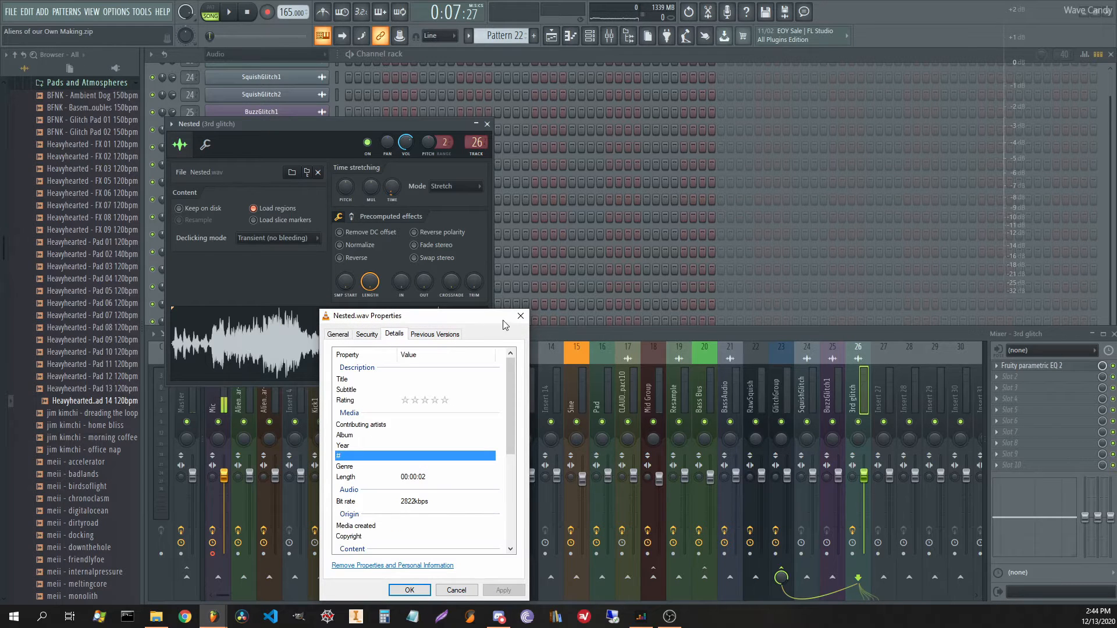
pyautogui.click(520, 315)
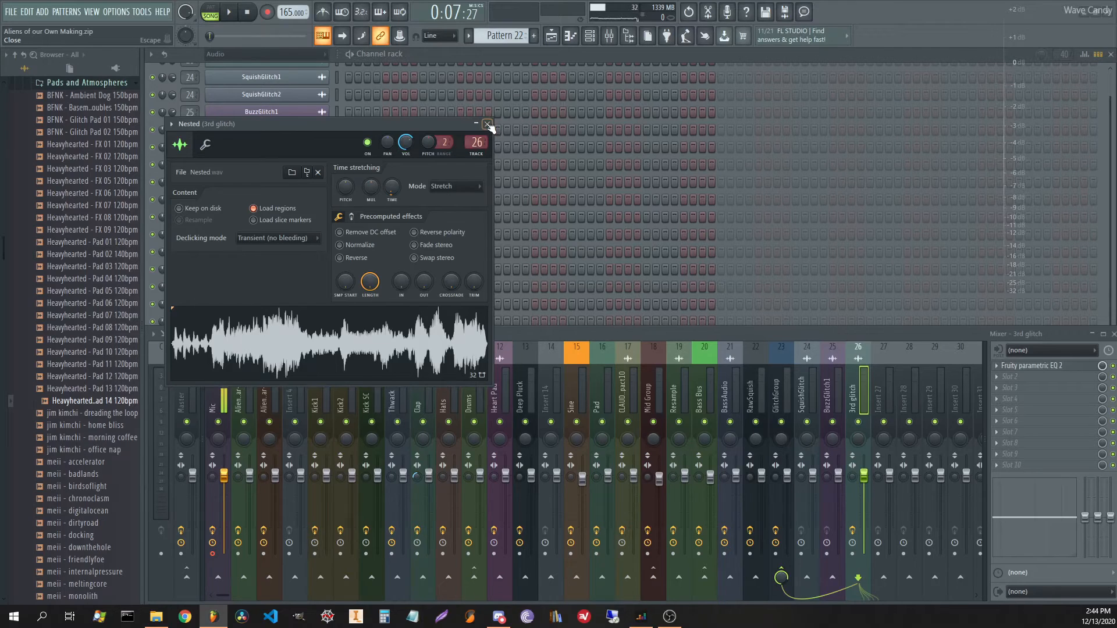
pyautogui.click(490, 121)
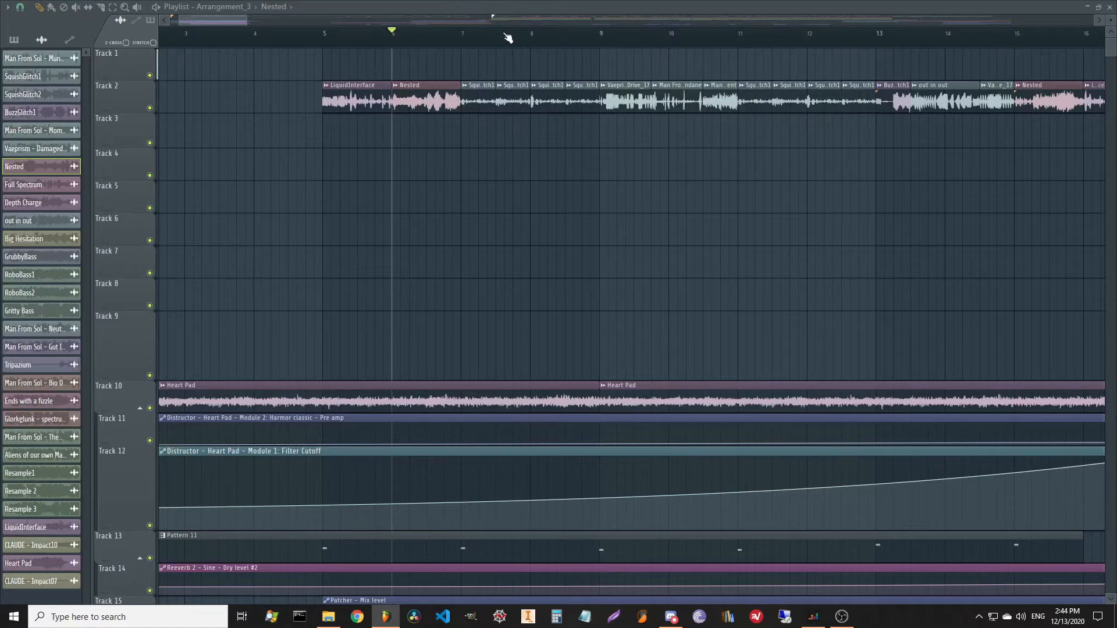
# - Examine how the intro clips on Track 2 lead into the Pattern 1 and Pattern 3 section at bar 17 and beyond
pyautogui.scroll(-5, 481, 43)
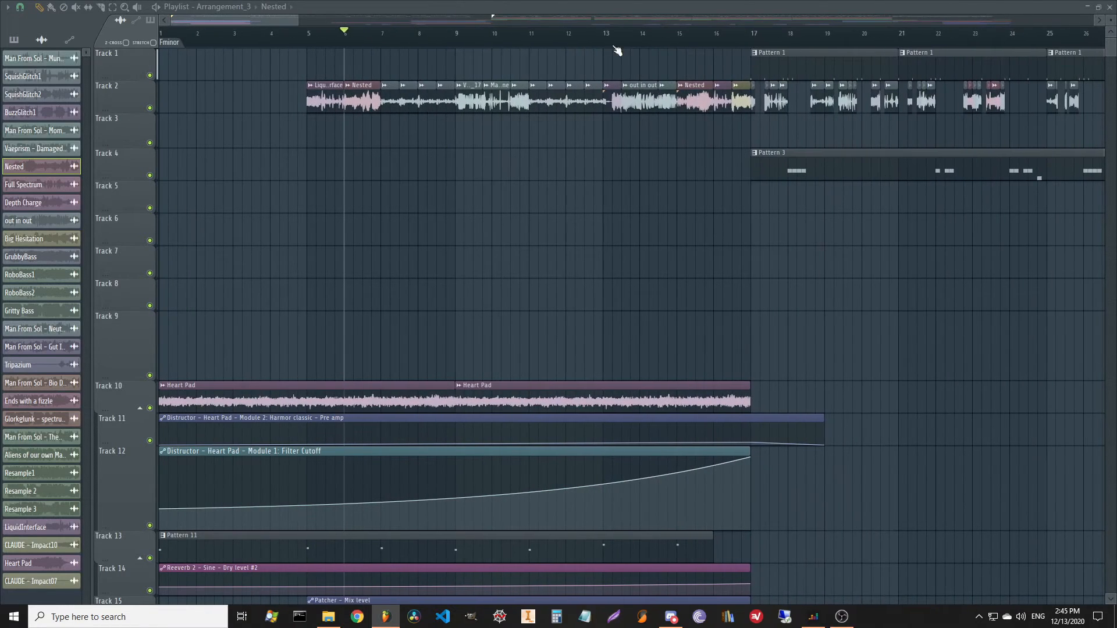
pyautogui.scroll(4, 387, 41)
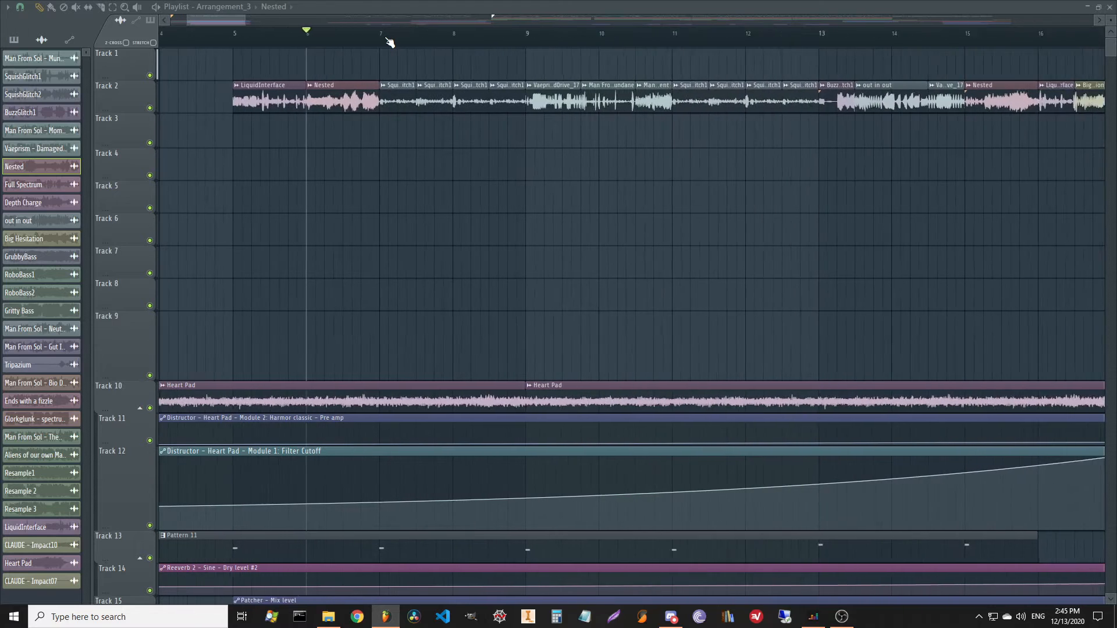
pyautogui.scroll(2, 388, 40)
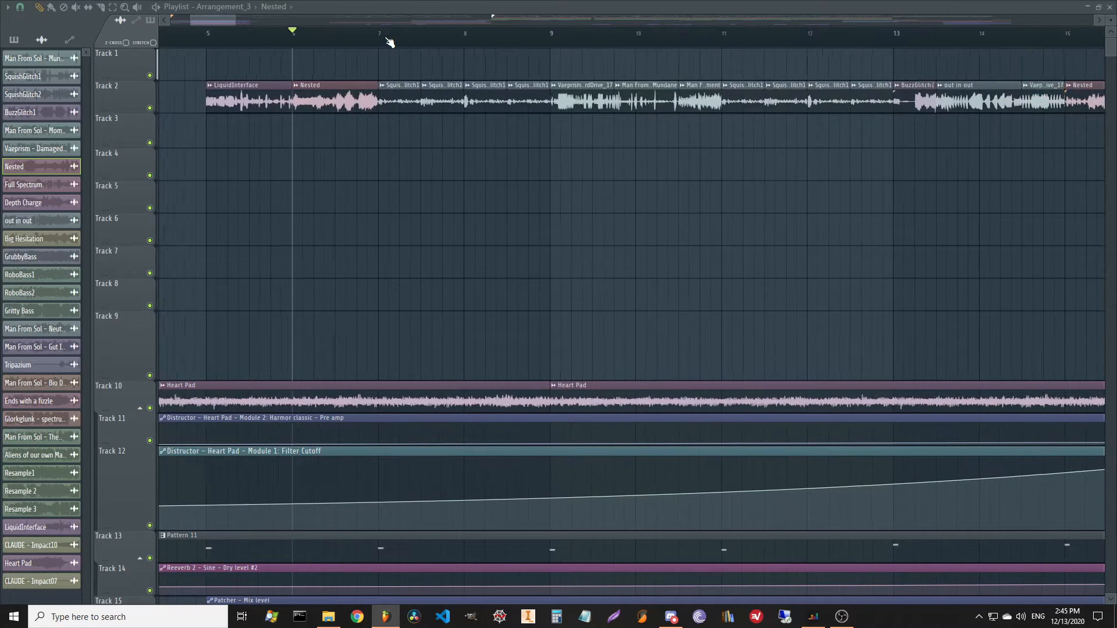
pyautogui.scroll(-4, 389, 41)
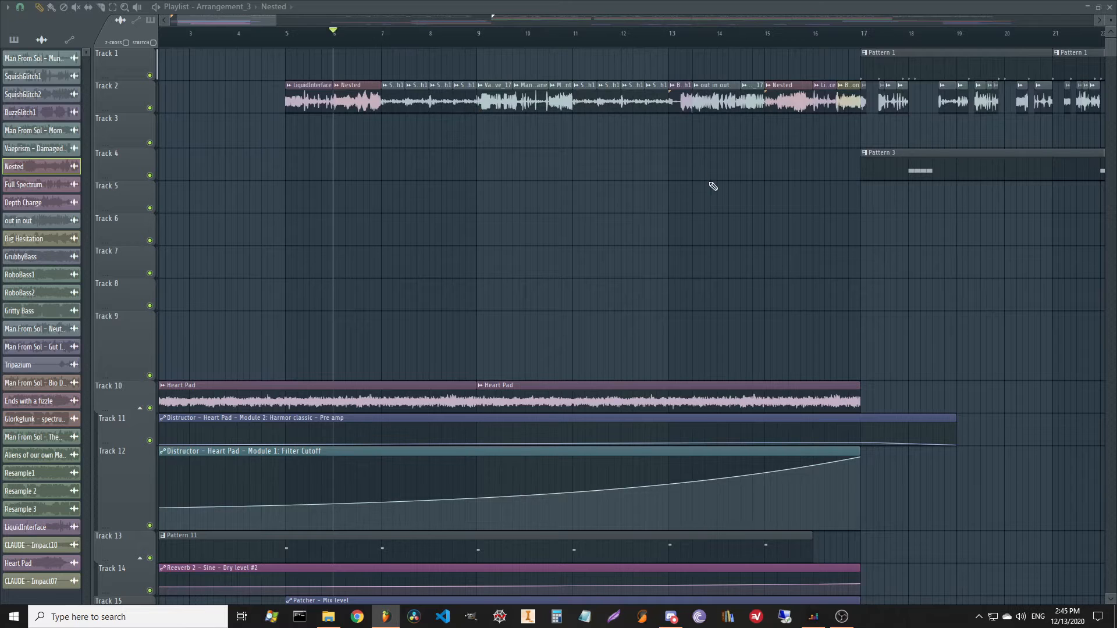
pyautogui.hscroll(3, 703, 184)
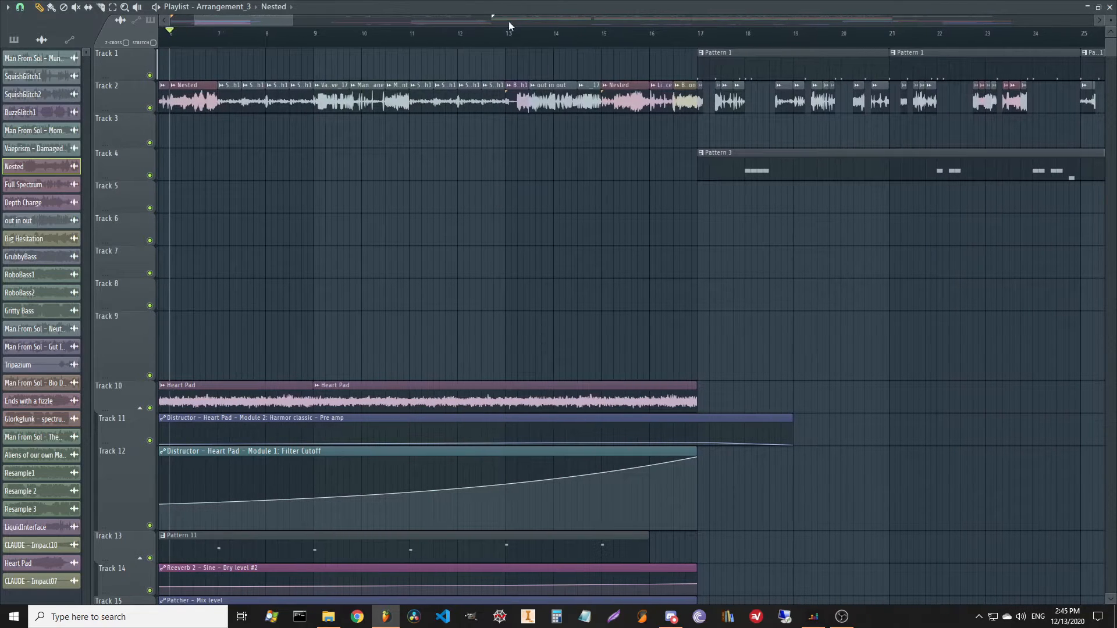
pyautogui.scroll(-3, 509, 41)
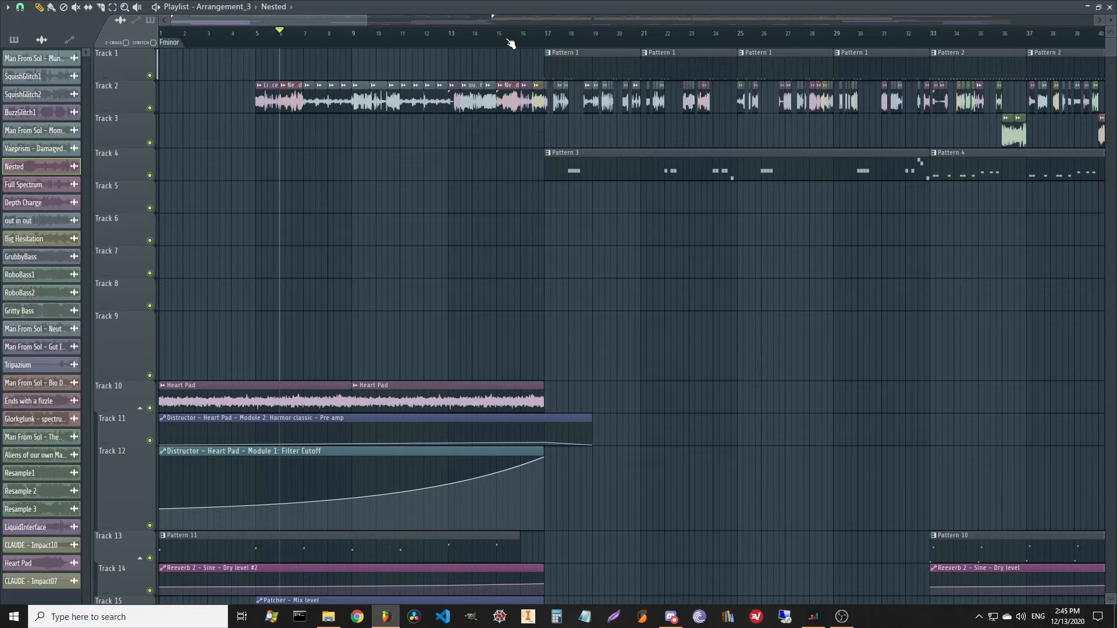
pyautogui.scroll(-2, 510, 44)
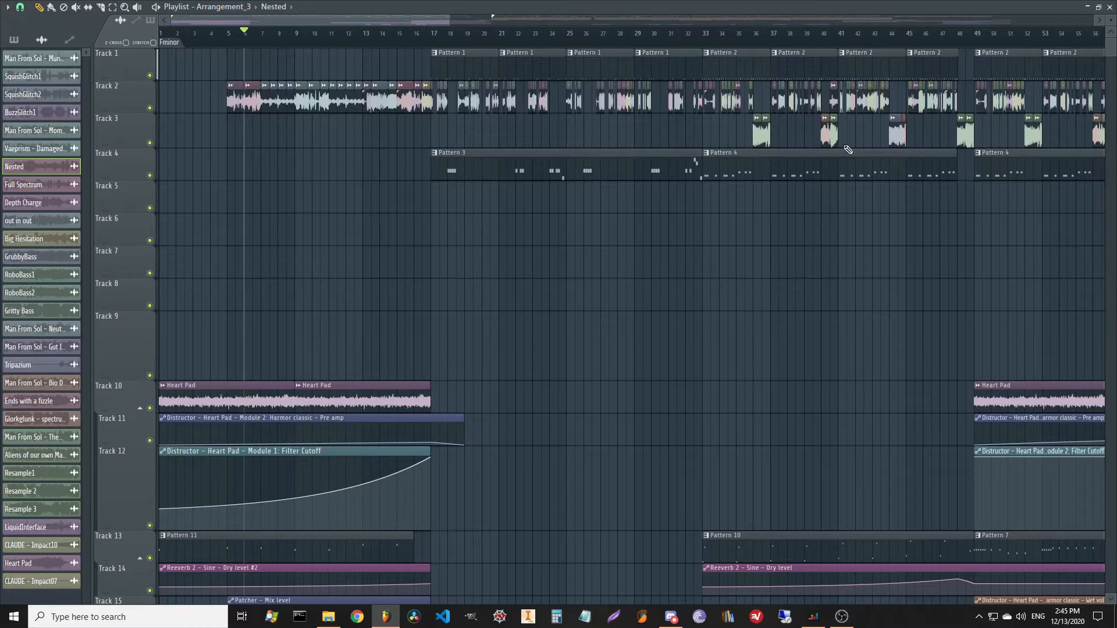
# - Solo Track 1 and audition its Pattern 1 clips from bar 17
pyautogui.click(434, 44)
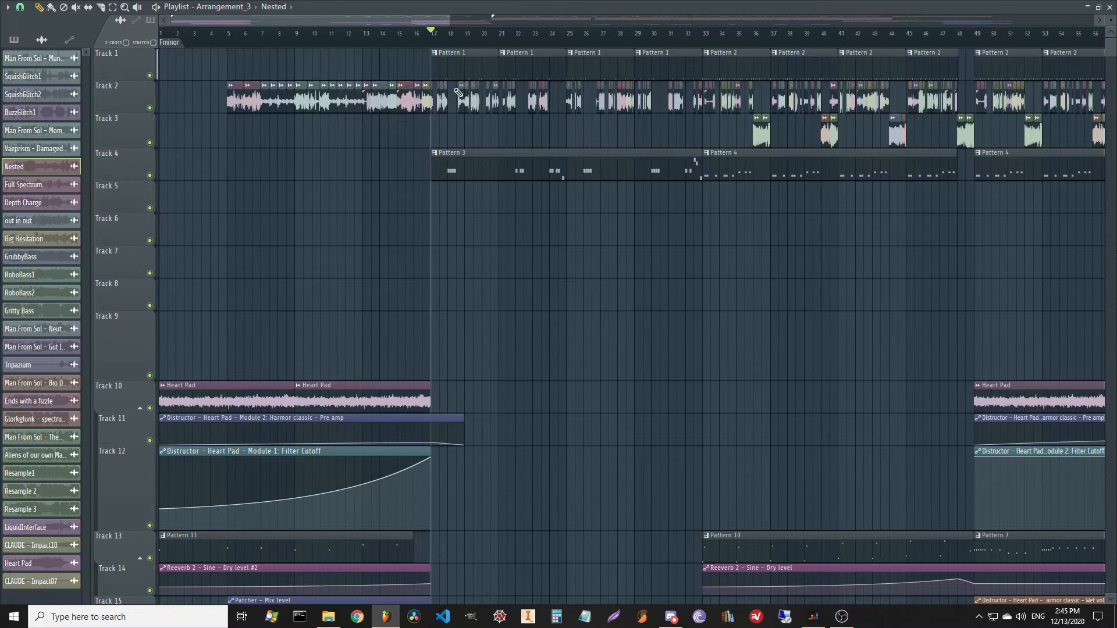
pyautogui.rightClick(150, 76)
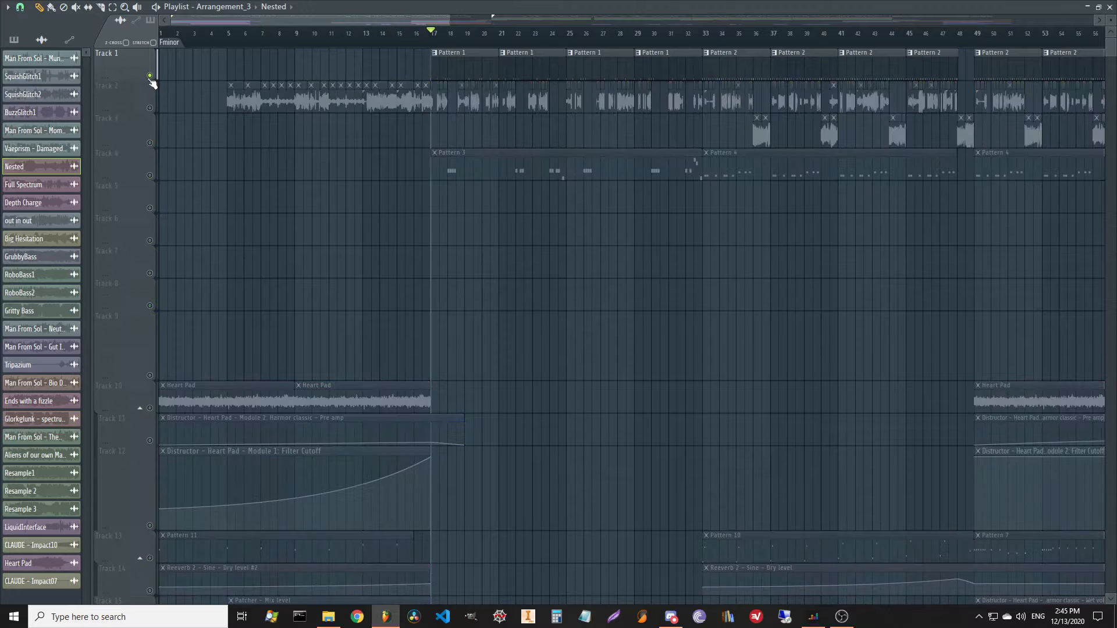
pyautogui.press('space')
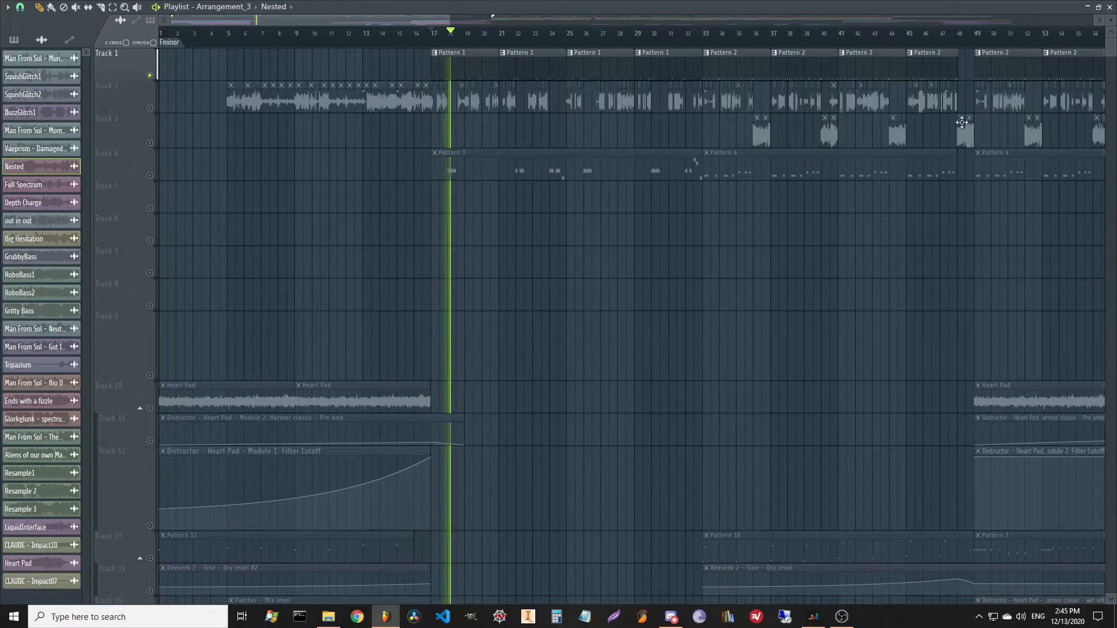
pyautogui.press('space')
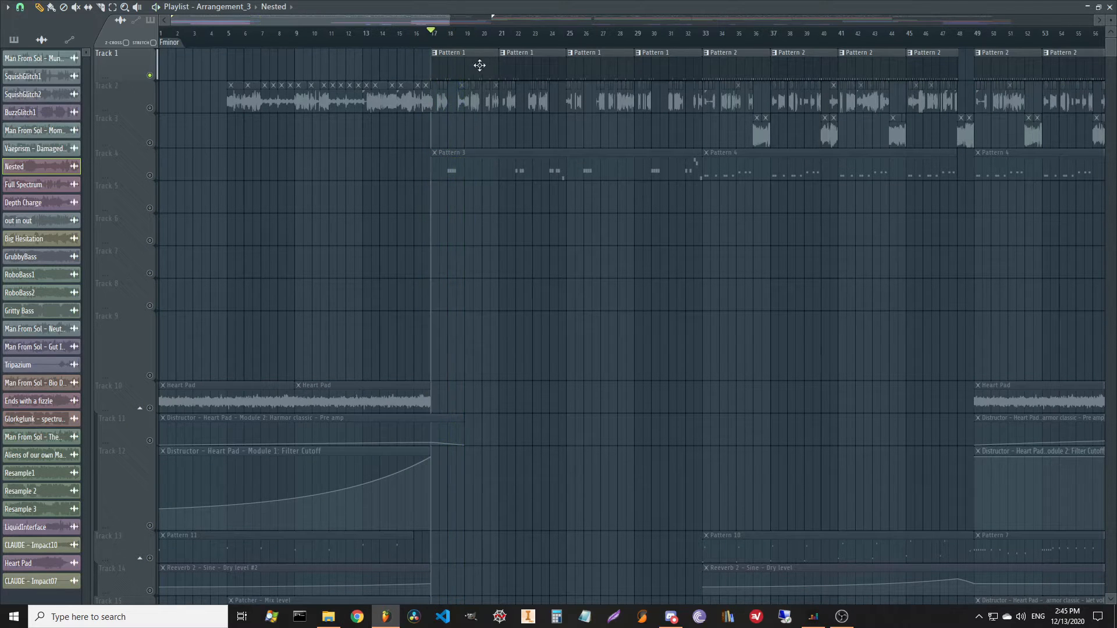
# - Audition the soloed Track 1 from bar 65, where the 5/4 section and Pattern 19 begin
pyautogui.scroll(-3, 565, 44)
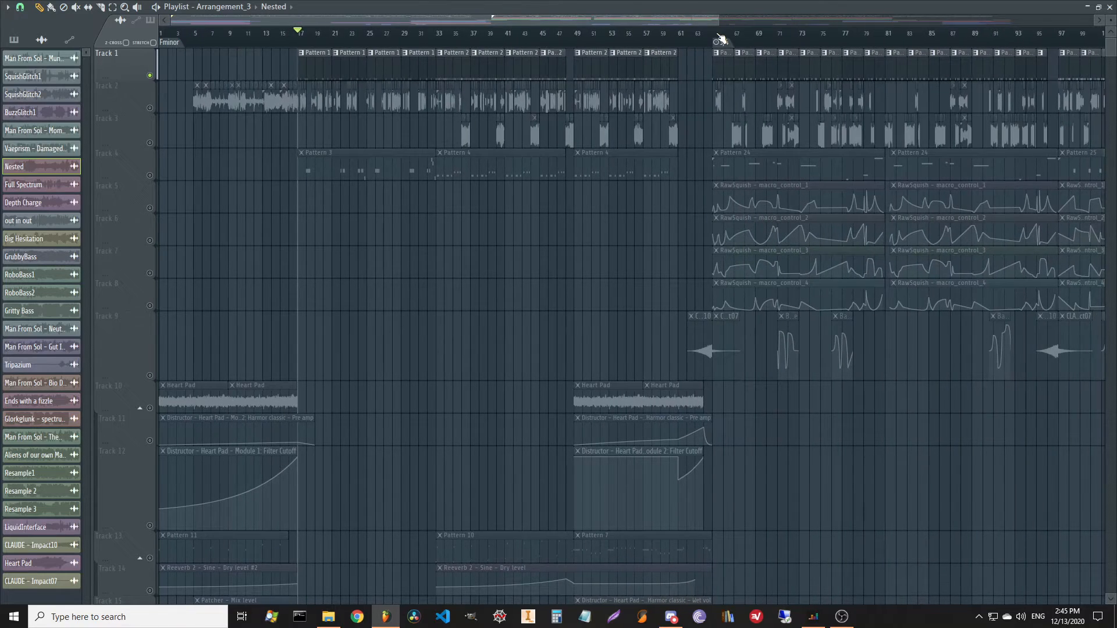
pyautogui.scroll(4, 716, 39)
pyautogui.click(715, 39)
pyautogui.press('space')
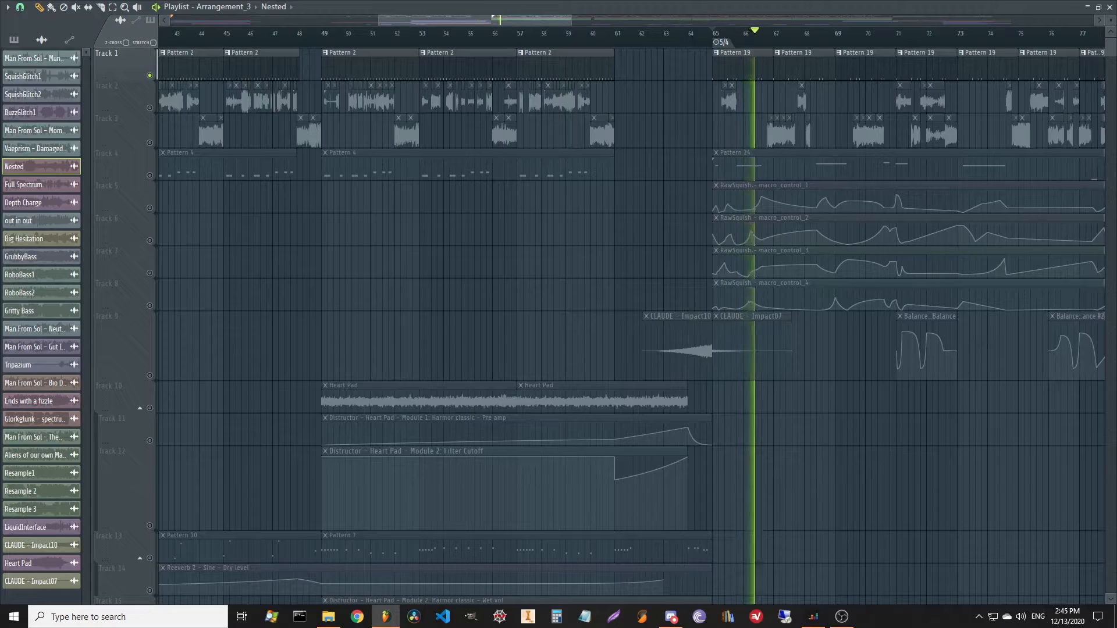
# - Show only the Drums group in the channel rack and audition Kick1 and Kick2 alternately
pyautogui.click(243, 54)
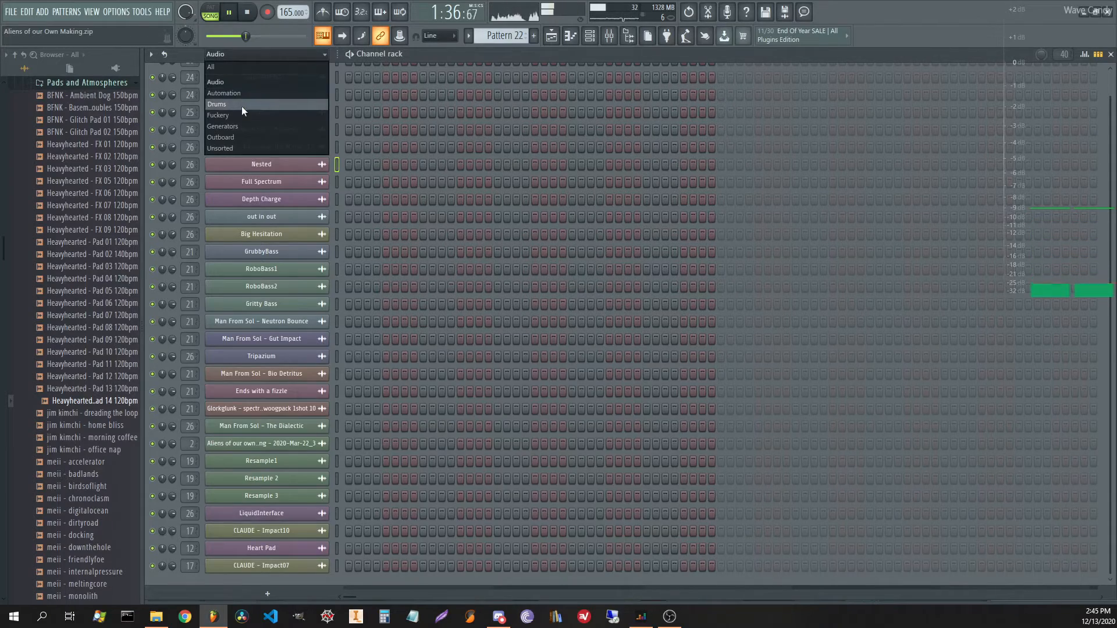
pyautogui.click(242, 105)
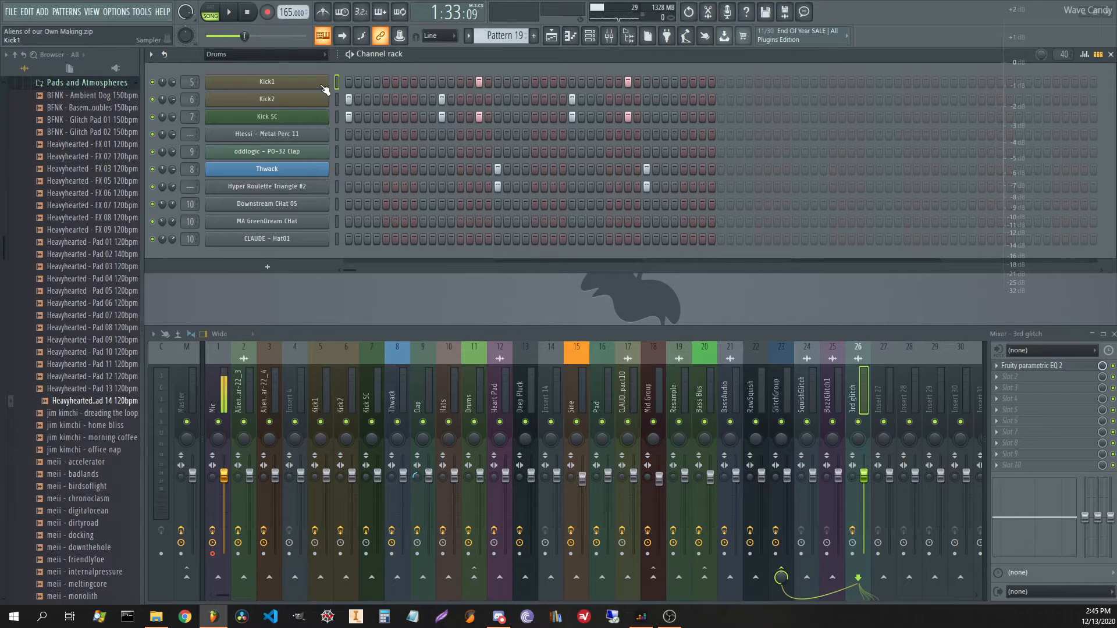
pyautogui.press('z')
pyautogui.press('z')
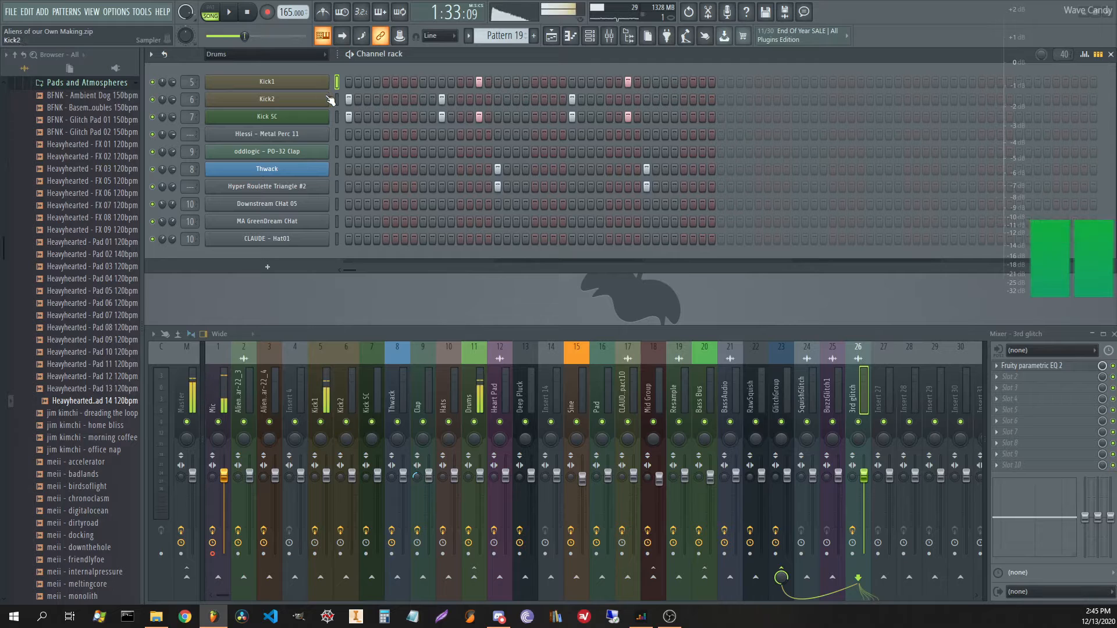
pyautogui.click(336, 99)
pyautogui.press('z')
pyautogui.click(336, 83)
pyautogui.press('z')
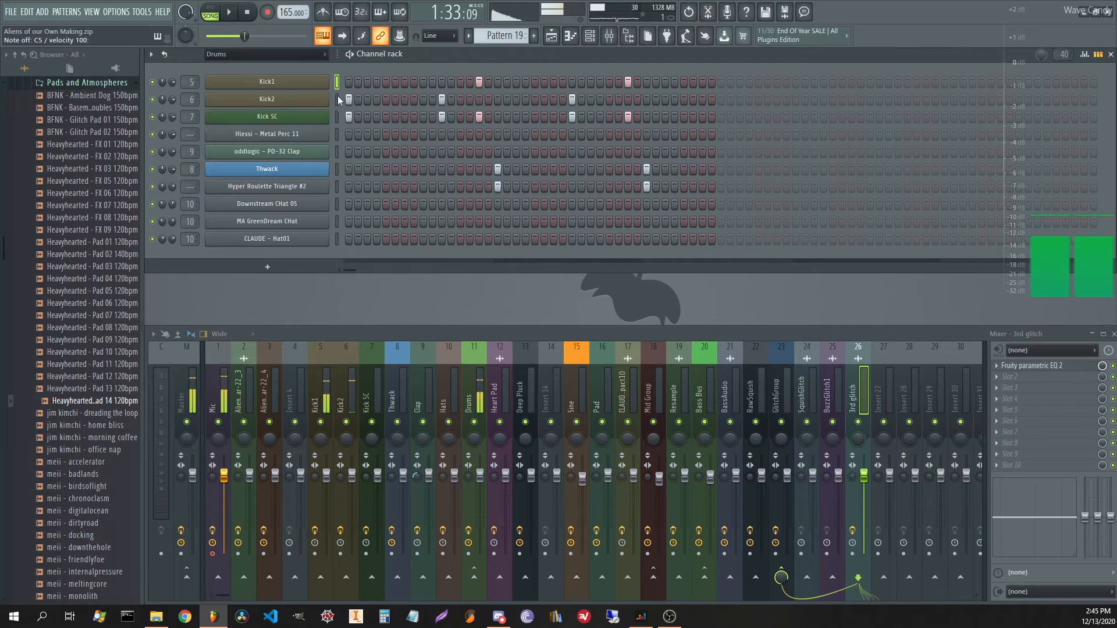
pyautogui.click(337, 100)
pyautogui.press('z')
# - Compare the sampler settings and source samples of Kick1 and Kick2, and close their channel windows
pyautogui.click(303, 81)
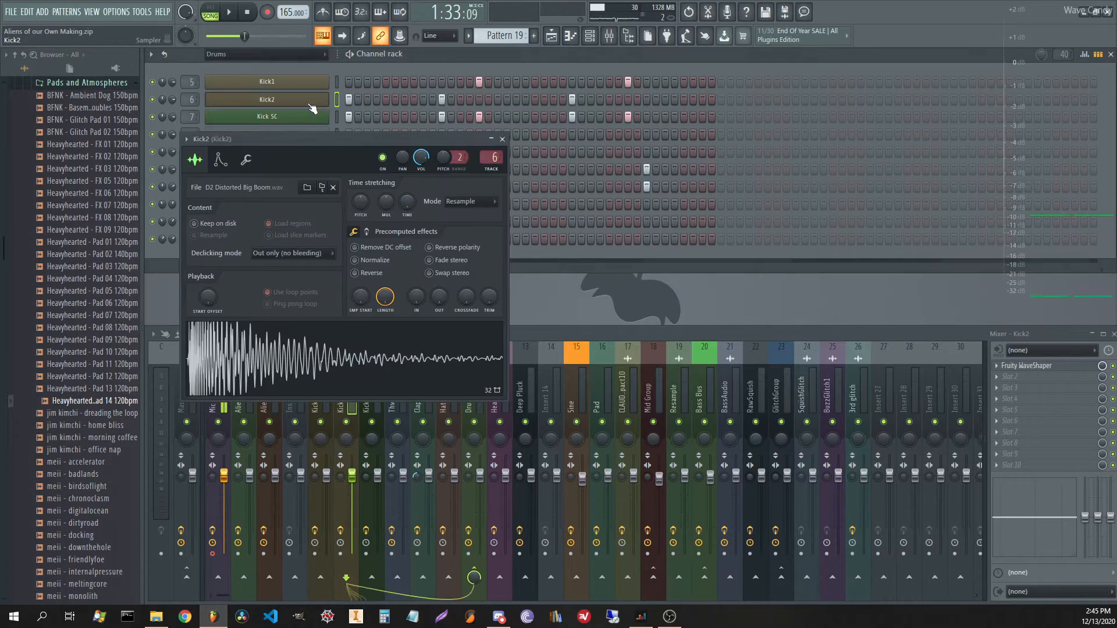
pyautogui.click(304, 79)
pyautogui.click(303, 80)
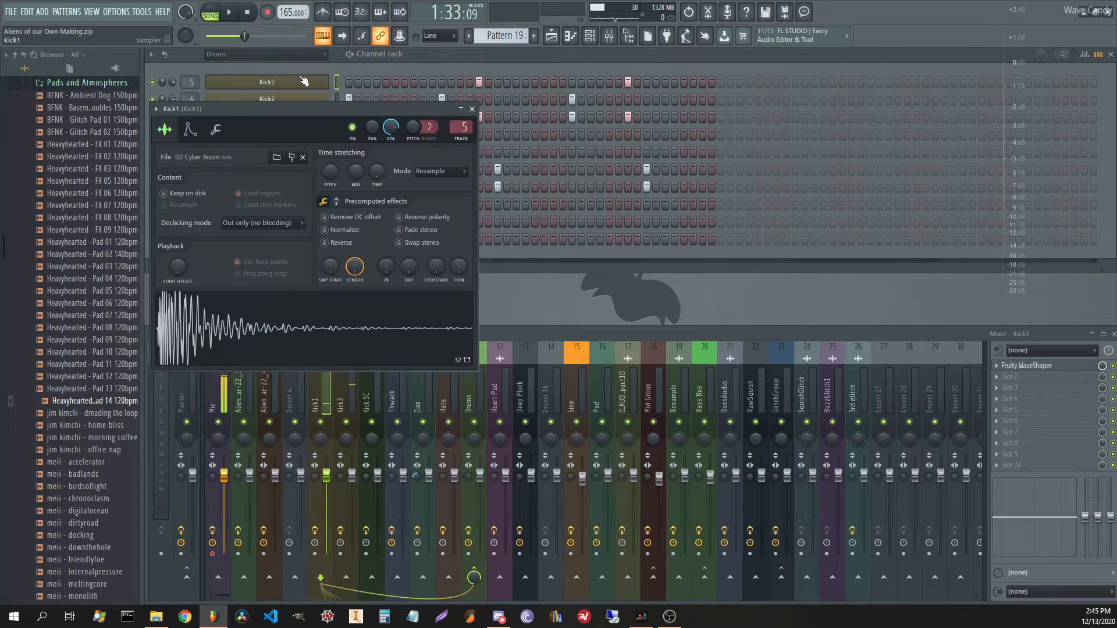
pyautogui.click(304, 82)
pyautogui.click(299, 102)
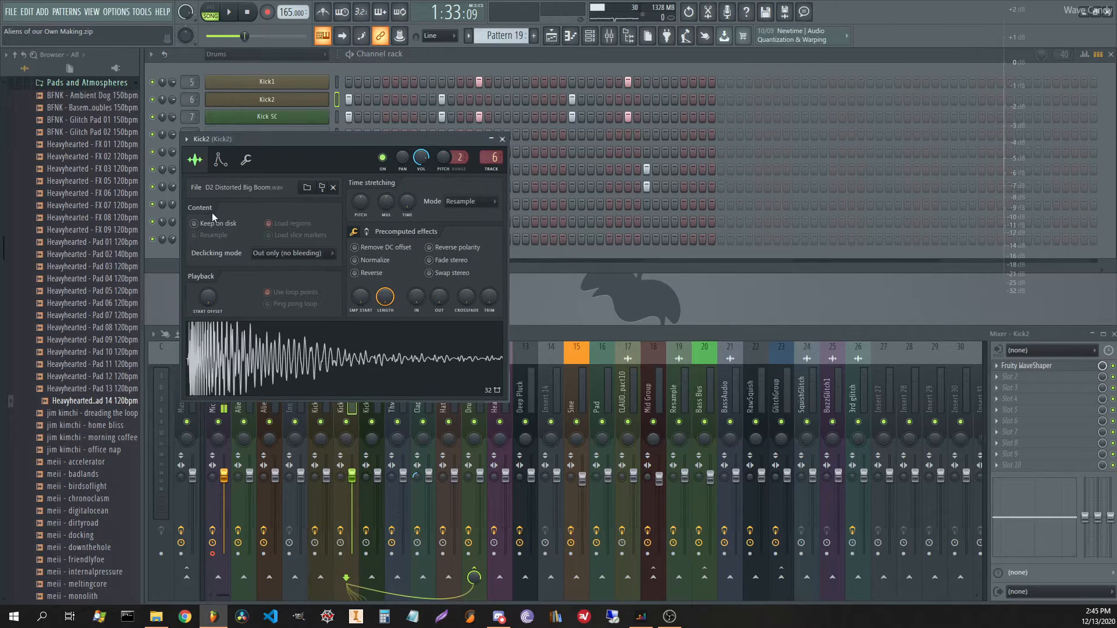
pyautogui.click(279, 100)
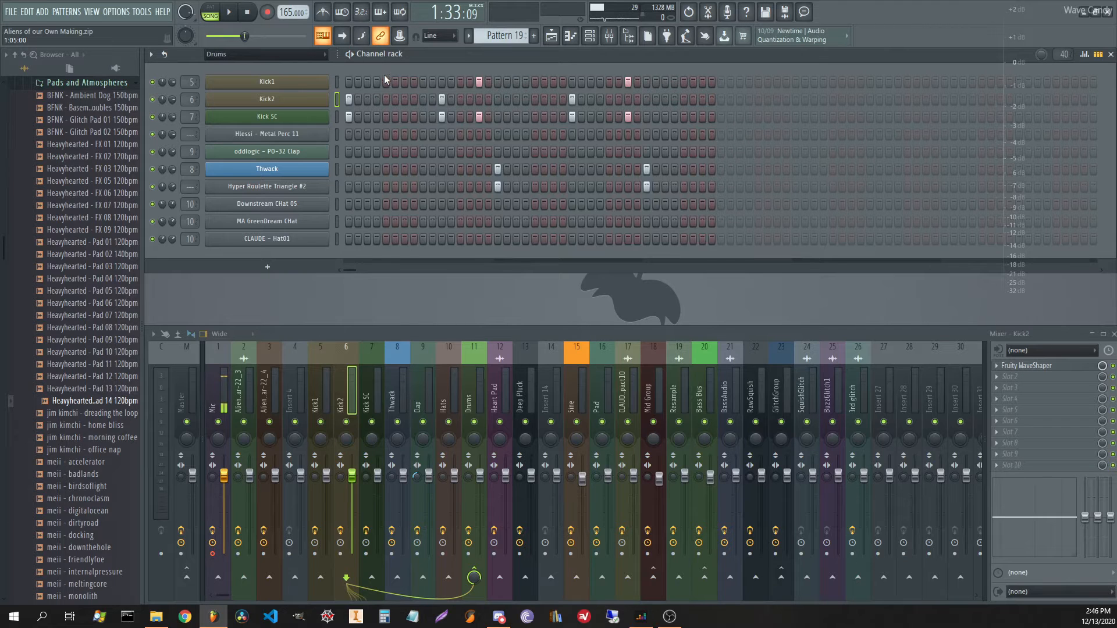
# - Preview the Kick SC sample, close its settings, and briefly route its mixer track to the Master before removing the route
pyautogui.click(319, 121)
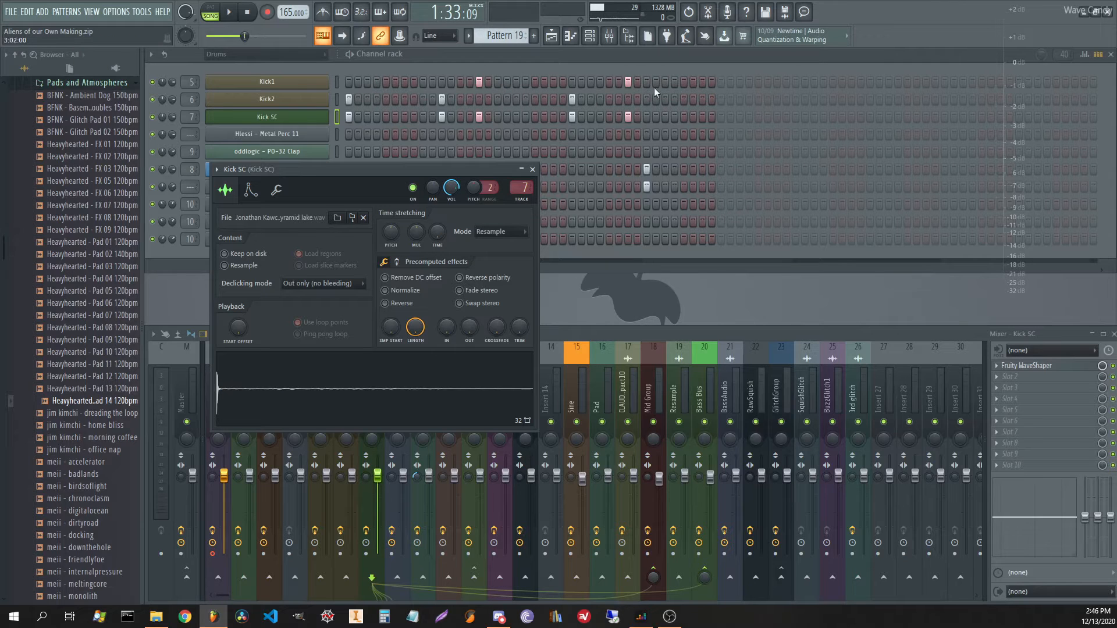
pyautogui.click(238, 392)
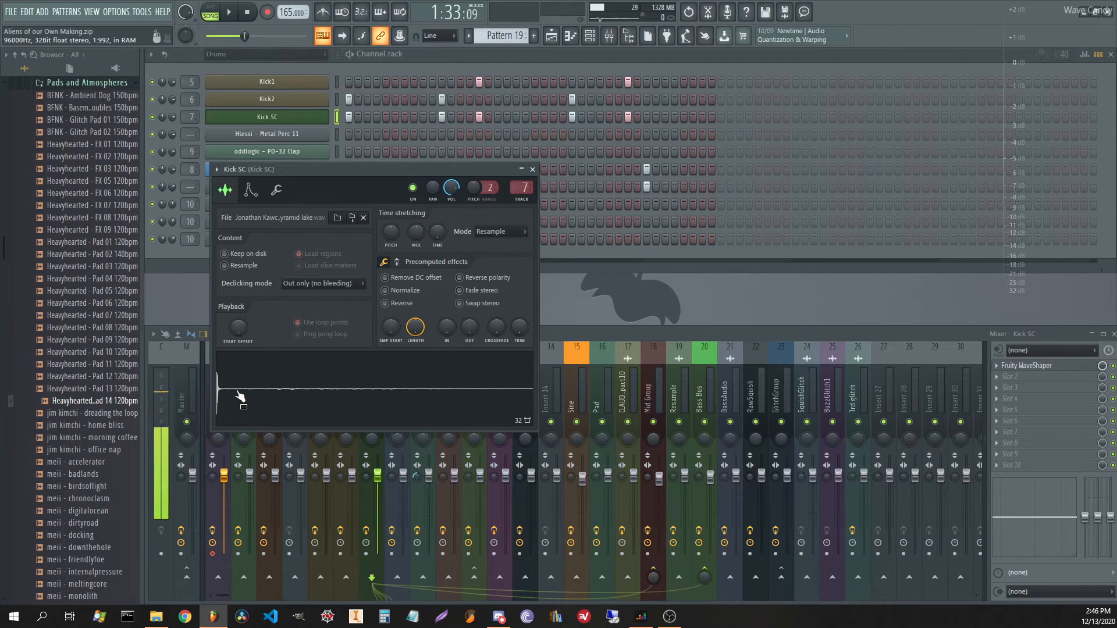
pyautogui.click(238, 393)
pyautogui.click(237, 393)
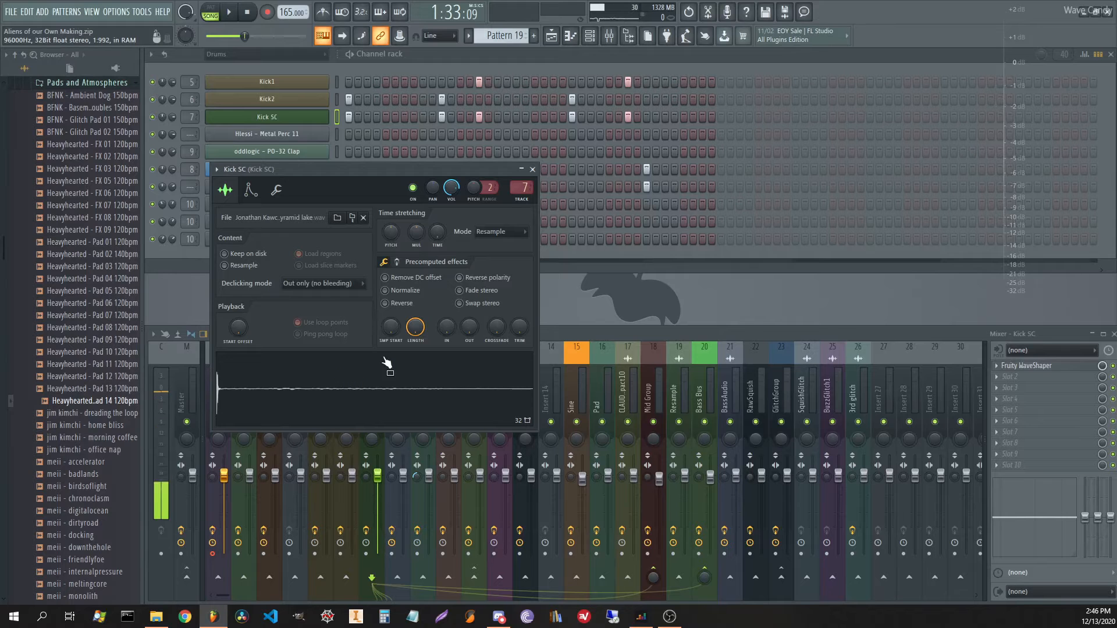
pyautogui.click(536, 173)
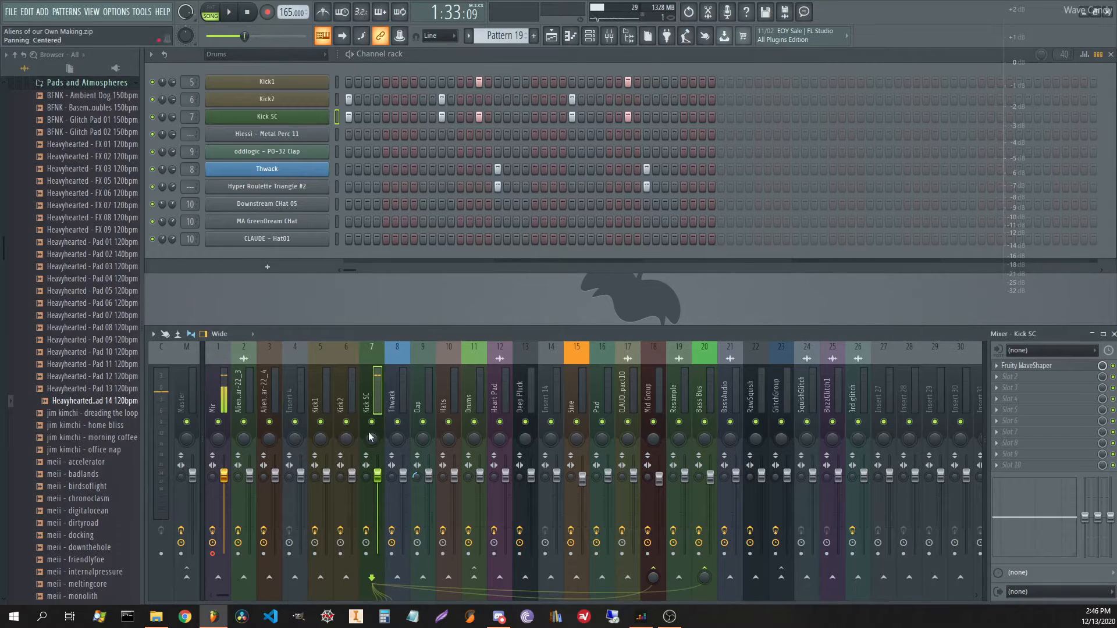
pyautogui.click(187, 578)
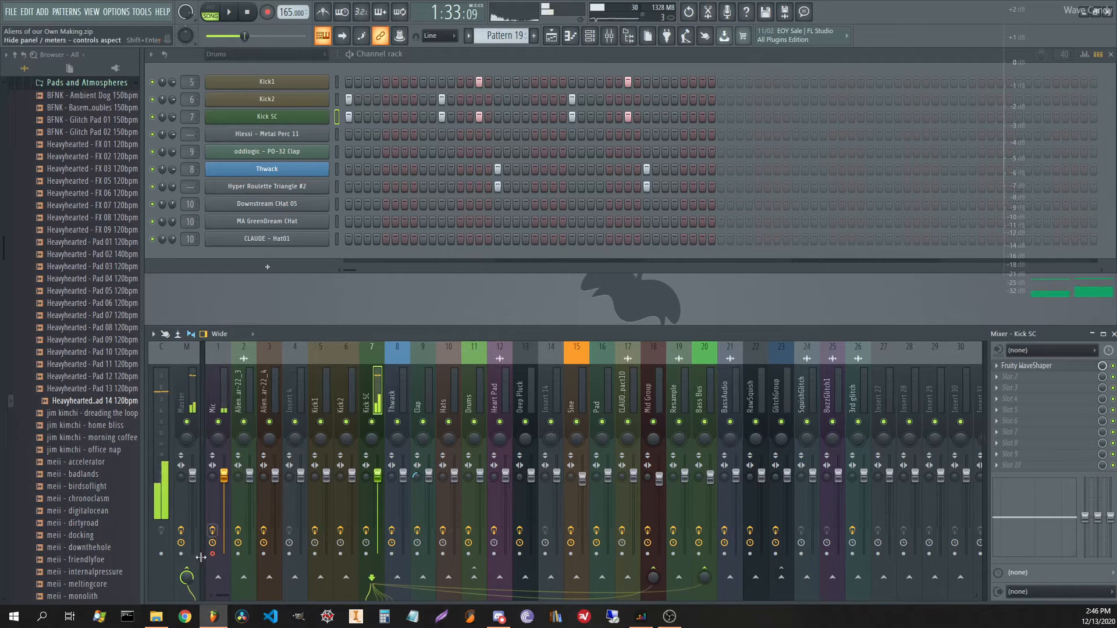
pyautogui.click(186, 577)
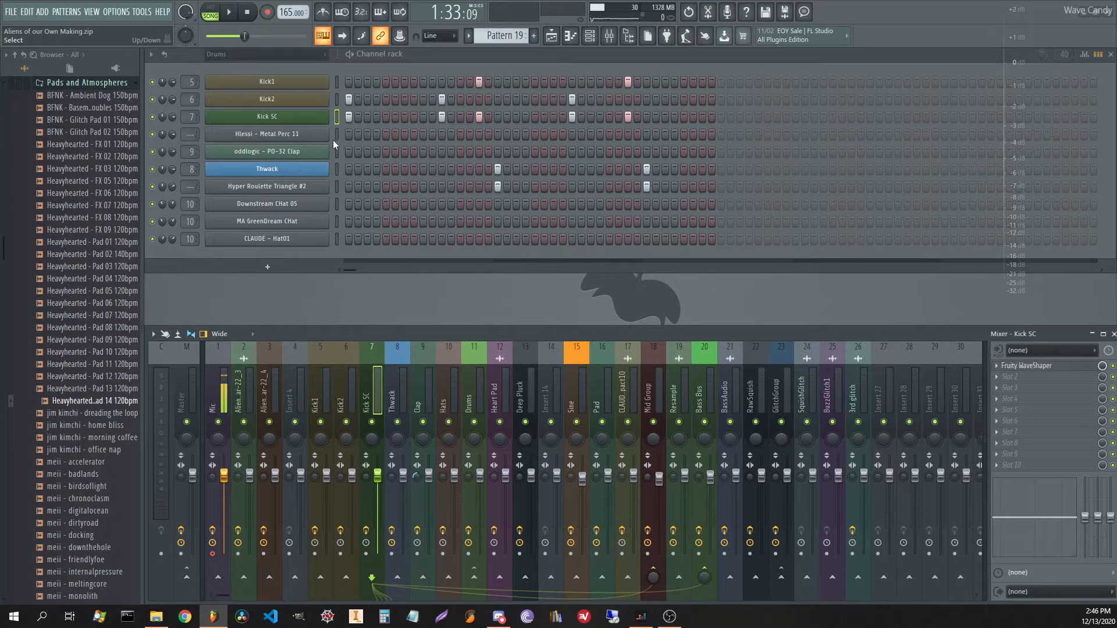
# - Check the sampler settings of Hlessi - Metal Perc 11 and audition the arrangement from bar 33, where Pattern 2 starts
pyautogui.click(326, 135)
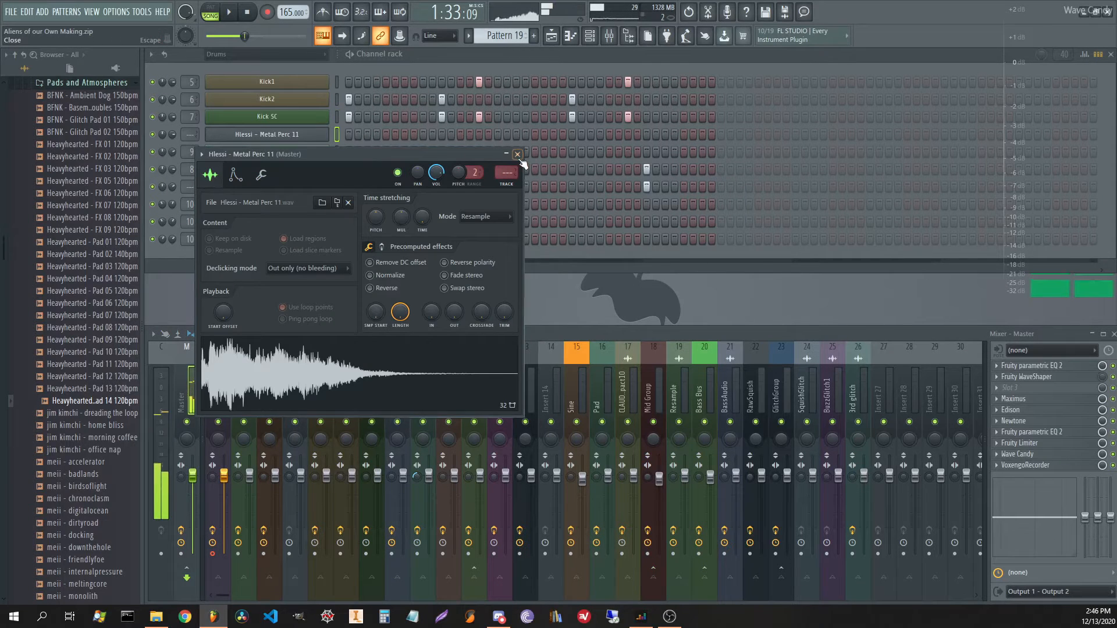
pyautogui.click(517, 155)
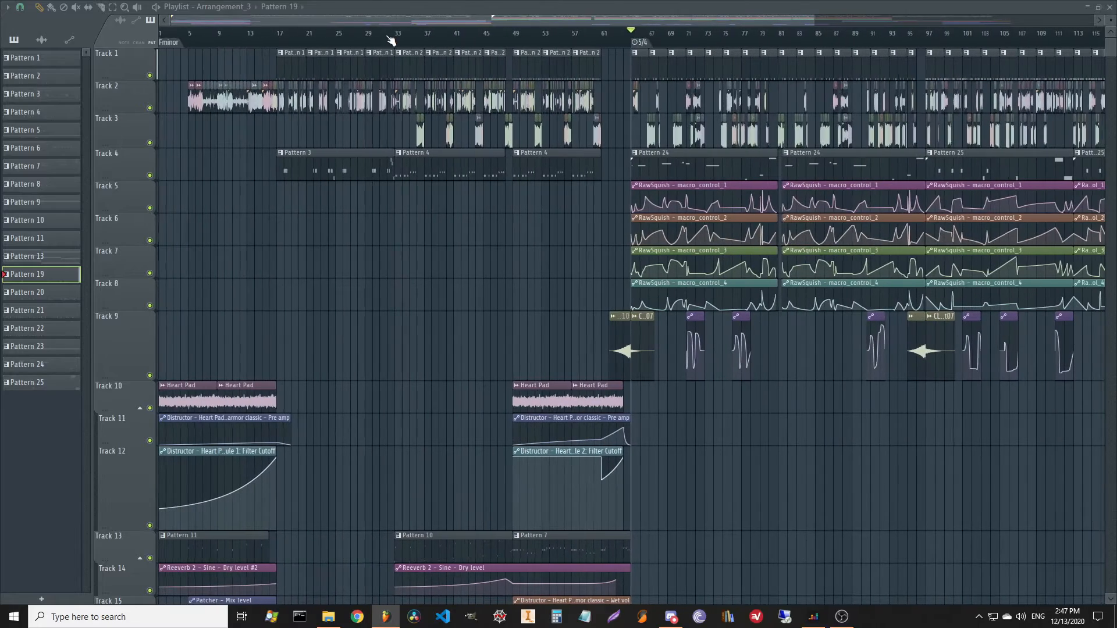
pyautogui.click(395, 43)
pyautogui.press('space')
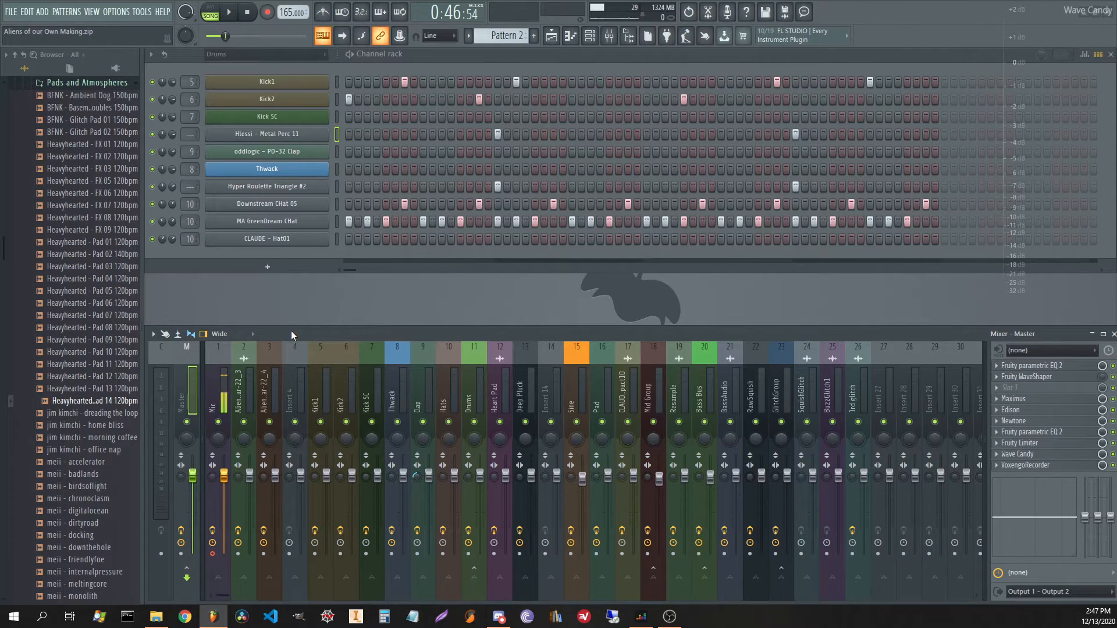
# - Select the Hyper Roulette Triangle #2 channel in Pattern 2, and select Pattern 19 with the playhead at bar 65
pyautogui.click(336, 186)
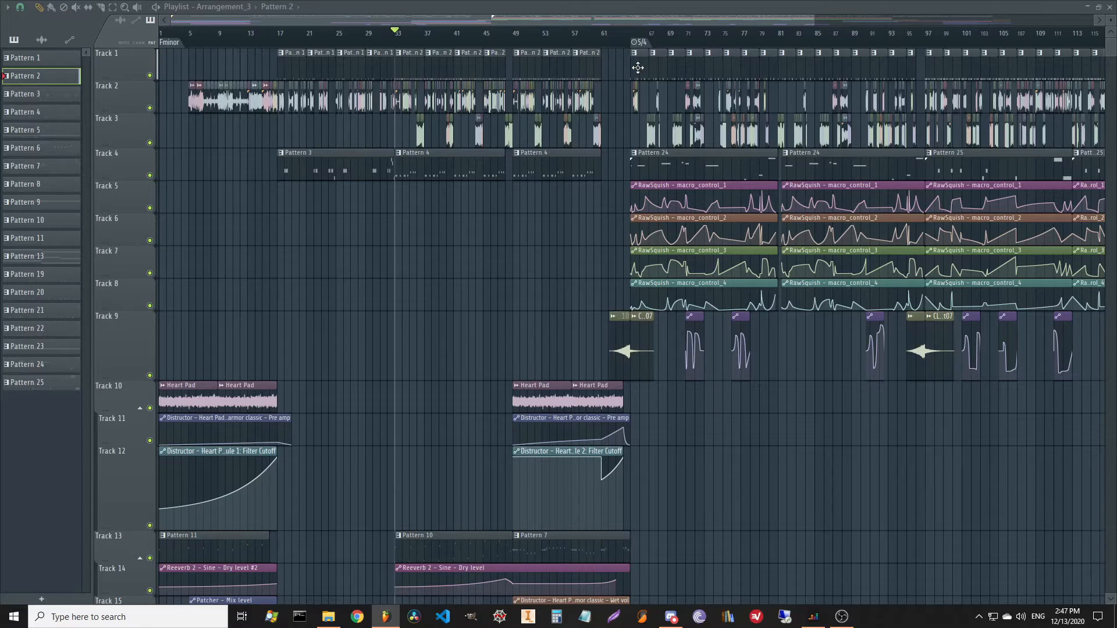
pyautogui.click(637, 67)
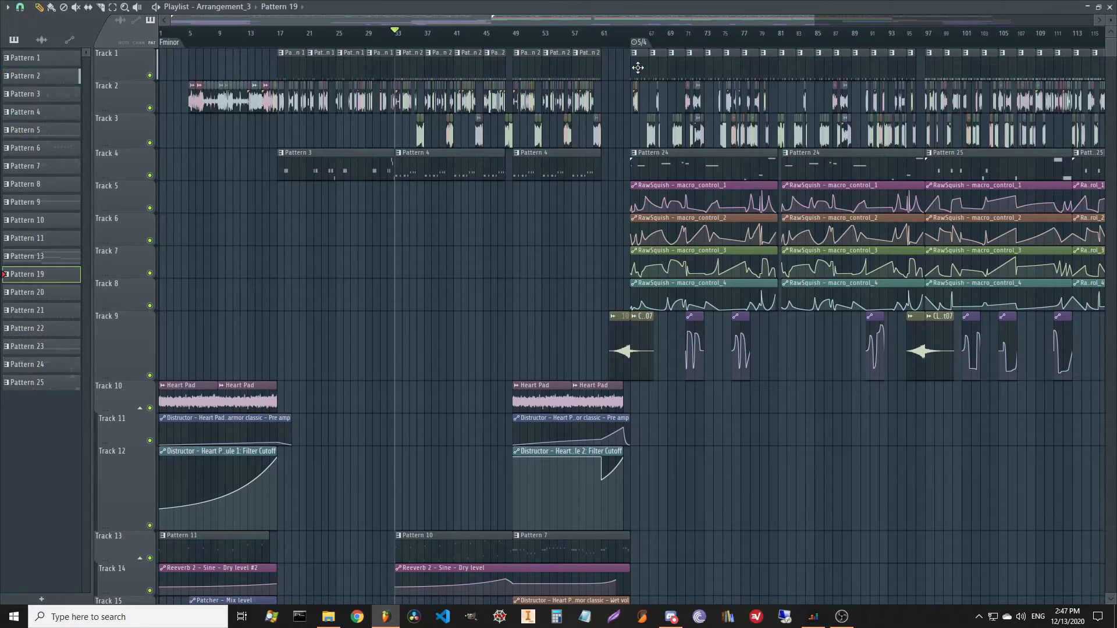
pyautogui.click(637, 38)
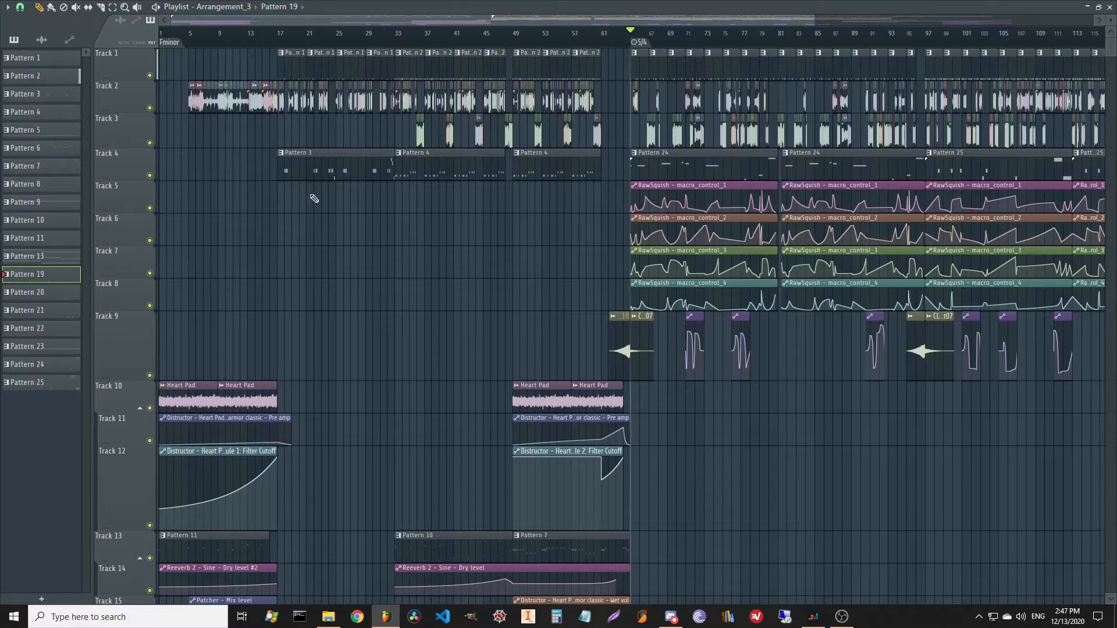
# - Select Pattern 3 on Track 4 and audition the arrangement from bar 17
pyautogui.click(323, 171)
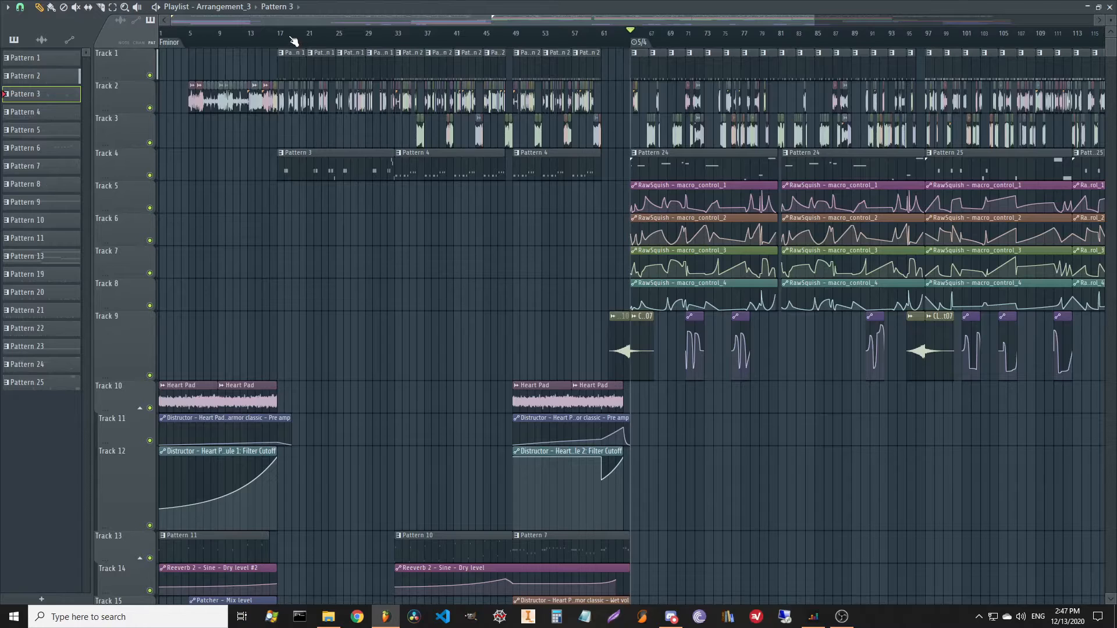
pyautogui.click(281, 42)
pyautogui.scroll(3, 287, 186)
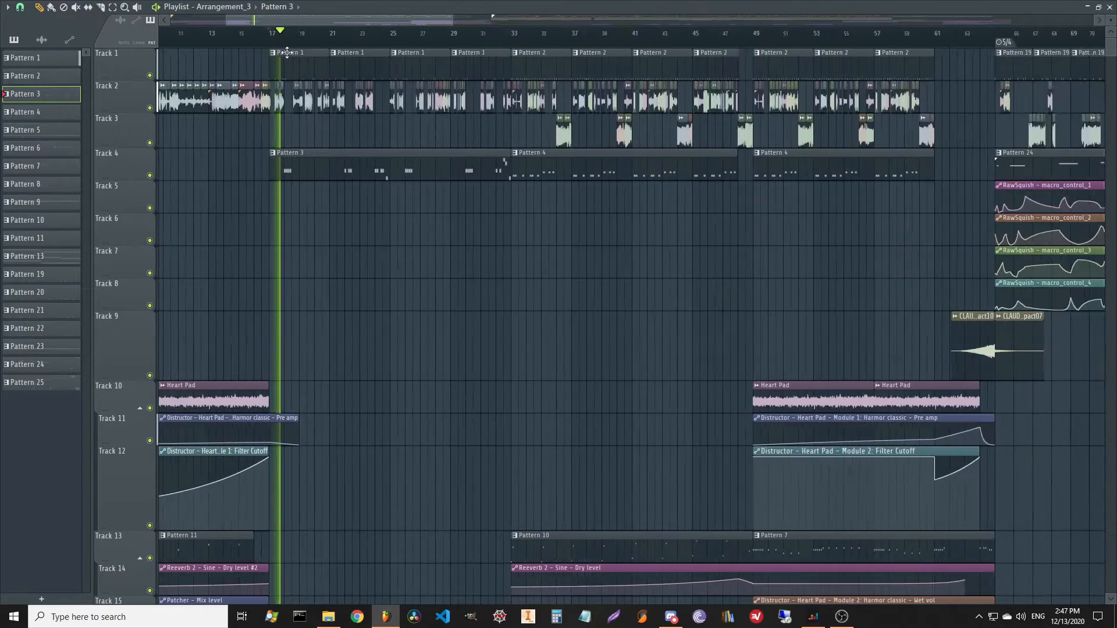
pyautogui.press('space')
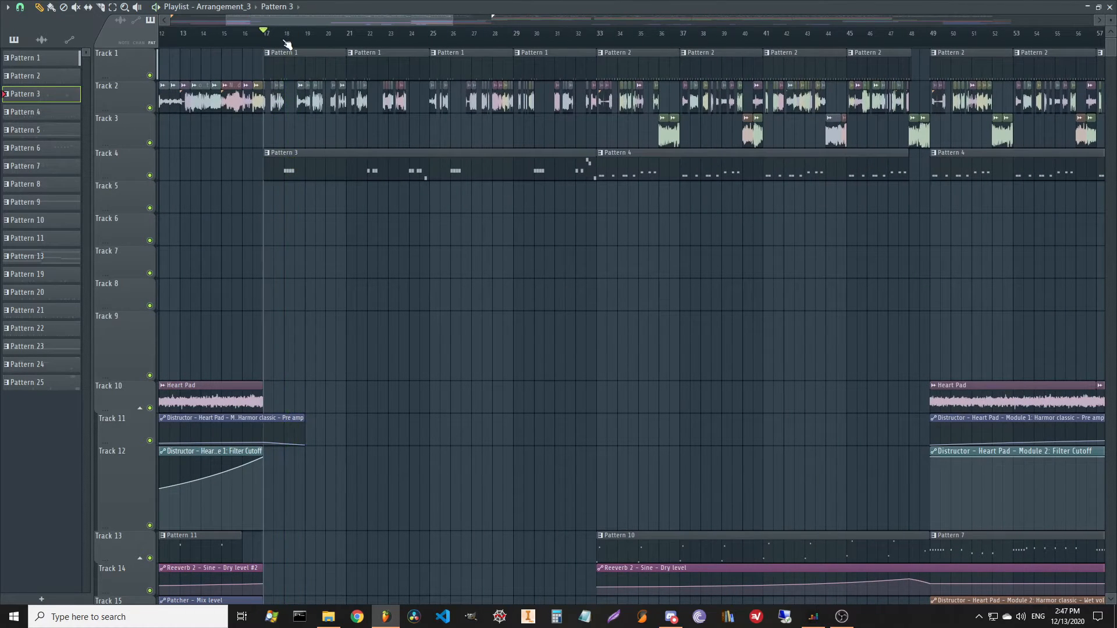
pyautogui.click(285, 42)
pyautogui.press('space')
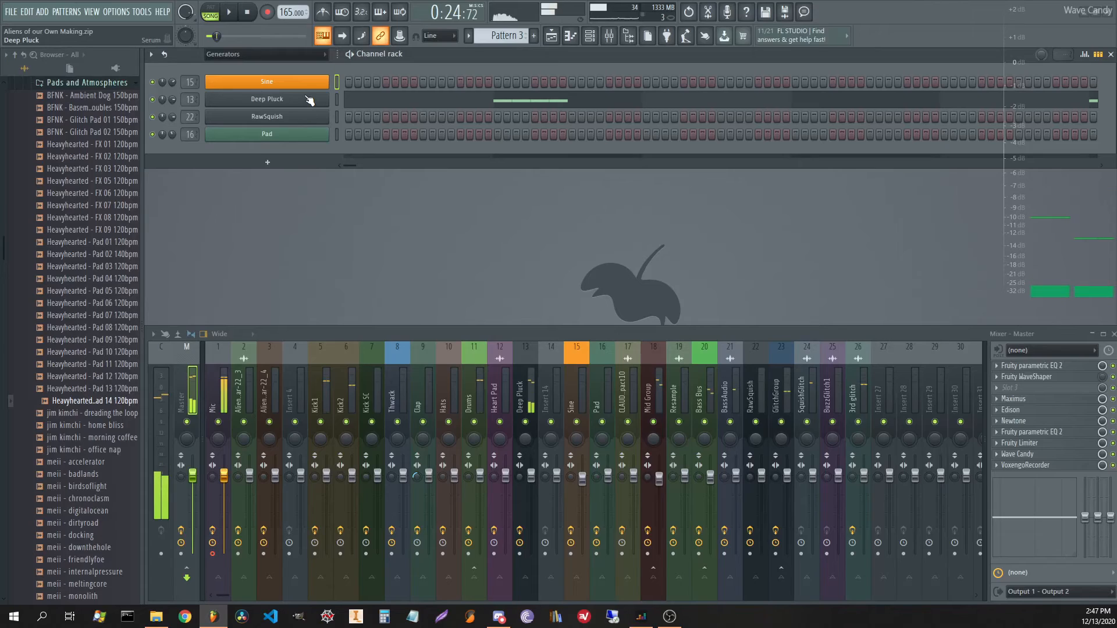
# - Open the Deep Pluck Serum instrument, audition its sound, check its effects page and close it
pyautogui.click(309, 102)
pyautogui.moveTo(359, 134); pyautogui.dragTo(383, 122)
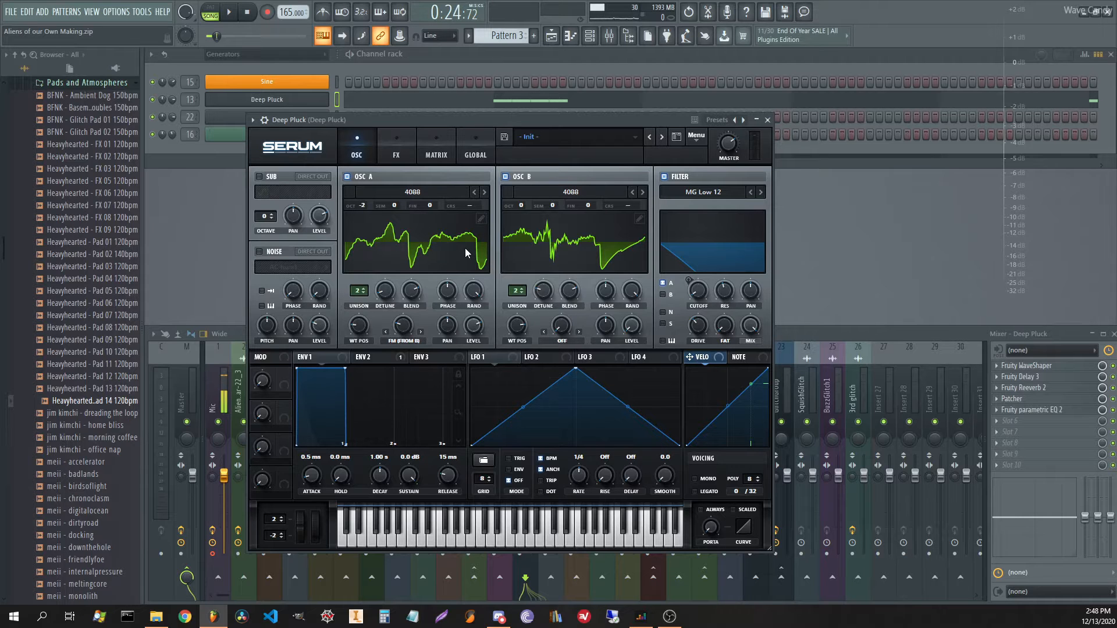
pyautogui.press('x')
pyautogui.press('x')
pyautogui.press('x')
pyautogui.press('x')
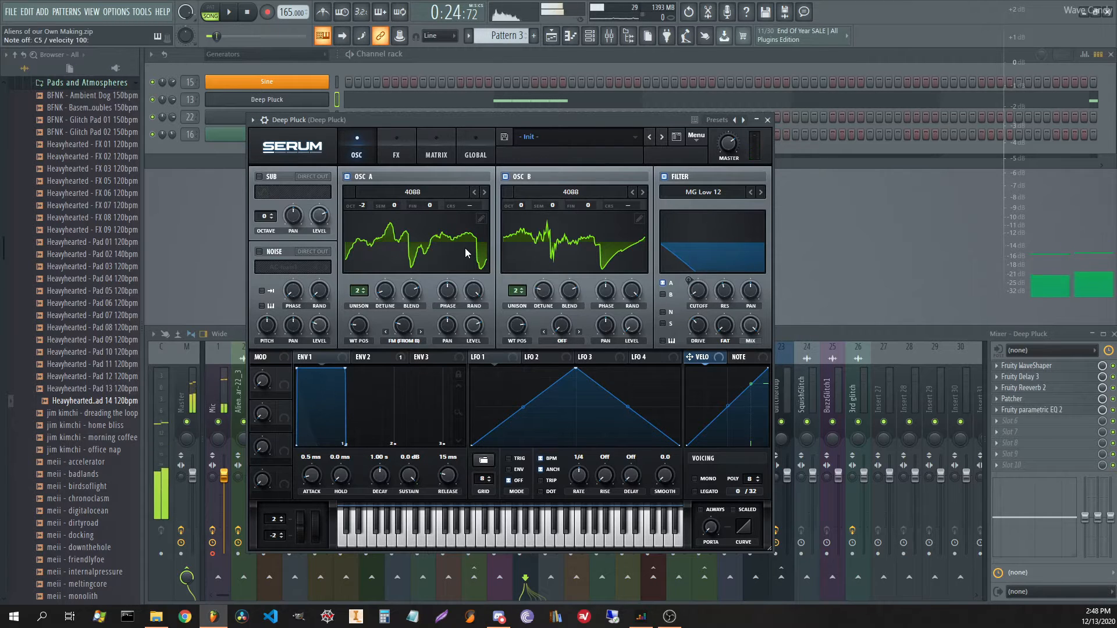
pyautogui.click(396, 150)
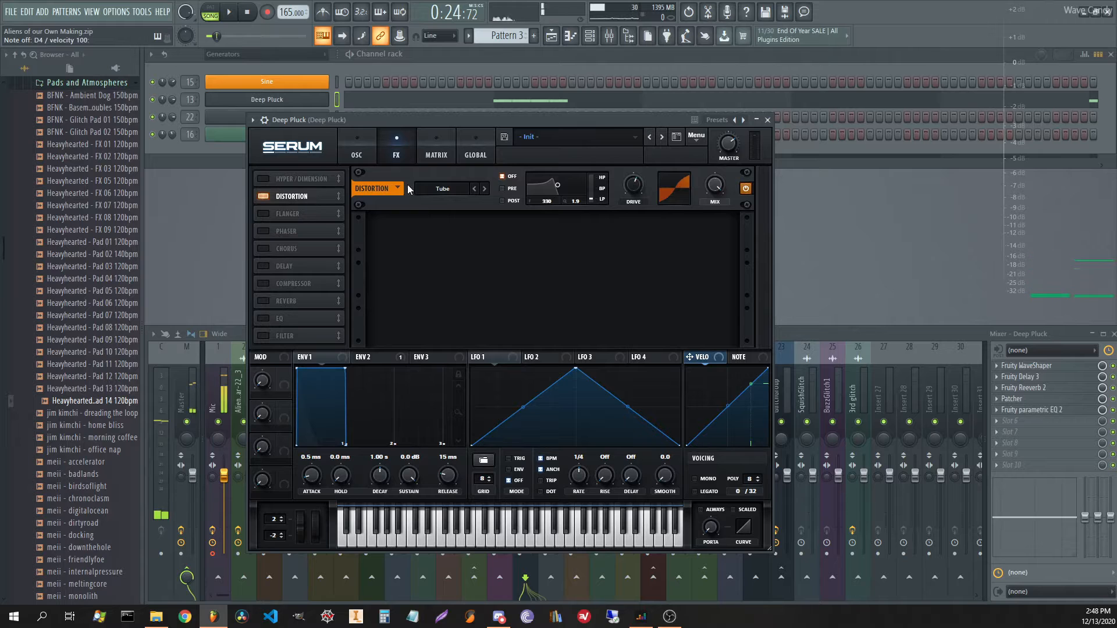
pyautogui.click(768, 120)
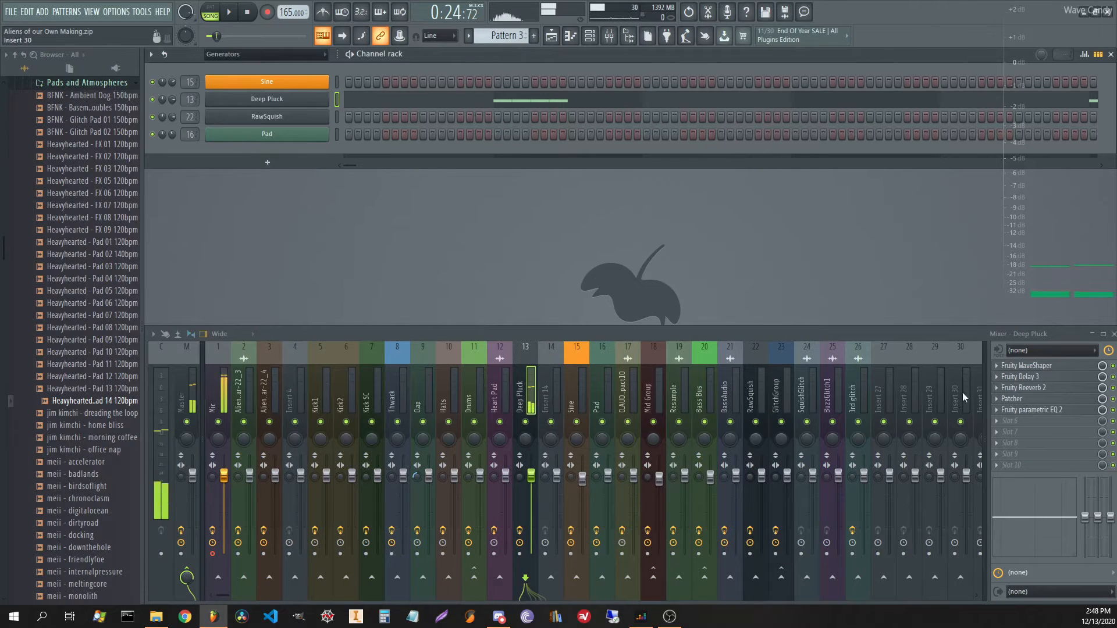
# - Inspect the Fruity WaveShaper and Fruity Delay 3 effects on the Deep Pluck mixer track
pyautogui.click(1038, 370)
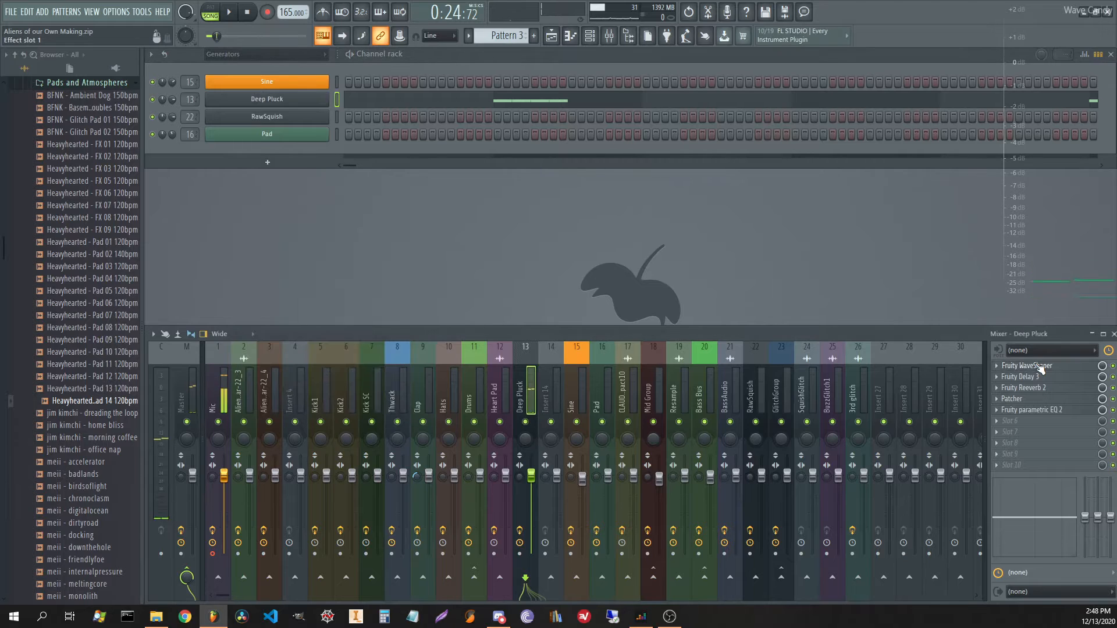
pyautogui.click(1039, 369)
pyautogui.click(1034, 377)
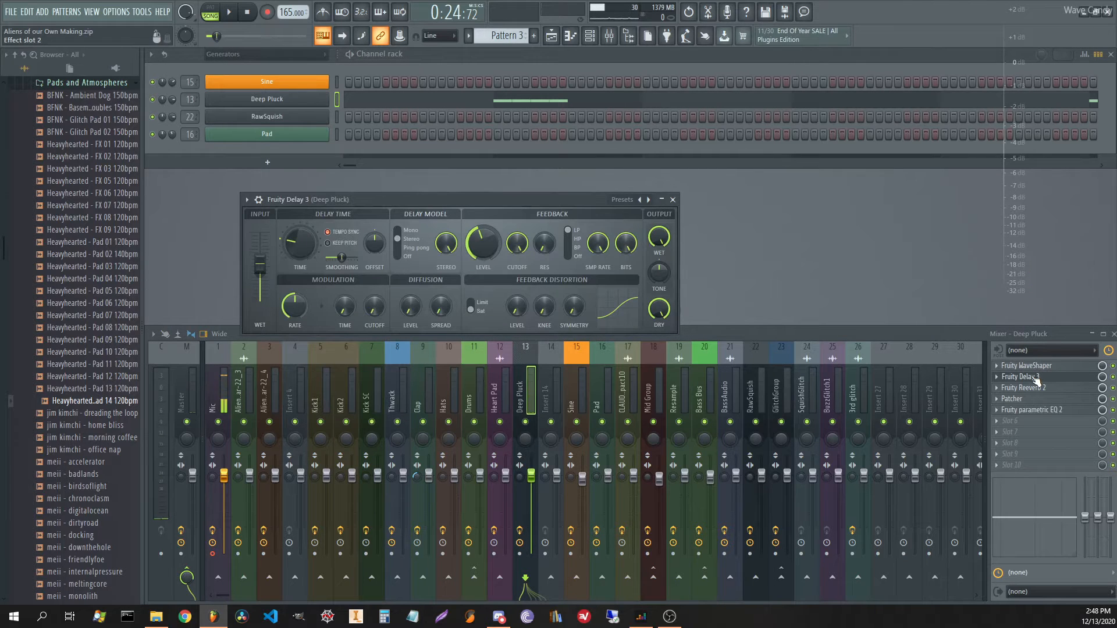
pyautogui.click(1036, 378)
# - Examine the routing map of Deep Pluck's Patcher effect and its control surface with the Cut knob
pyautogui.click(1028, 401)
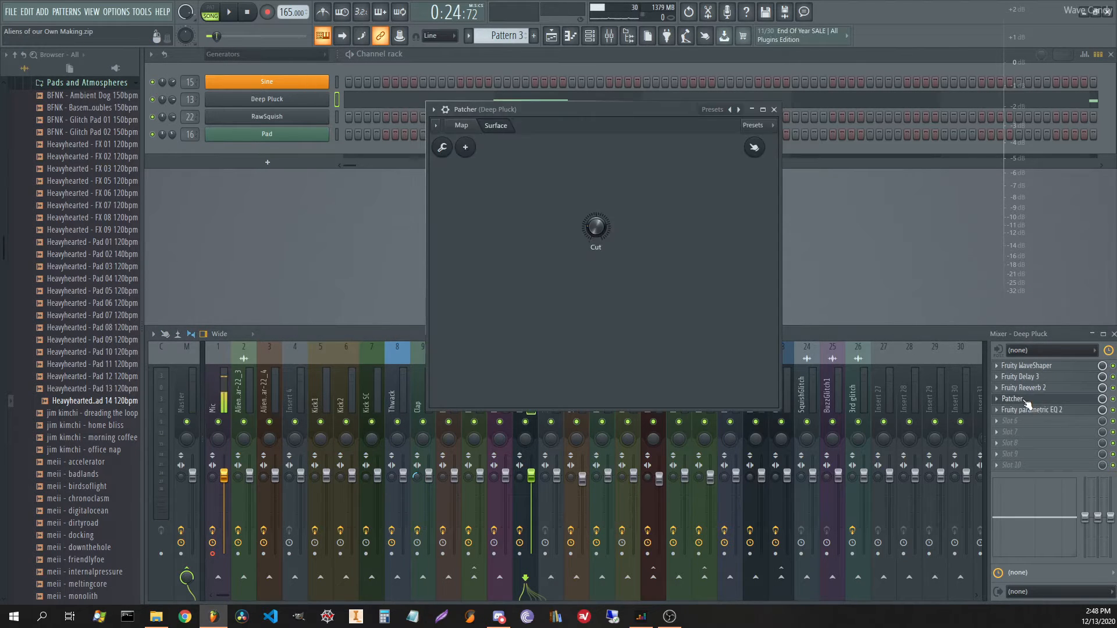
pyautogui.click(469, 129)
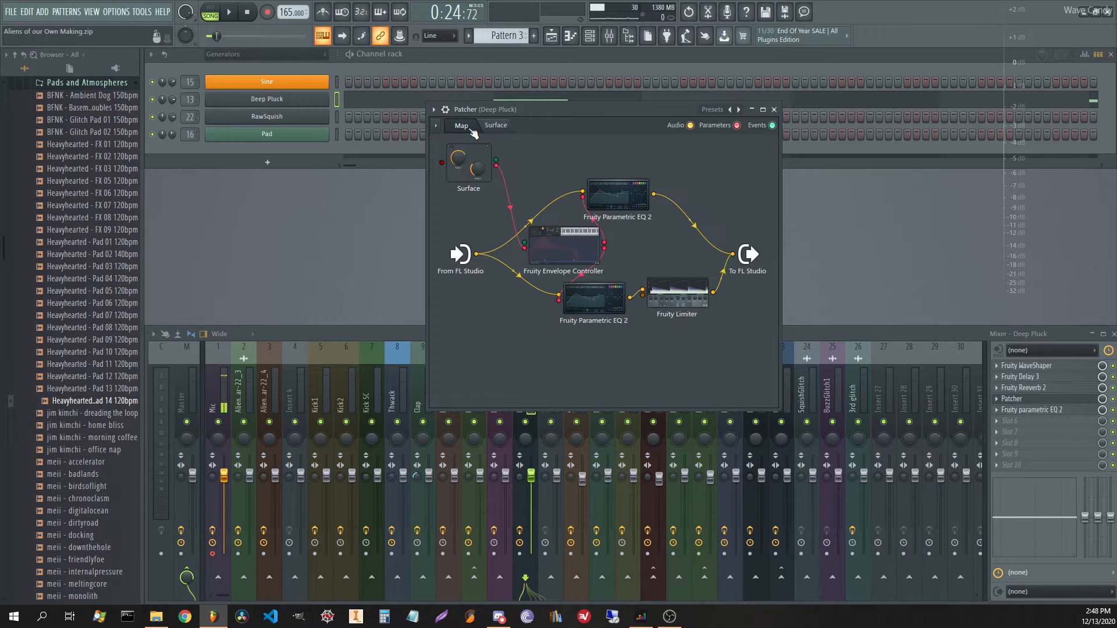
pyautogui.click(496, 125)
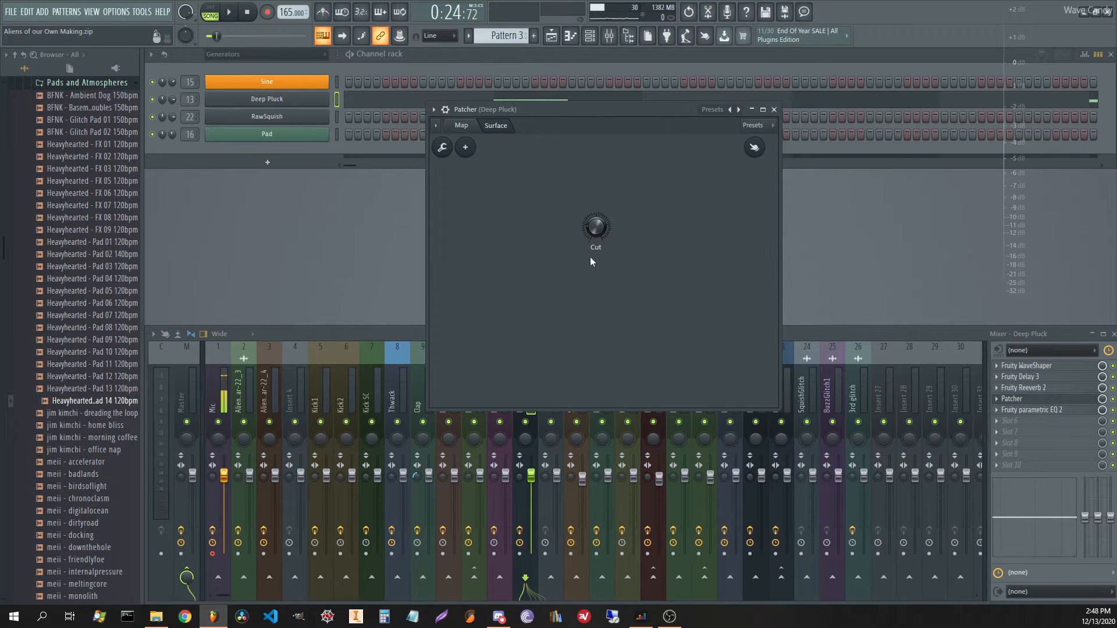
# - Review the routing map of Deep Pluck's Patcher effect once more and close the plugin
pyautogui.click(462, 125)
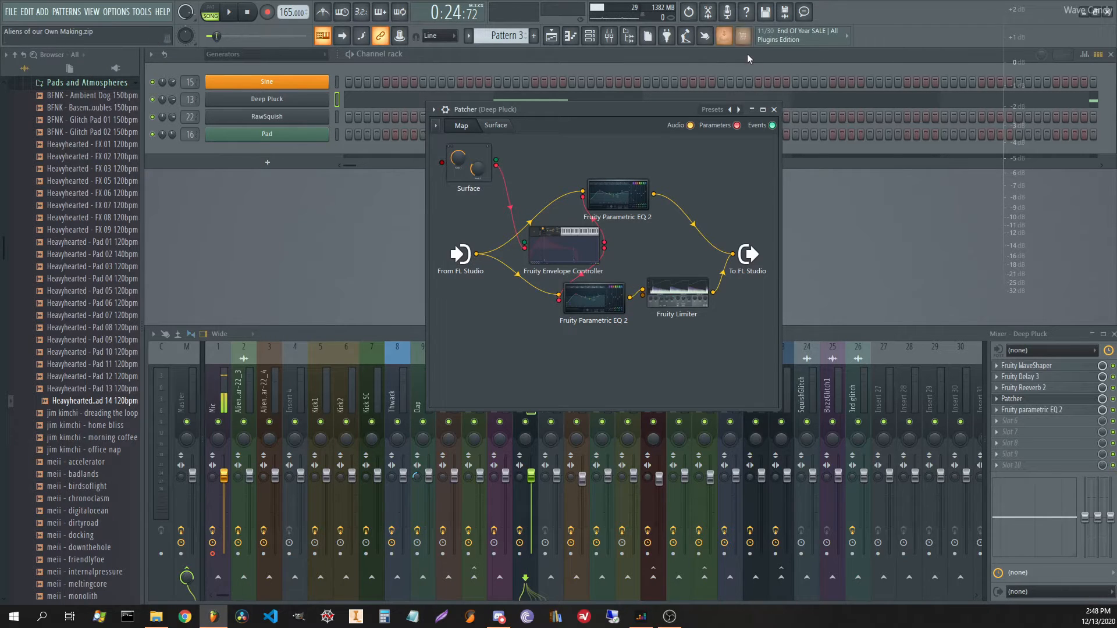
pyautogui.click(773, 110)
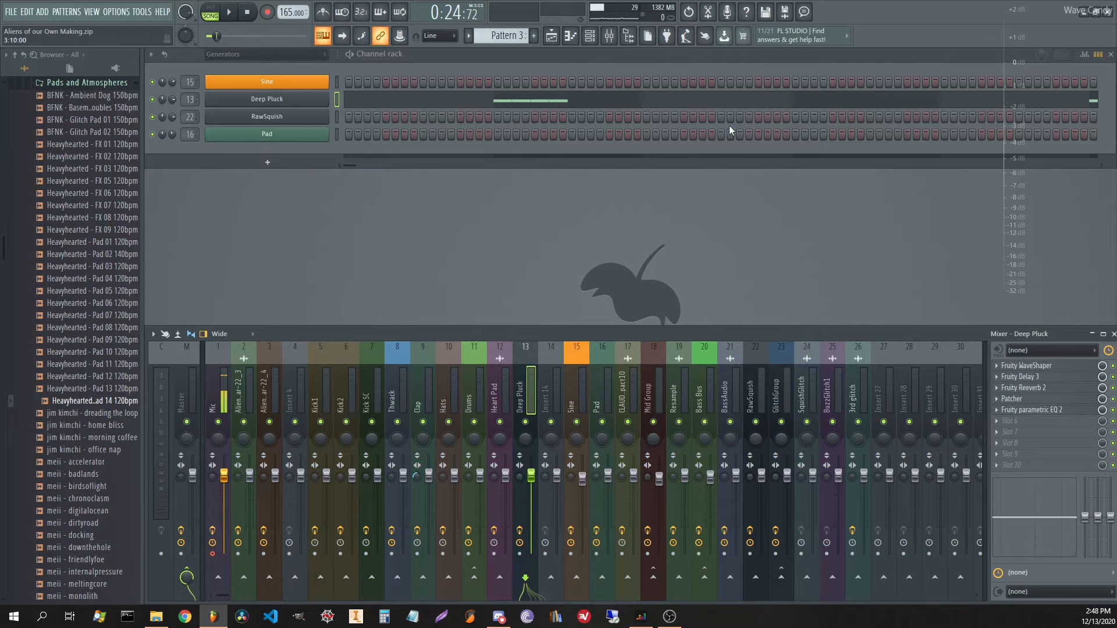
pyautogui.click(375, 394)
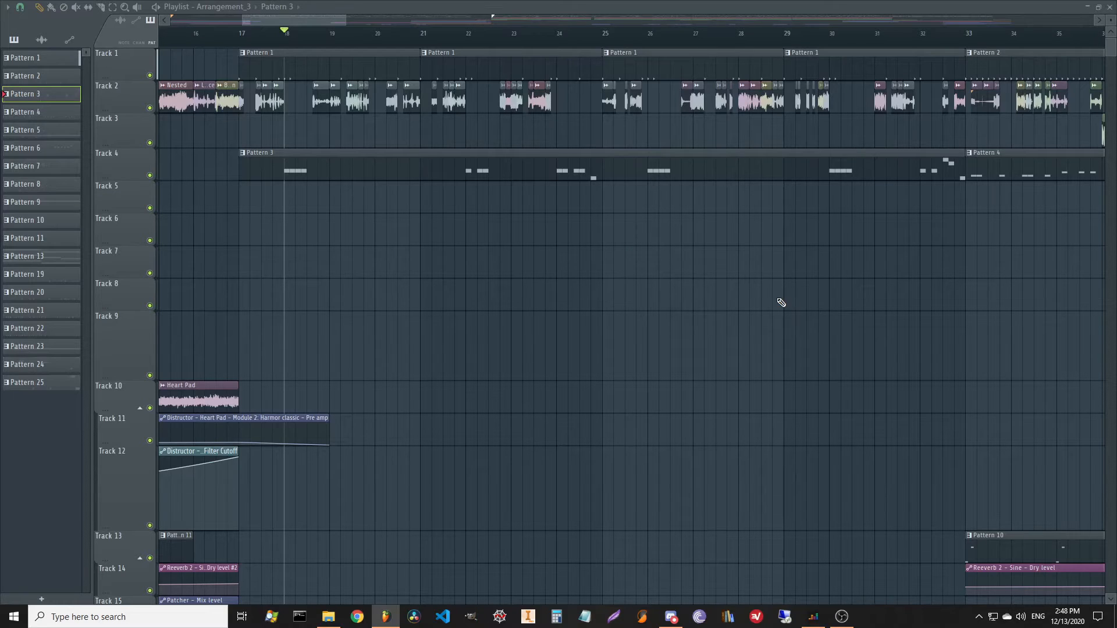
# - Return to the start of Pattern 3 in the playlist and set the playback position to bar 17
pyautogui.moveTo(741, 268); pyautogui.dragTo(800, 259)
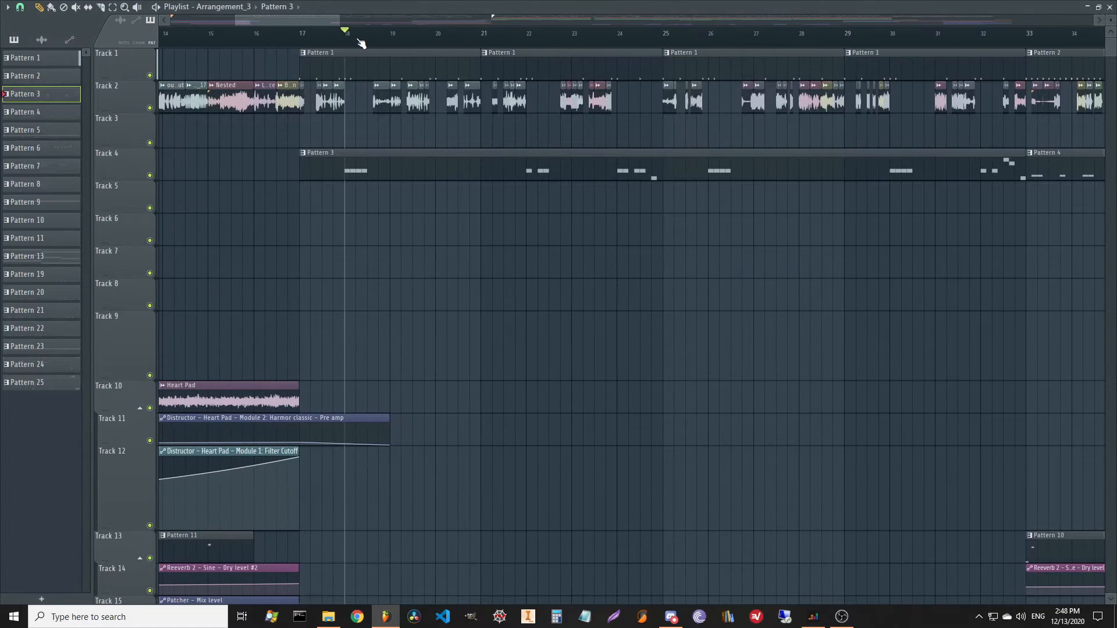
pyautogui.scroll(-2, 358, 40)
pyautogui.scroll(-1, 361, 43)
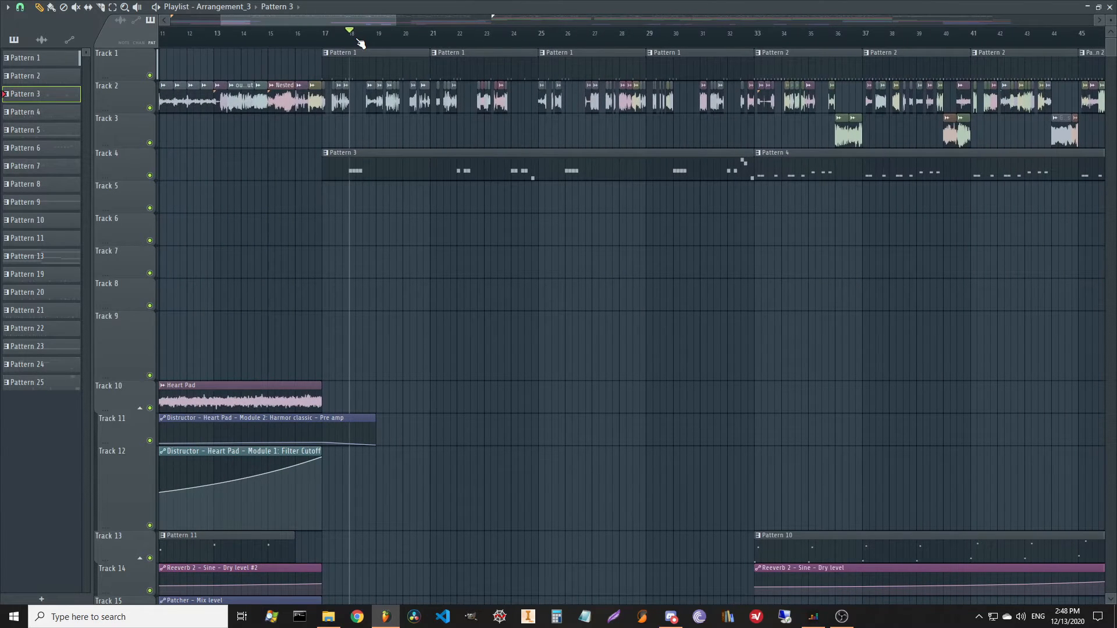
pyautogui.hscroll(-3, 439, 253)
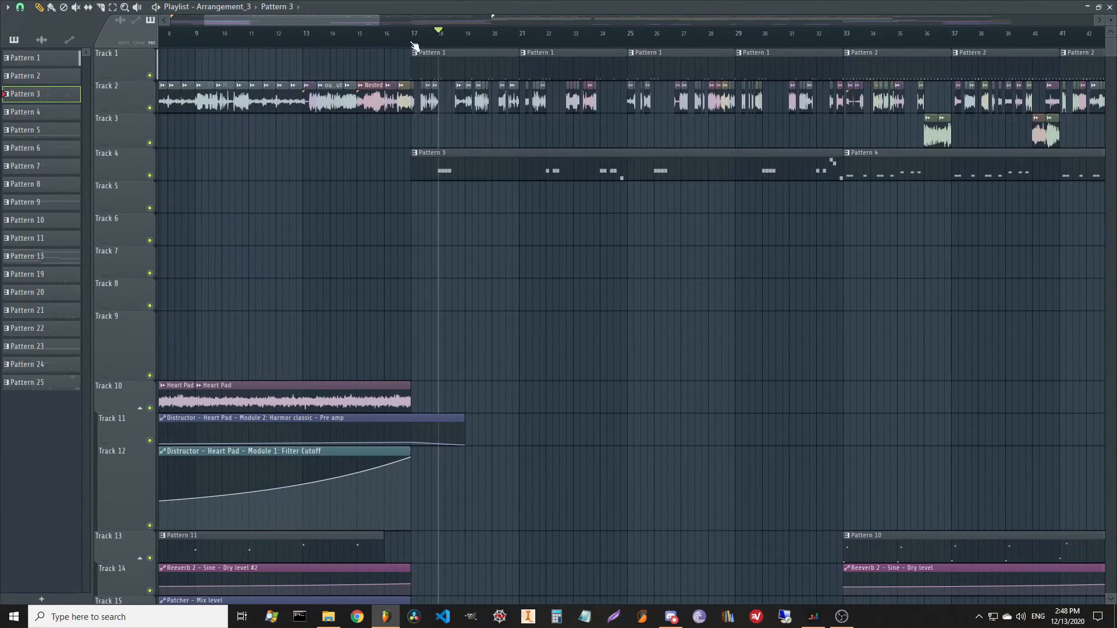
pyautogui.click(411, 41)
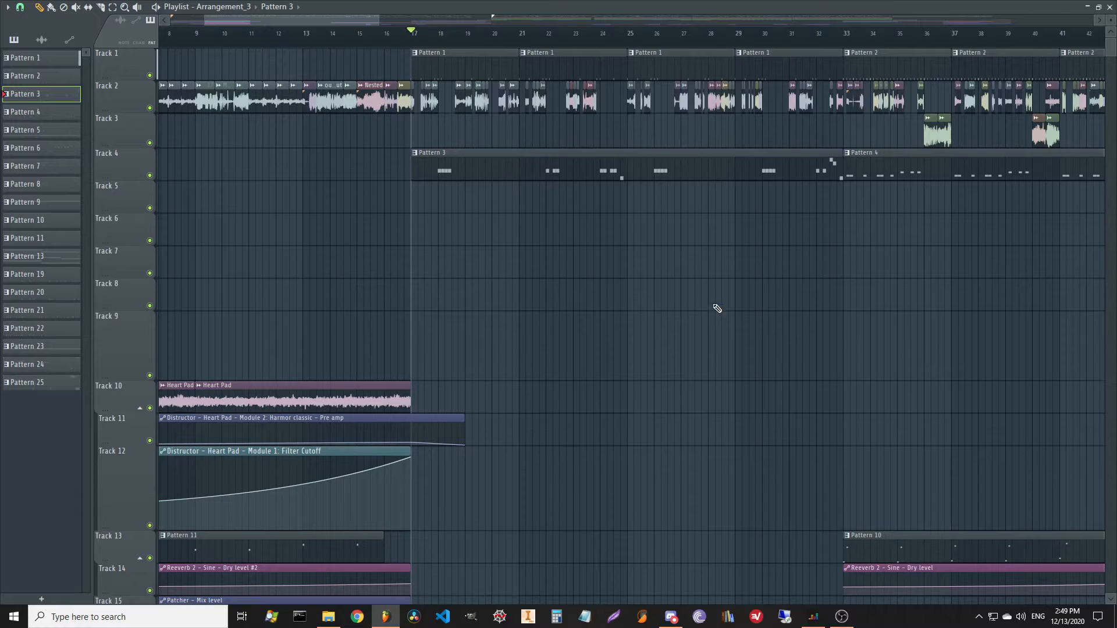
# - Set the playback position to bar 33 and solo Track 13 together with Tracks 14, 15 and 16
pyautogui.scroll(-1, 717, 308)
pyautogui.scroll(1, 605, 417)
pyautogui.scroll(-4, 506, 256)
pyautogui.scroll(3, 930, 330)
pyautogui.click(846, 34)
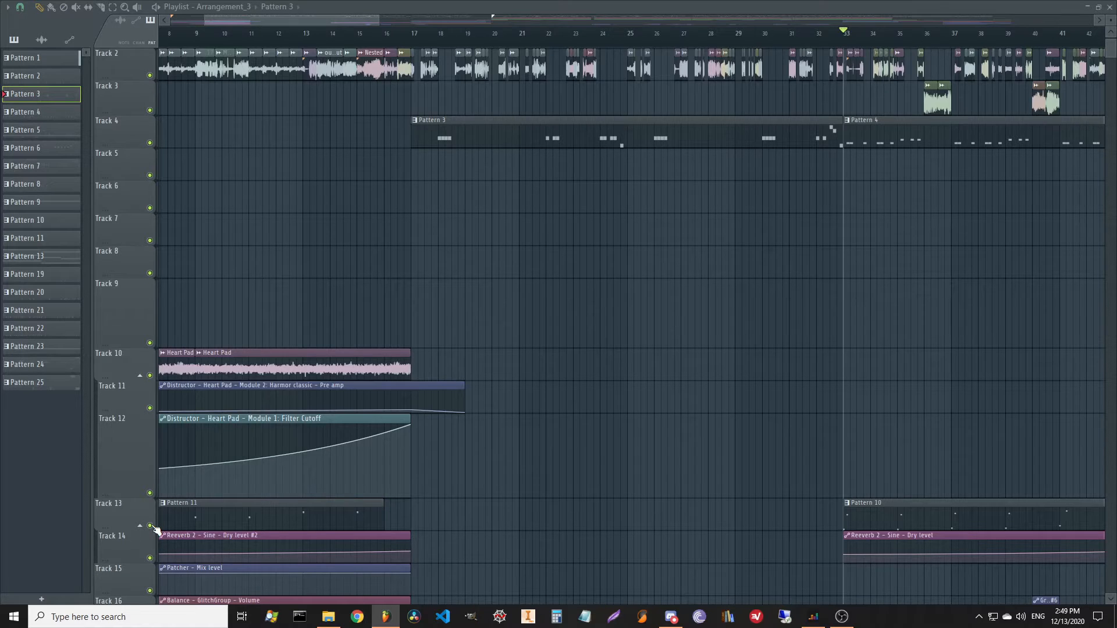
pyautogui.rightClick(150, 525)
pyautogui.scroll(-2, 162, 499)
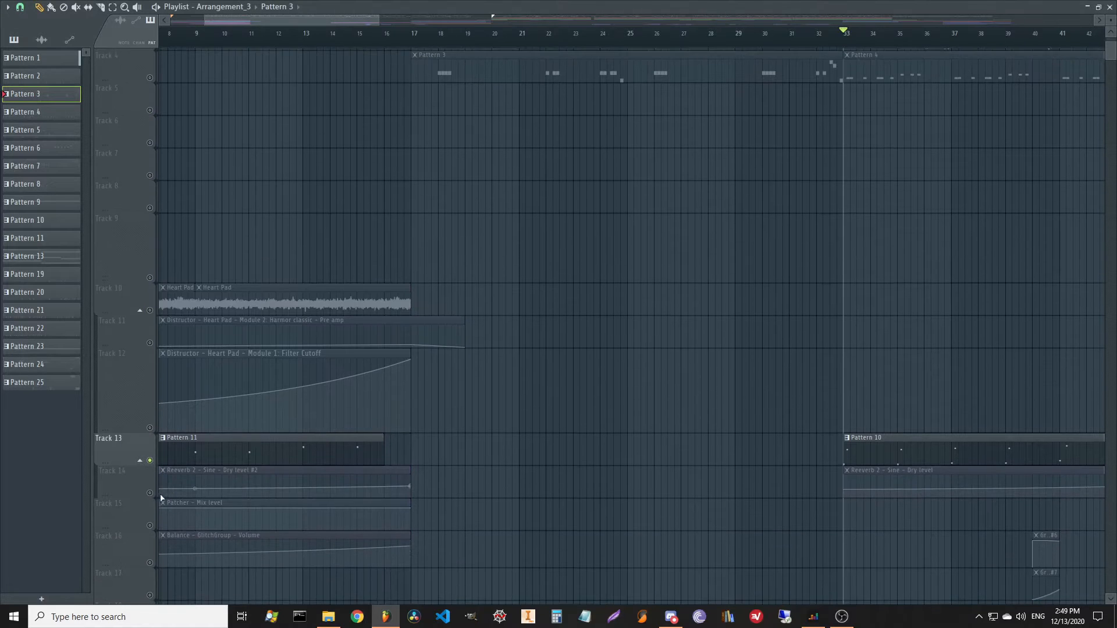
pyautogui.click(149, 493)
pyautogui.click(150, 525)
pyautogui.click(150, 562)
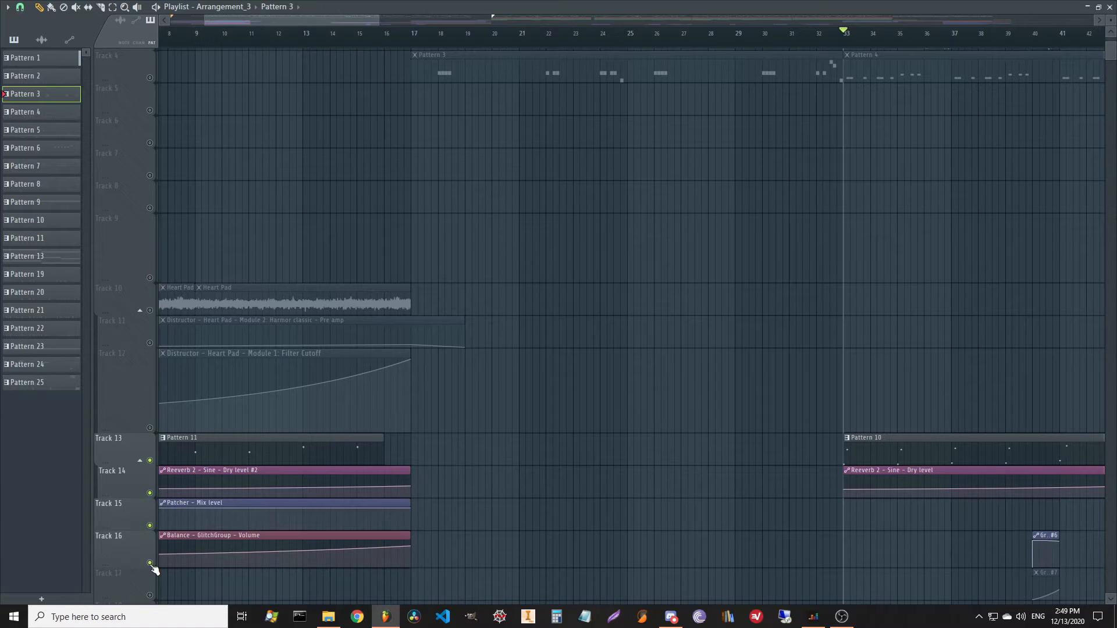
# - Audition the soloed tracks from bar 33 and from bar 49, and turn all playlist tracks back on
pyautogui.press('space')
pyautogui.moveTo(853, 299); pyautogui.dragTo(481, 327)
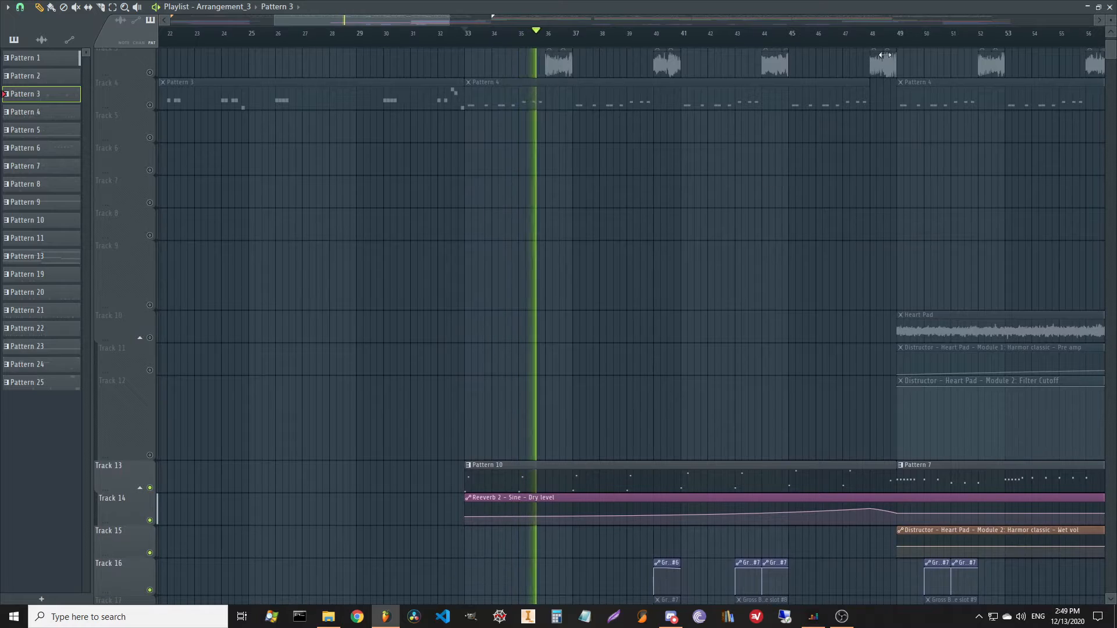
pyautogui.press('space')
pyautogui.click(900, 42)
pyautogui.moveTo(872, 174); pyautogui.dragTo(387, 250)
pyautogui.press('space')
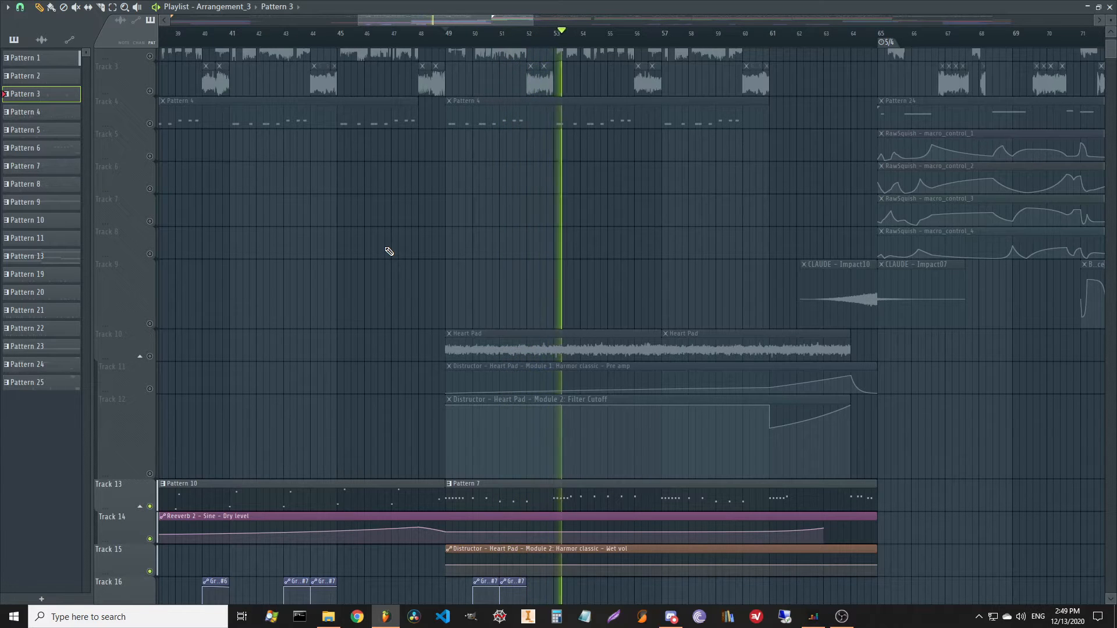
pyautogui.press('space')
pyautogui.moveTo(493, 286); pyautogui.dragTo(628, 372)
pyautogui.rightClick(149, 558)
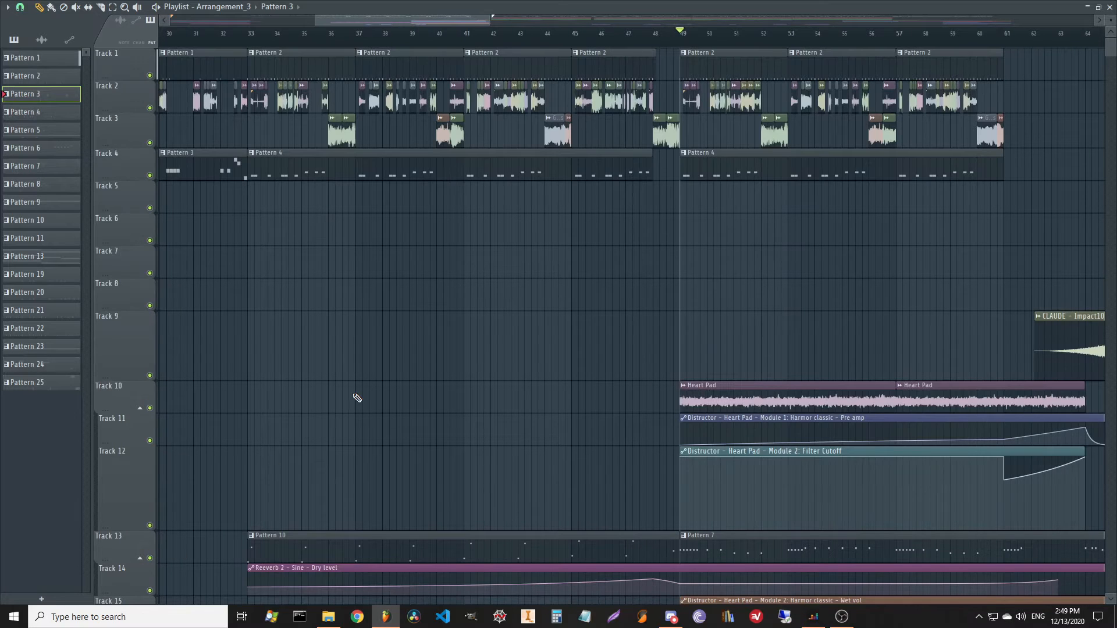
# - Open Pattern 7 on Track 13 in the piano roll and examine the Sine notes and their velocities
pyautogui.moveTo(928, 318); pyautogui.dragTo(526, 334)
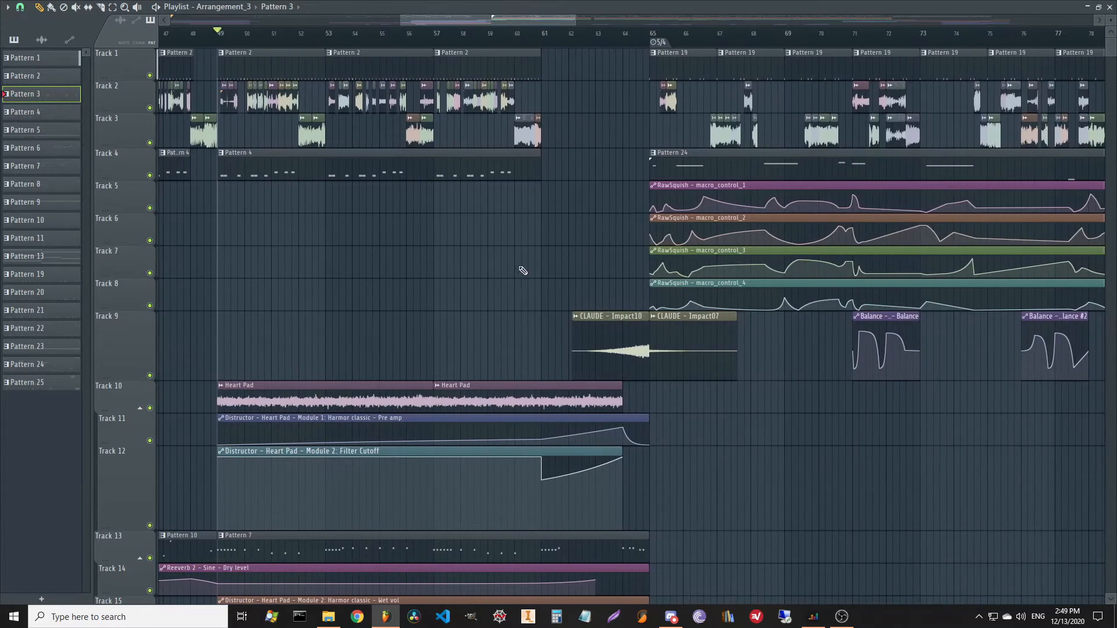
pyautogui.moveTo(523, 269); pyautogui.dragTo(890, 105)
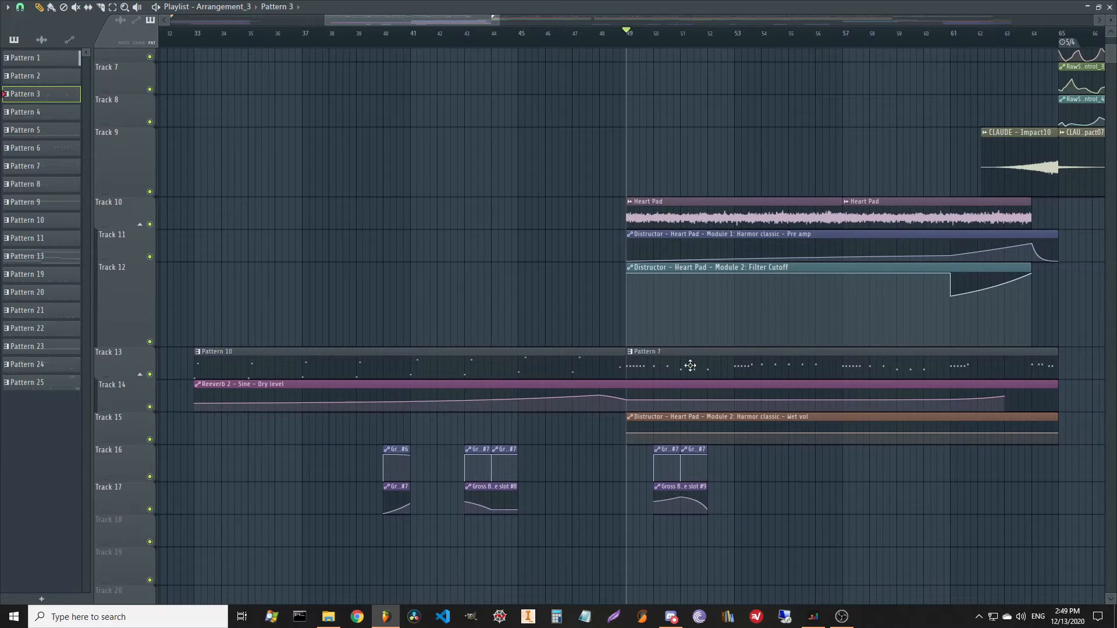
pyautogui.doubleClick(690, 368)
pyautogui.moveTo(442, 326); pyautogui.dragTo(896, 301)
pyautogui.scroll(-2, 667, 33)
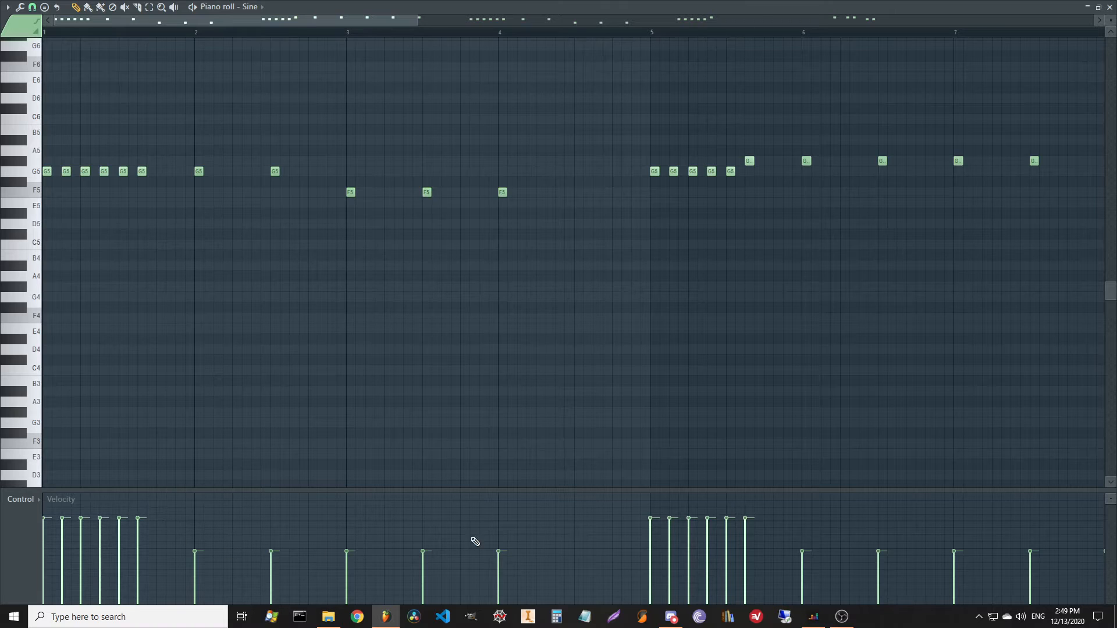
pyautogui.scroll(2, 388, 163)
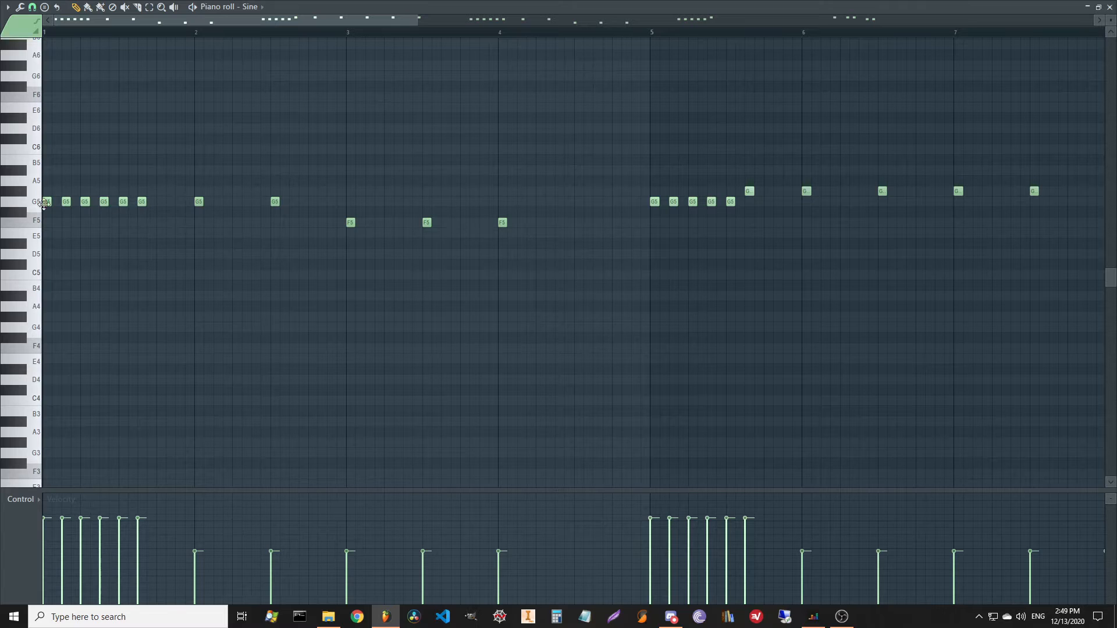
# - Audition the Sine melody of Pattern 7 and close the piano roll
pyautogui.press('space')
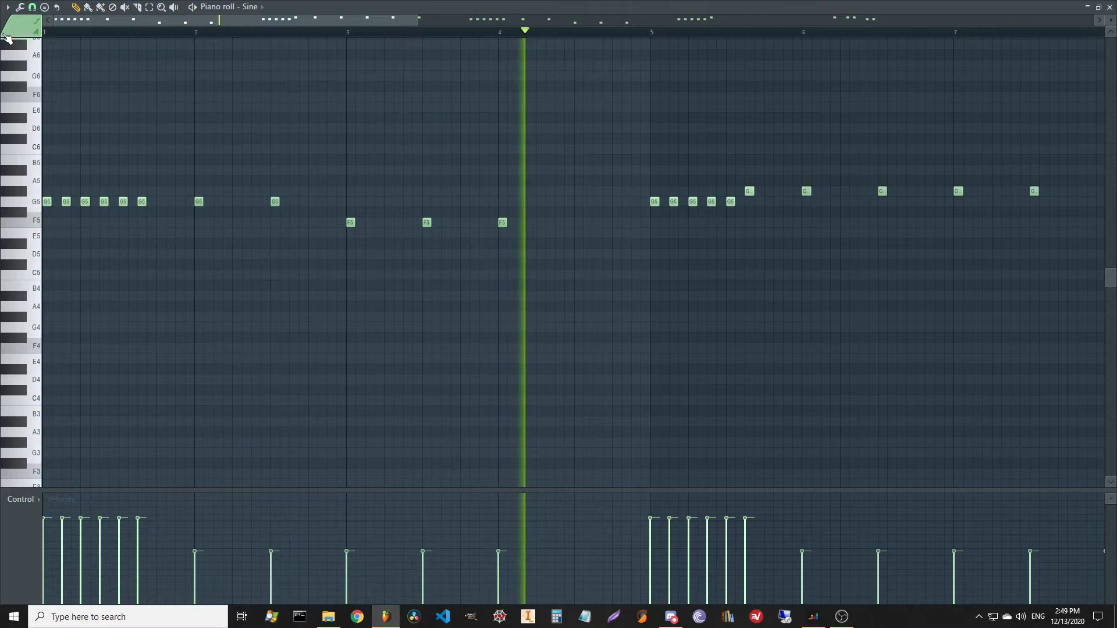
pyautogui.press('space')
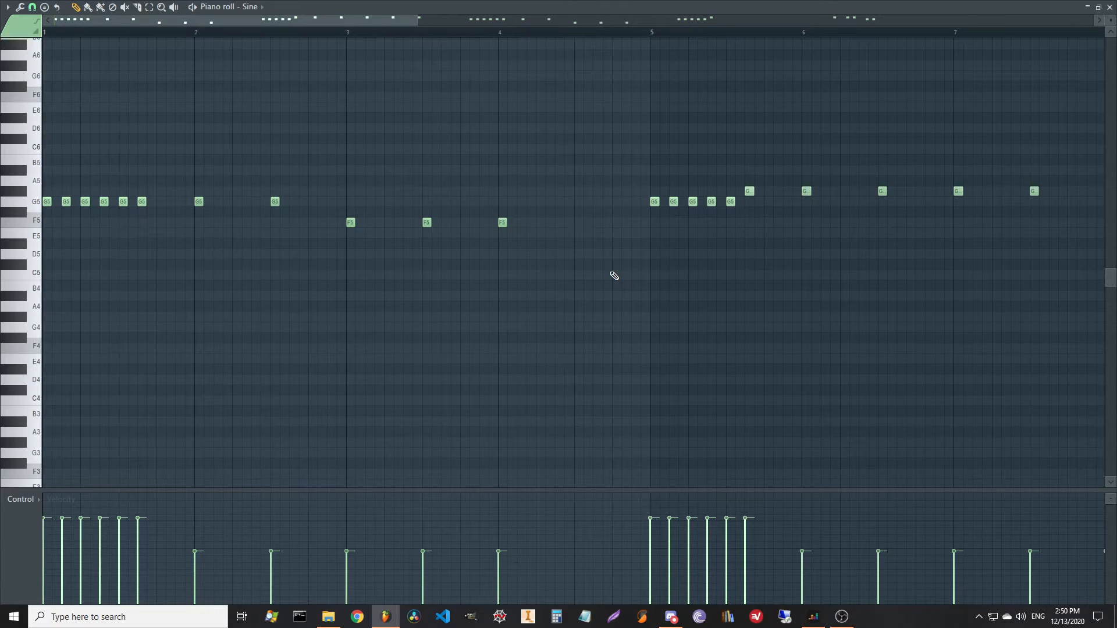
pyautogui.click(1110, 7)
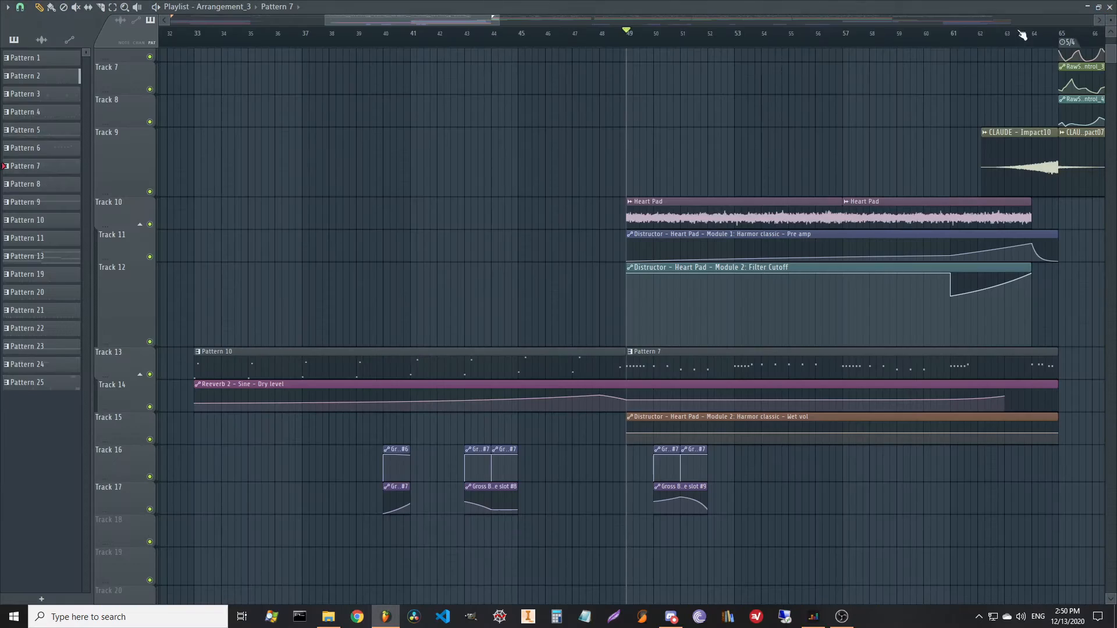
# - Select the CLAUDE - Impact10 clip on Track 9 and audition the transition from about bar 62
pyautogui.scroll(-5, 746, 46)
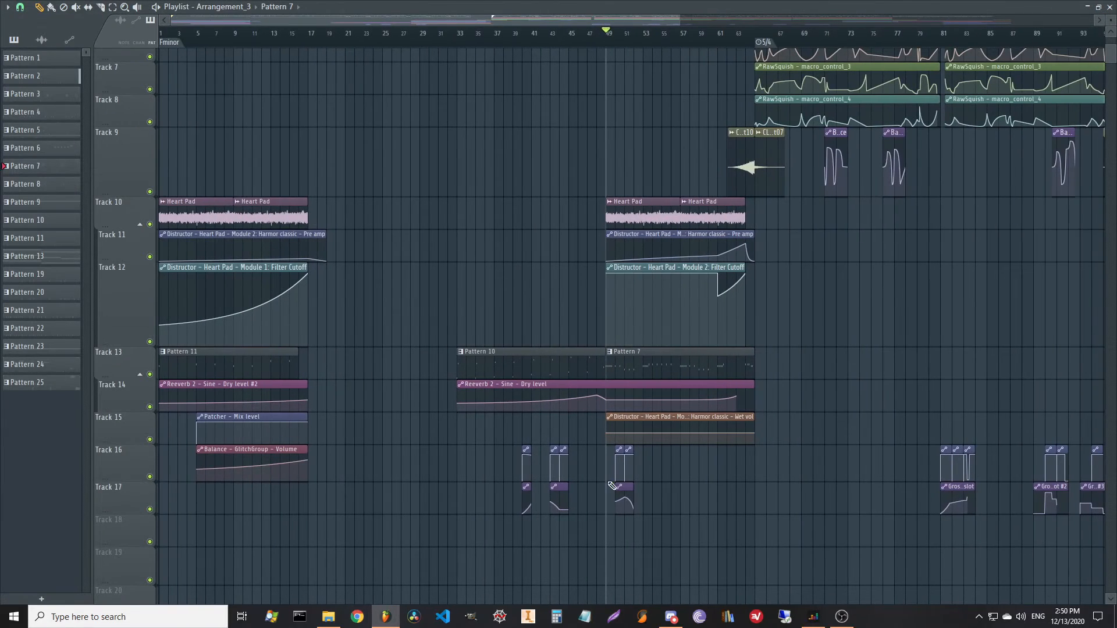
pyautogui.scroll(4, 552, 536)
pyautogui.scroll(2, 685, 279)
pyautogui.scroll(5, 626, 33)
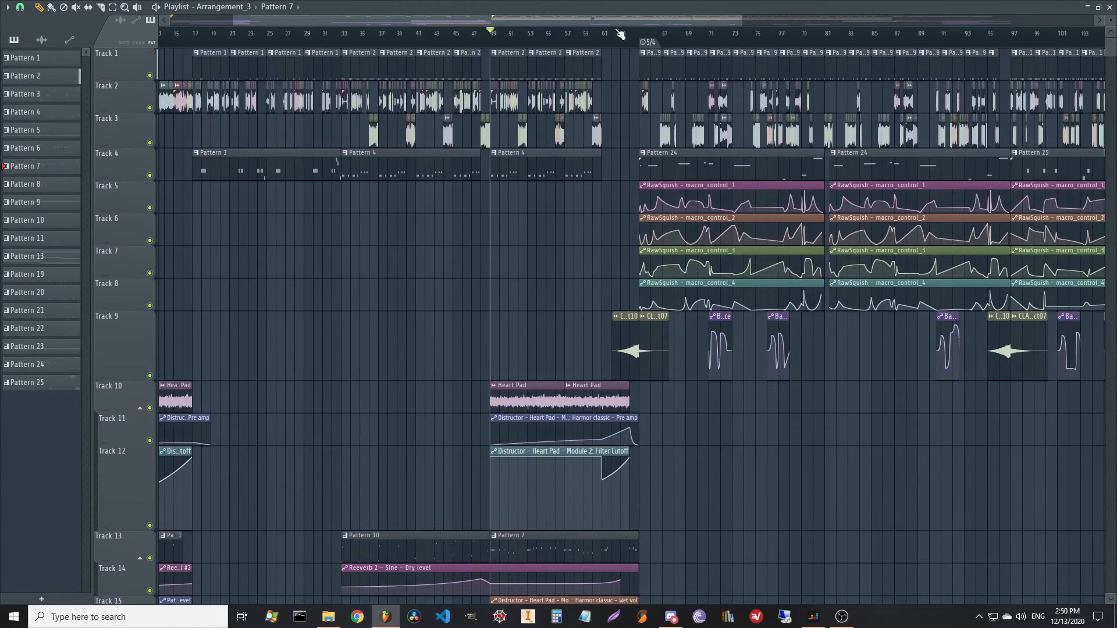
pyautogui.scroll(2, 626, 39)
pyautogui.click(631, 329)
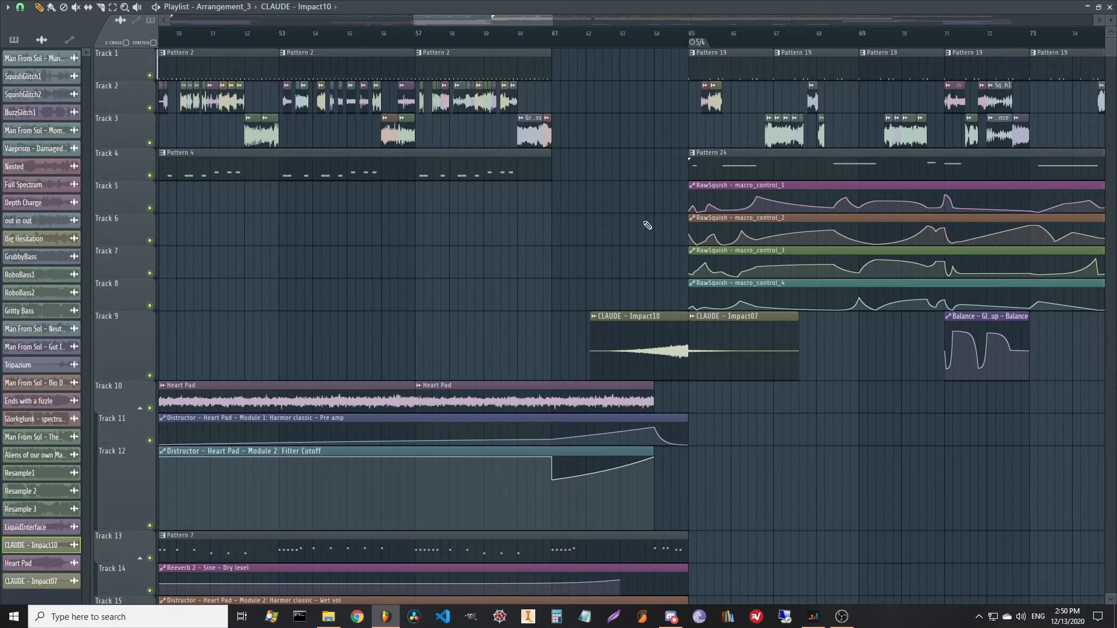
pyautogui.click(603, 39)
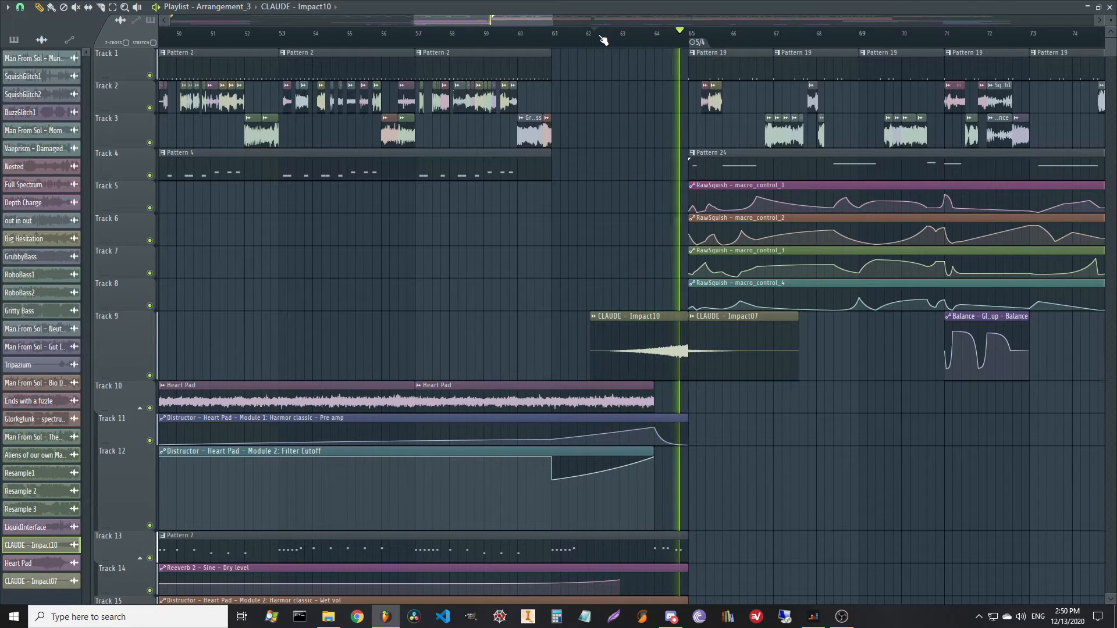
pyautogui.press('space')
# - Set the playback position to bar 57 and select the Heart Pad clip on Track 10
pyautogui.scroll(-3, 603, 38)
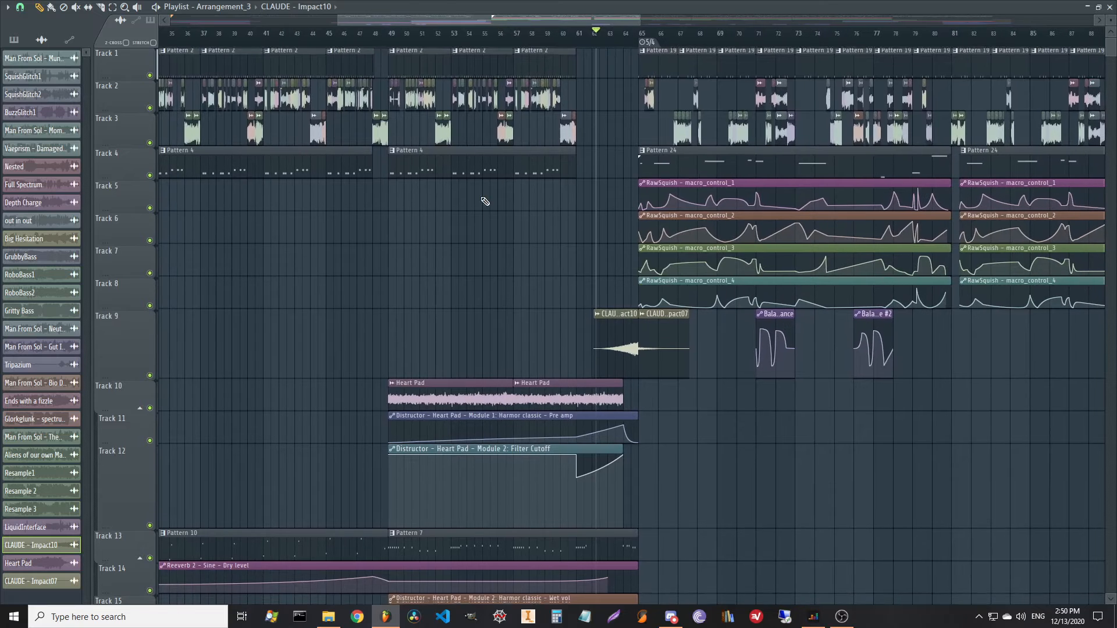
pyautogui.scroll(-3, 487, 200)
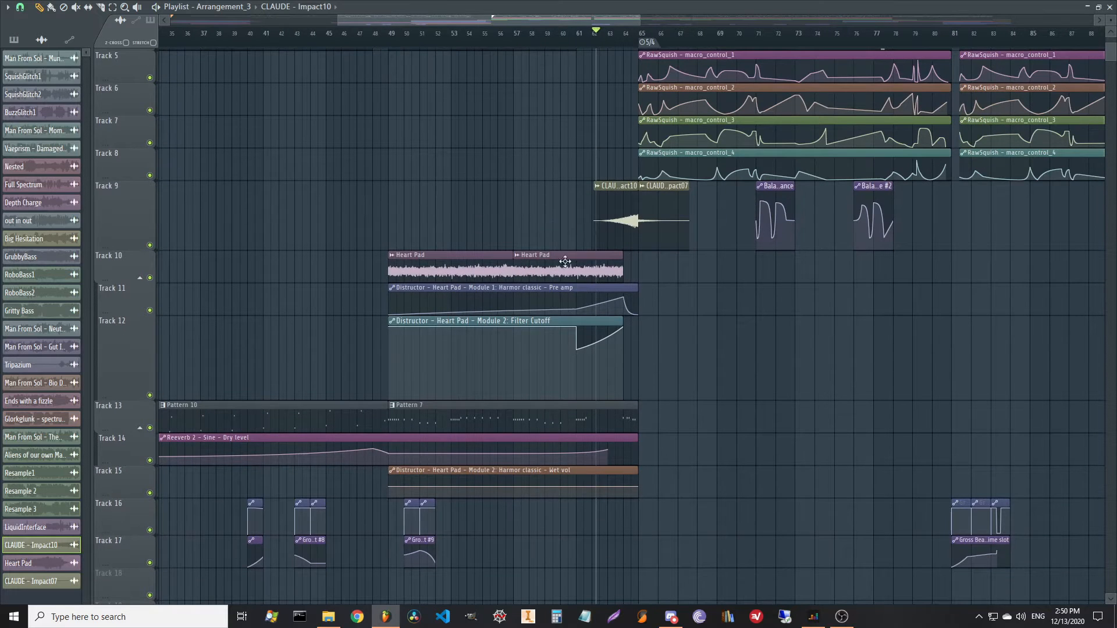
pyautogui.click(514, 41)
pyautogui.scroll(4, 568, 40)
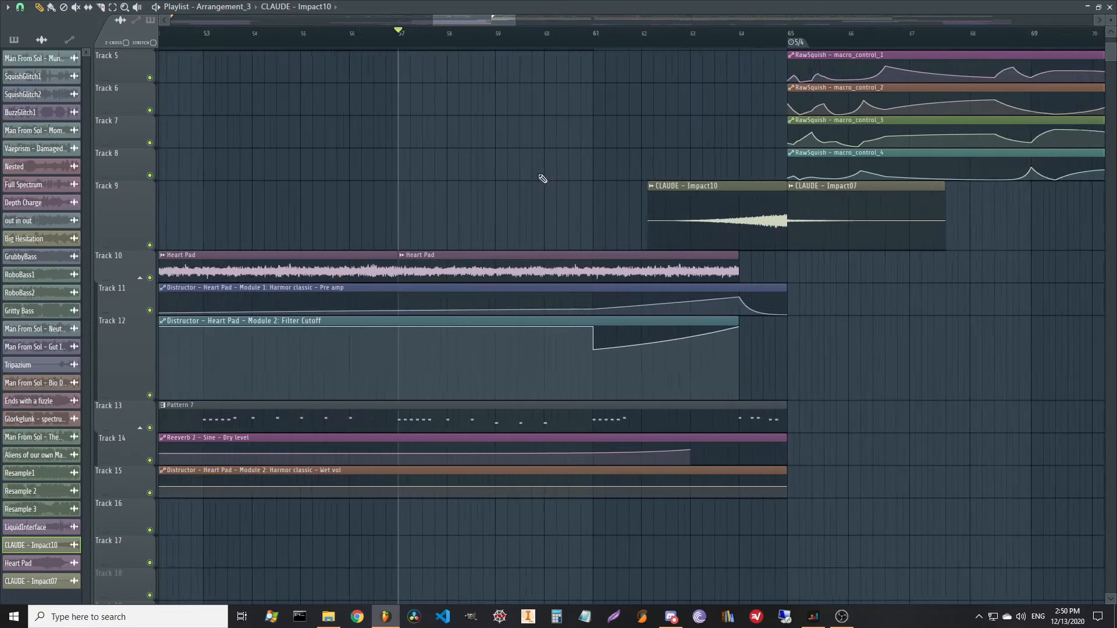
pyautogui.click(504, 268)
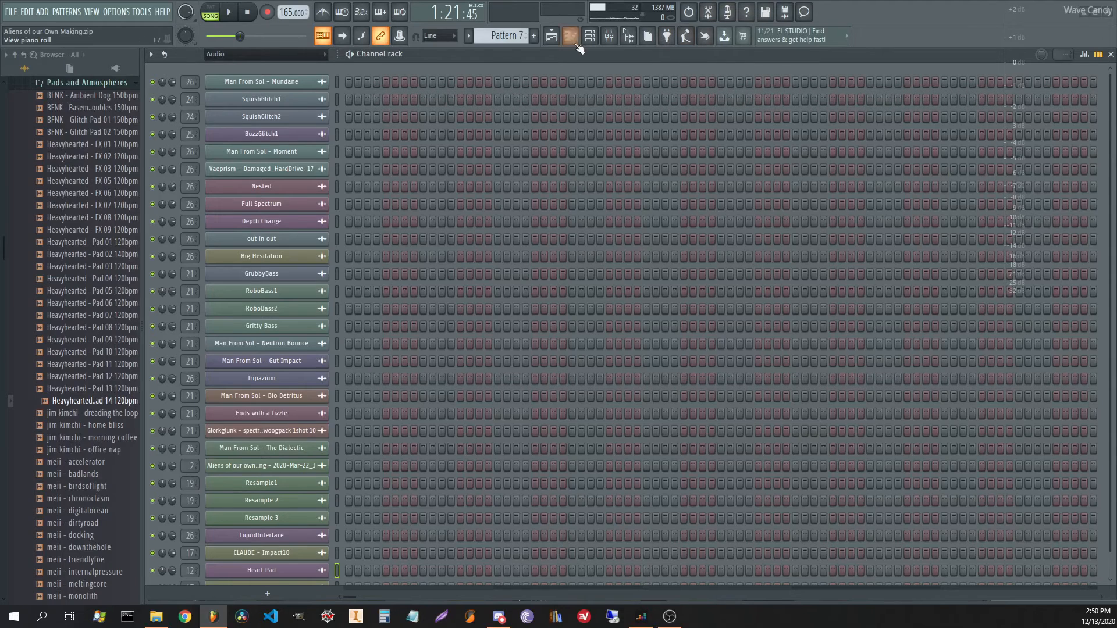
# - Show the Heart Pad mixer track and inspect its Distructor effect while playing the arrangement
pyautogui.click(572, 39)
pyautogui.click(609, 36)
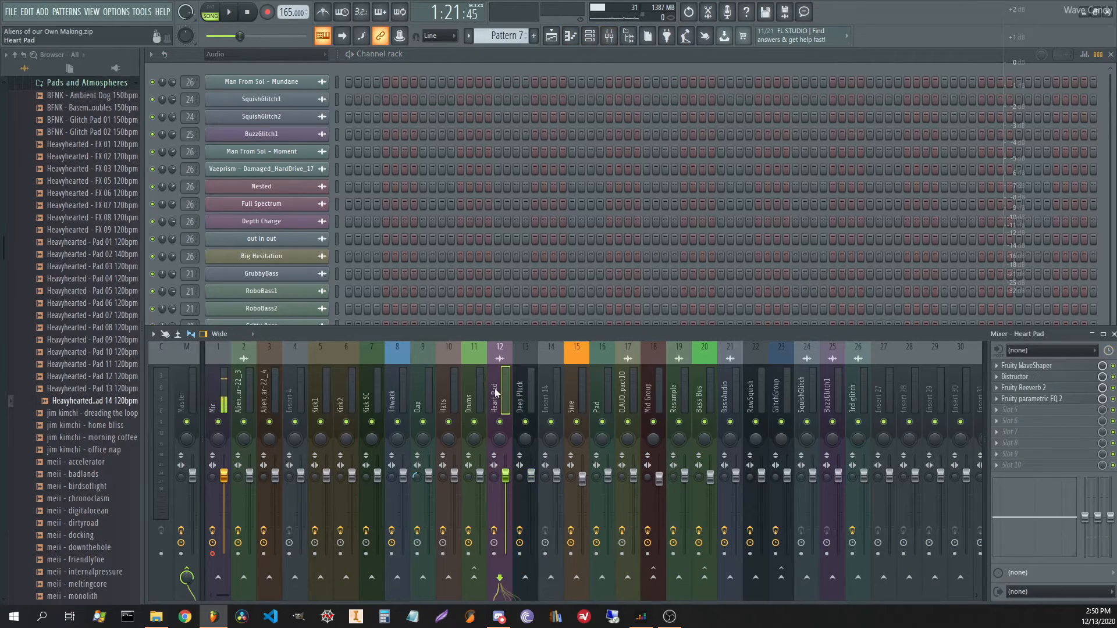
pyautogui.press('space')
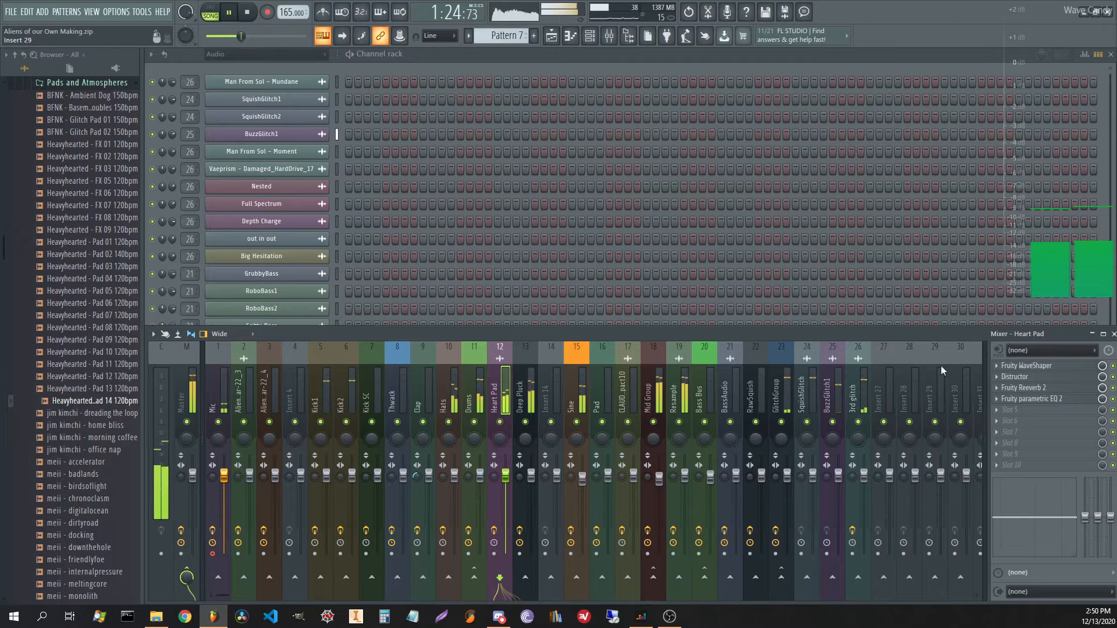
pyautogui.click(1015, 377)
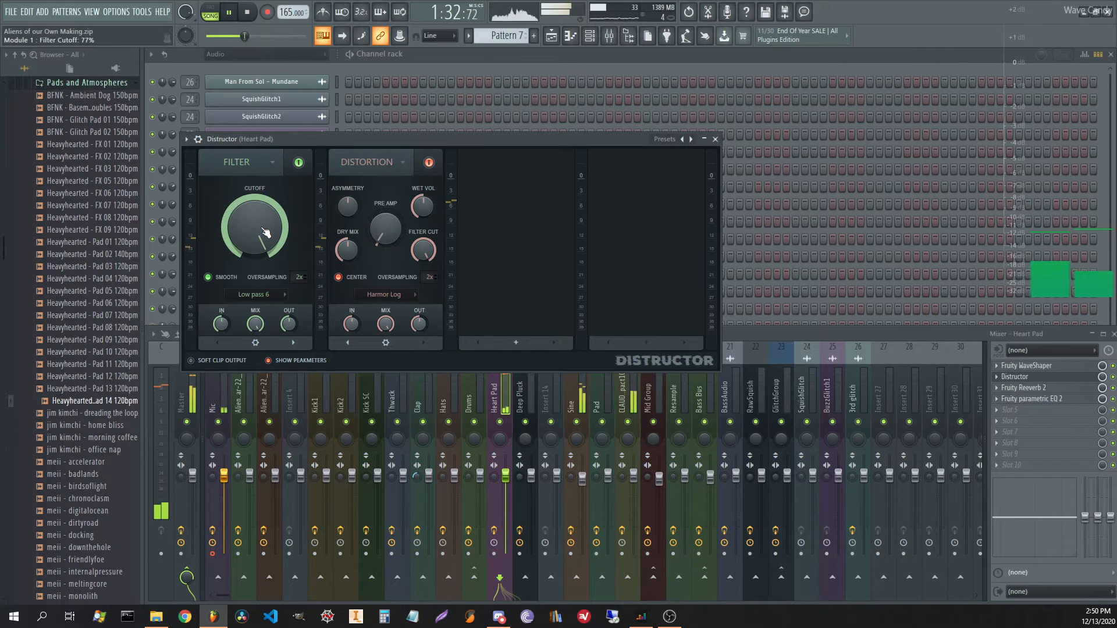
pyautogui.press('space')
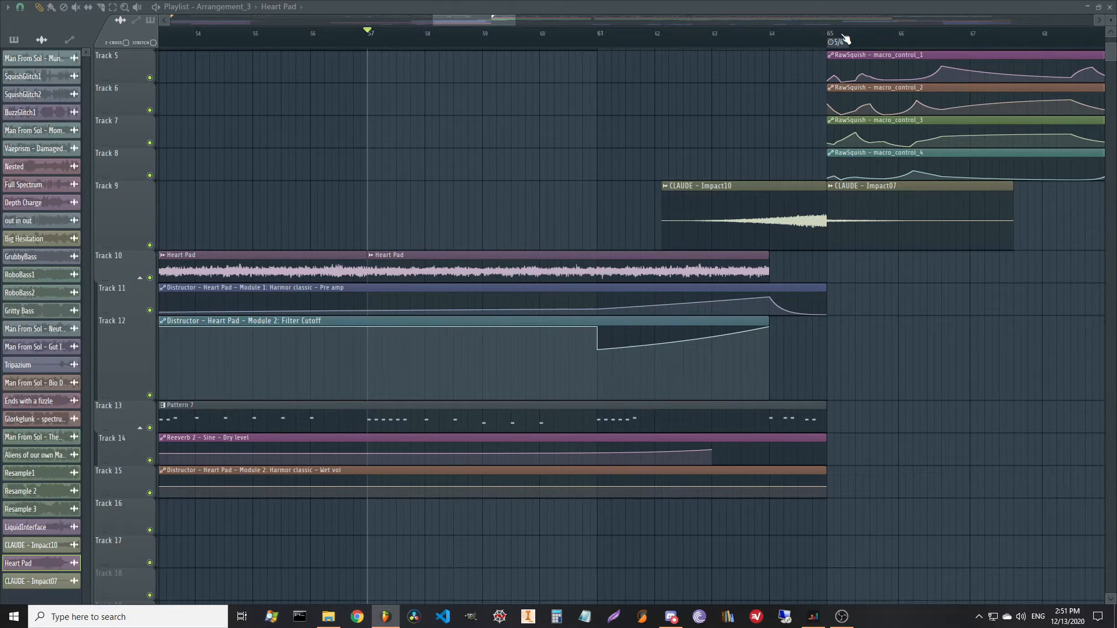
# - Set the playback position to bar 61 and audition the build-up with the Heart Pad filter cutoff automation
pyautogui.click(596, 39)
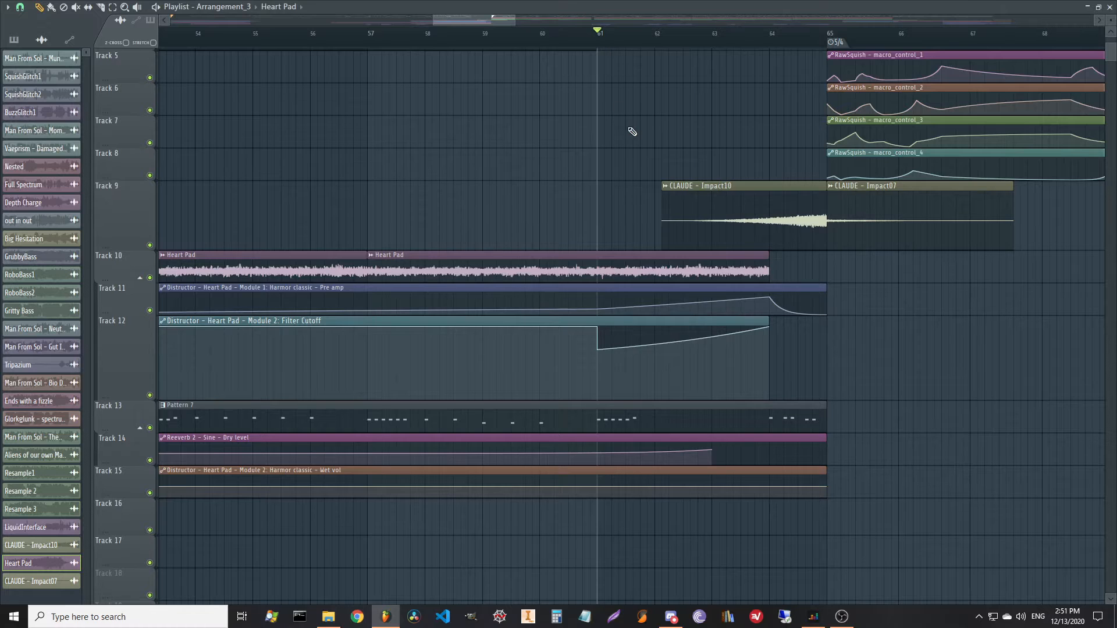
pyautogui.scroll(4, 633, 145)
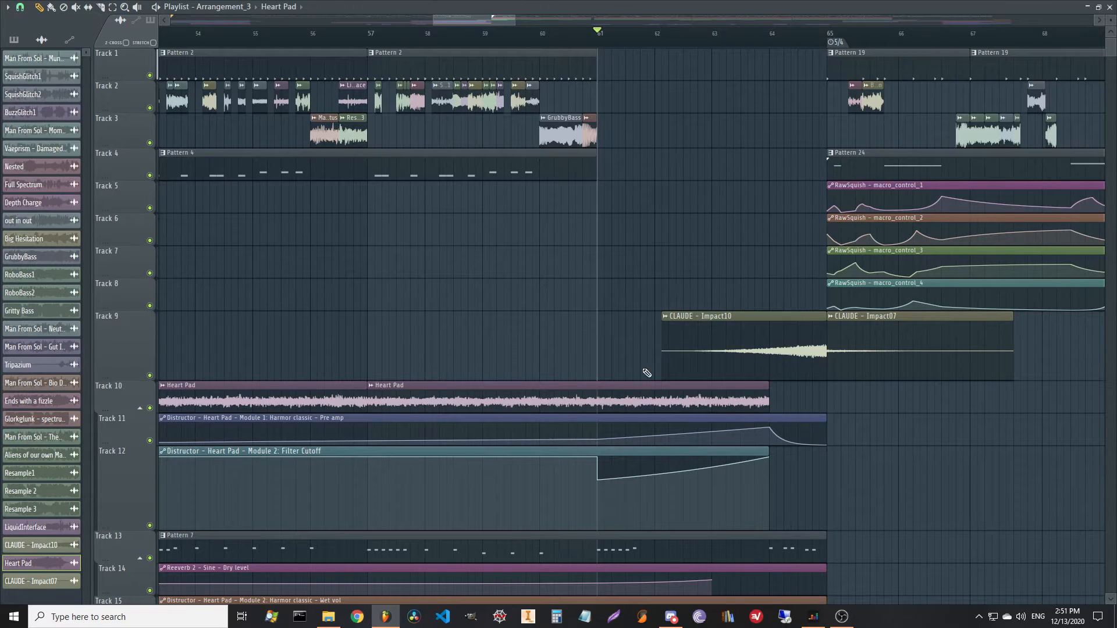
pyautogui.press('space')
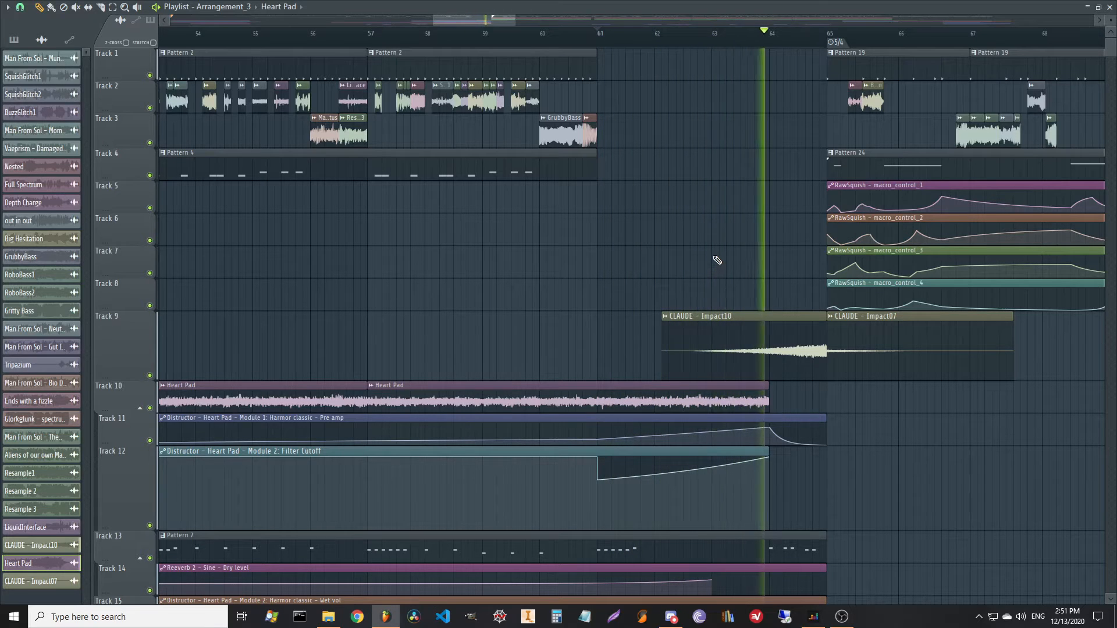
# - Set the playback position to bar 64 and audition the last bar of the build-up
pyautogui.press('space')
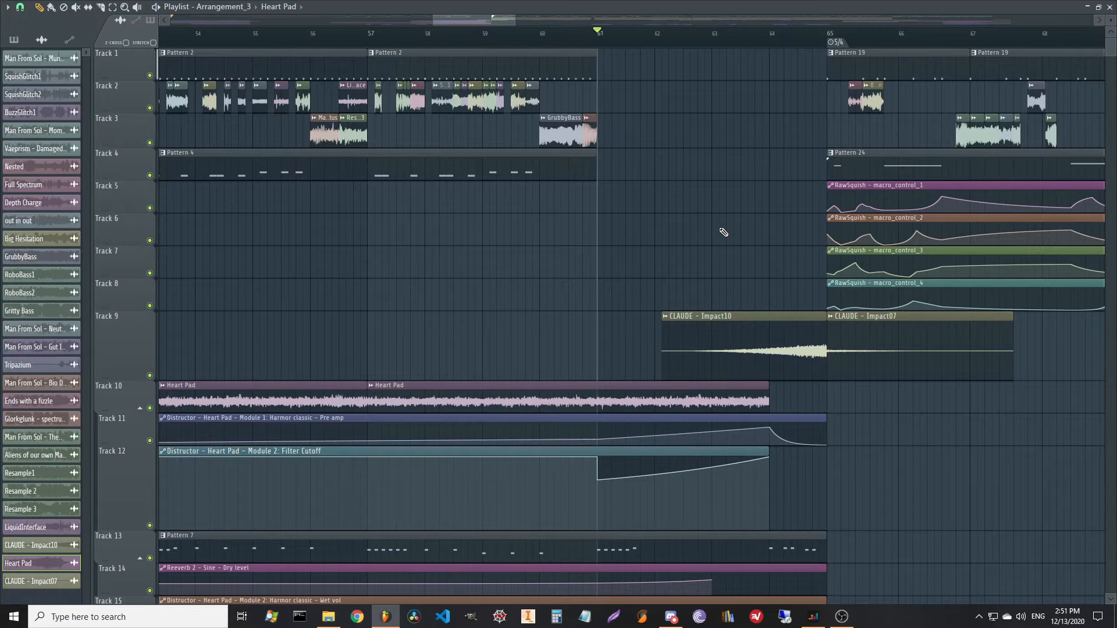
pyautogui.moveTo(725, 226); pyautogui.dragTo(622, 227)
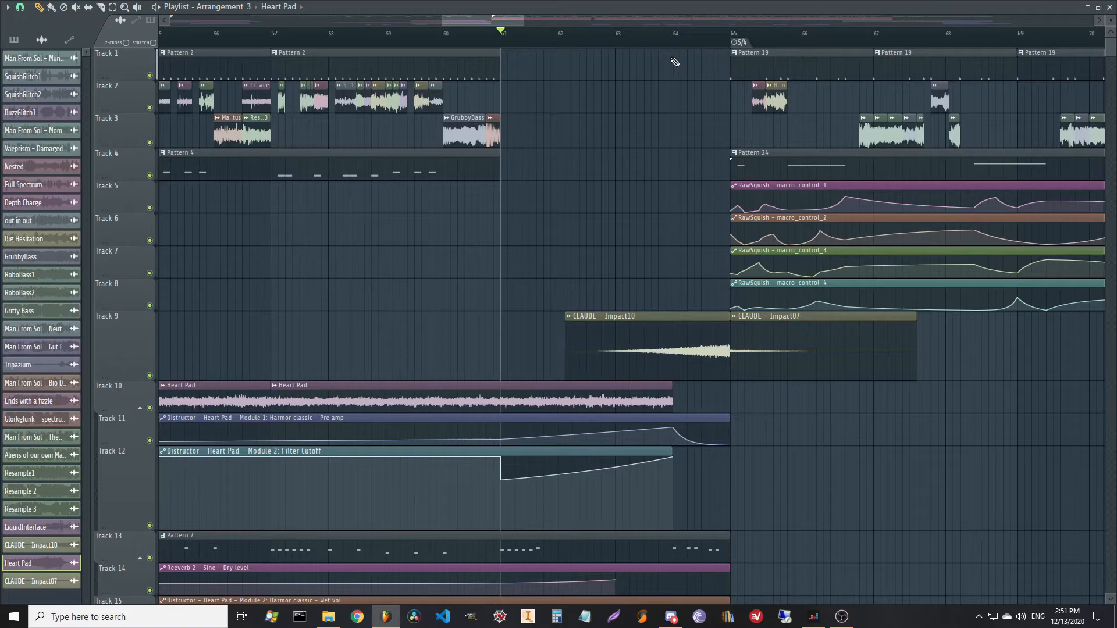
pyautogui.click(678, 45)
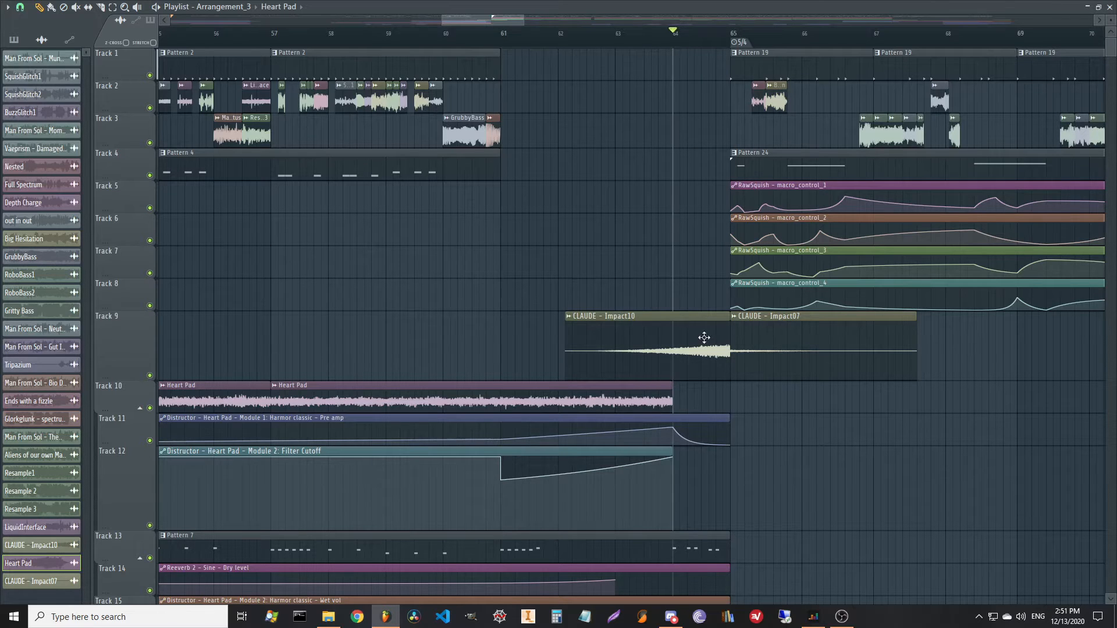
pyautogui.press('space')
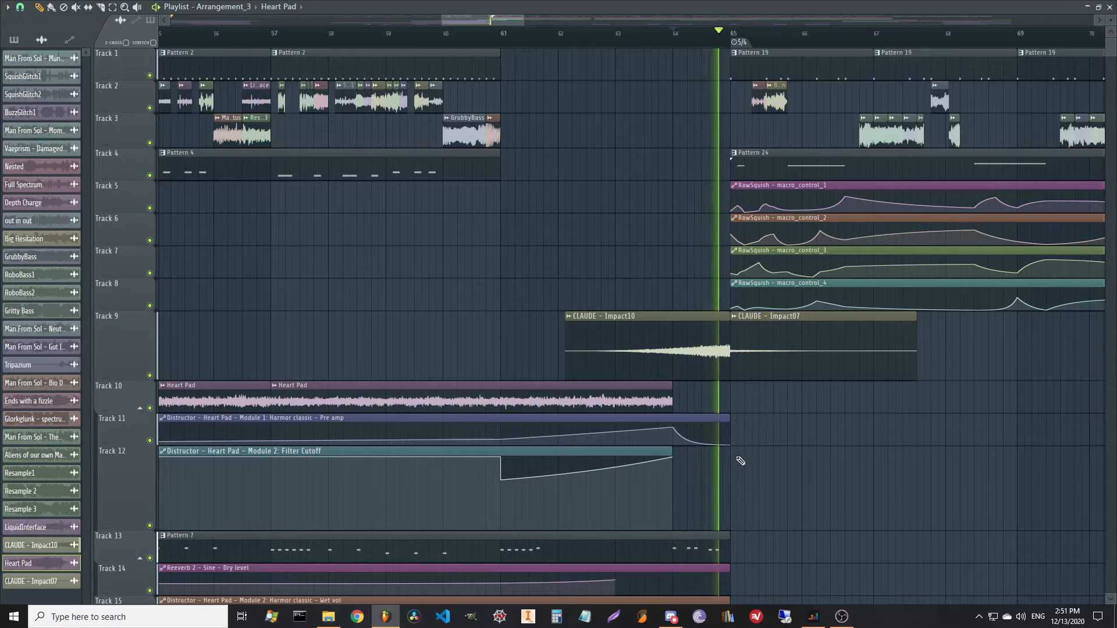
pyautogui.press('space')
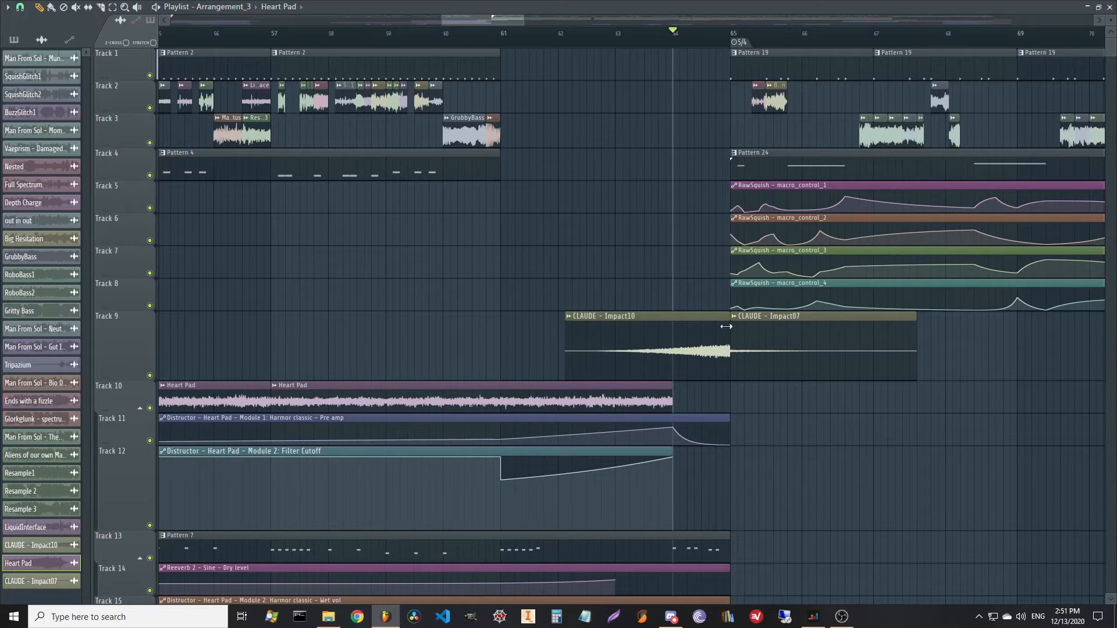
# - Set the playback position to the 5/4 marker at bar 65 and audition the start of that section
pyautogui.click(731, 37)
pyautogui.scroll(-1, 734, 40)
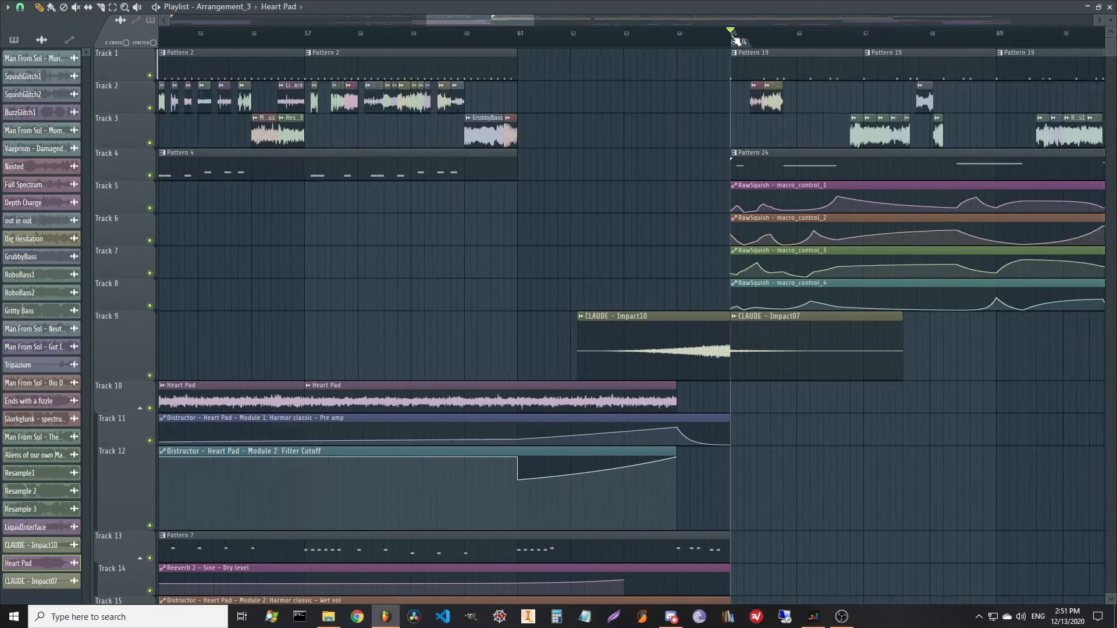
pyautogui.scroll(-3, 735, 40)
pyautogui.scroll(4, 735, 41)
pyautogui.press('space')
pyautogui.moveTo(674, 143); pyautogui.dragTo(443, 251)
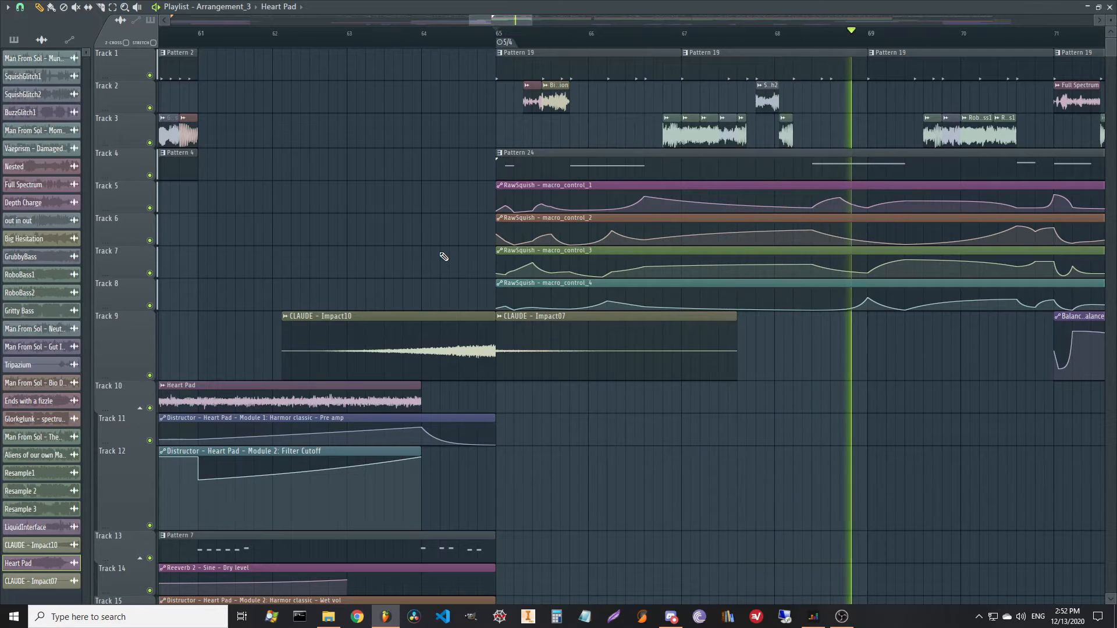
pyautogui.press('space')
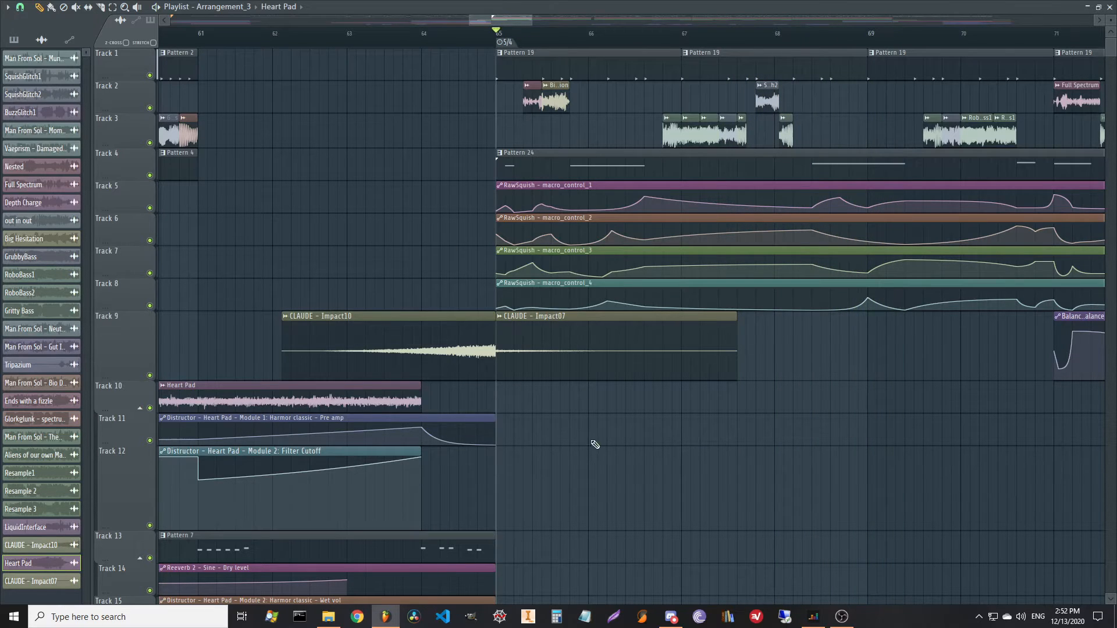
# - Examine how the arrangement is laid out before and after the 5/4 marker, comparing the patterns, glitch clips and automation
pyautogui.scroll(5, 543, 35)
pyautogui.moveTo(707, 120); pyautogui.dragTo(617, 120)
pyautogui.scroll(-10, 561, 39)
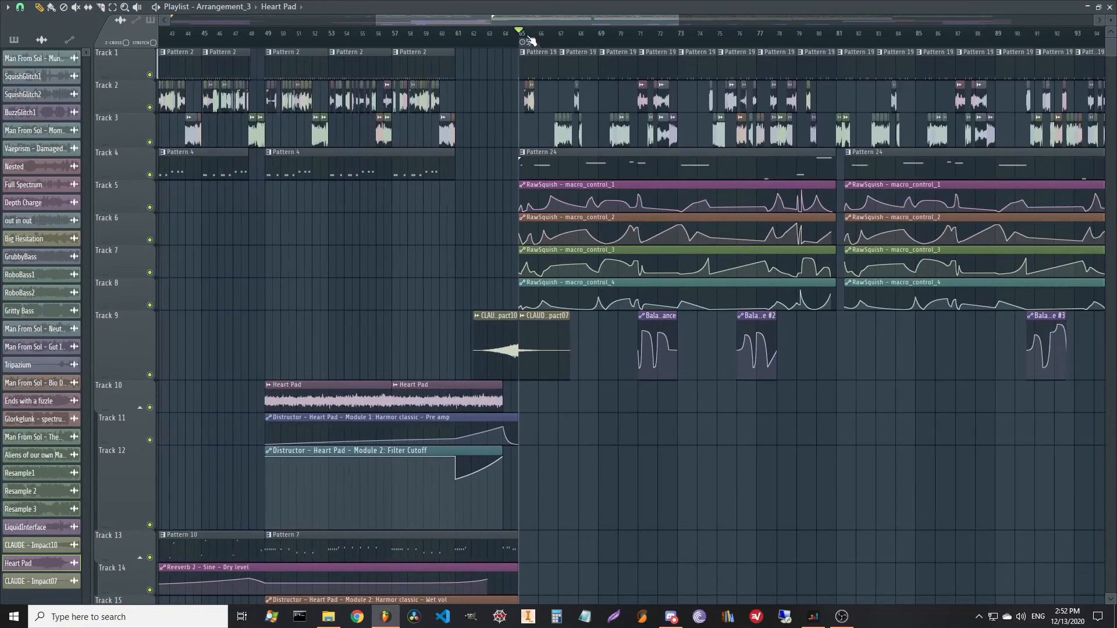
pyautogui.scroll(-3, 648, 51)
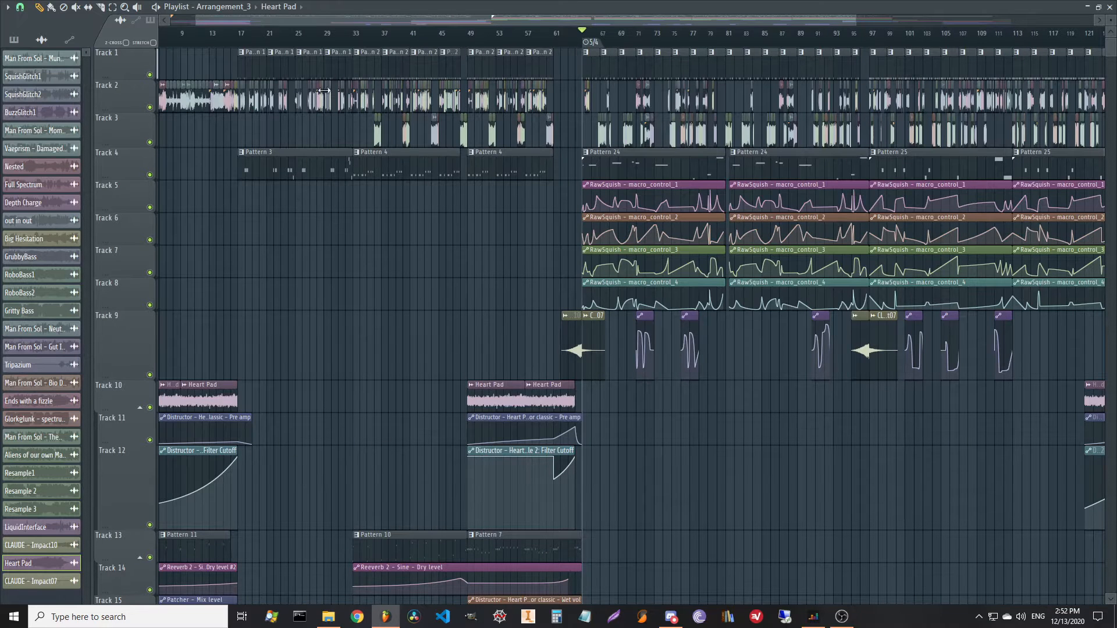
pyautogui.scroll(2, 448, 267)
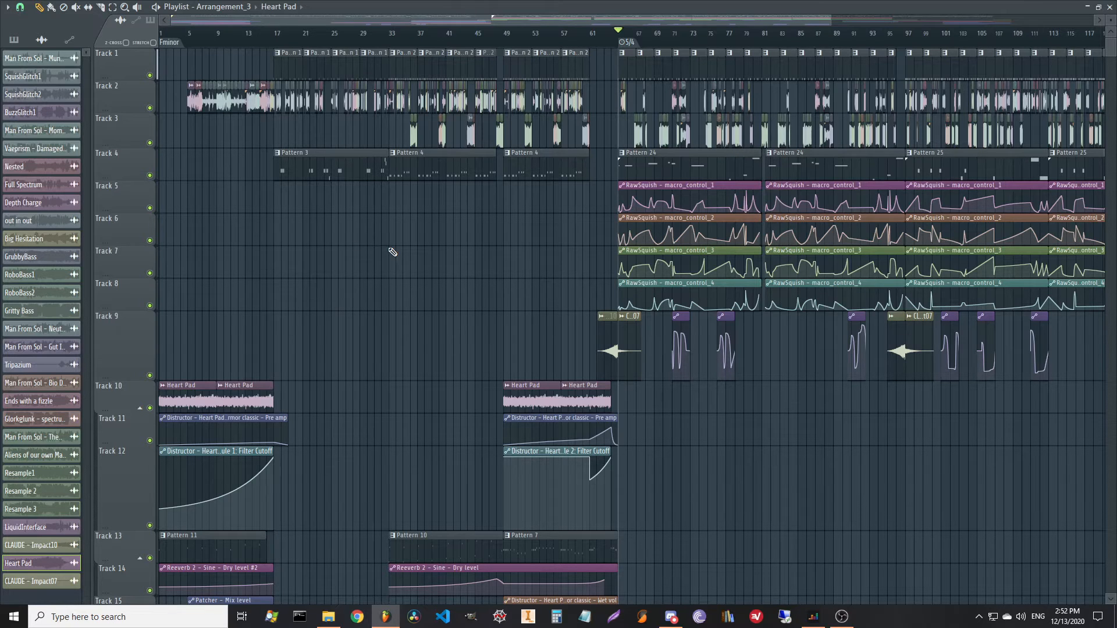
pyautogui.scroll(5, 282, 42)
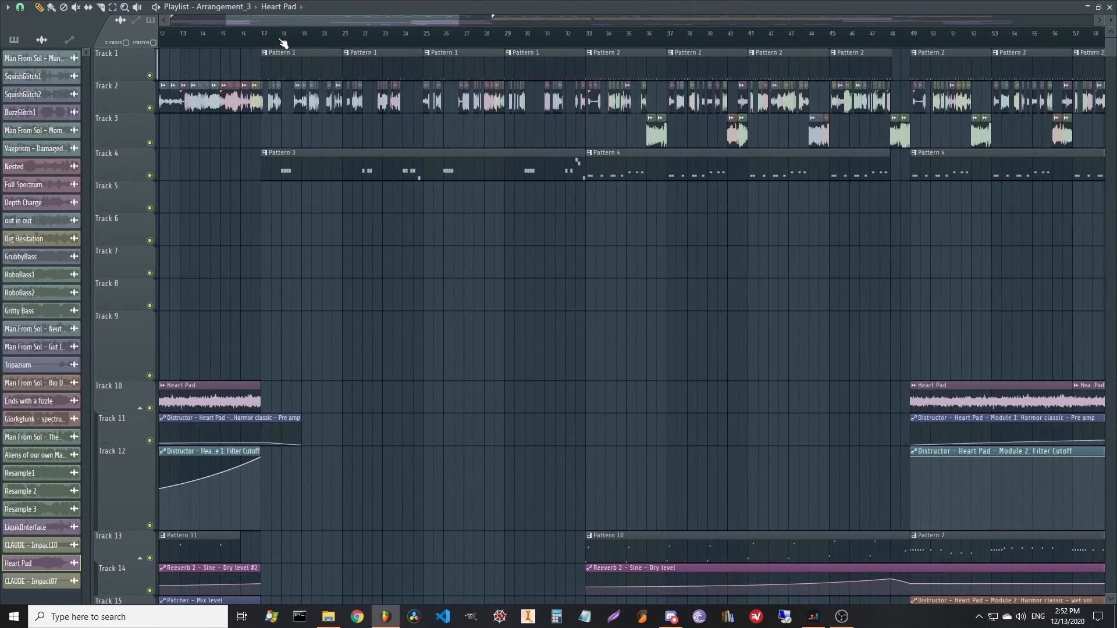
pyautogui.scroll(-1, 283, 42)
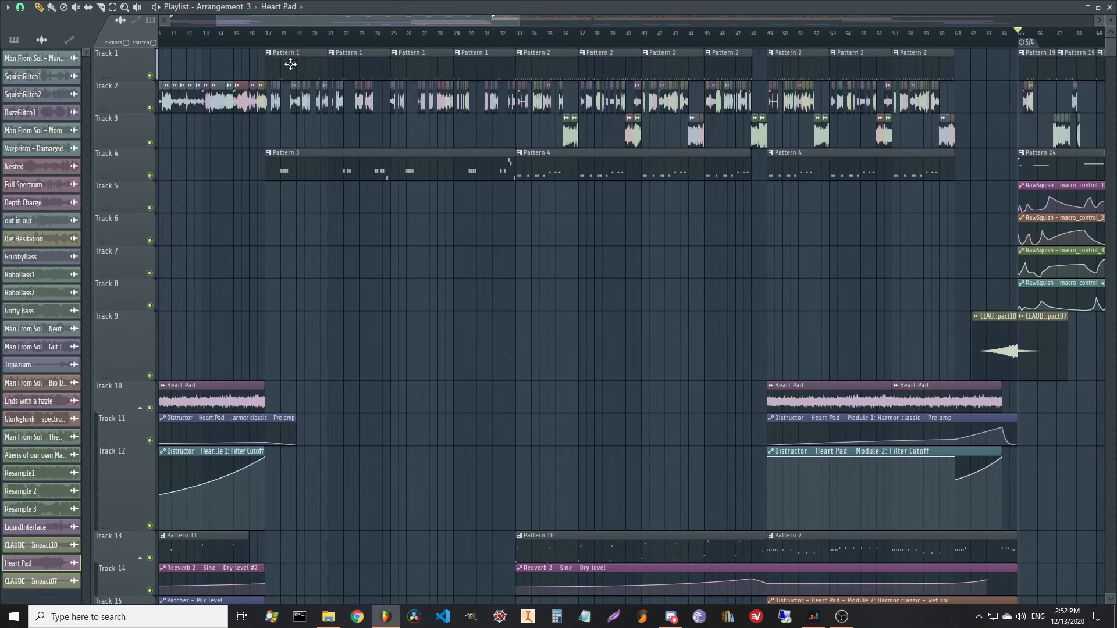
pyautogui.scroll(-3, 701, 507)
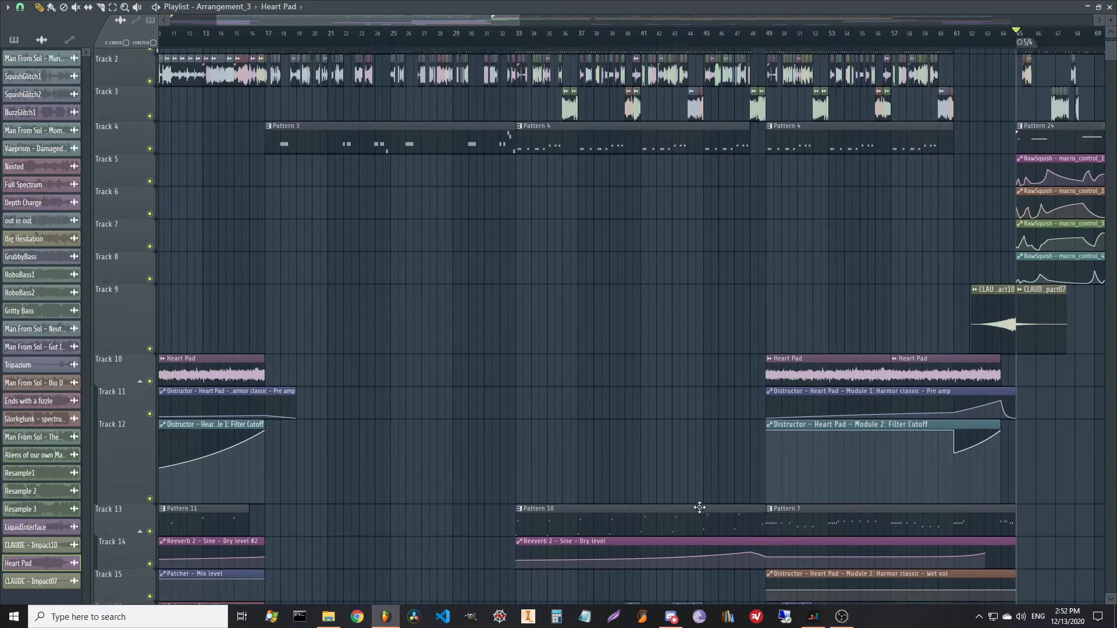
pyautogui.moveTo(769, 238); pyautogui.dragTo(474, 357)
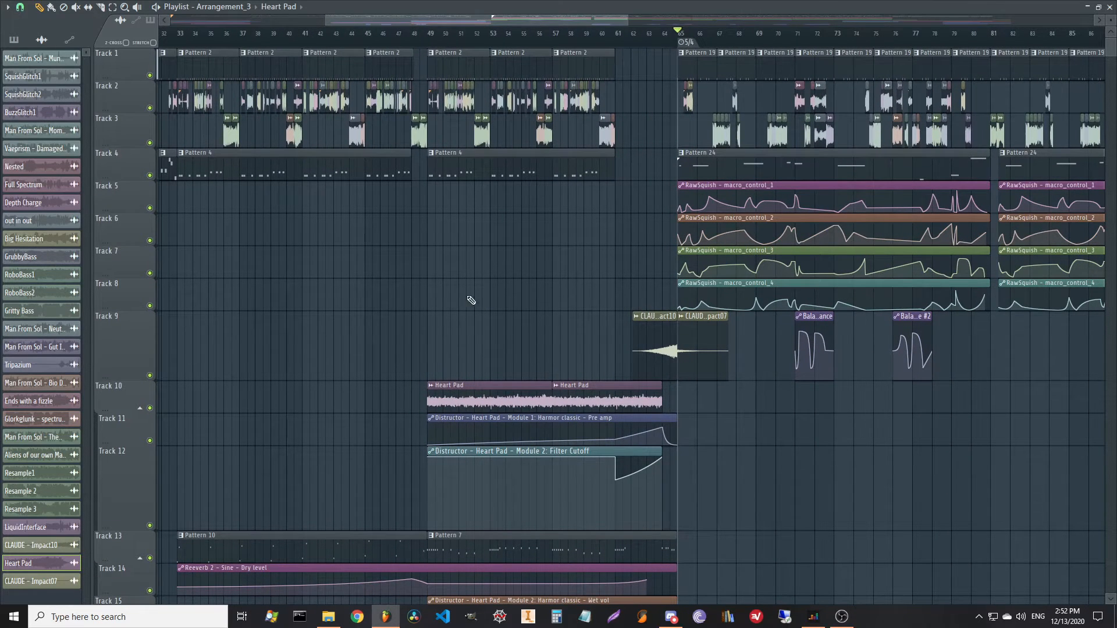
pyautogui.hscroll(-2, 553, 305)
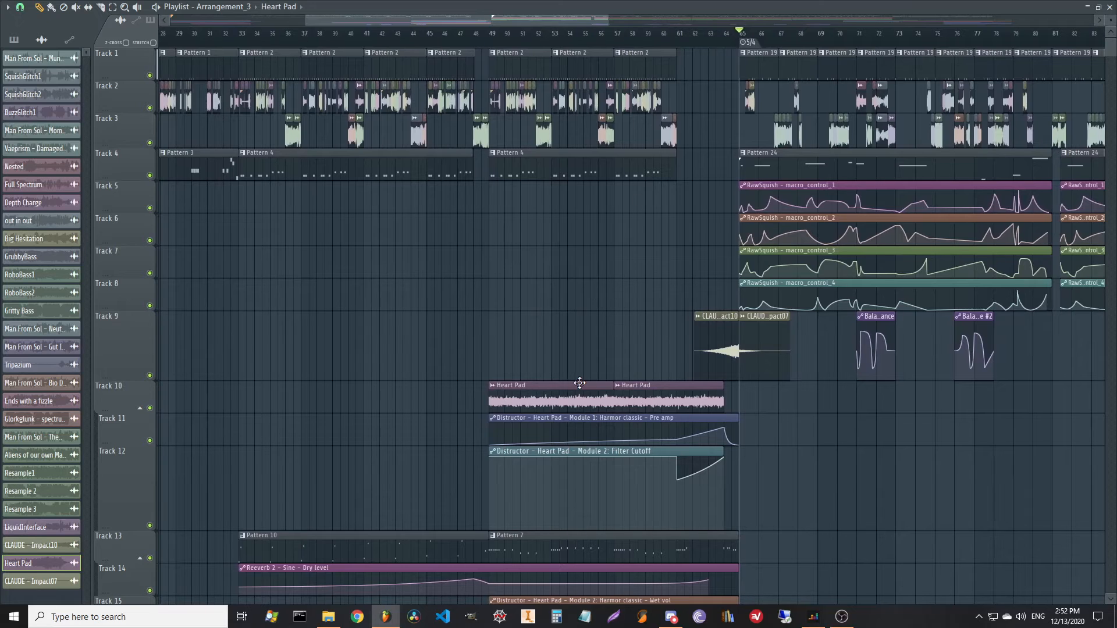
pyautogui.hscroll(4, 622, 244)
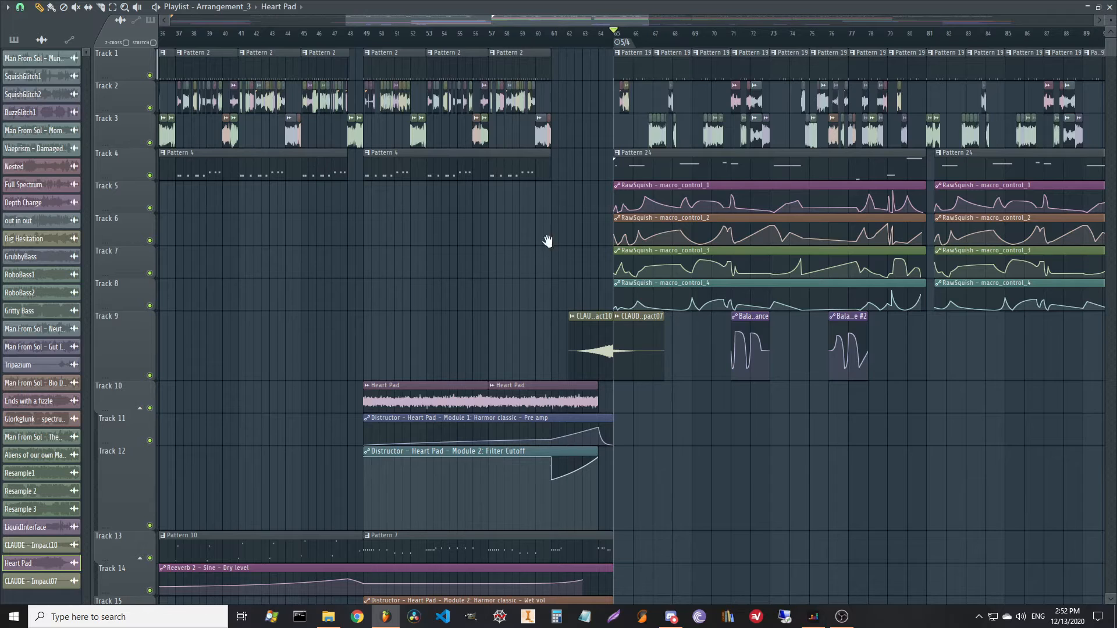
pyautogui.hscroll(4, 419, 292)
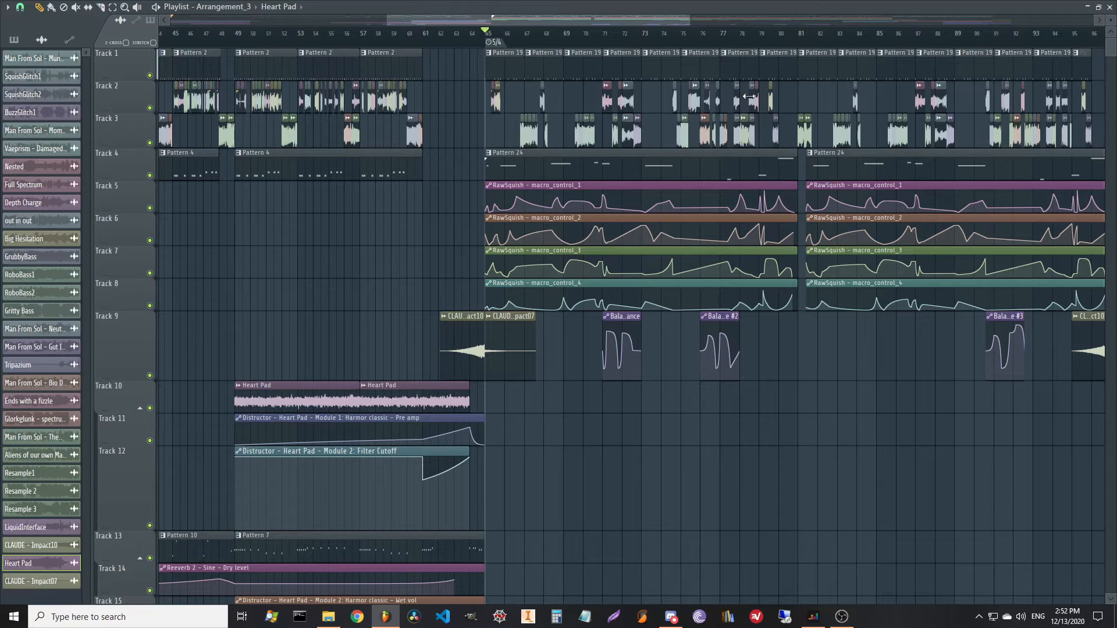
# - Open Pattern 19 from Track 1 in the channel rack and close the Heart Pad's Distructor window
pyautogui.scroll(5, 506, 37)
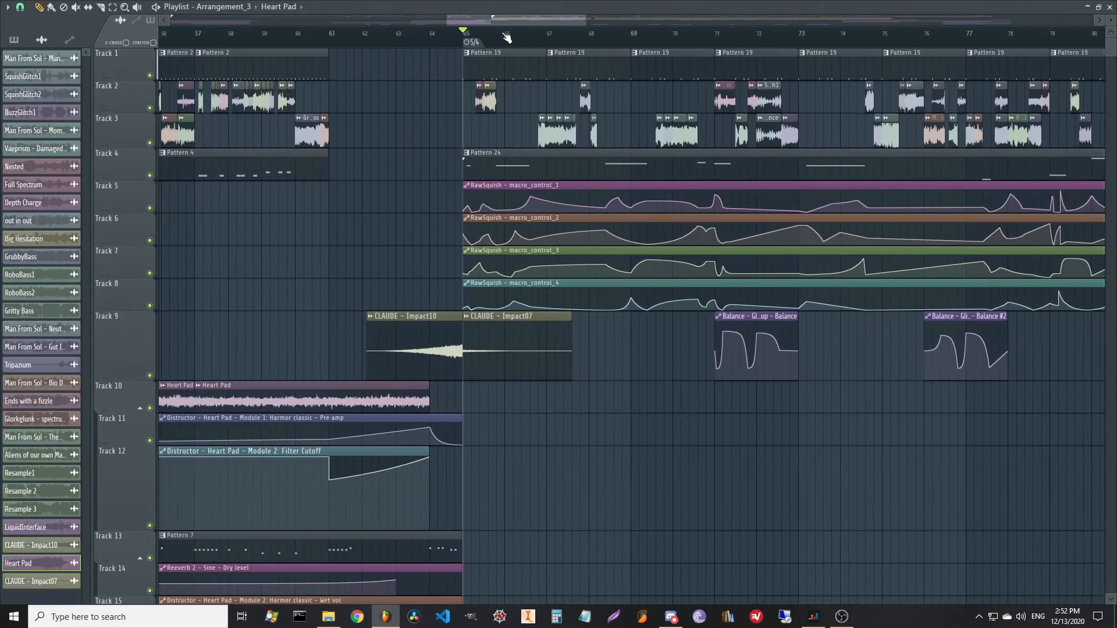
pyautogui.click(501, 56)
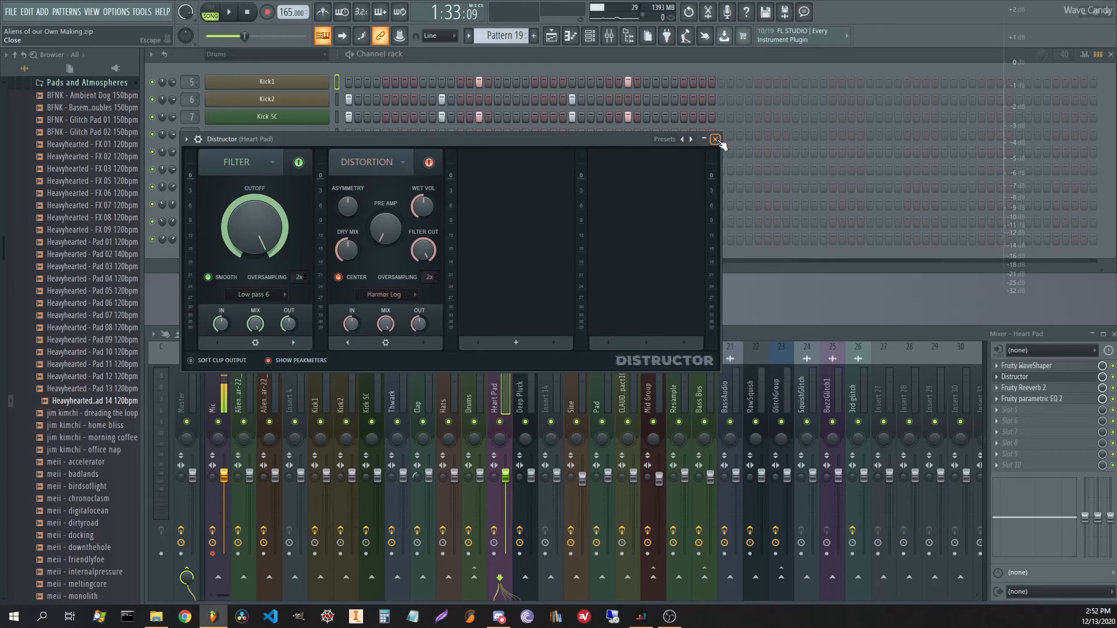
pyautogui.click(719, 139)
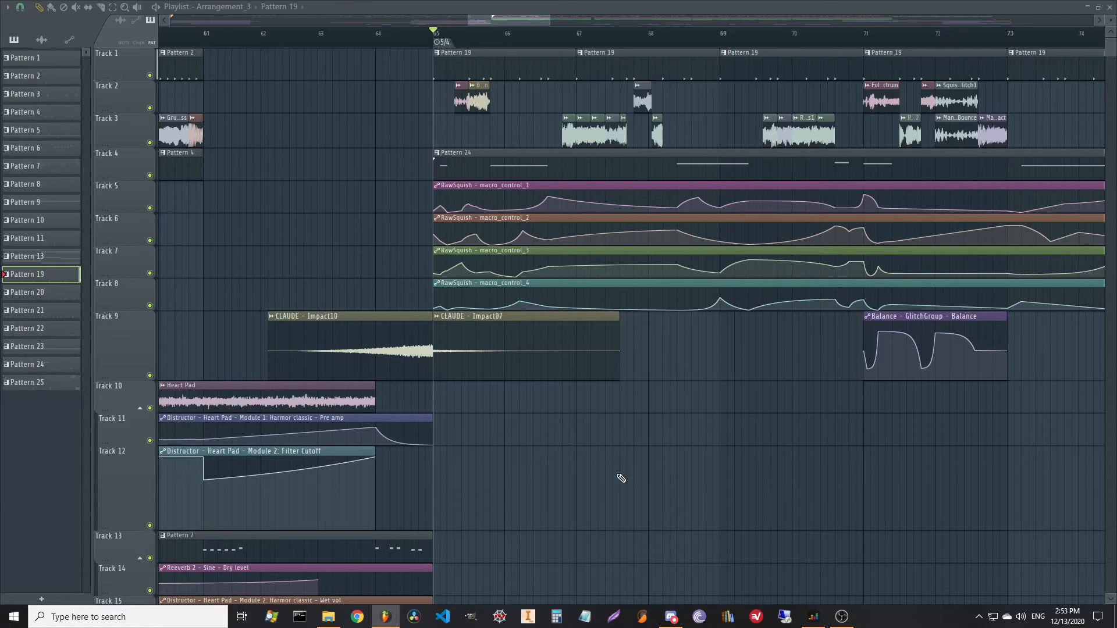
# - Open Pattern 24 from Track 4 in the channel rack and show the RawSquish channel's Vital synth window
pyautogui.scroll(3, 498, 47)
pyautogui.scroll(-2, 498, 46)
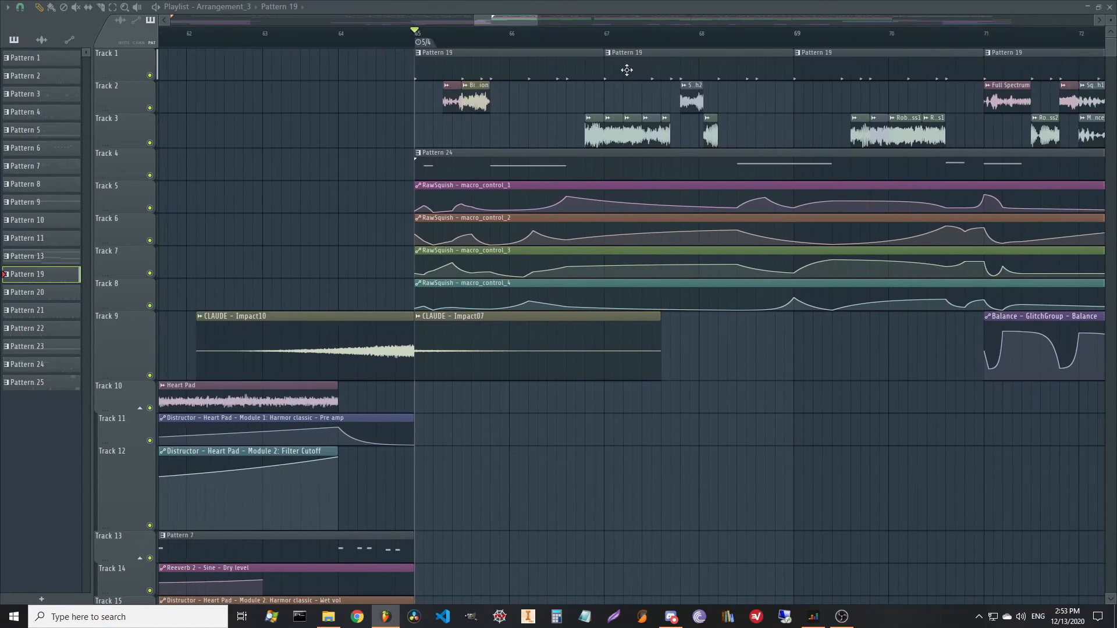
pyautogui.scroll(-1, 626, 70)
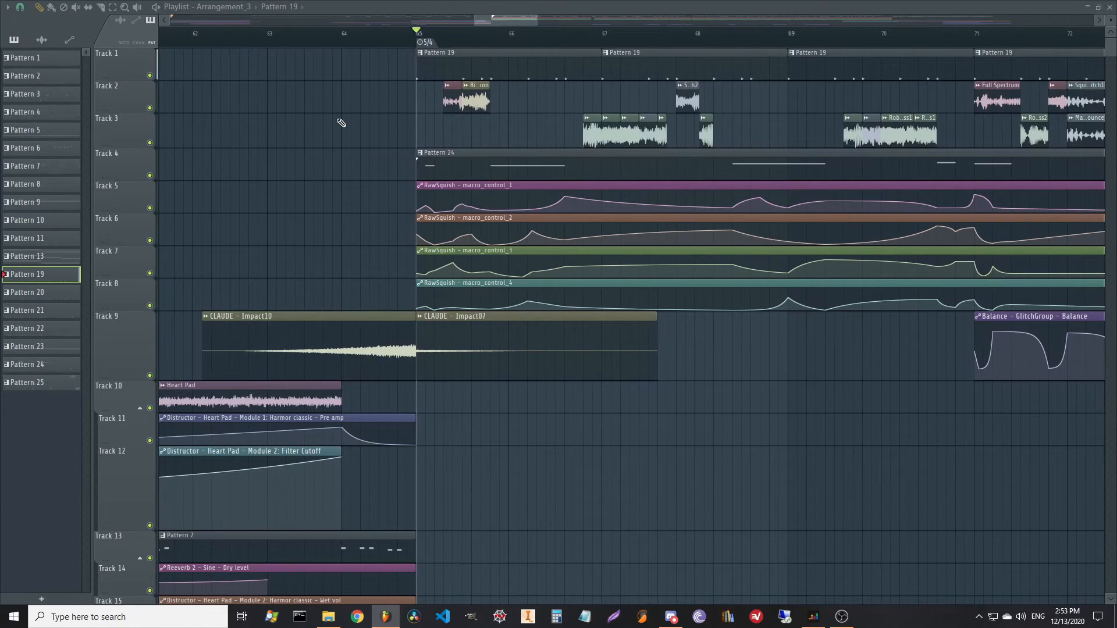
pyautogui.moveTo(342, 123); pyautogui.dragTo(332, 130)
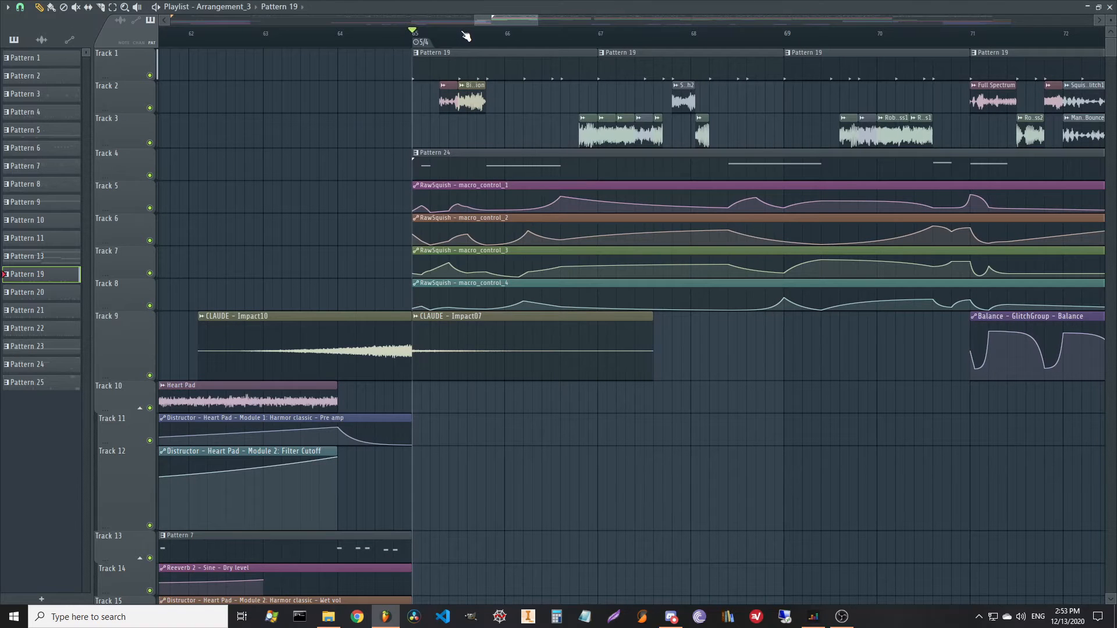
pyautogui.scroll(4, 467, 35)
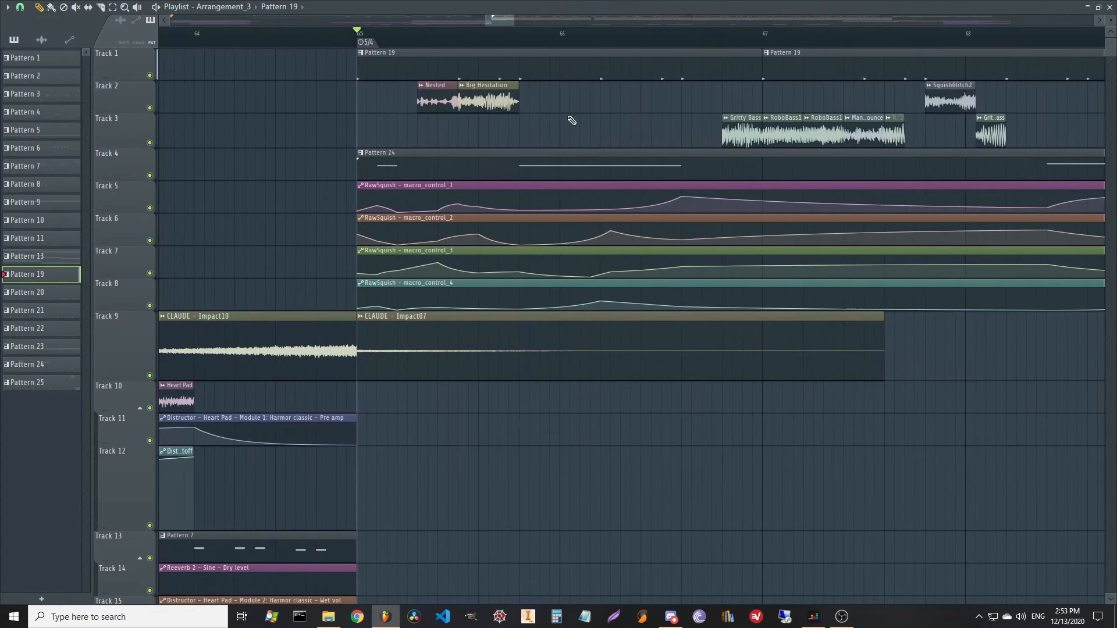
pyautogui.click(462, 177)
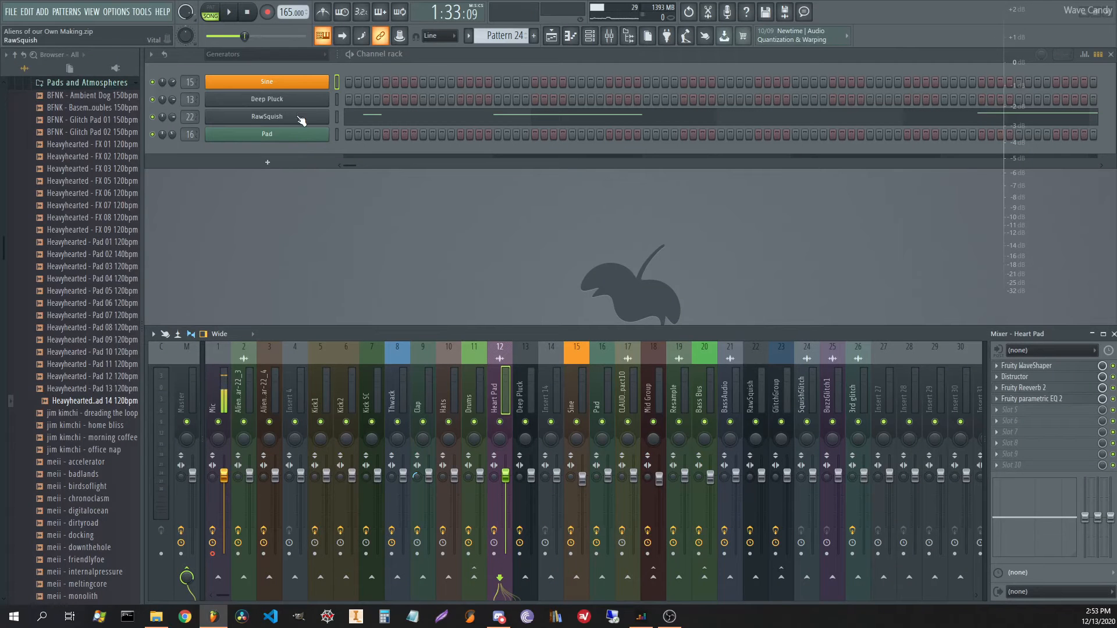
pyautogui.click(301, 119)
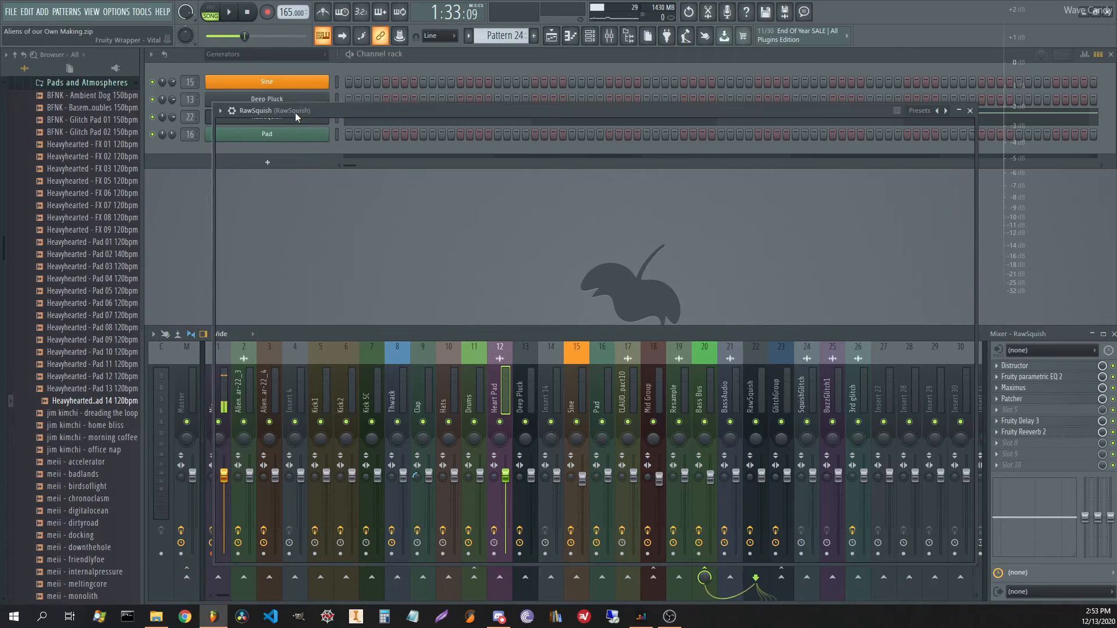
pyautogui.moveTo(330, 113); pyautogui.dragTo(294, 95)
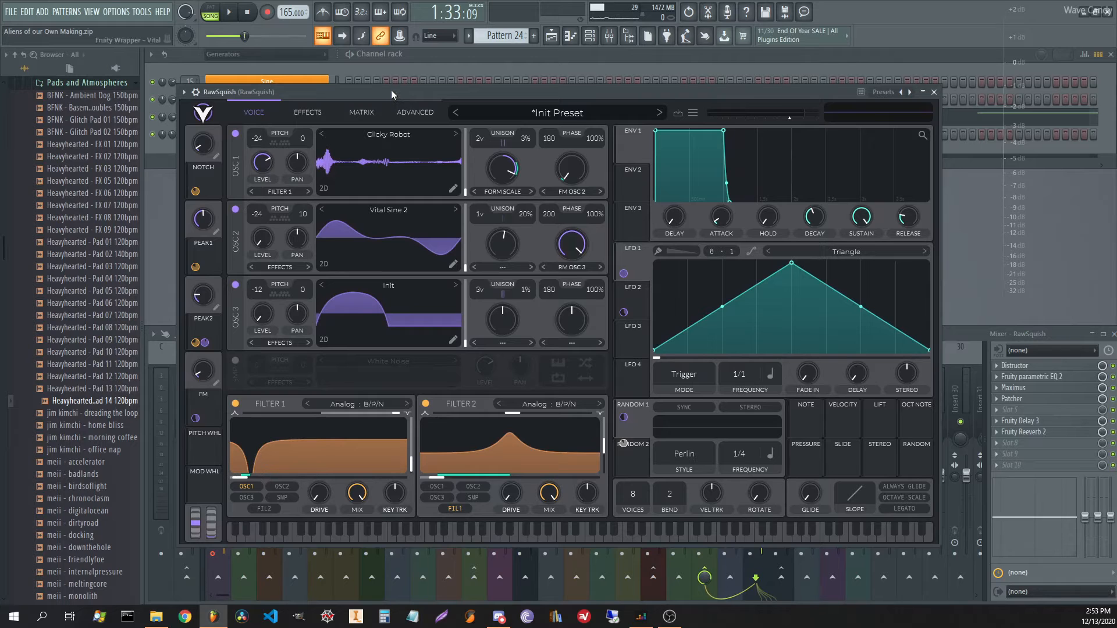
pyautogui.moveTo(349, 92)
pyautogui.mouseDown()
pyautogui.moveTo(340, 85)
pyautogui.moveTo(344, 97)
pyautogui.mouseUp()
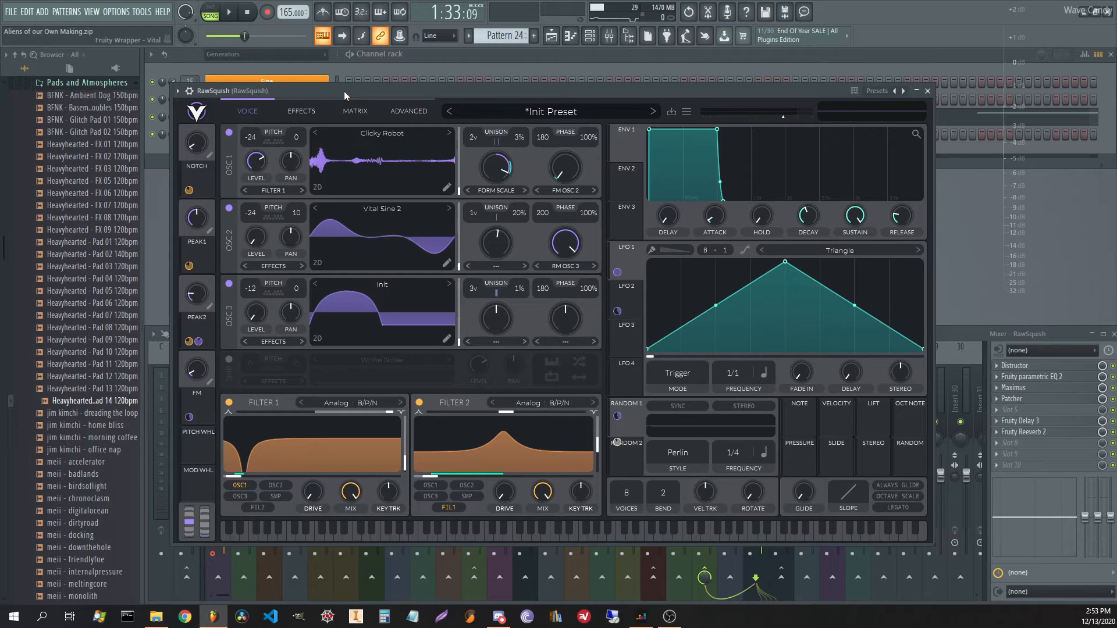
pyautogui.moveTo(344, 91); pyautogui.dragTo(347, 89)
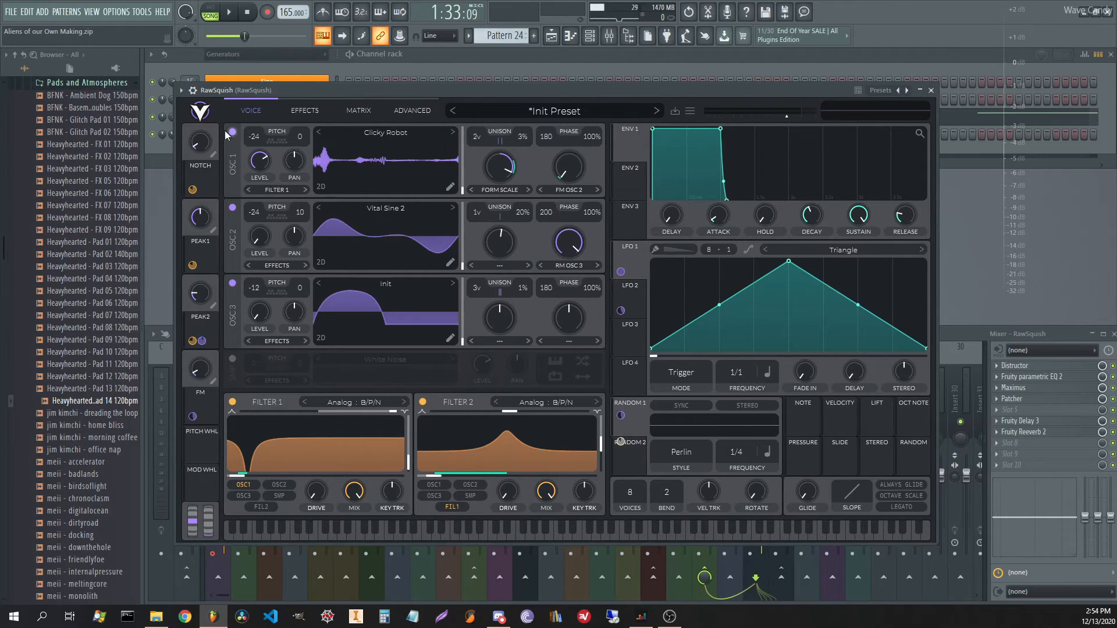
# - Audition oscillator 1 on its own with oscillators 2 and 3 switched off, and switch both back on
pyautogui.click(231, 208)
pyautogui.click(231, 283)
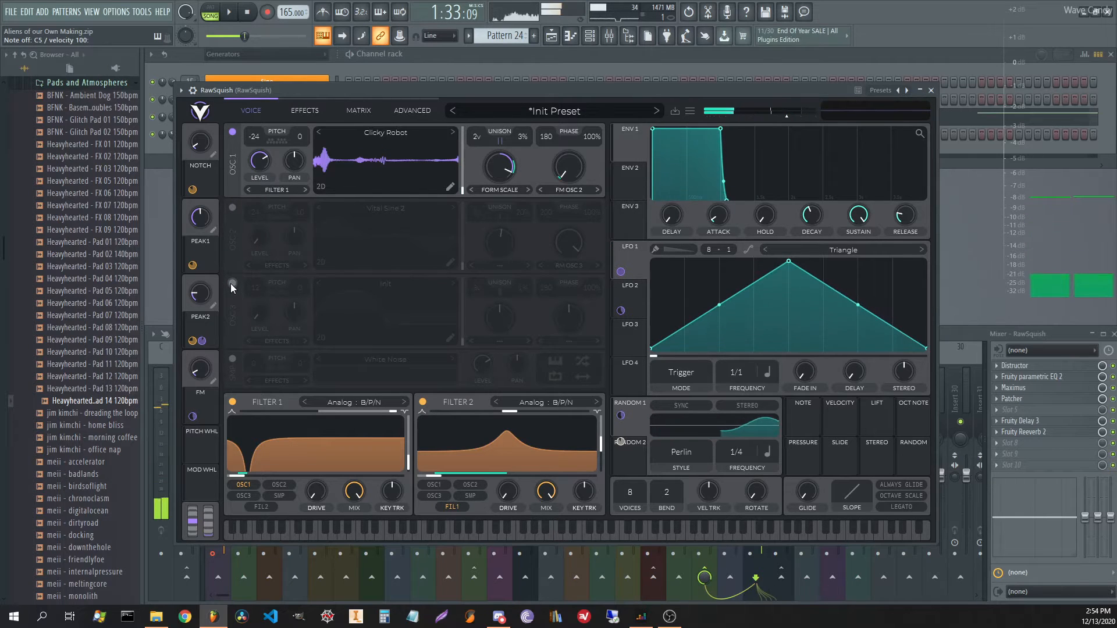
pyautogui.press('x')
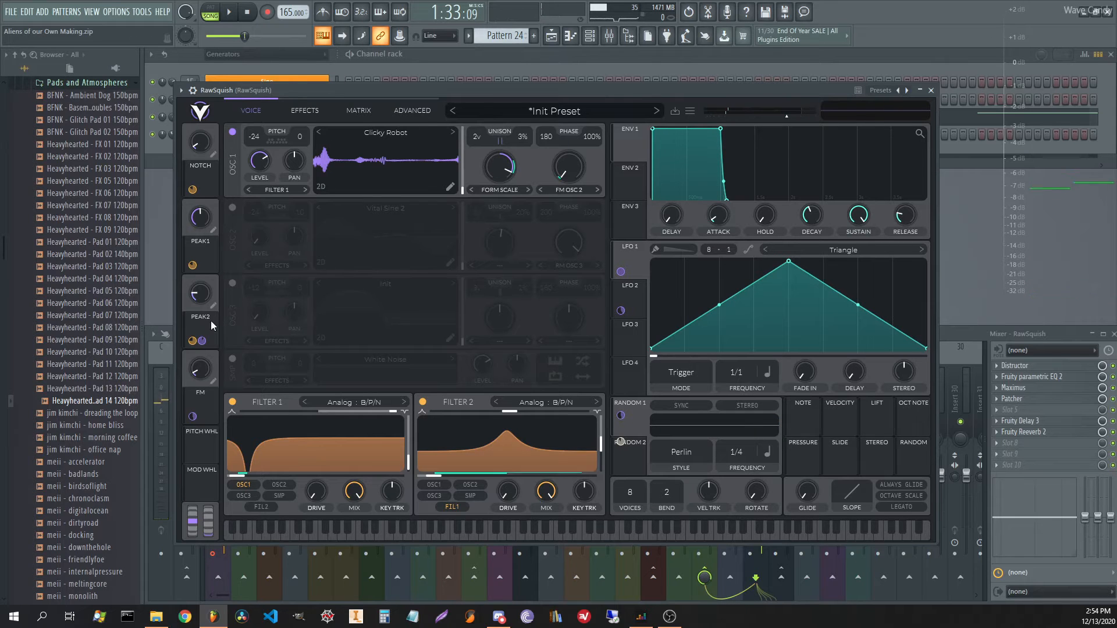
pyautogui.click(232, 210)
pyautogui.click(233, 283)
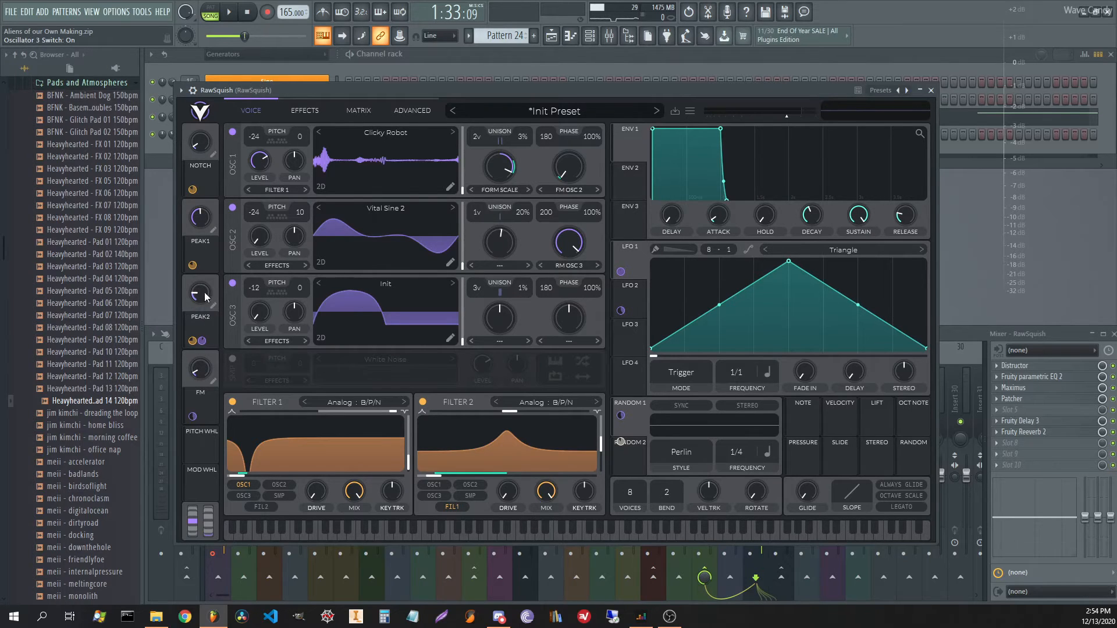
# - Lower the NOTCH macro to its minimum and raise the PEAK1 macro to its maximum, playing a note to audition
pyautogui.moveTo(201, 145); pyautogui.dragTo(224, 187)
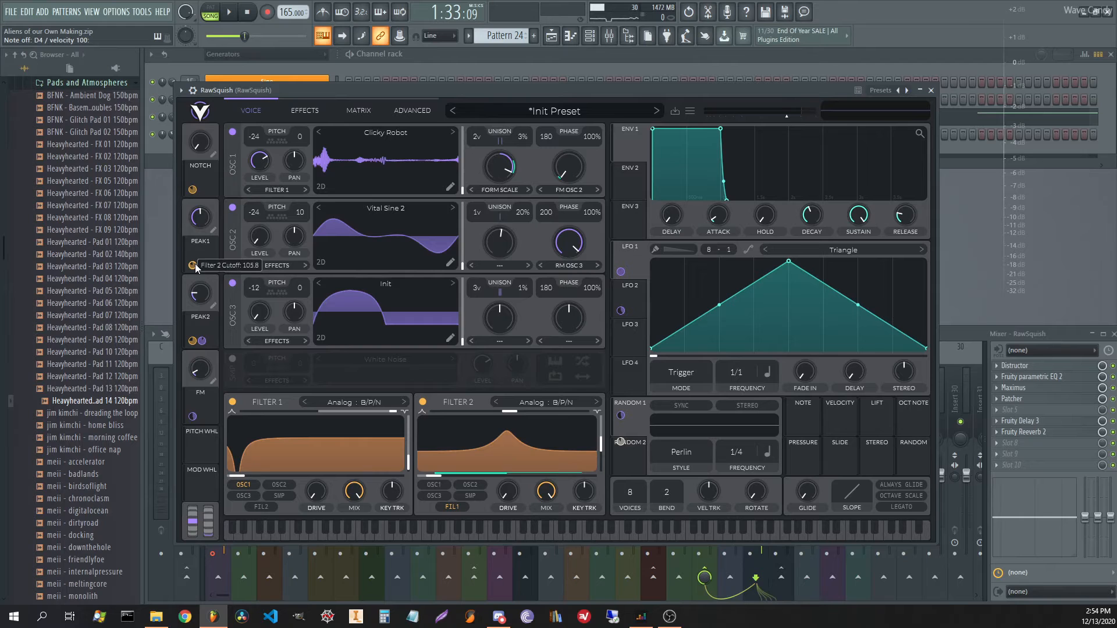
pyautogui.press('x')
pyautogui.moveTo(199, 217); pyautogui.dragTo(236, 161)
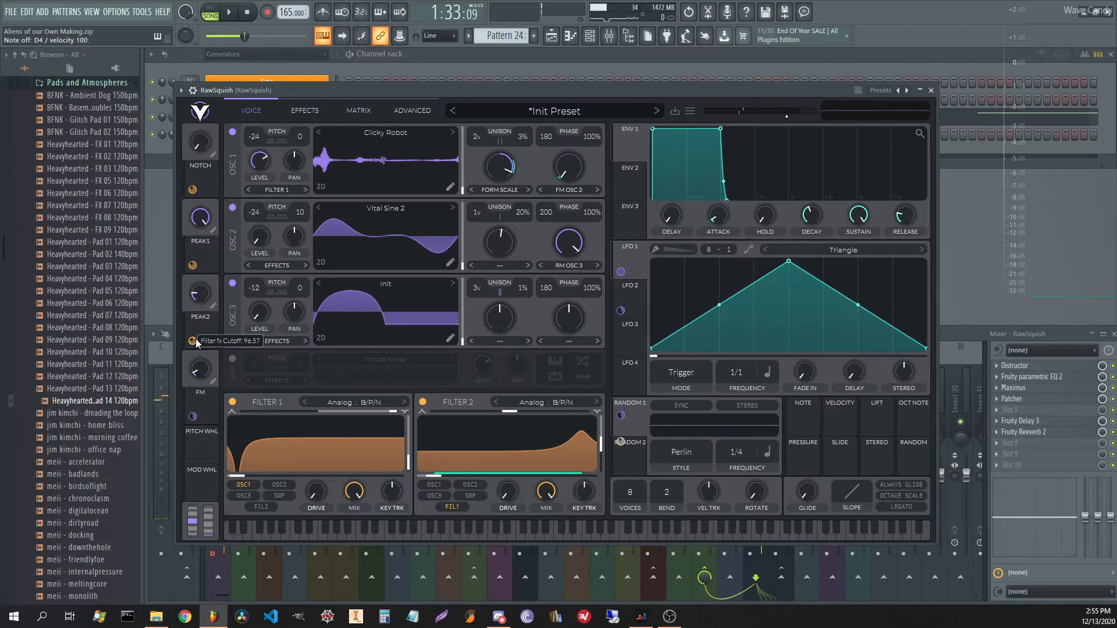
# - Check the effects chain, and raise the PEAK2 macro to about its midpoint while playing a note
pyautogui.click(303, 108)
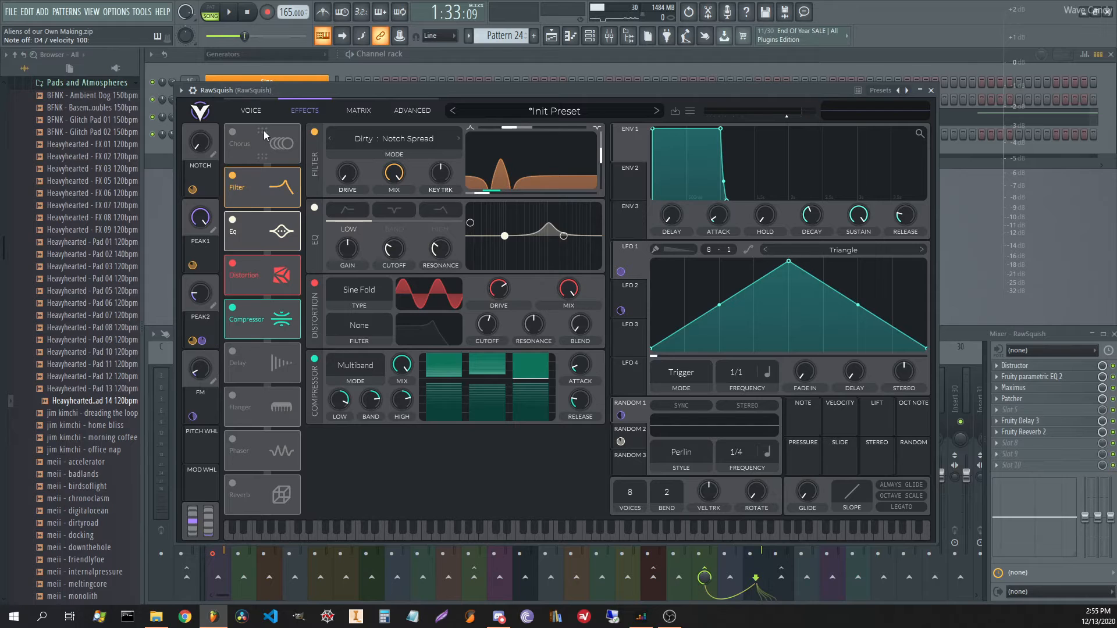
pyautogui.click(251, 110)
pyautogui.press('x')
pyautogui.moveTo(201, 294); pyautogui.dragTo(222, 254)
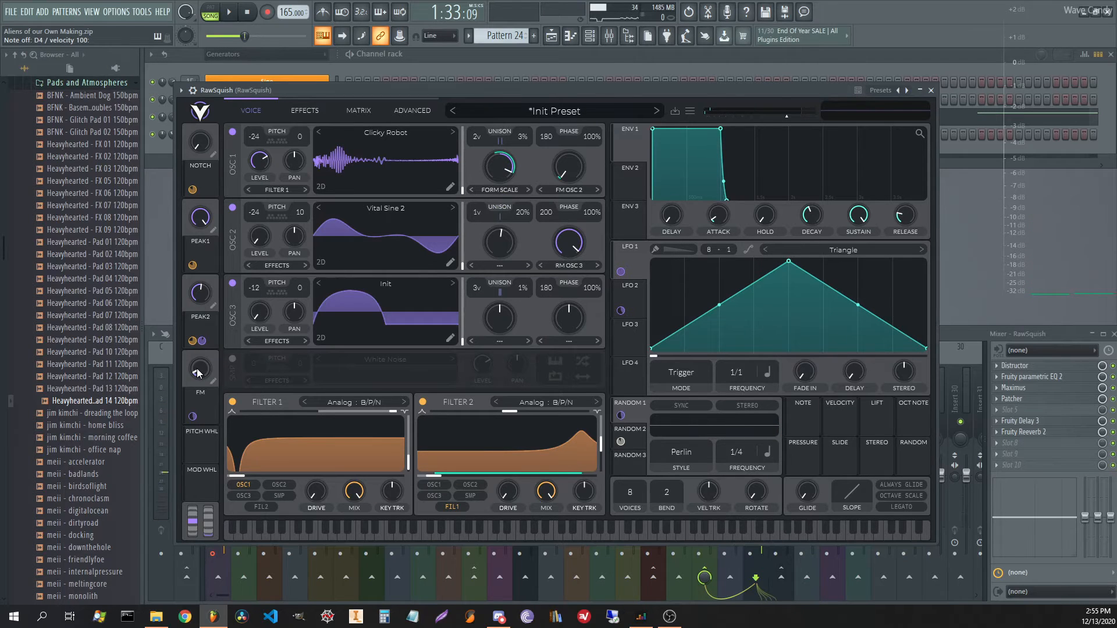
# - Sweep the FM macro up to 1.000 and back down to its minimum while playing a note
pyautogui.press('x')
pyautogui.moveTo(205, 370); pyautogui.dragTo(205, 314)
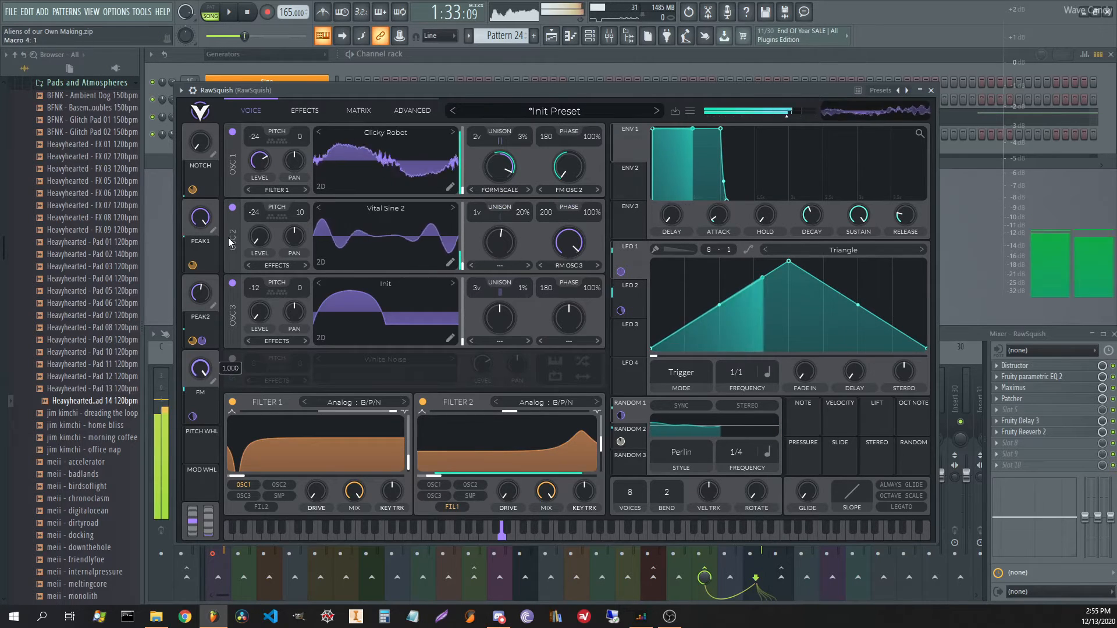
pyautogui.moveTo(273, 176); pyautogui.dragTo(239, 304)
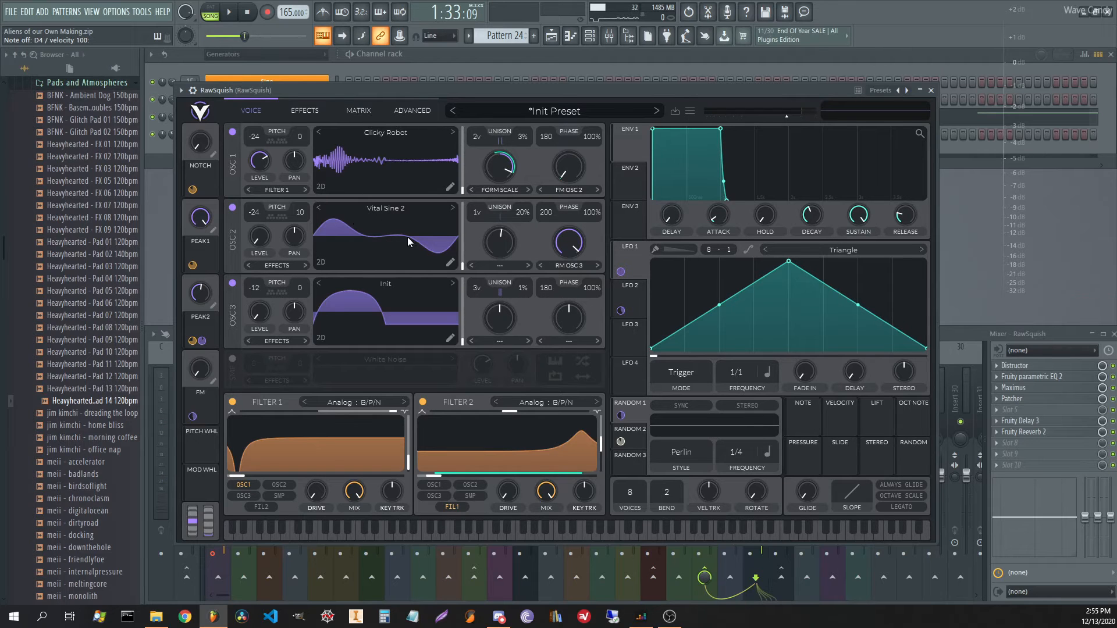
pyautogui.press('x')
# - Set oscillator 2's RM OSC 3 distortion amount to 95.5%
pyautogui.moveTo(572, 246)
pyautogui.scroll(2, 573, 246)
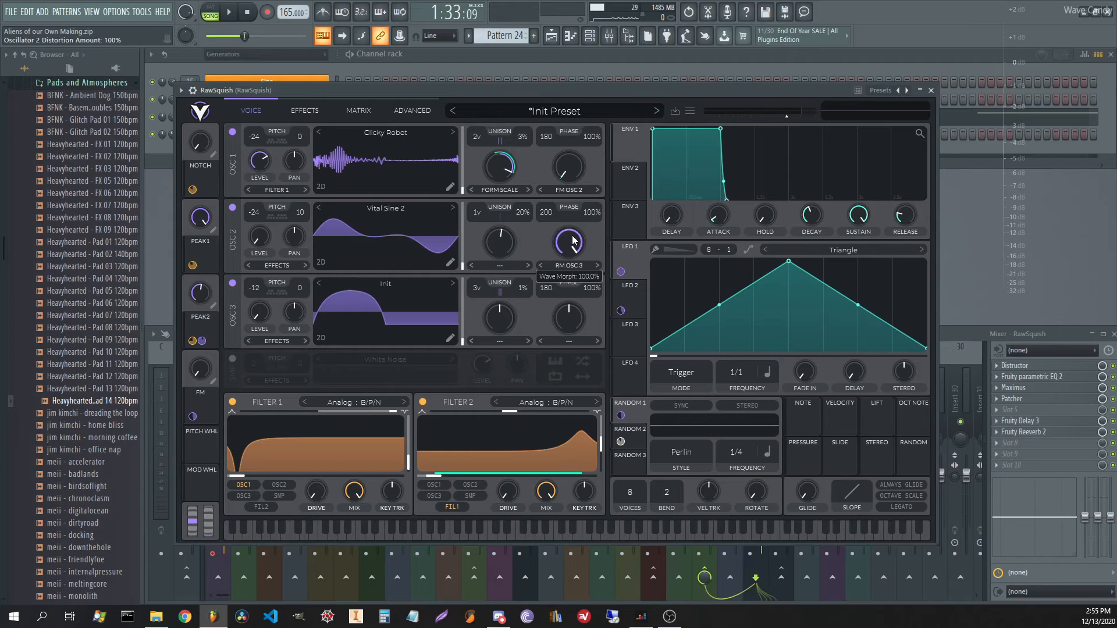
pyautogui.scroll(-2, 573, 241)
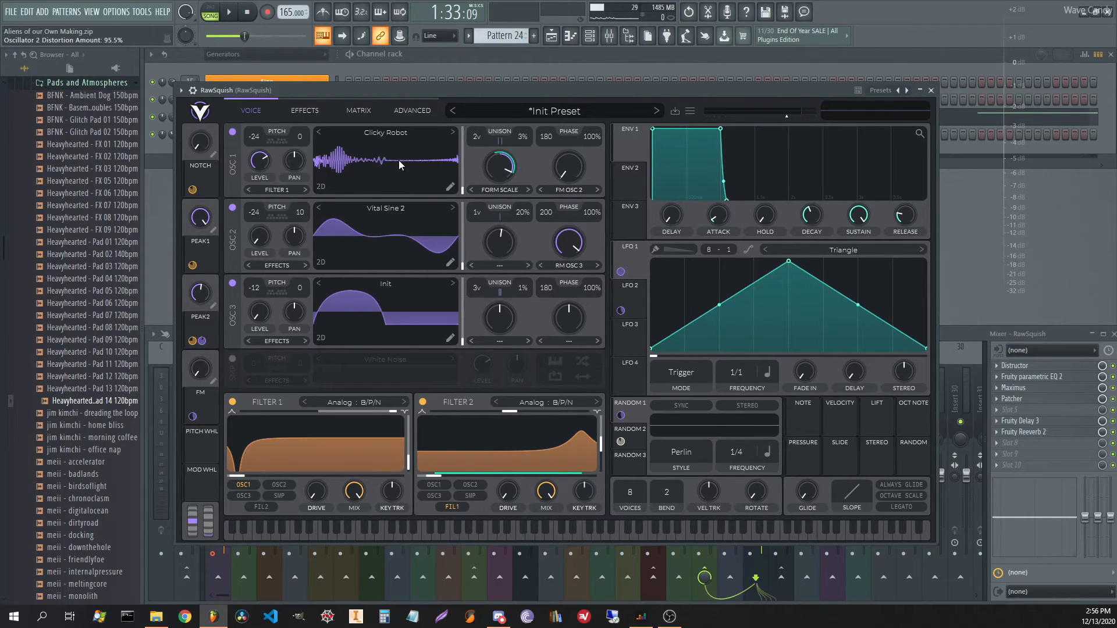
# - Review the synth's effects chain and Random 2 modulator while playing a note, and close the synth
pyautogui.click(287, 111)
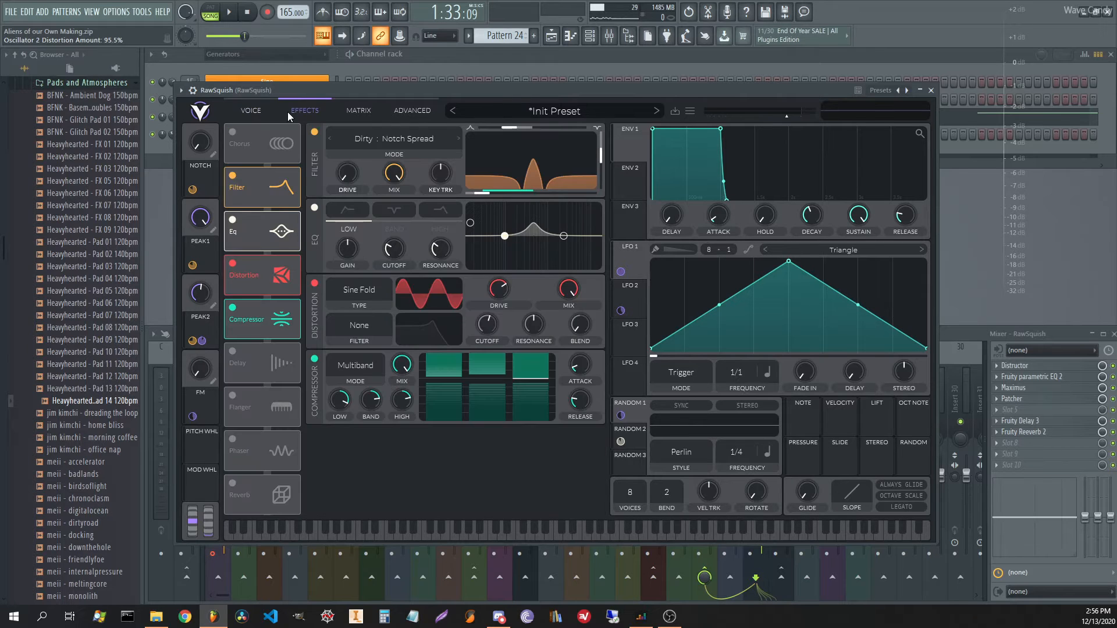
pyautogui.press('x')
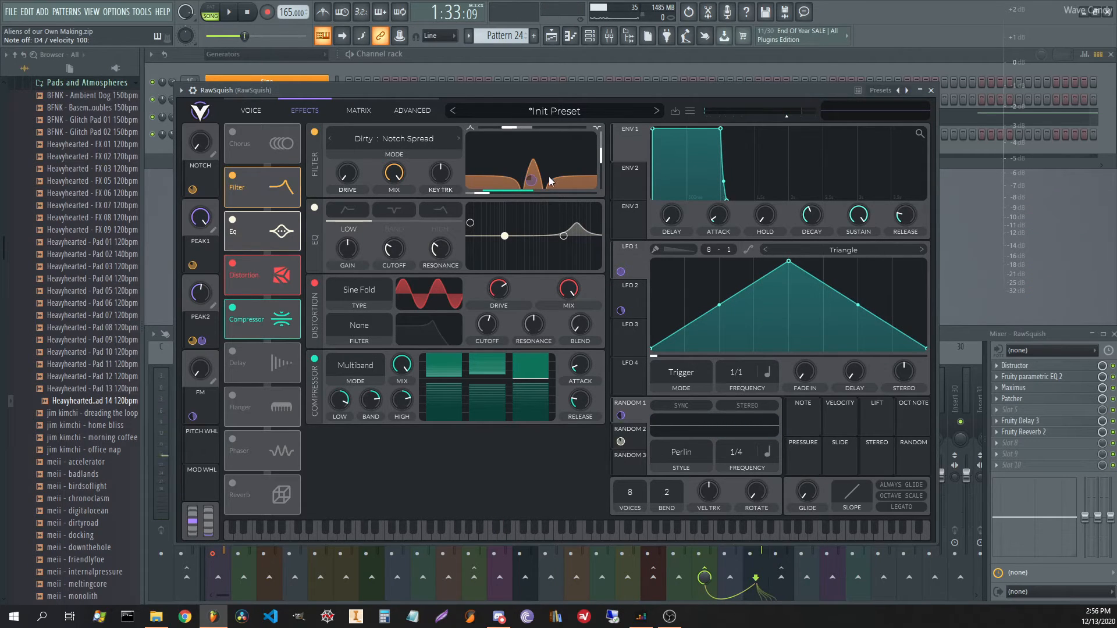
pyautogui.click(637, 440)
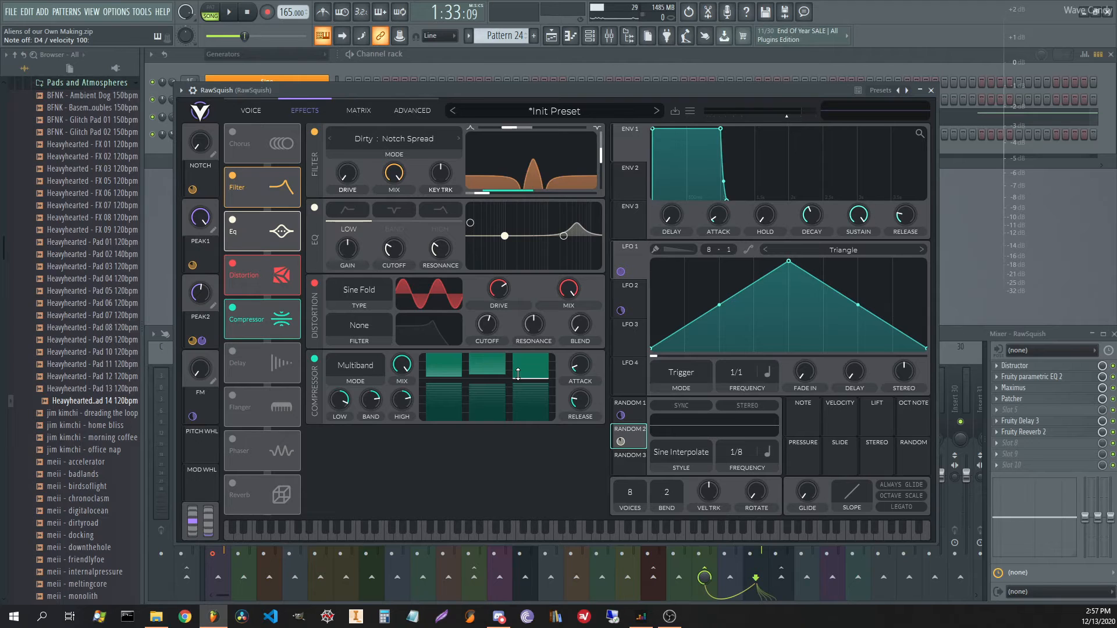
pyautogui.click(930, 90)
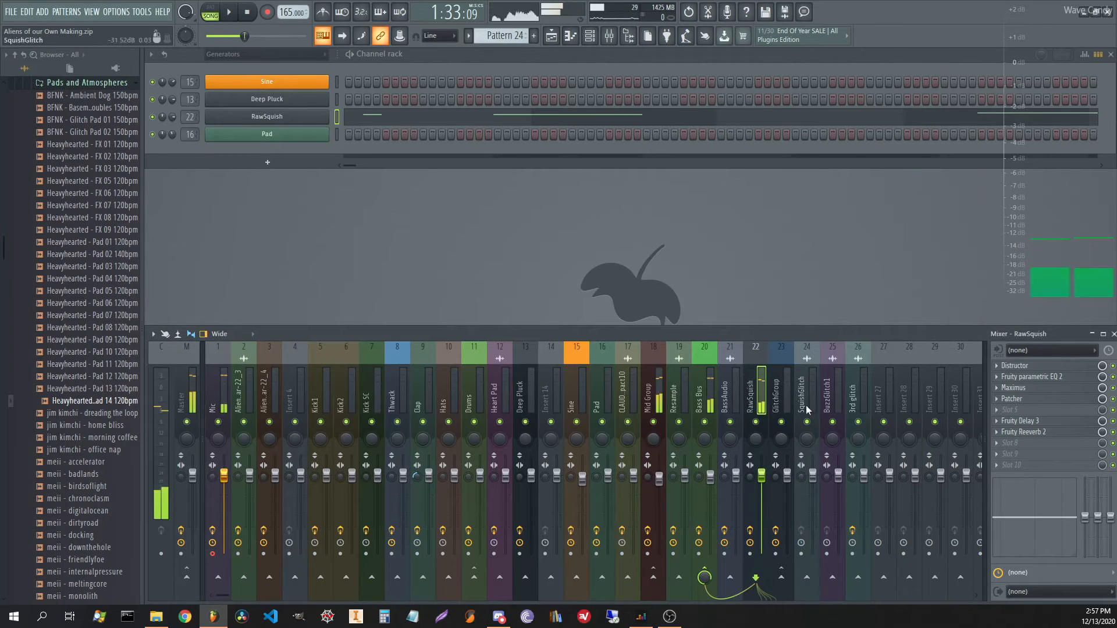
# - Inspect the Distructor and Fruity Parametric EQ 2 settings on the RawSquish mixer track
pyautogui.click(1053, 368)
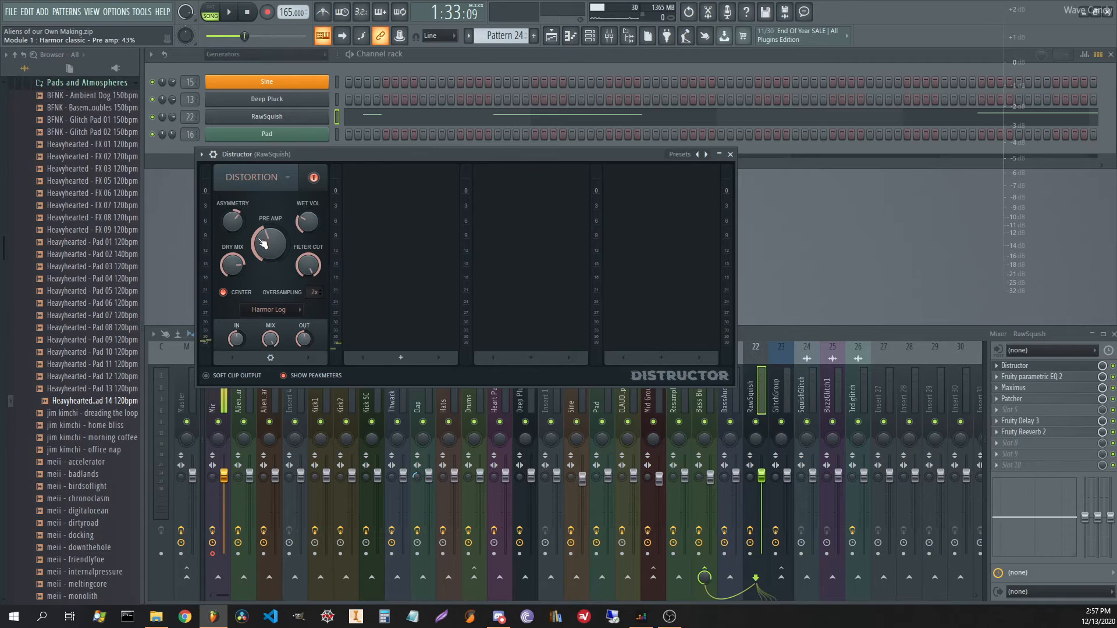
pyautogui.click(1033, 367)
pyautogui.click(1033, 366)
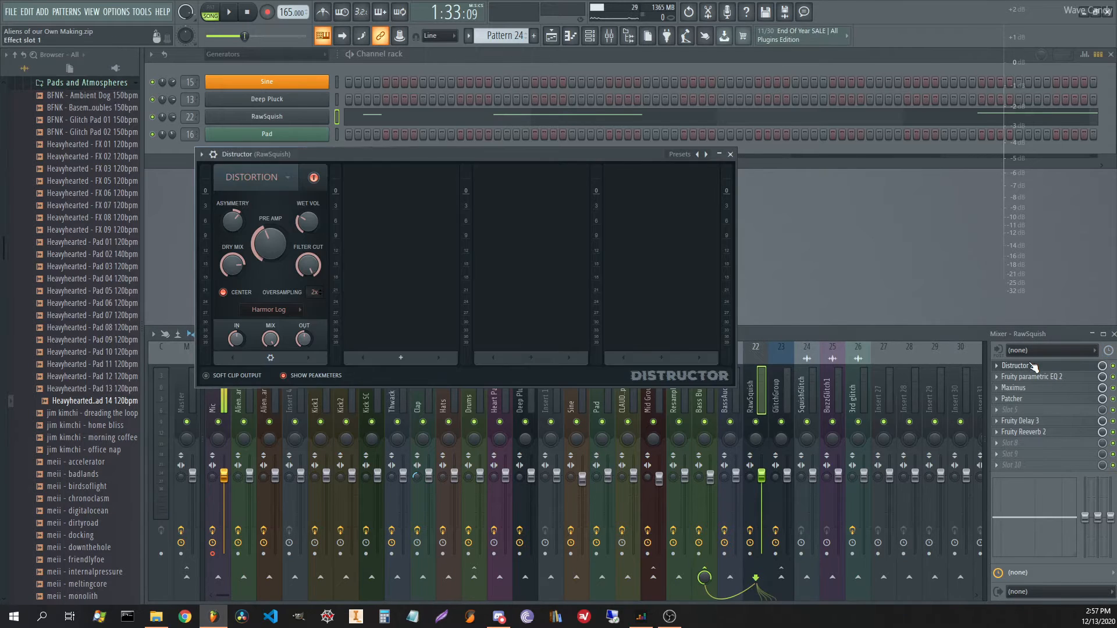
pyautogui.click(1034, 366)
pyautogui.click(1033, 378)
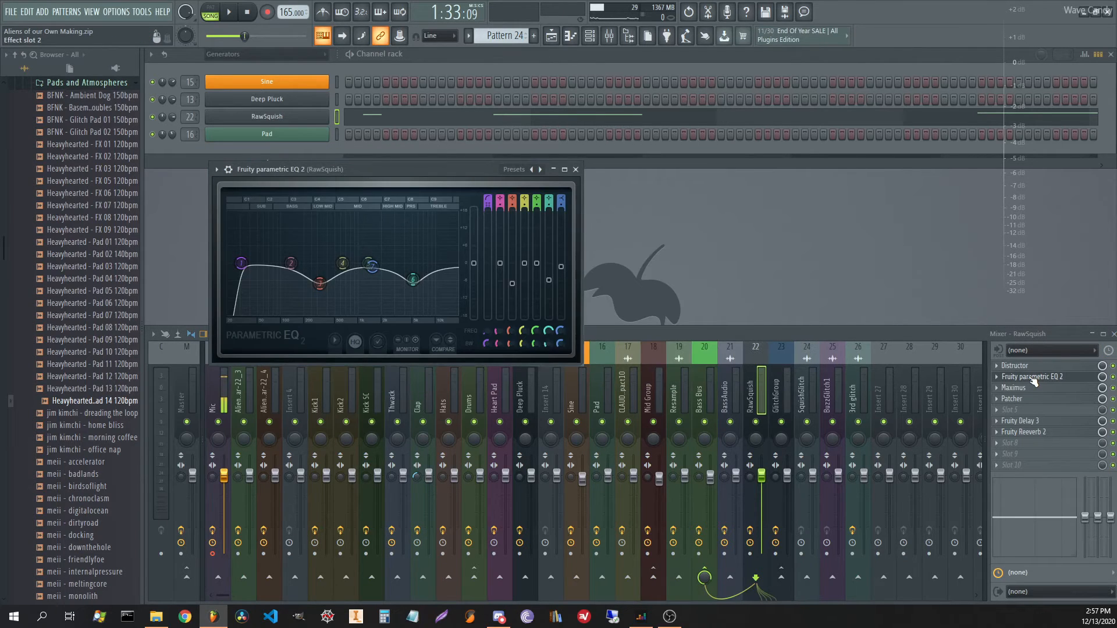
pyautogui.click(1033, 378)
# - Inspect the low and high band curves of Maximus on the RawSquish mixer track
pyautogui.click(1033, 388)
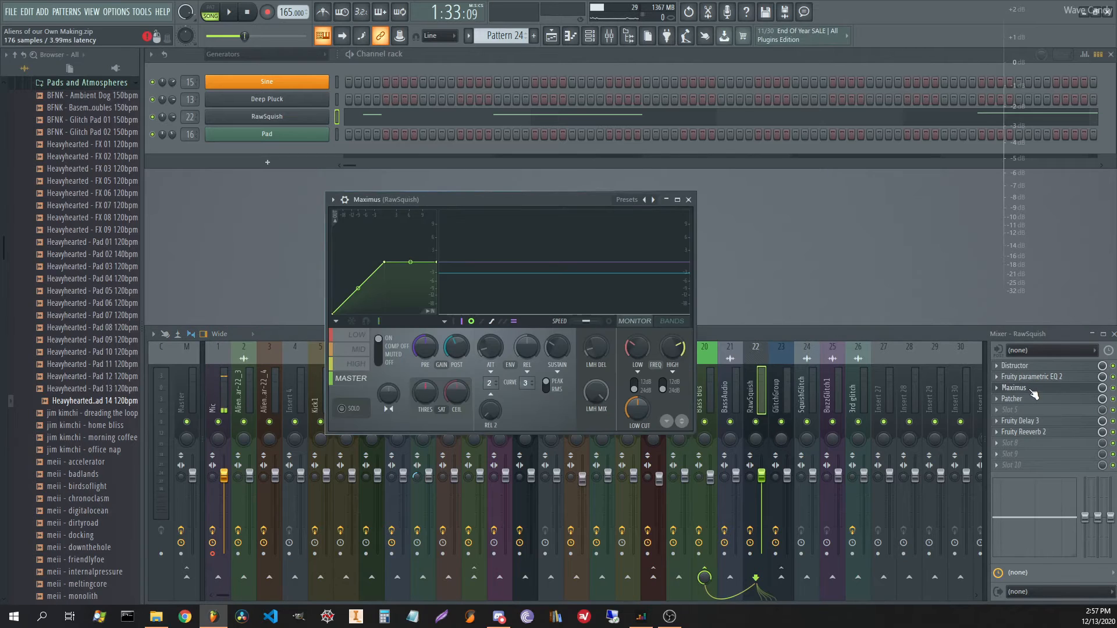
pyautogui.click(364, 337)
pyautogui.click(357, 364)
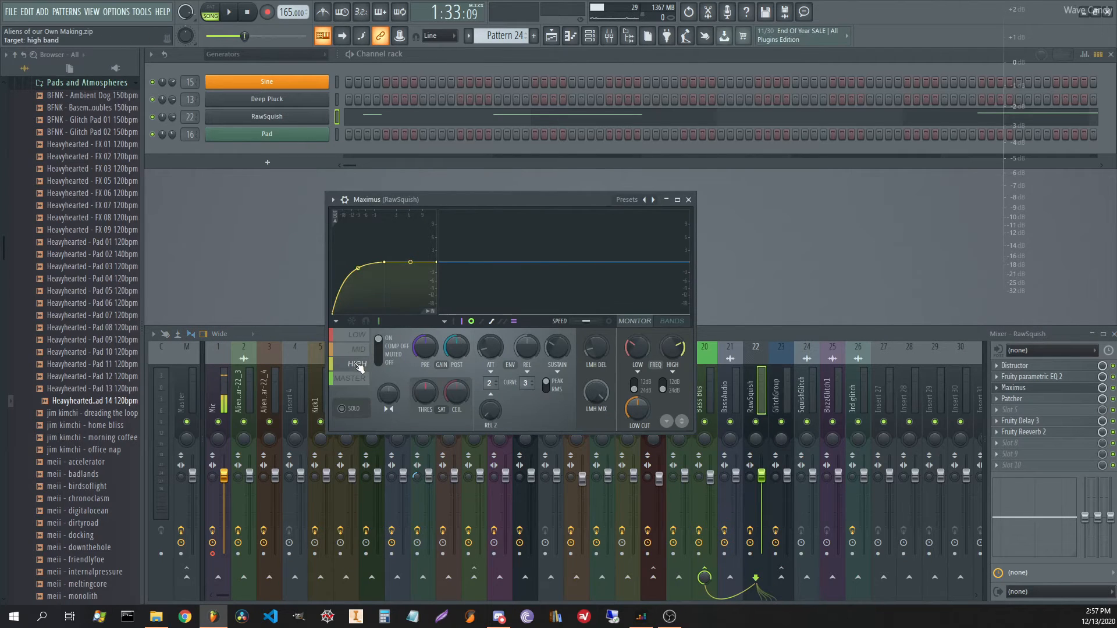
pyautogui.click(1033, 388)
# - Examine the routing map of the Patcher effect on the RawSquish mixer track
pyautogui.click(1033, 399)
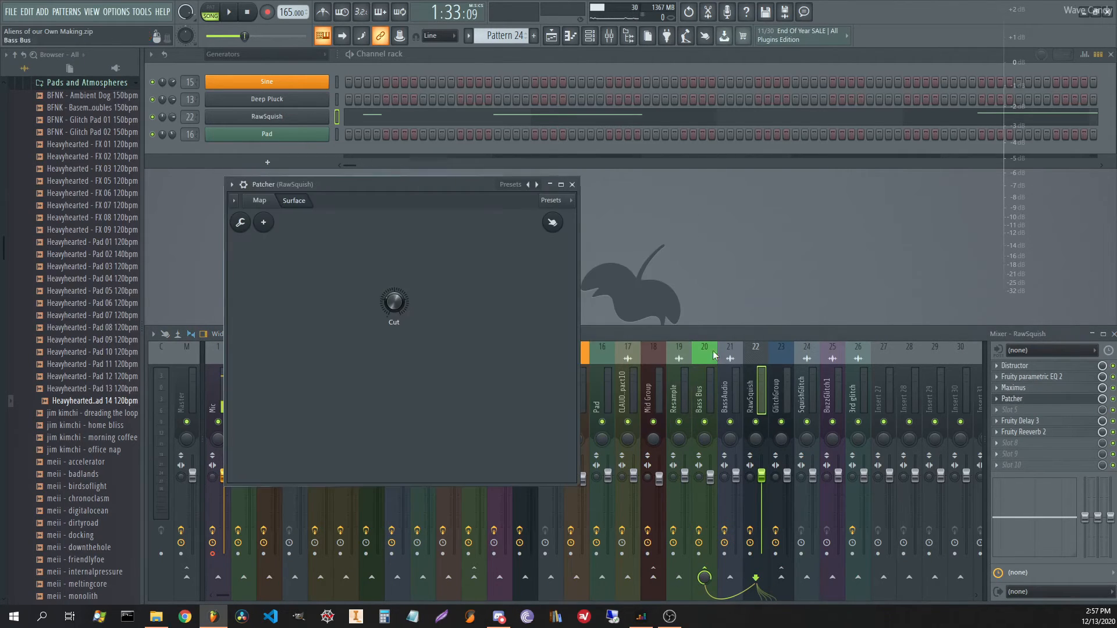
pyautogui.click(263, 201)
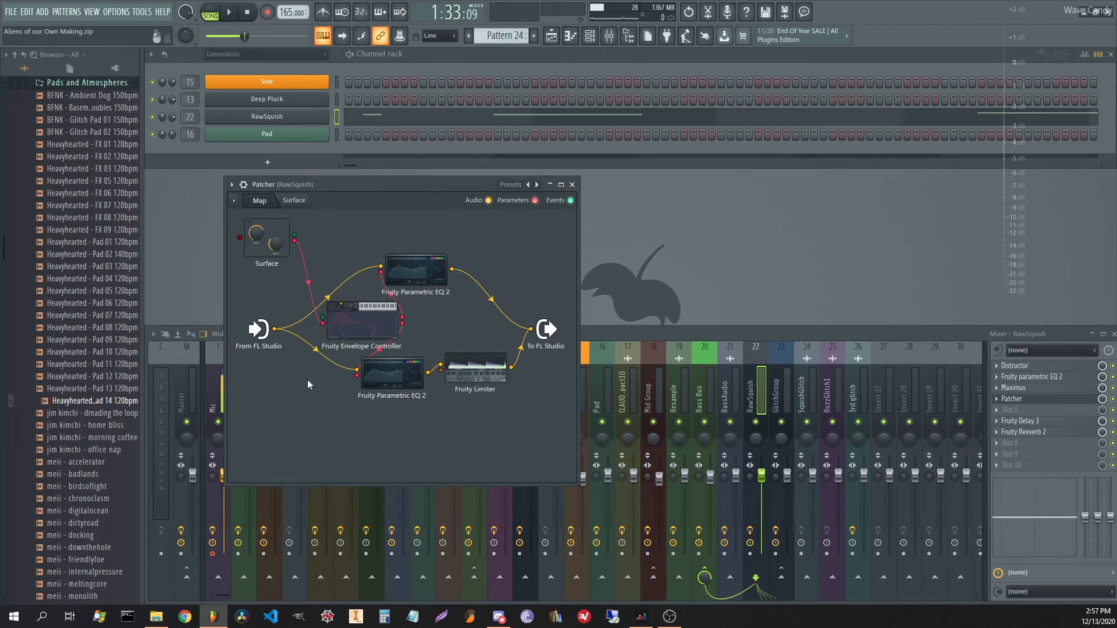
pyautogui.click(572, 185)
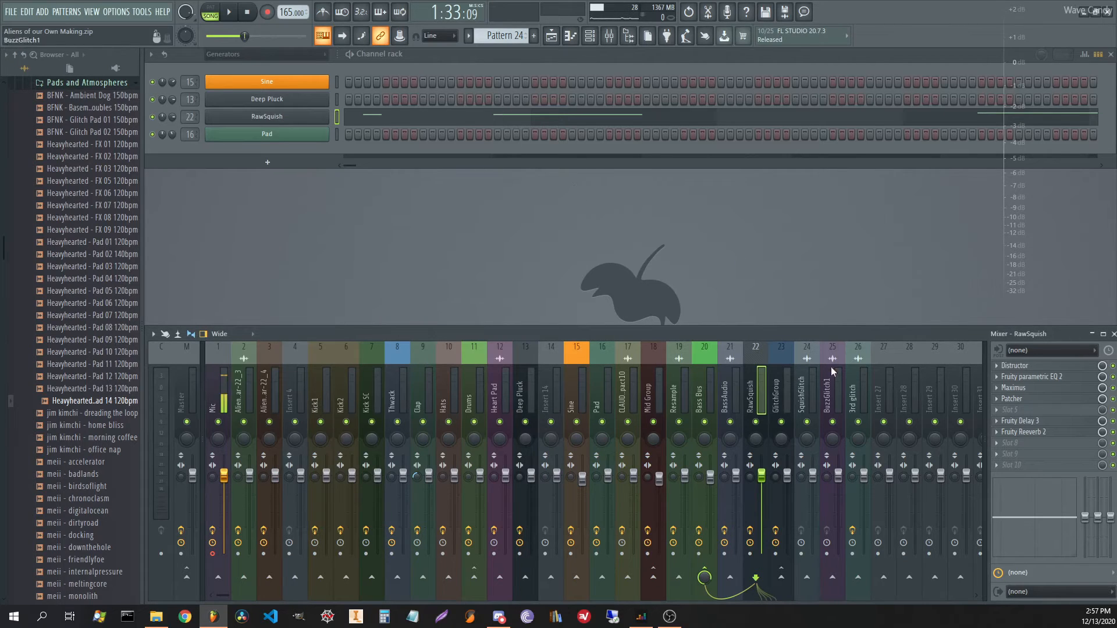
pyautogui.click(1039, 400)
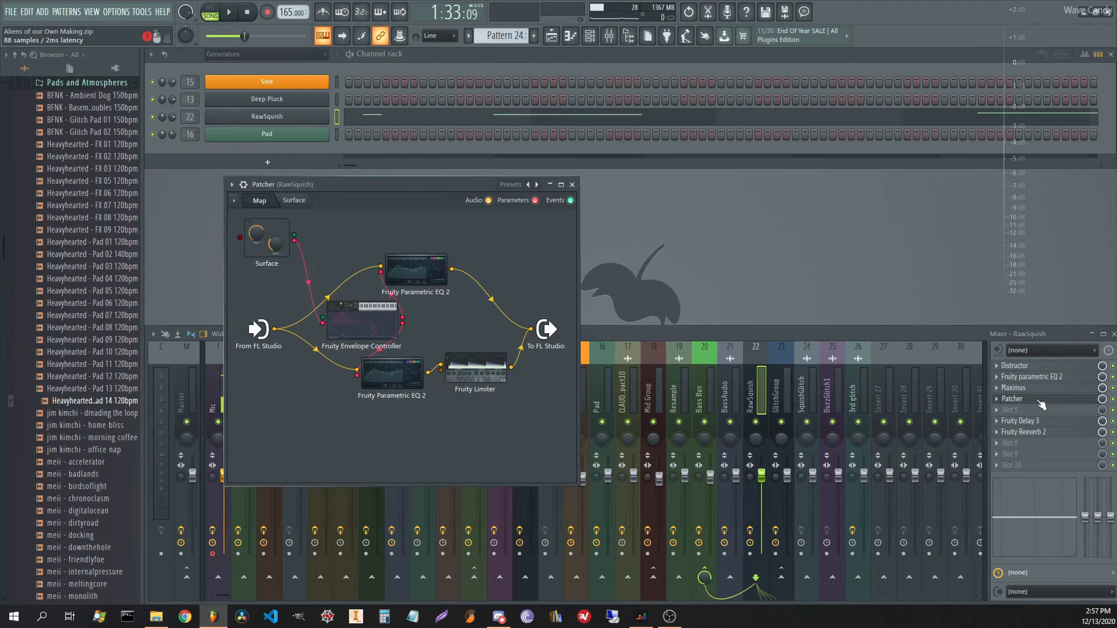
pyautogui.click(1040, 400)
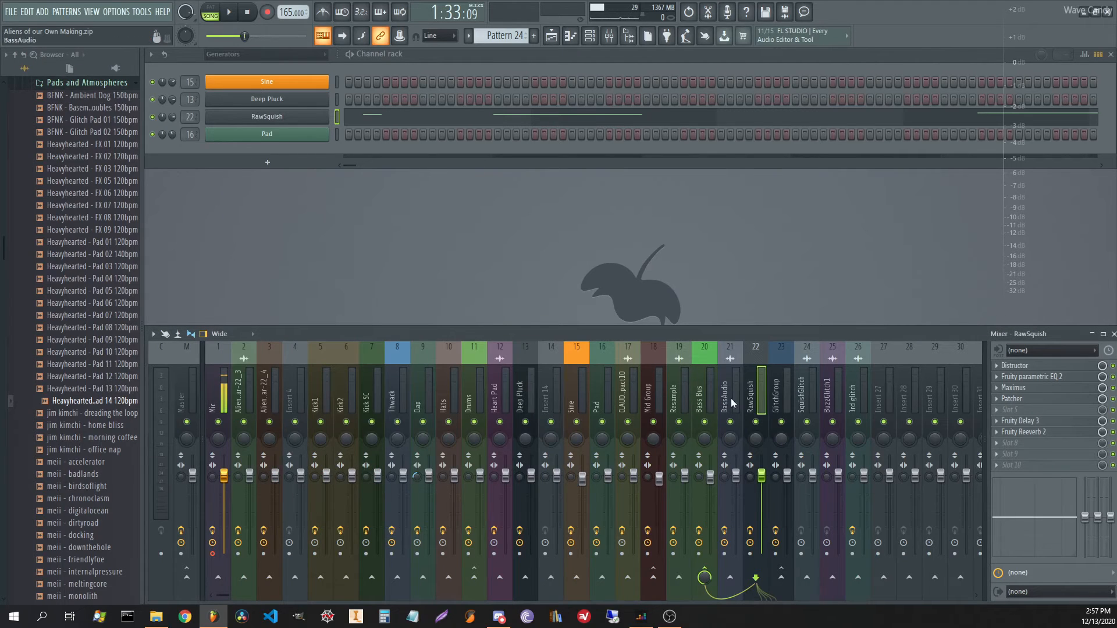
# - Examine the routing map of the Patcher effect on the Bass Bus mixer track
pyautogui.click(706, 395)
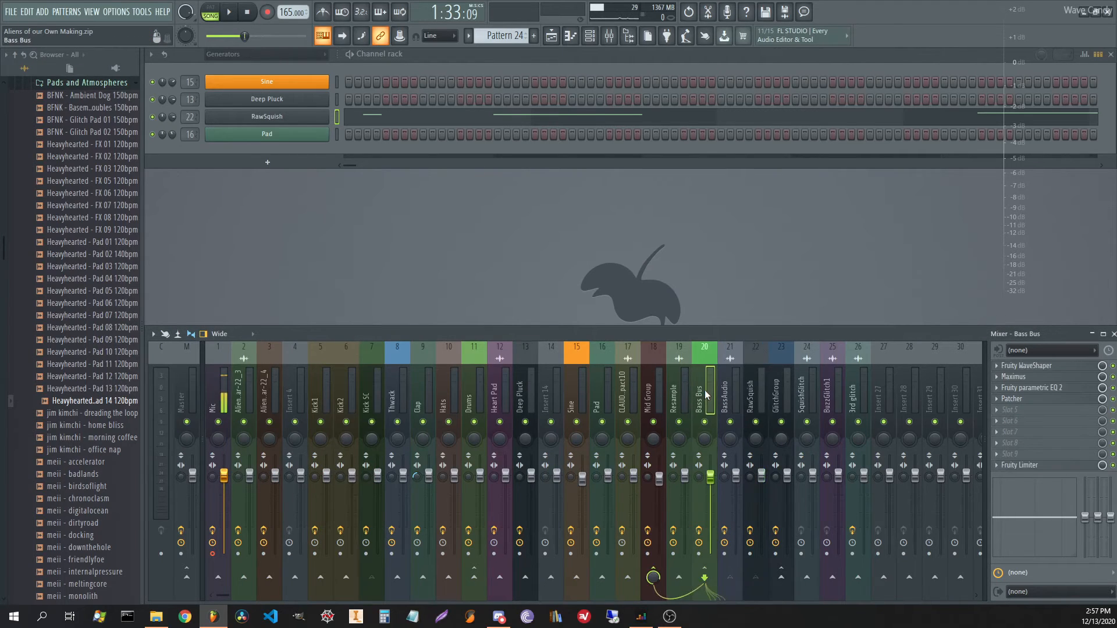
pyautogui.click(1038, 399)
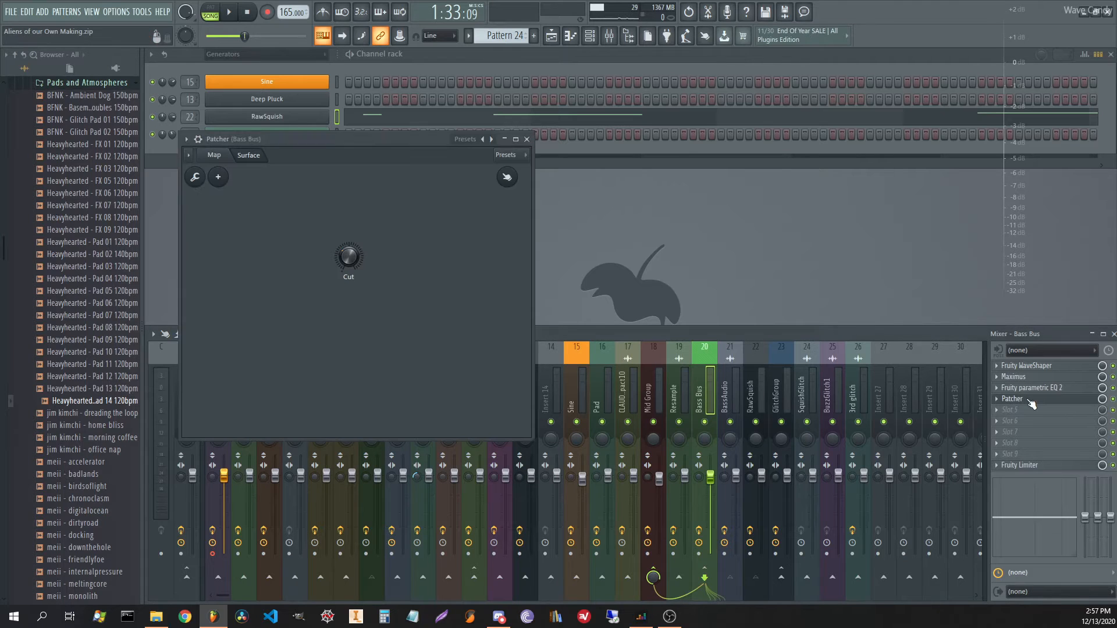
pyautogui.click(214, 155)
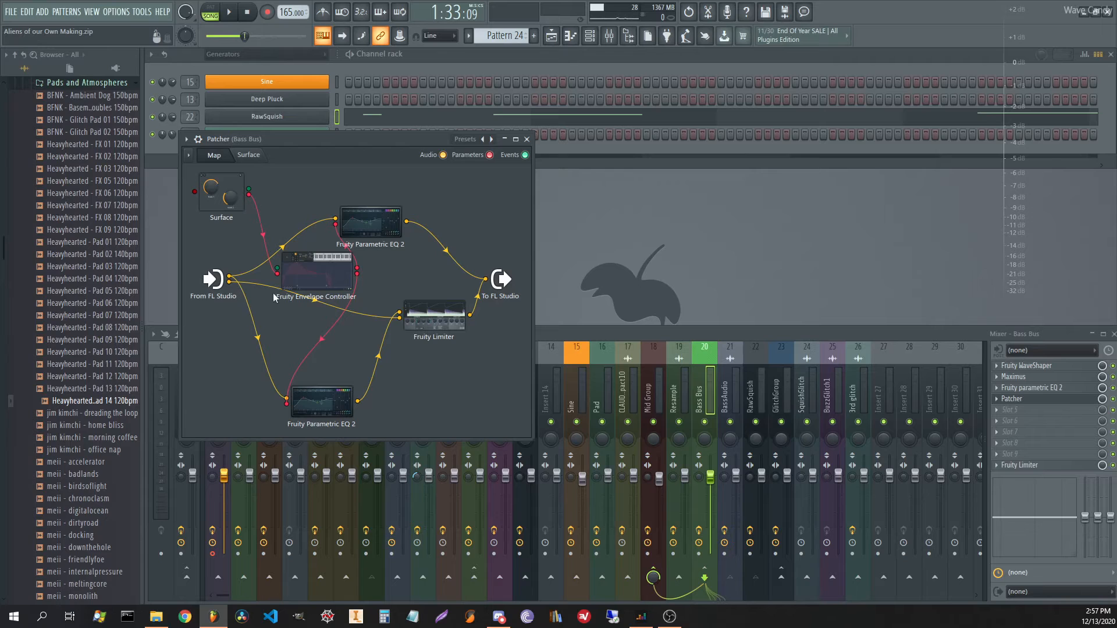
pyautogui.click(526, 139)
# - Trace the mixer routing from RawSquish through Bass Bus to Mid Group
pyautogui.click(734, 407)
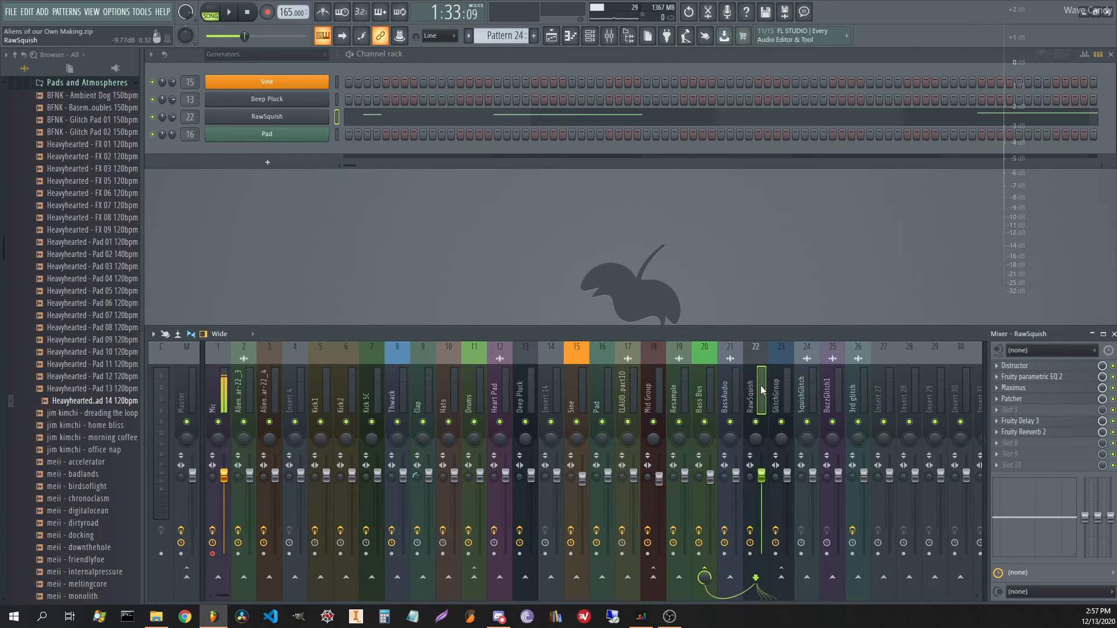
pyautogui.click(314, 116)
pyautogui.click(705, 406)
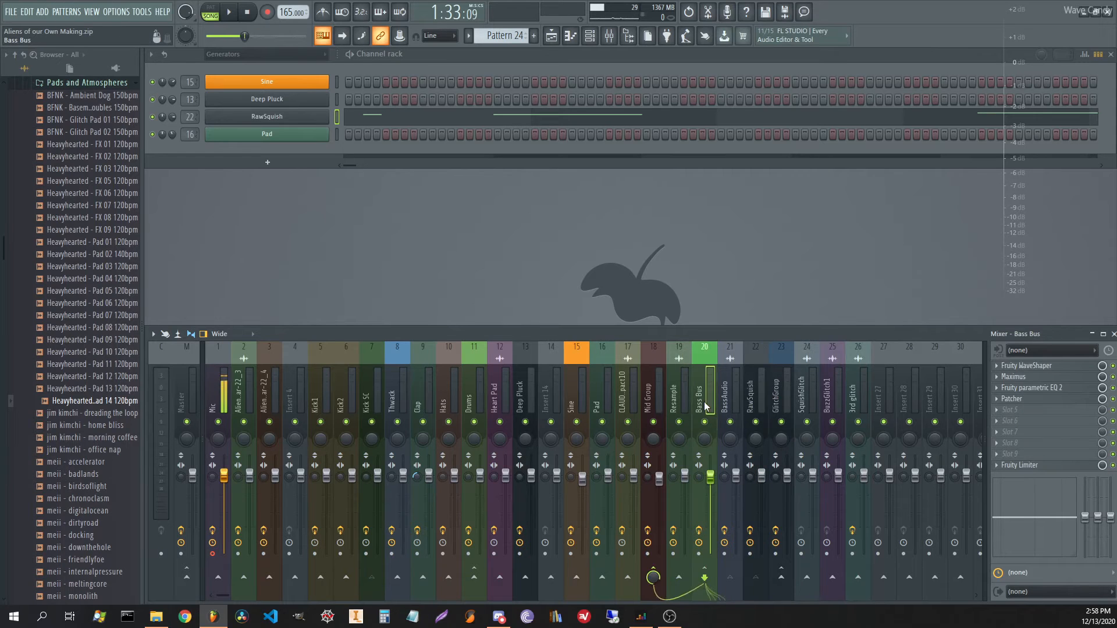
pyautogui.click(652, 386)
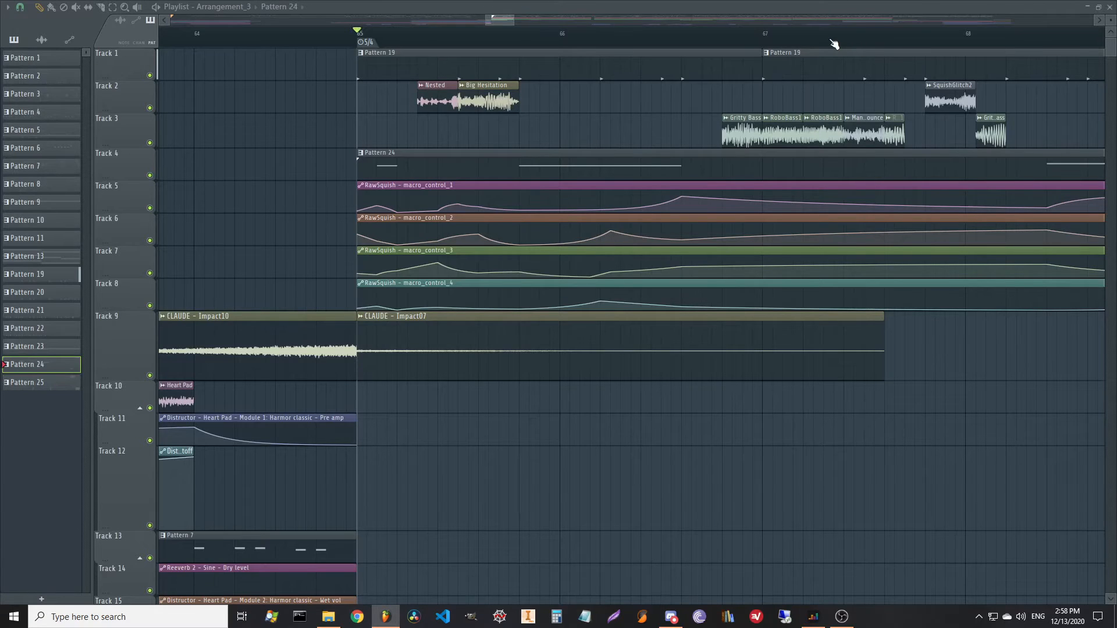
# - Examine the RawSquish macro automation clips in the playlist from bar 65 onward, alongside the Pattern 24 notes
pyautogui.scroll(-3, 833, 44)
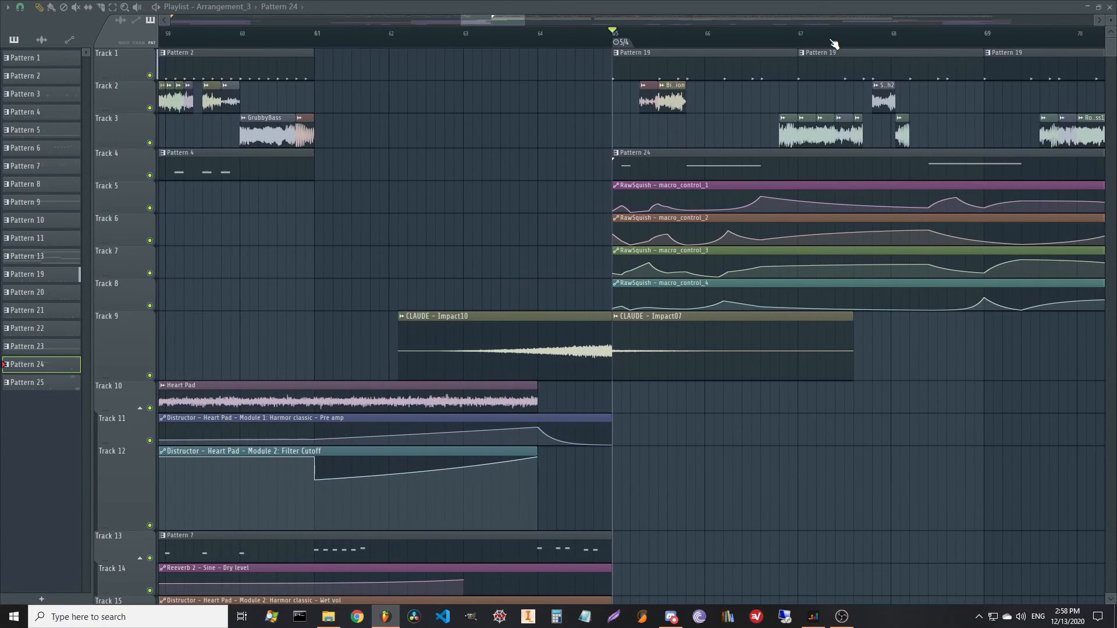
pyautogui.scroll(-2, 834, 44)
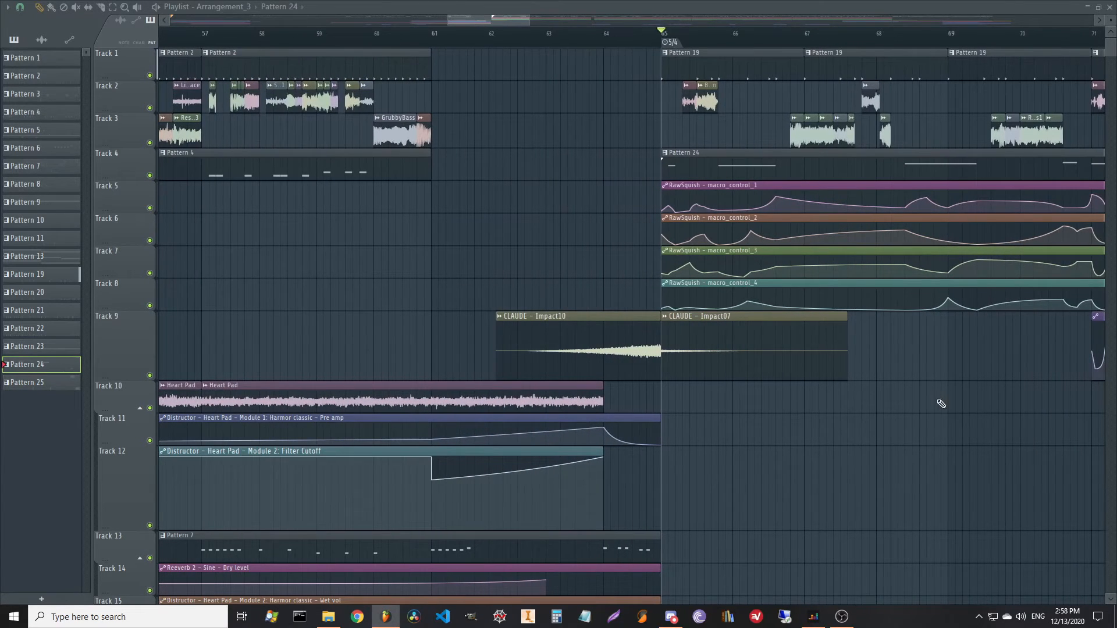
pyautogui.moveTo(872, 424); pyautogui.dragTo(602, 465)
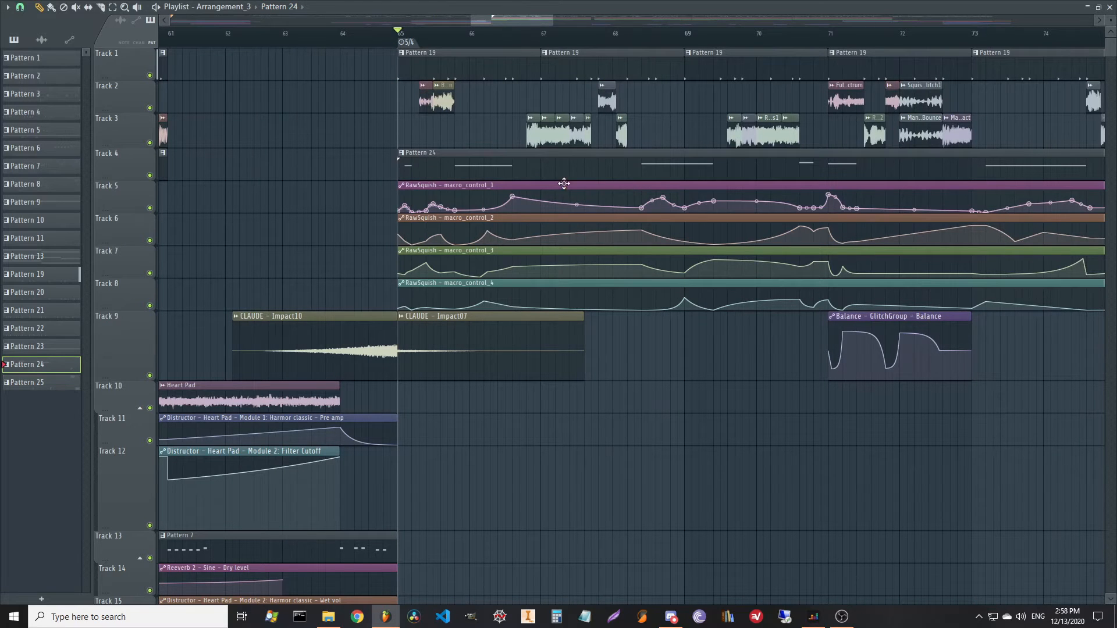
pyautogui.scroll(3, 432, 30)
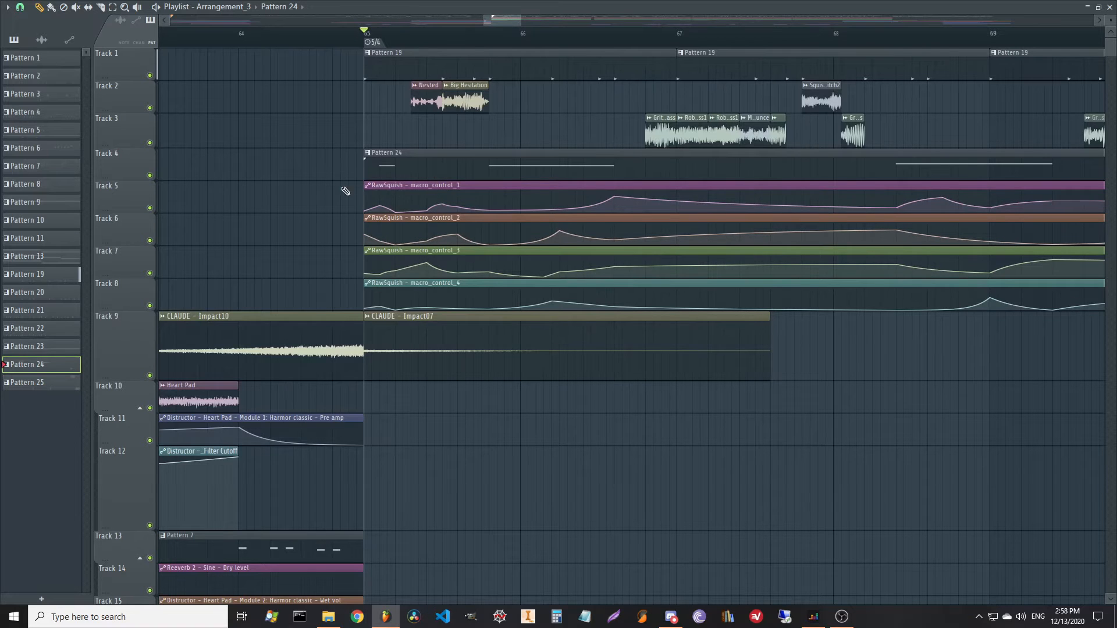
pyautogui.moveTo(326, 188); pyautogui.dragTo(233, 184)
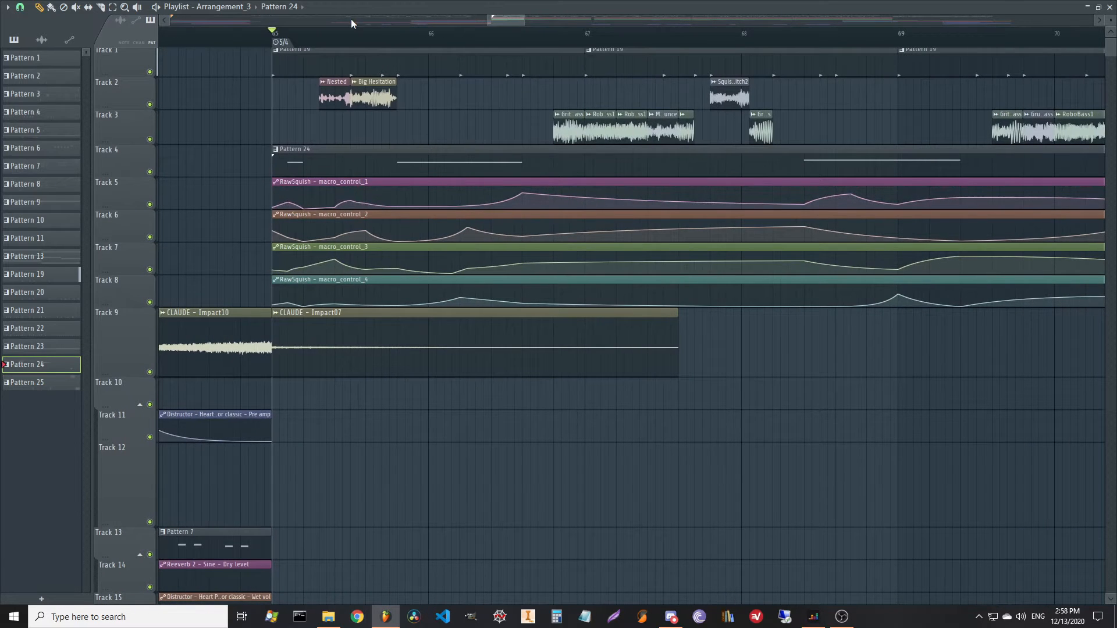
pyautogui.scroll(-4, 358, 46)
pyautogui.scroll(4, 358, 45)
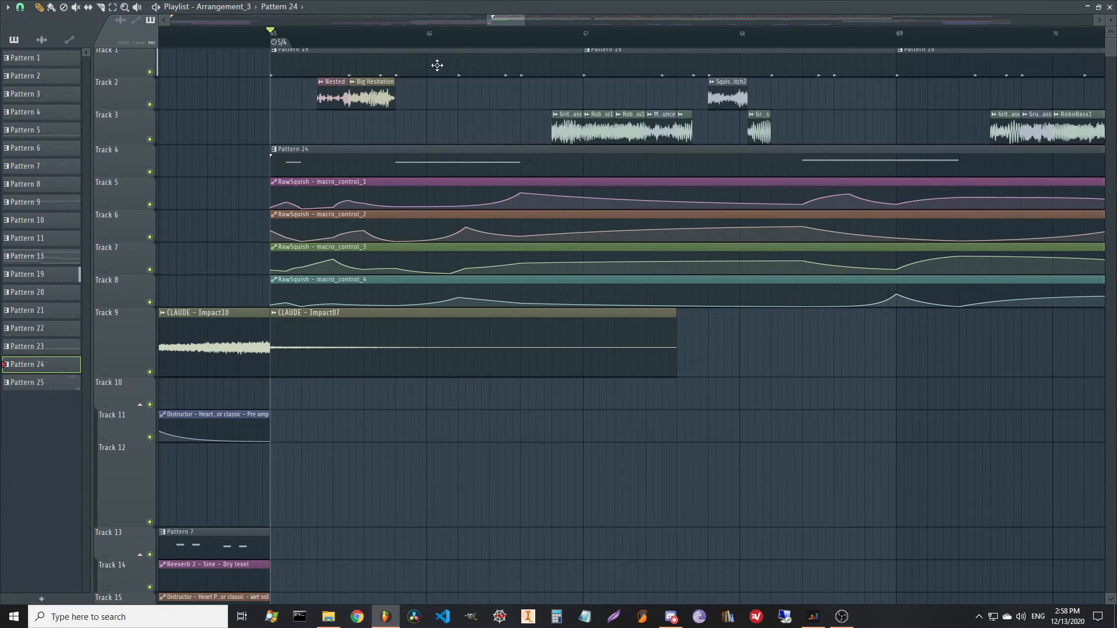
pyautogui.scroll(-4, 412, 40)
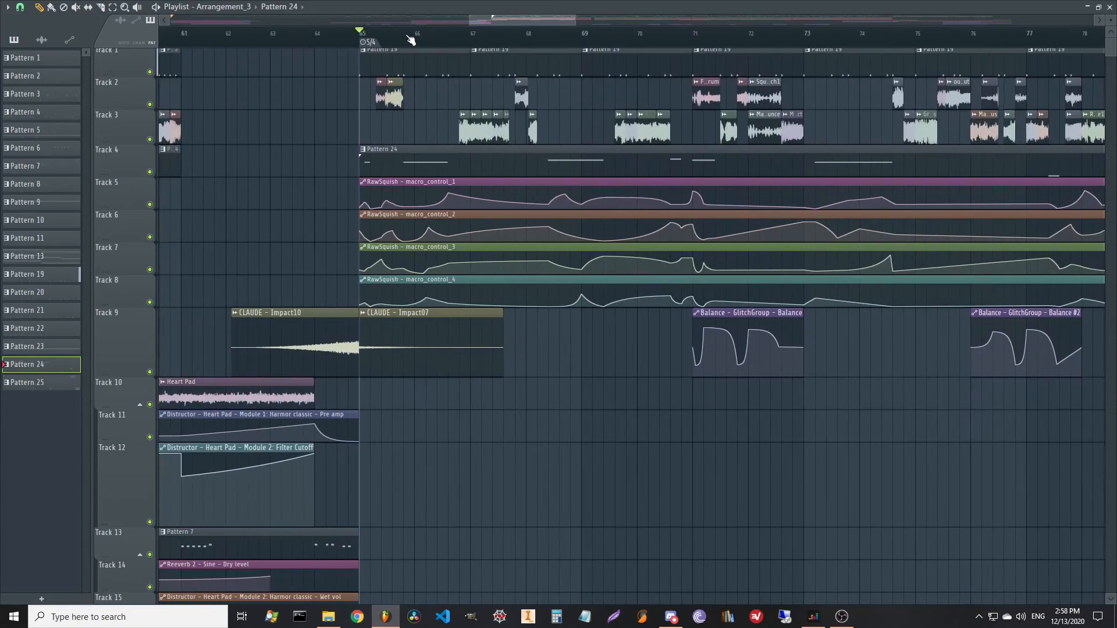
pyautogui.scroll(-6, 410, 40)
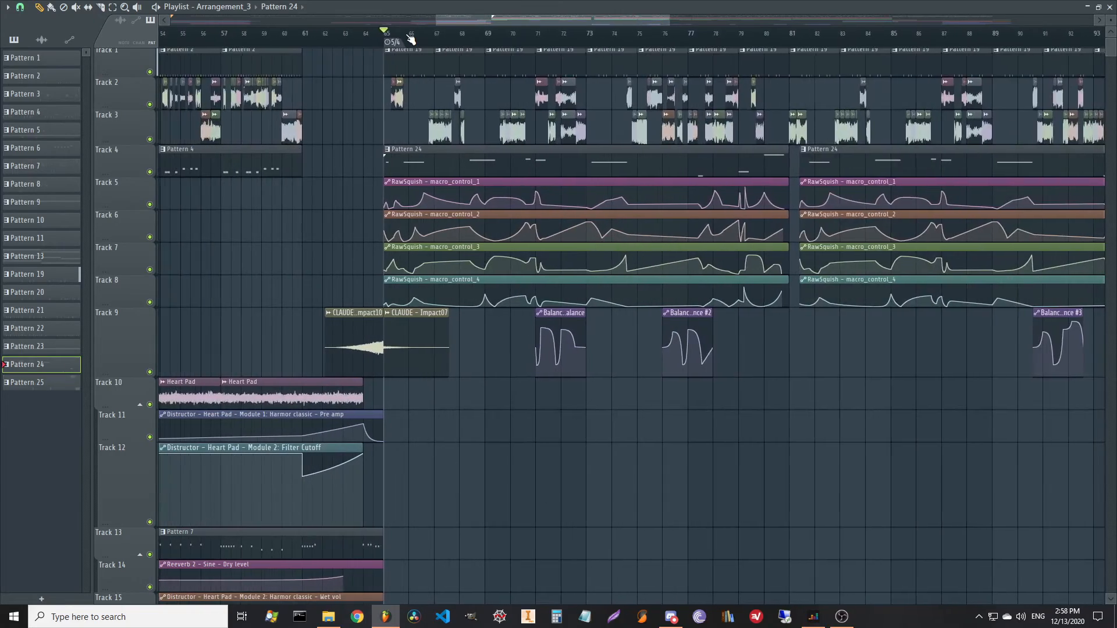
# - Select the Pattern 13 clip on Track 10 and set the playback position to its start at bar 129
pyautogui.scroll(-3, 411, 39)
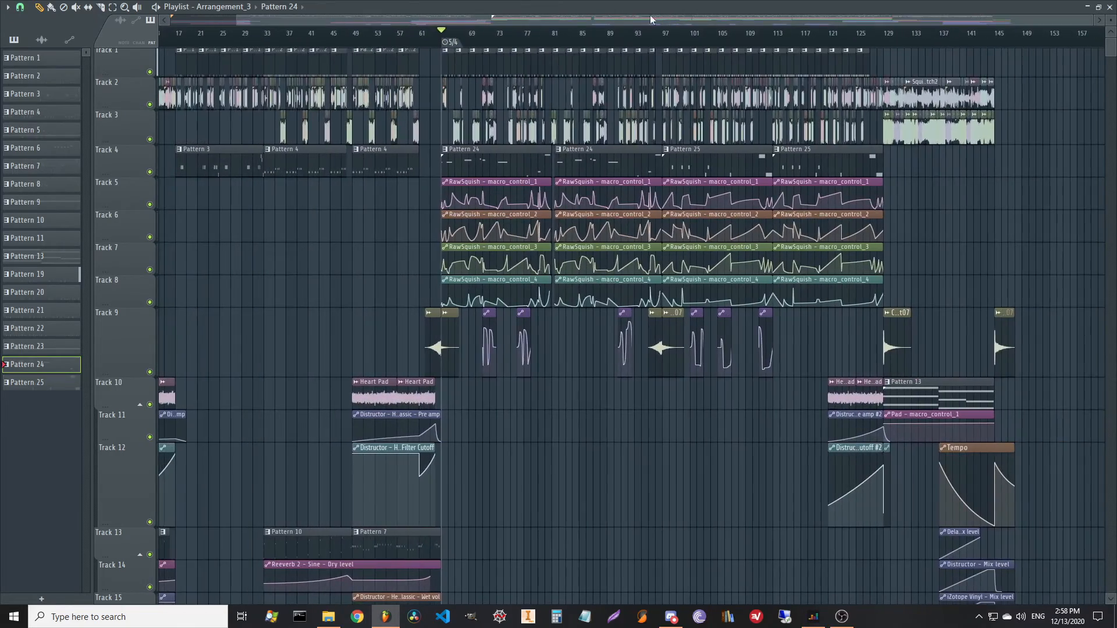
pyautogui.scroll(6, 934, 39)
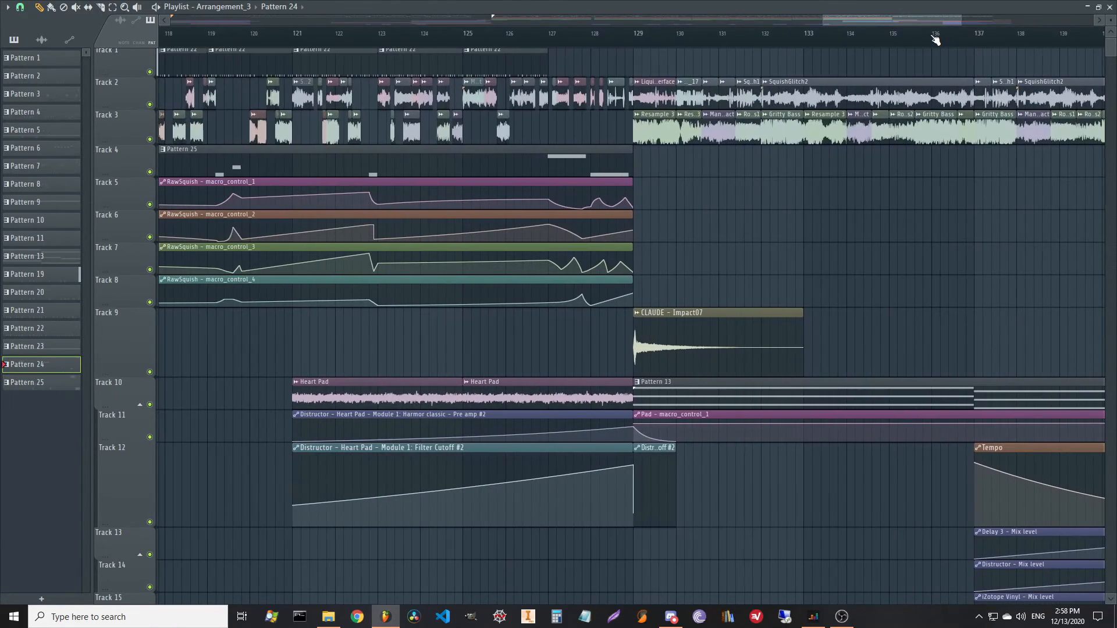
pyautogui.scroll(-3, 871, 40)
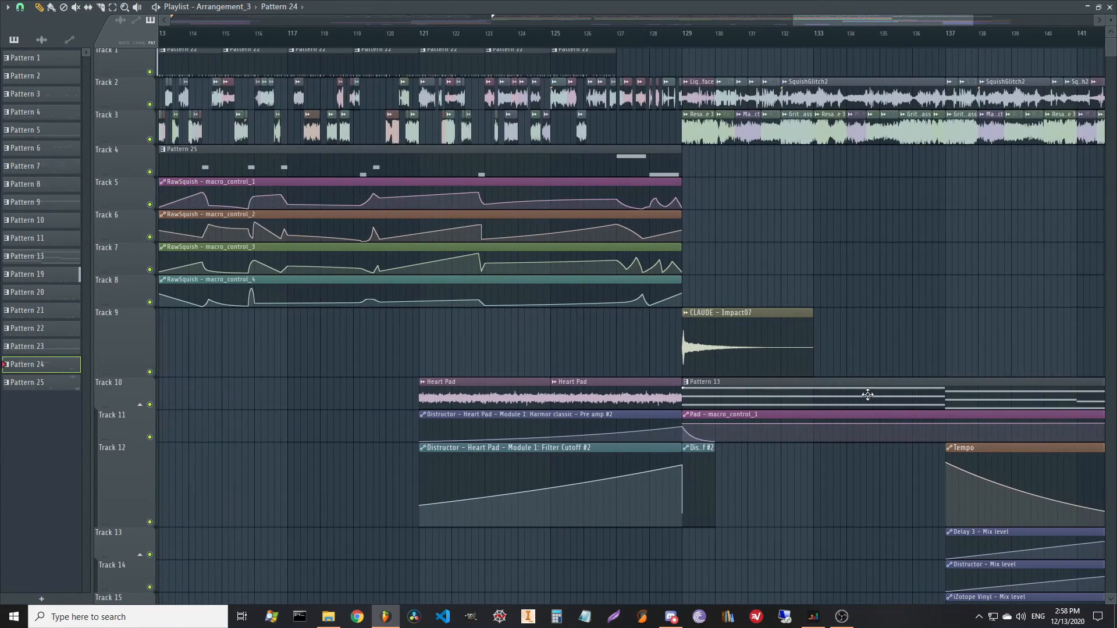
pyautogui.click(867, 394)
pyautogui.moveTo(666, 299)
pyautogui.mouseDown()
pyautogui.moveTo(558, 322)
pyautogui.moveTo(581, 331)
pyautogui.mouseUp()
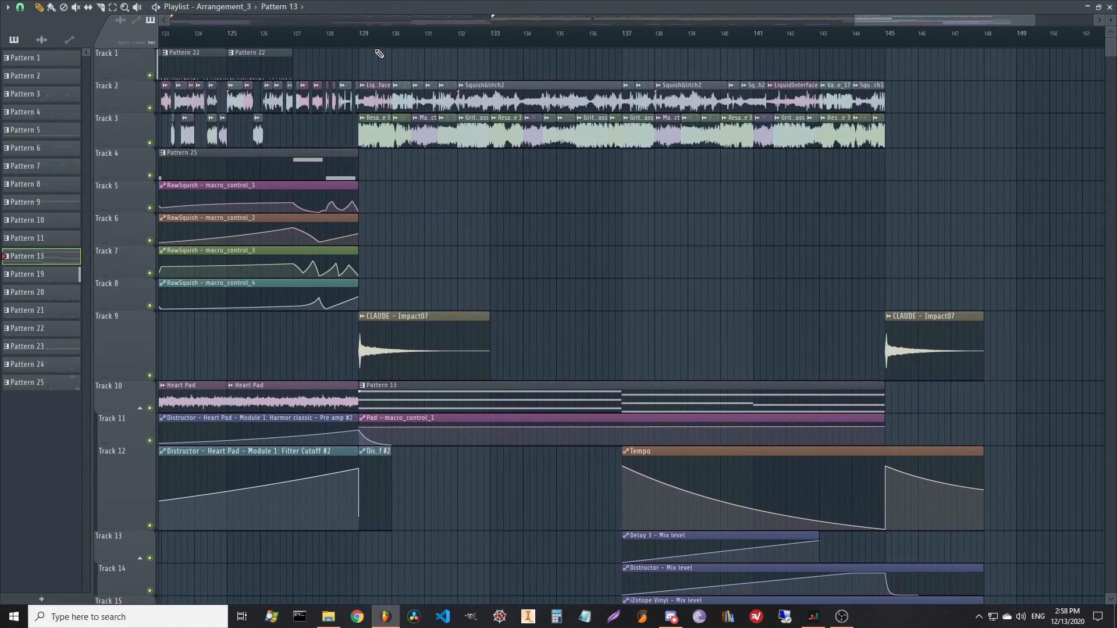
pyautogui.click(354, 38)
pyautogui.click(365, 38)
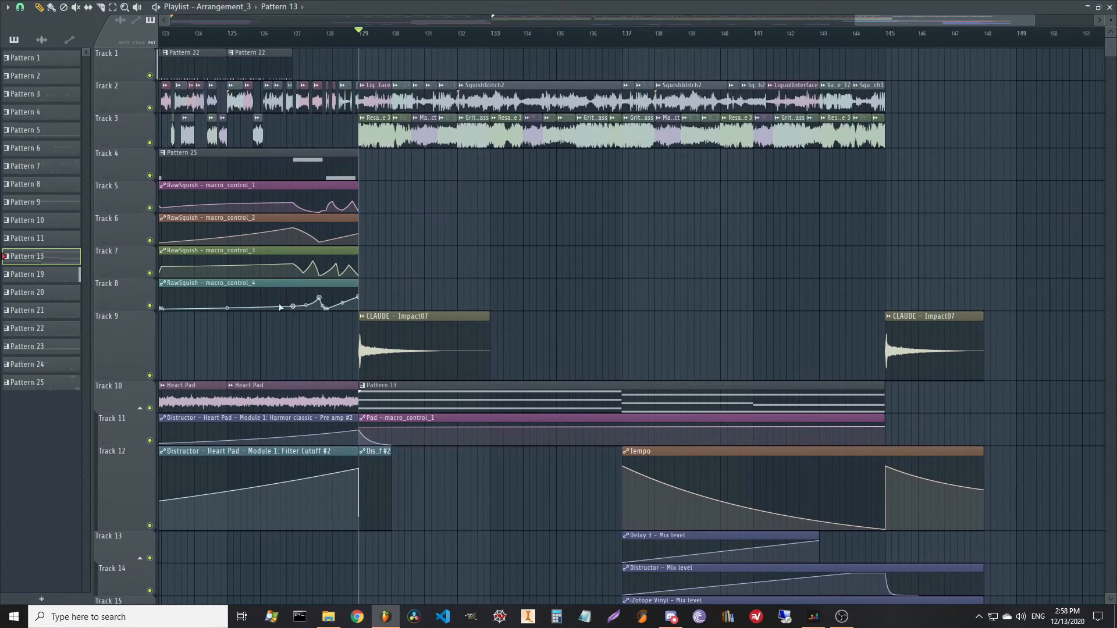
# - Solo Track 10, unmute Tracks 11 and 12 with its automation, and play the section from bar 129
pyautogui.rightClick(151, 407)
pyautogui.click(150, 440)
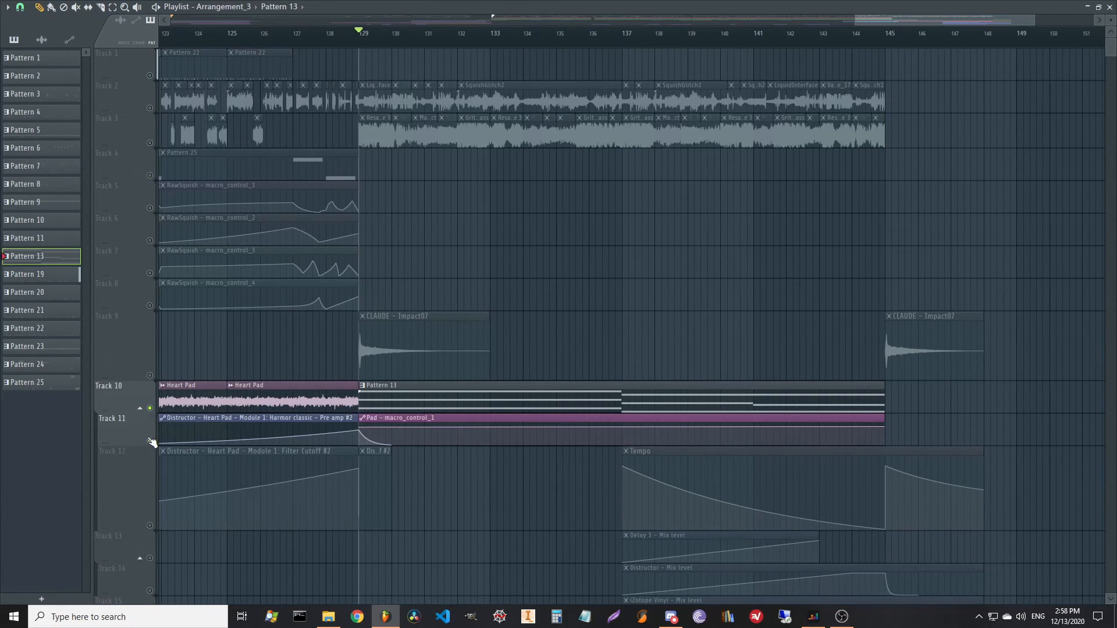
pyautogui.click(151, 526)
pyautogui.press('space')
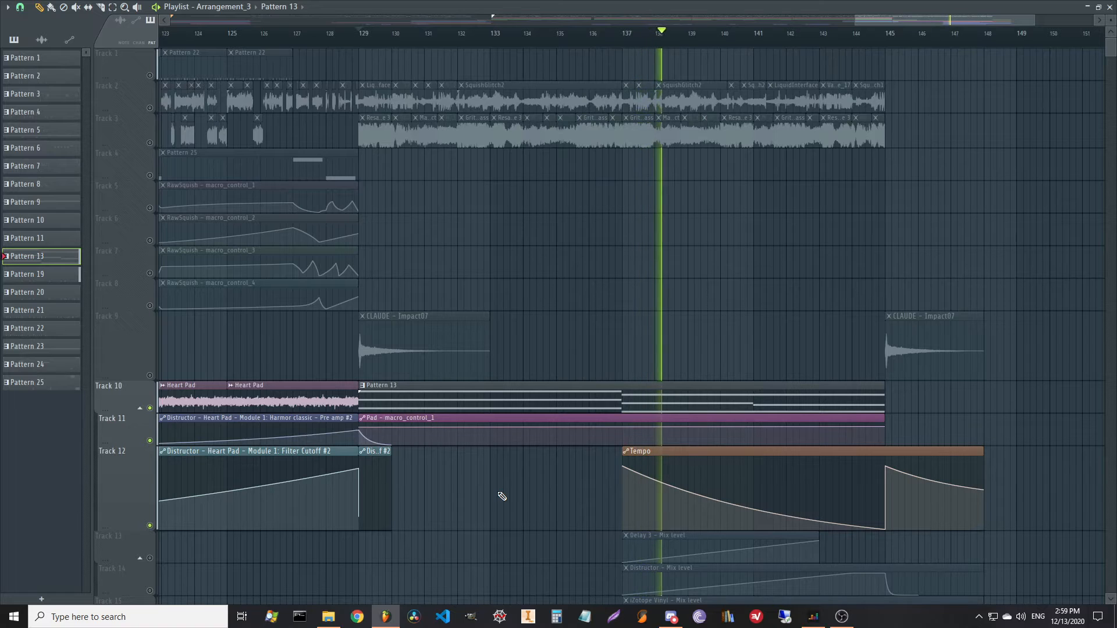
# - Unmute Tracks 13 to 16 with the delay, Distructor and iZotope Vinyl mix level automation during playback, and stop it
pyautogui.scroll(-2, 382, 480)
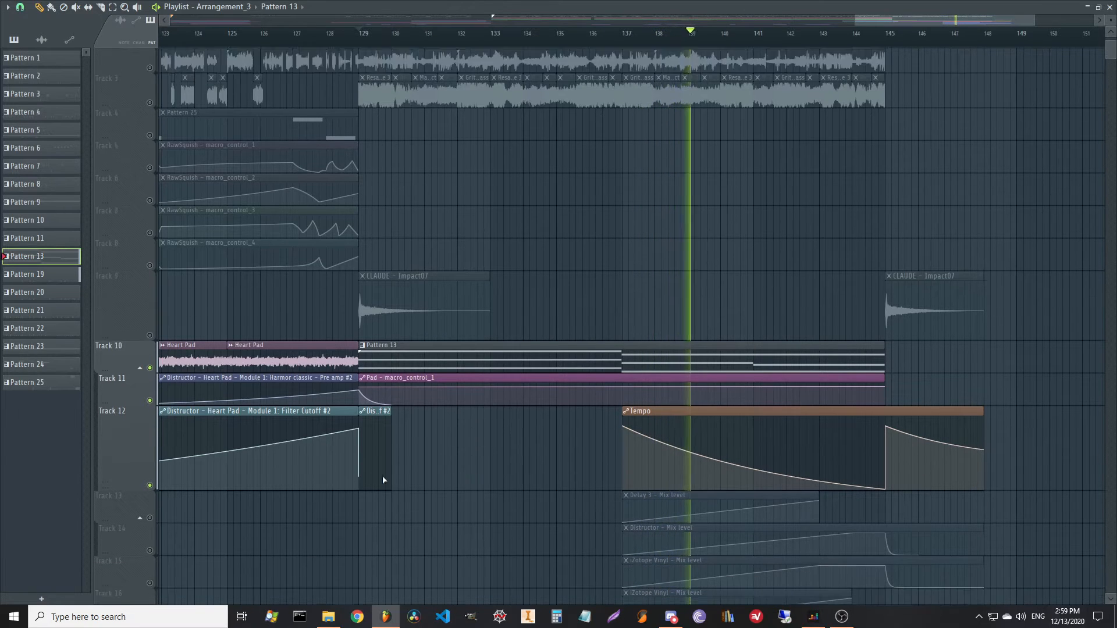
pyautogui.scroll(-1, 382, 479)
pyautogui.scroll(-3, 187, 474)
pyautogui.click(140, 428)
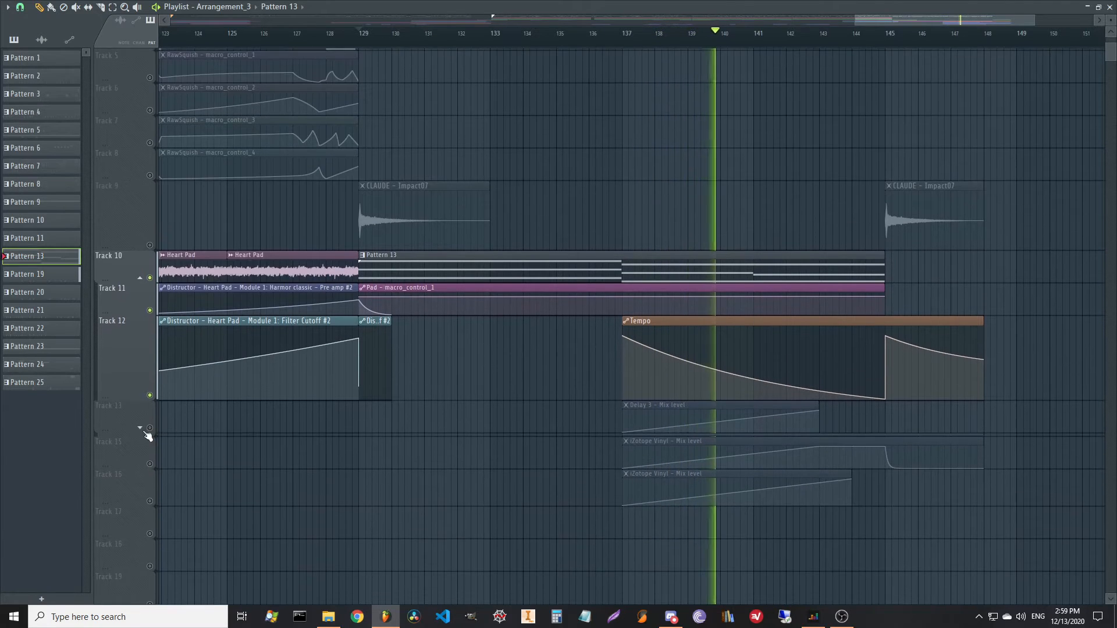
pyautogui.click(139, 428)
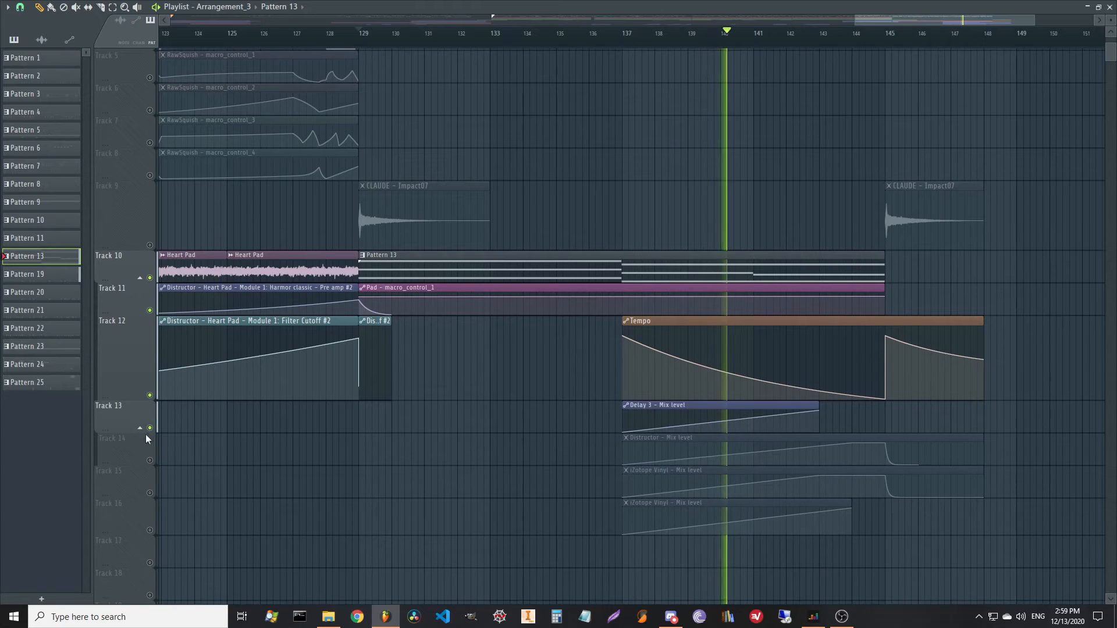
pyautogui.click(150, 494)
pyautogui.click(151, 530)
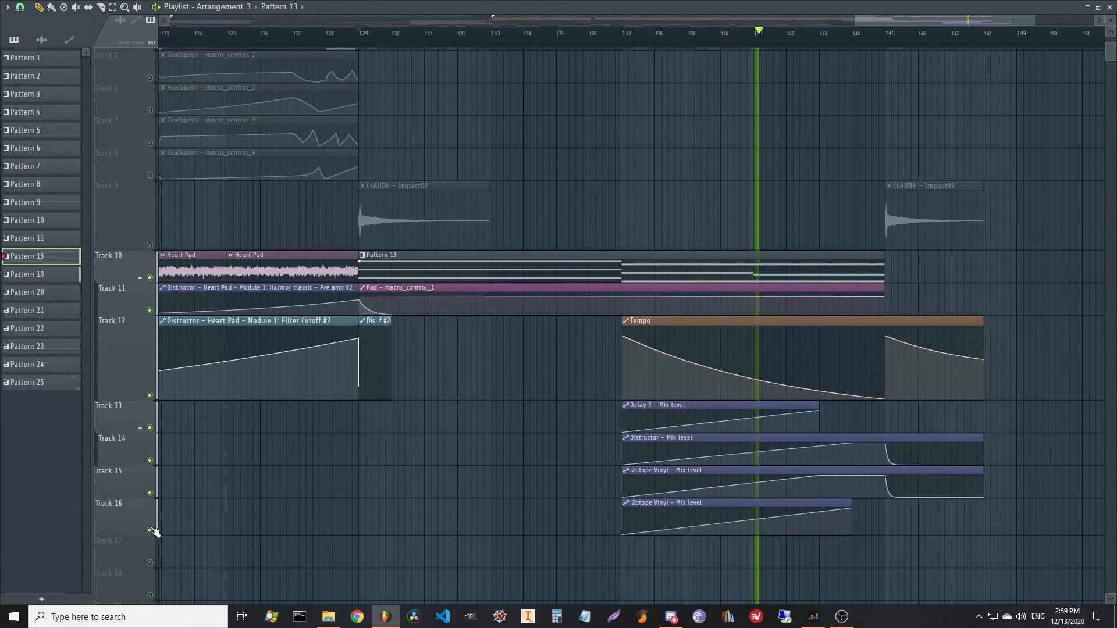
pyautogui.press('space')
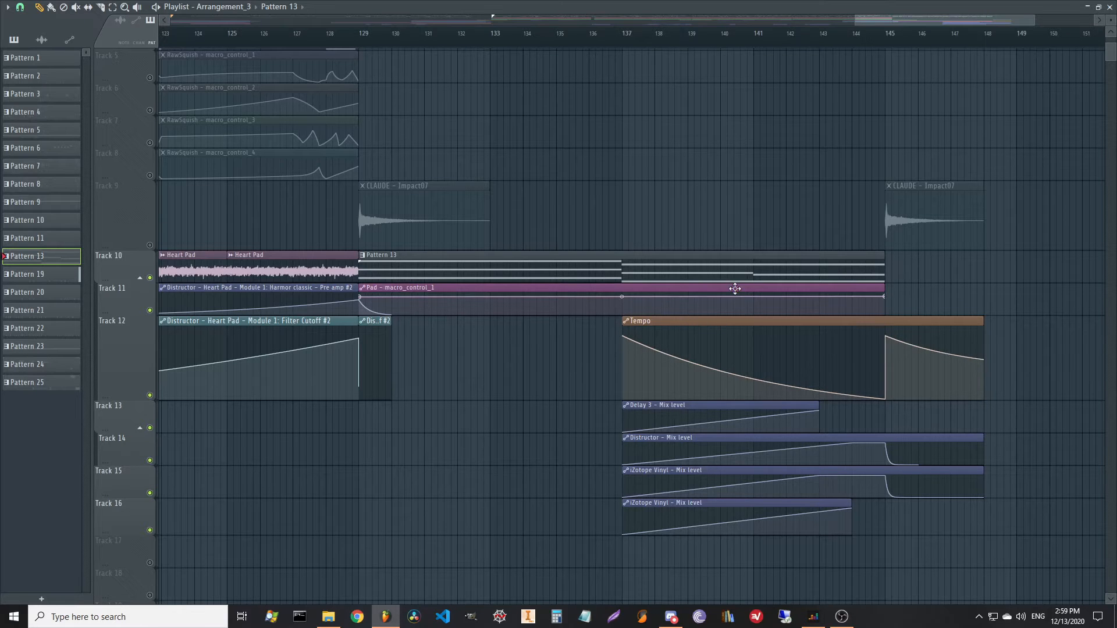
# - Open the Vital instrument of the Pad channel used in Pattern 13 and move its window slightly higher
pyautogui.scroll(4, 638, 319)
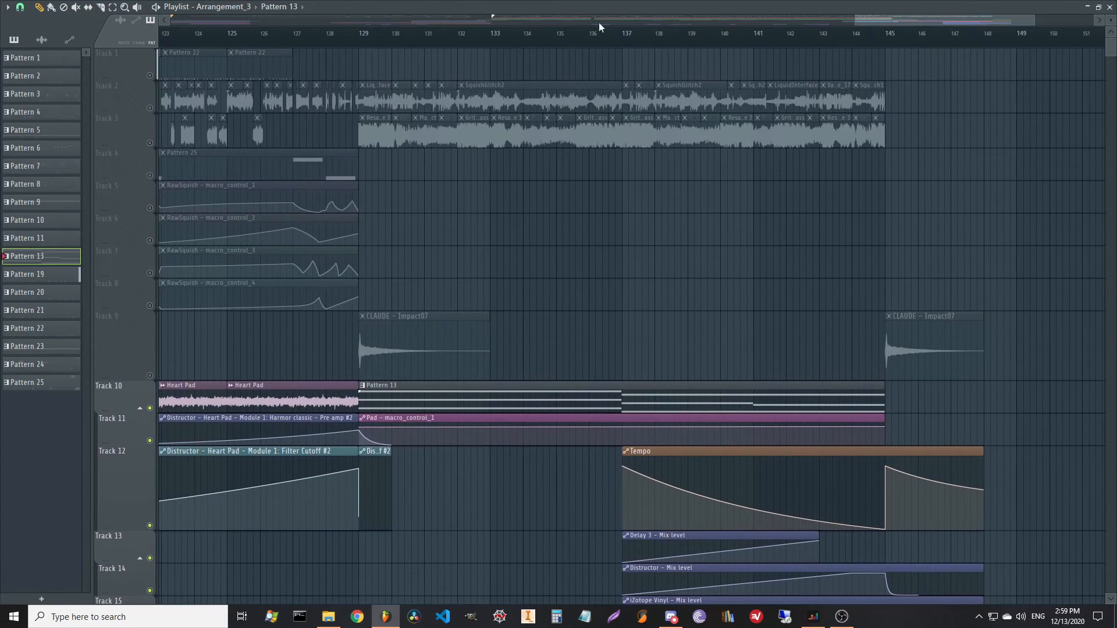
pyautogui.scroll(-3, 627, 39)
pyautogui.scroll(-3, 698, 346)
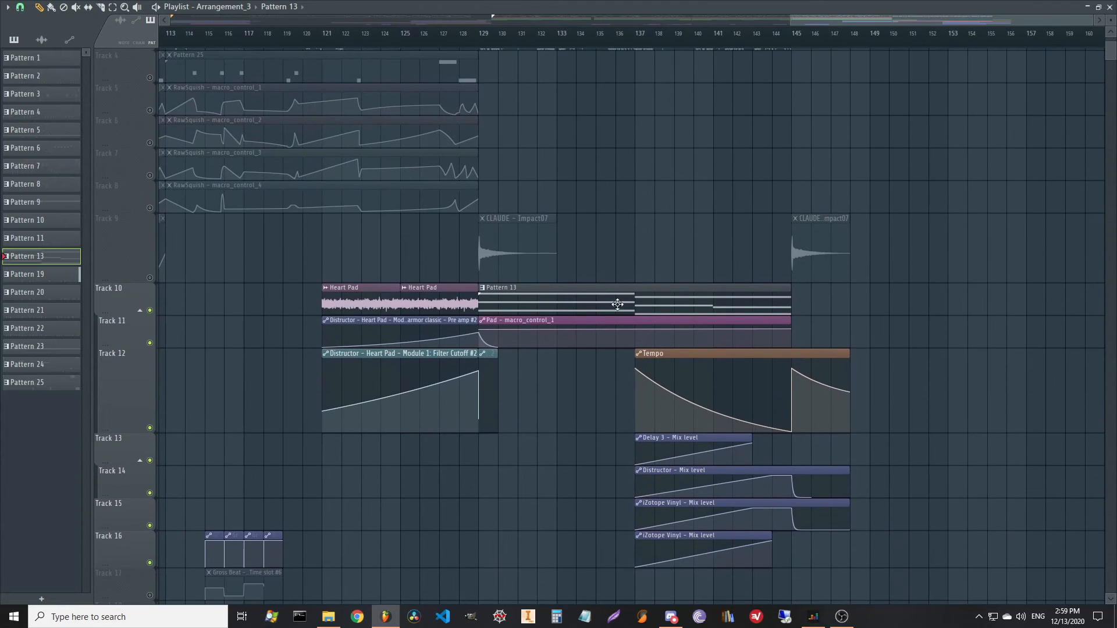
pyautogui.doubleClick(600, 306)
pyautogui.click(287, 134)
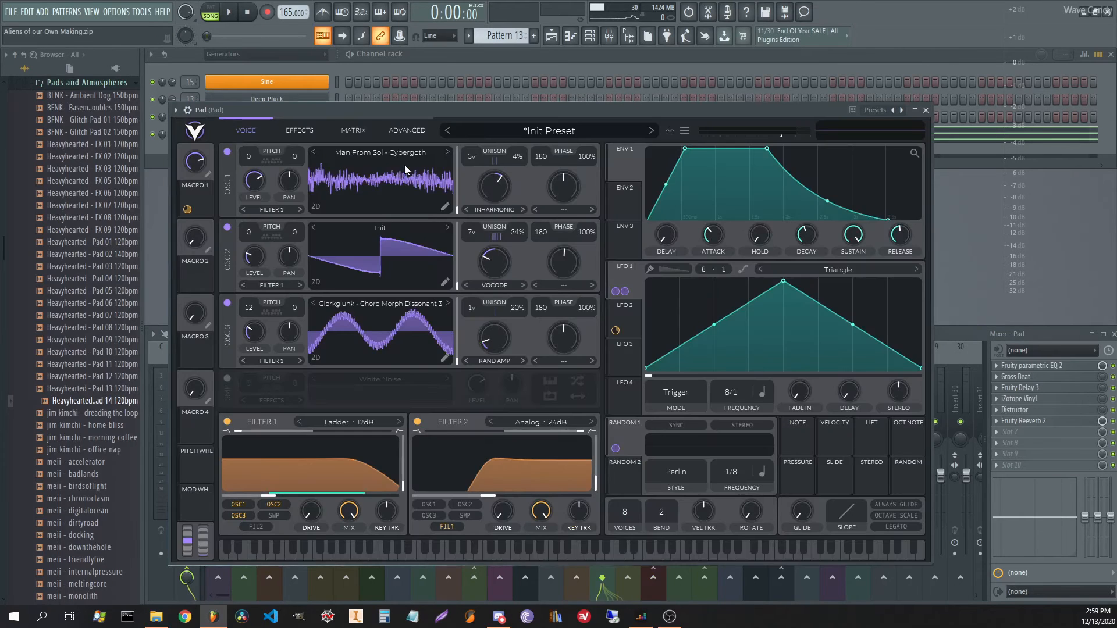
pyautogui.moveTo(445, 110); pyautogui.dragTo(456, 87)
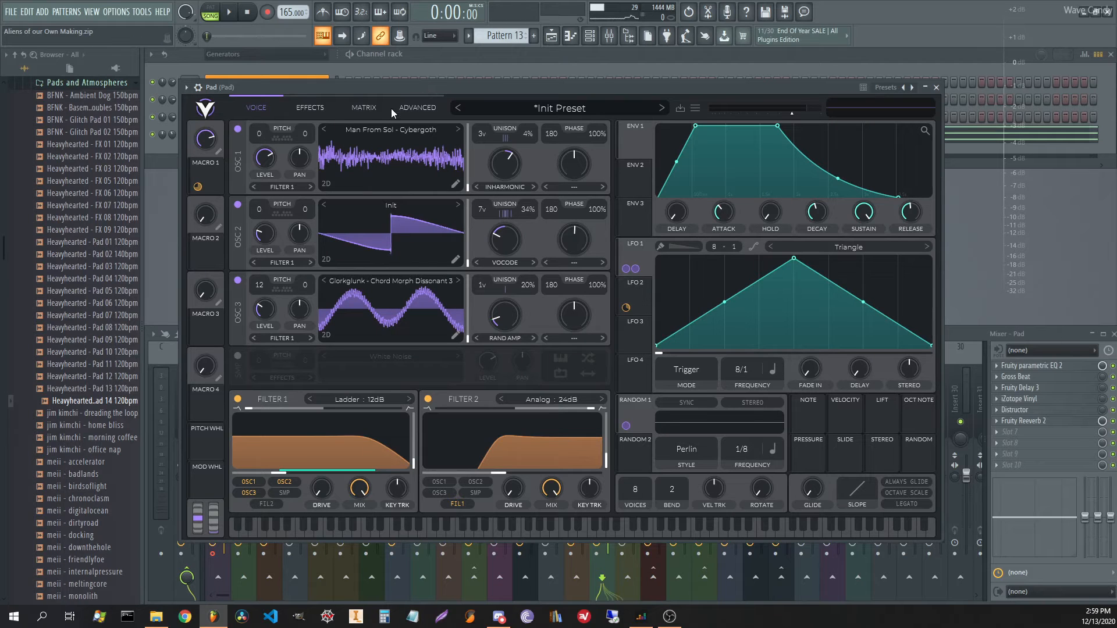
# - Audition several notes on the Pad instrument and examine its oscillators and filters
pyautogui.press('q')
pyautogui.press('w')
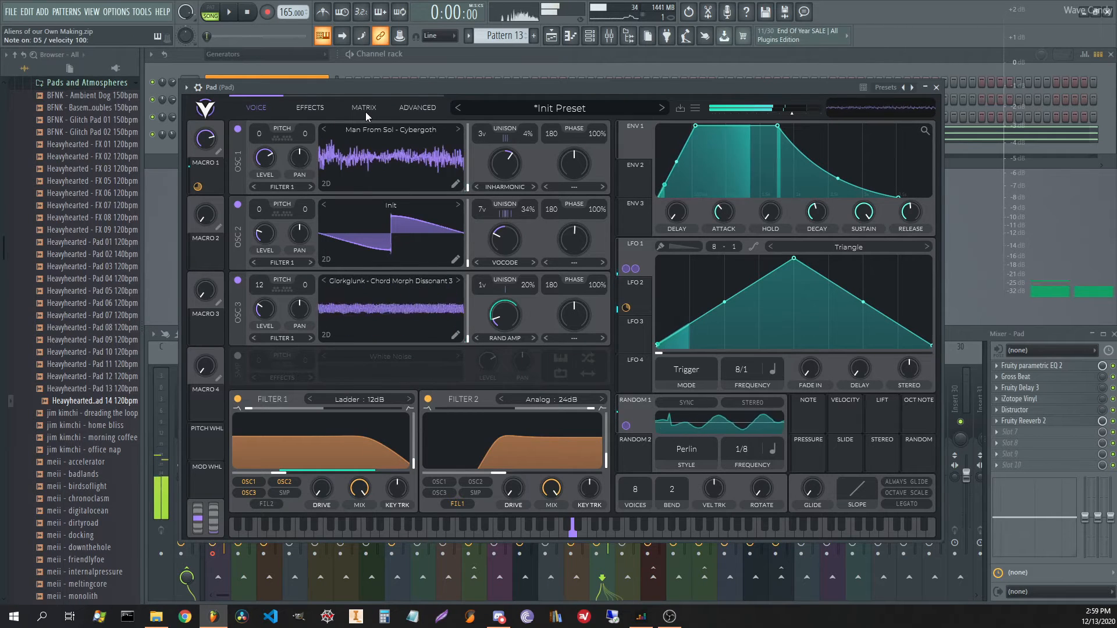
pyautogui.press('n')
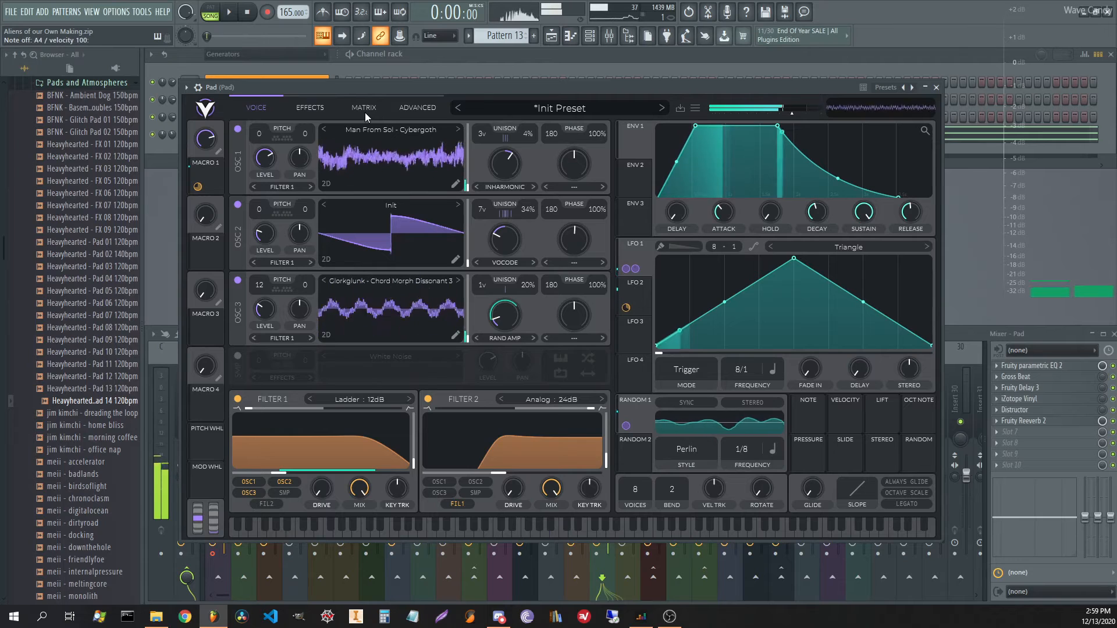
pyautogui.press('v')
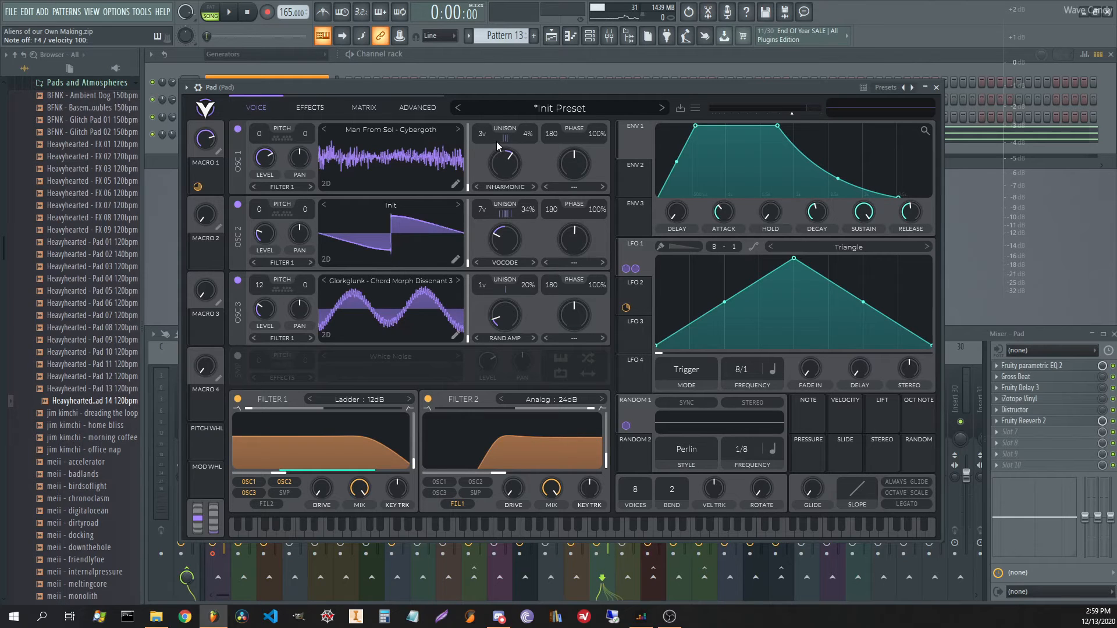
pyautogui.press('v')
pyautogui.press('v')
# - Review the Pad's Chorus, Delay and Distortion effects, return to its voice settings and close the instrument
pyautogui.click(325, 107)
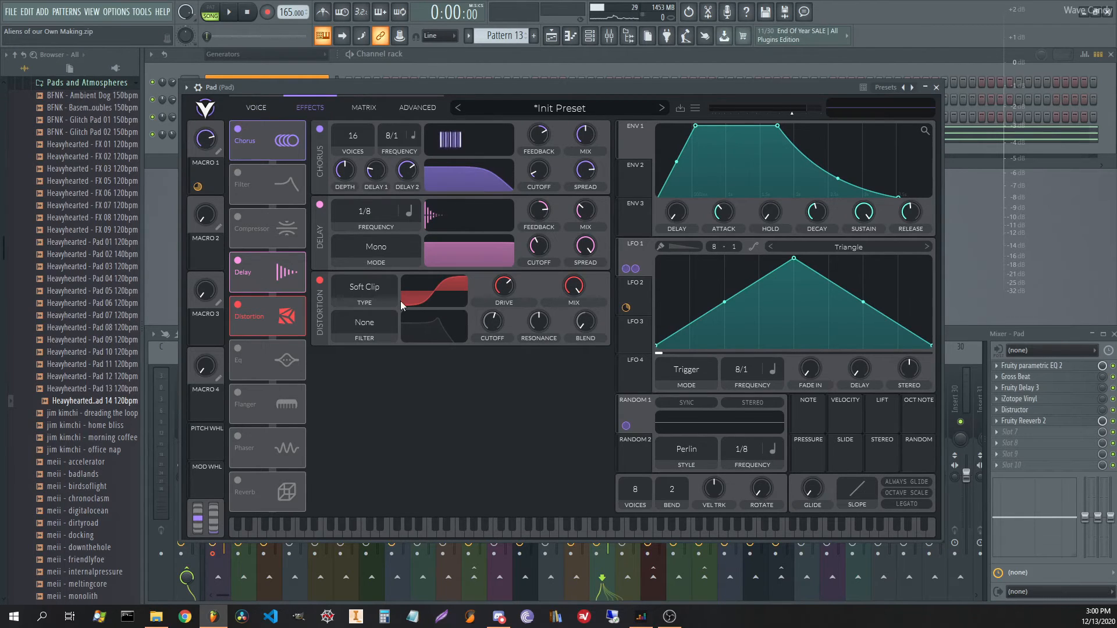
pyautogui.click(240, 104)
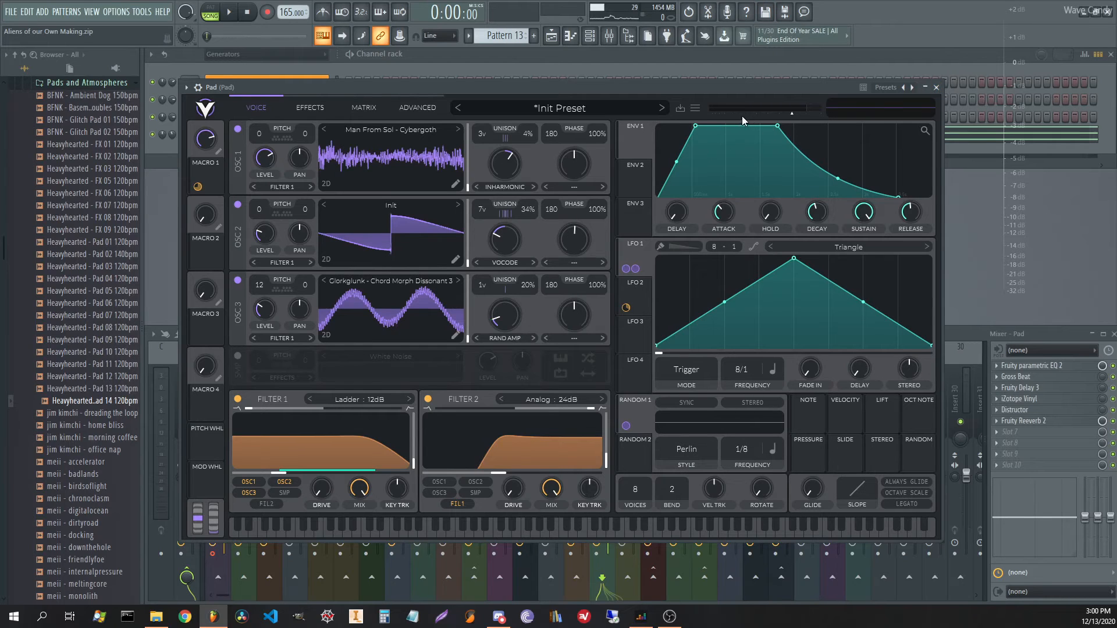
pyautogui.click(936, 87)
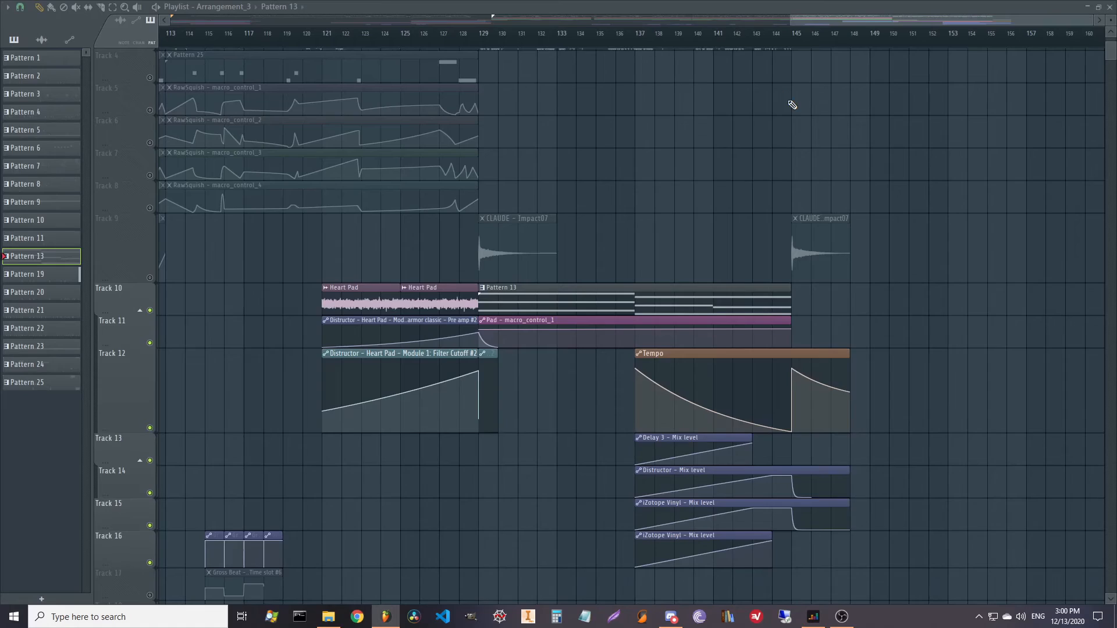
# - Set the playback position to bar 137 and examine the Tempo and mix level automation clips starting there
pyautogui.scroll(3, 693, 157)
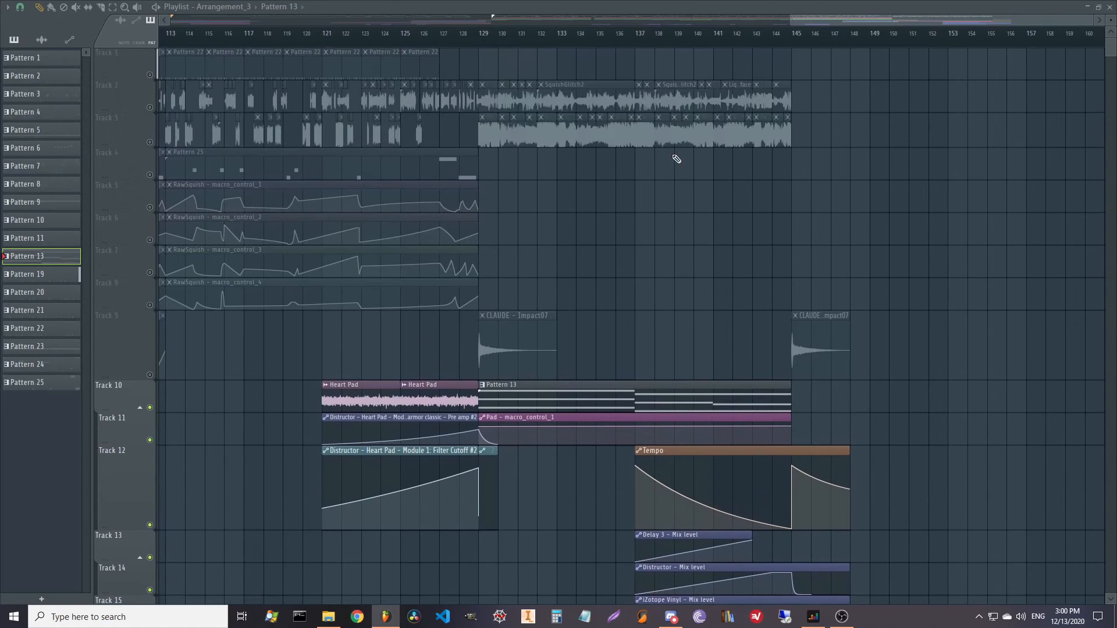
pyautogui.click(636, 33)
pyautogui.scroll(-5, 663, 115)
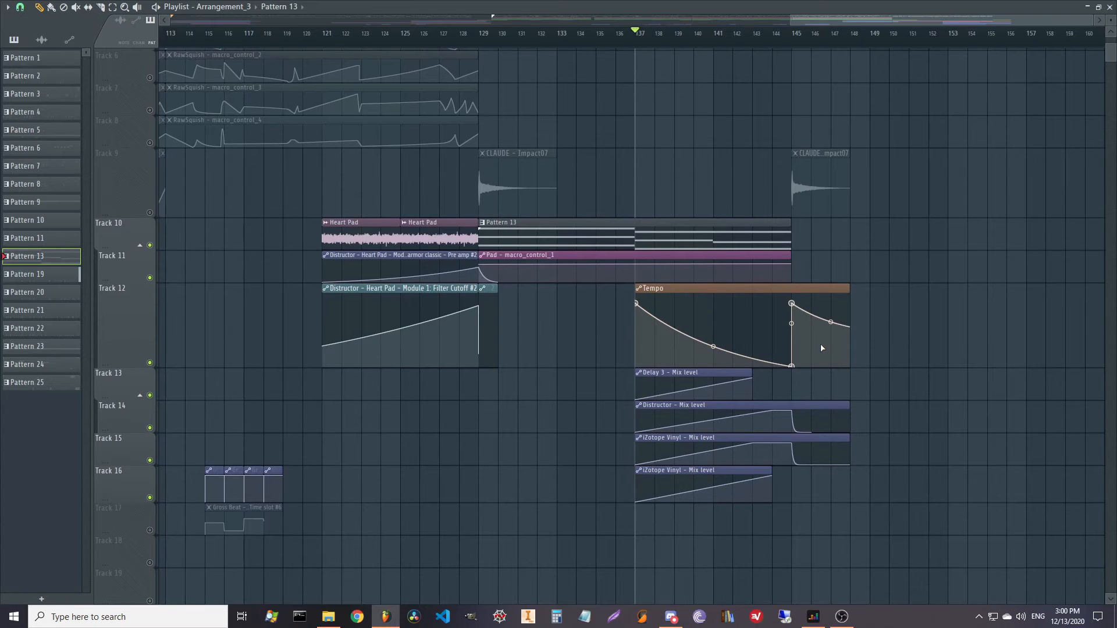
pyautogui.scroll(3, 820, 348)
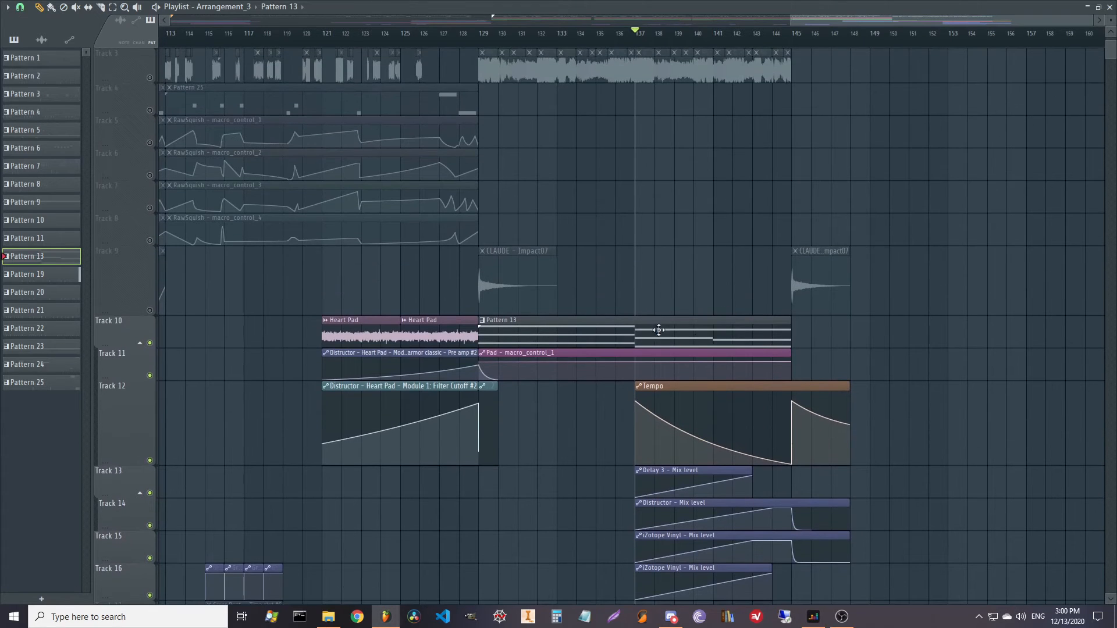
pyautogui.scroll(-2, 658, 330)
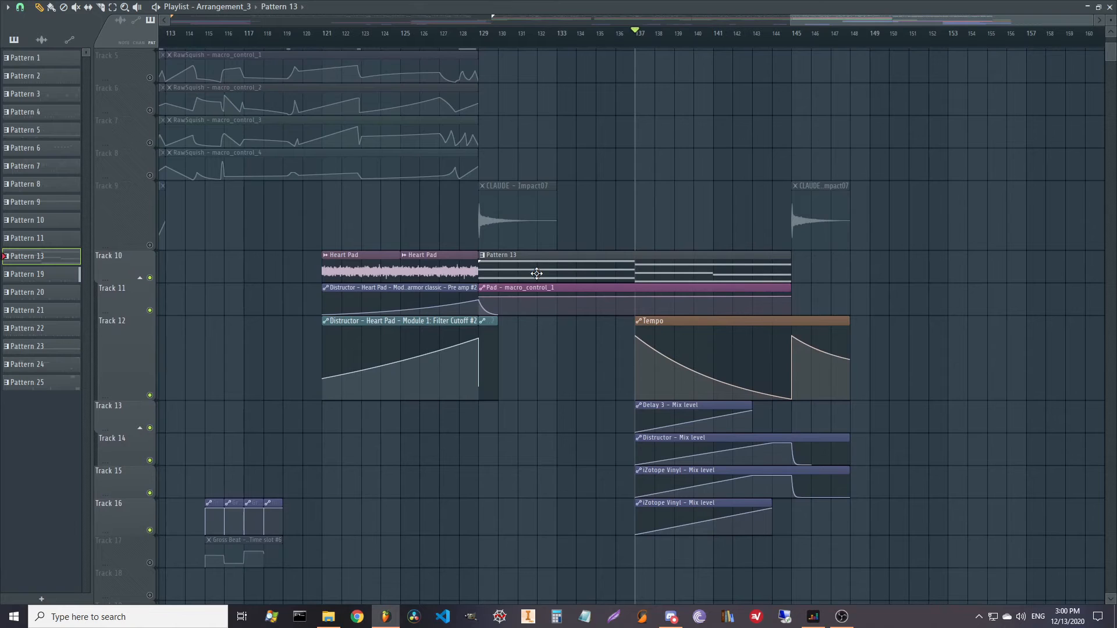
pyautogui.scroll(-2, 598, 280)
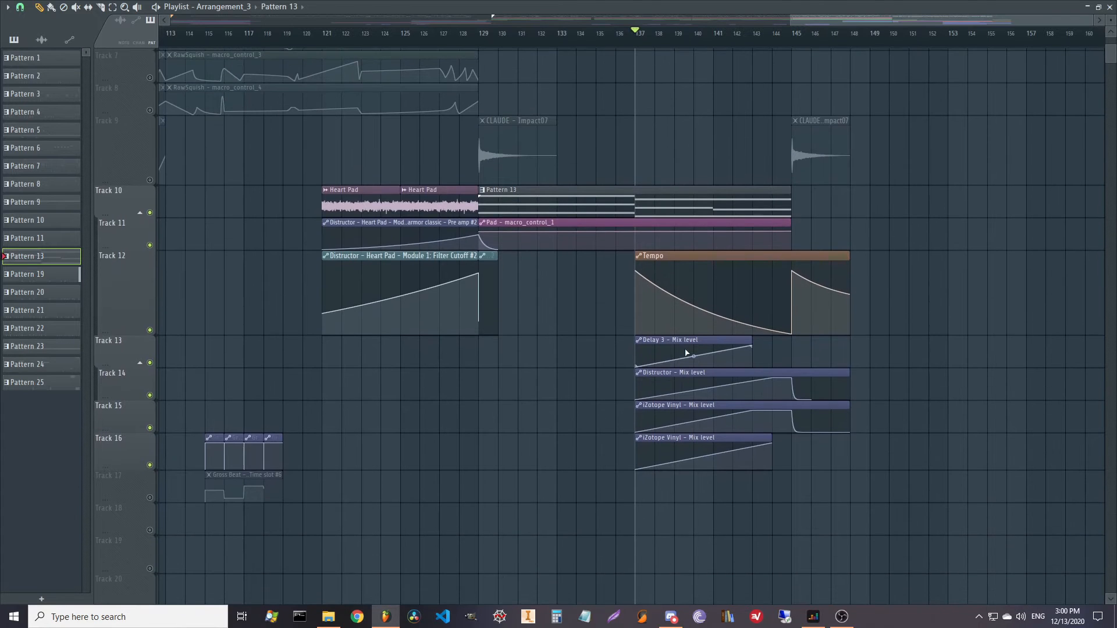
# - Select the Delay 3, Distructor and iZotope Vinyl mix level automation clips at bar 137 in turn and examine their curves
pyautogui.click(682, 338)
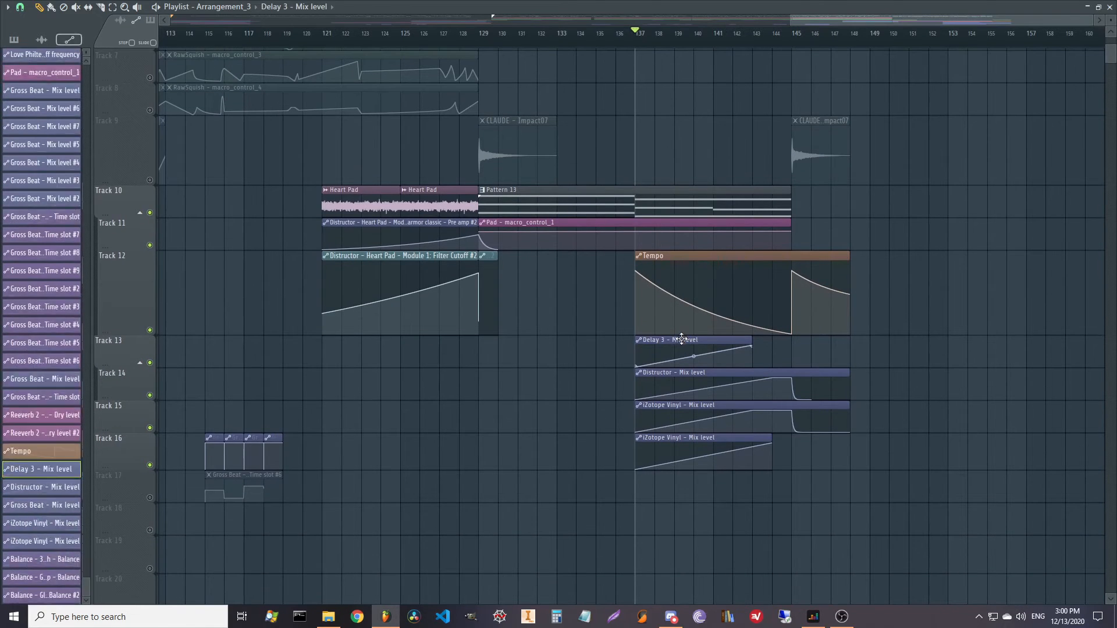
pyautogui.click(672, 372)
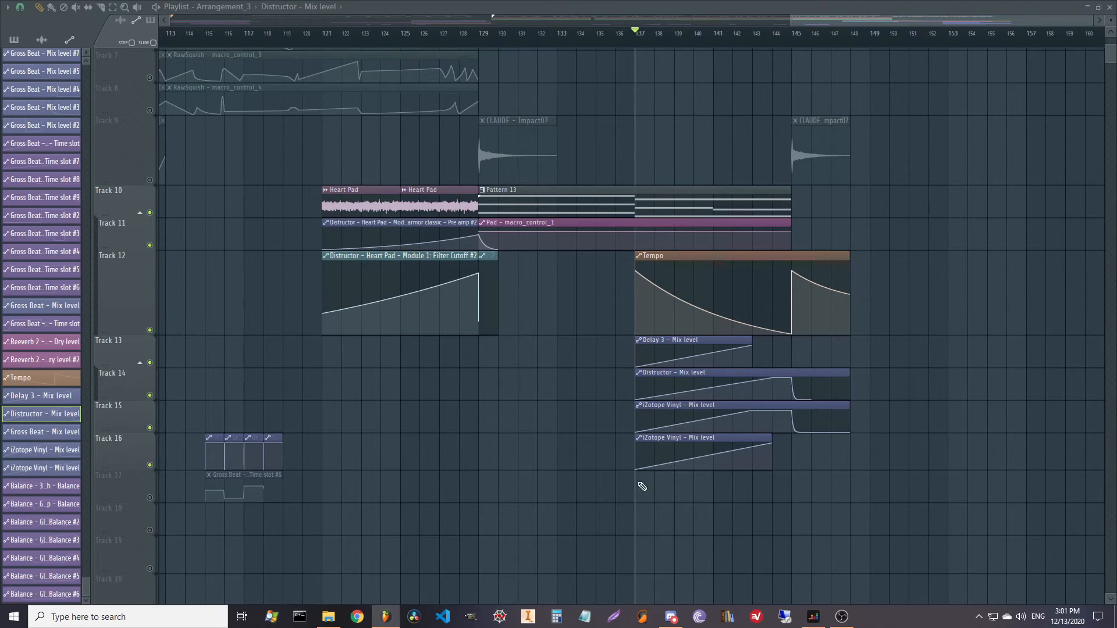
pyautogui.click(702, 446)
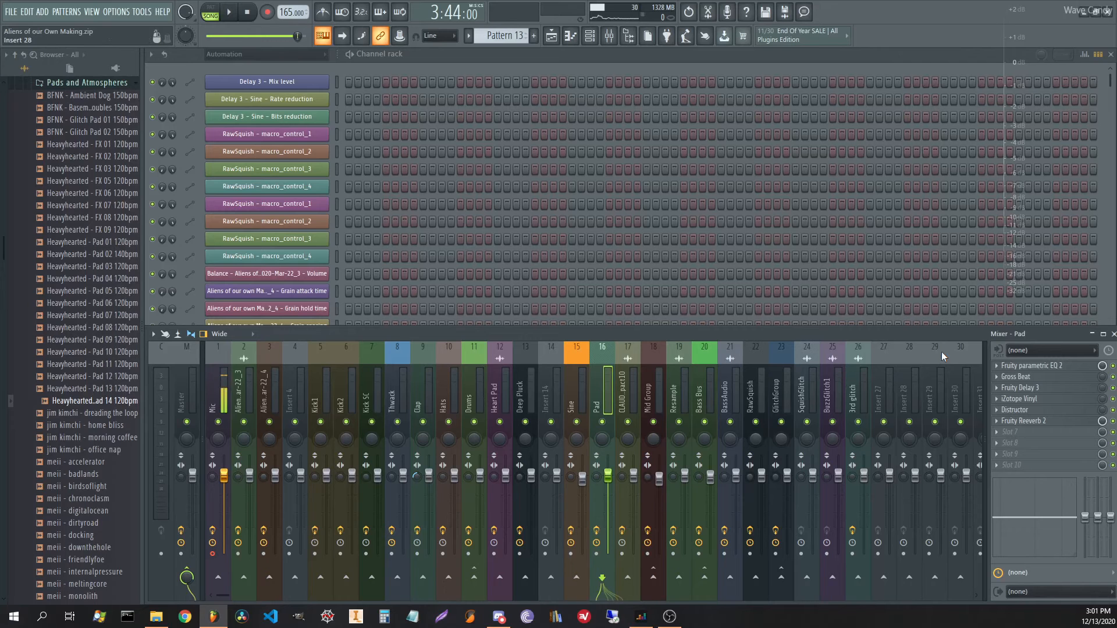
# - Open the Fruity Delay 3 effect on the Pad mixer track to review its settings
pyautogui.click(1039, 386)
pyautogui.click(1038, 388)
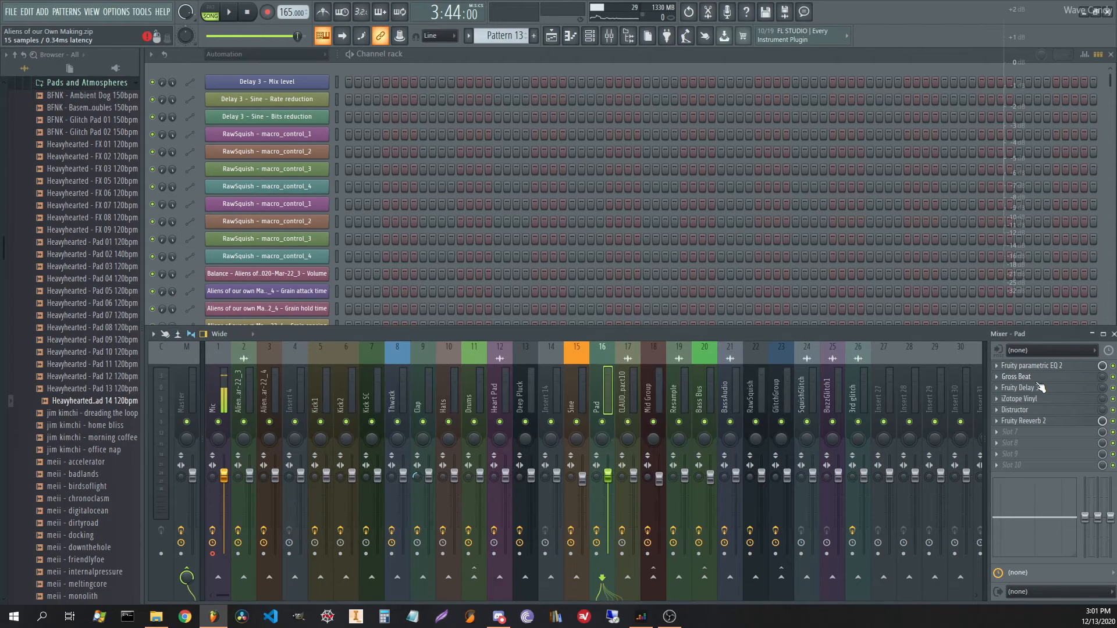
pyautogui.click(1039, 387)
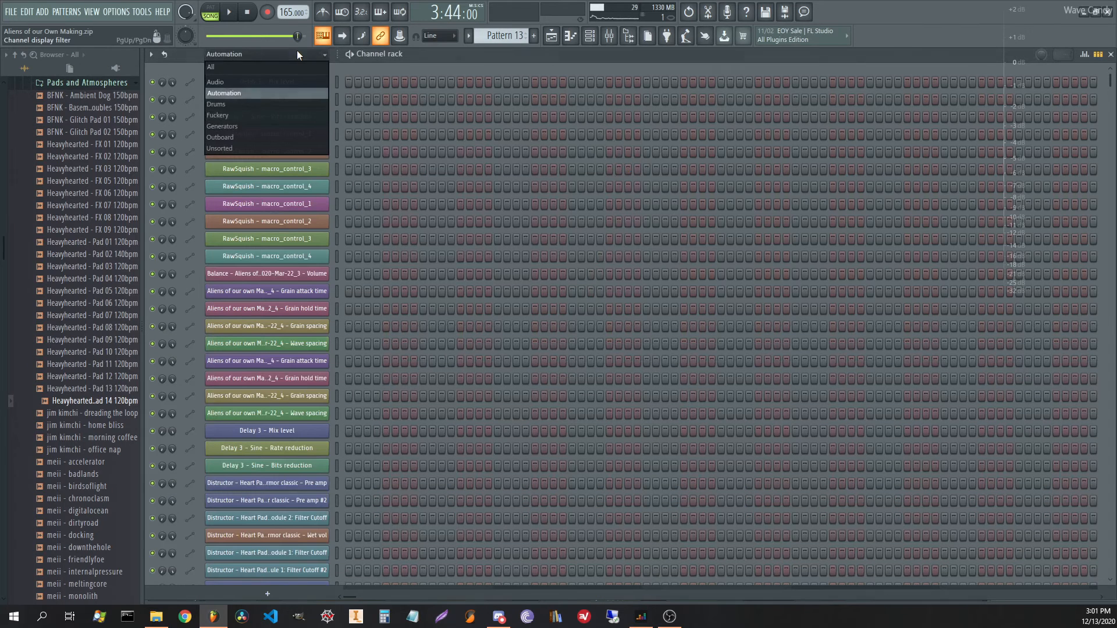
# - Filter the channel rack to Generators, select the Pad channel and audition it while raising Fruity Delay 3's mix level
pyautogui.click(297, 54)
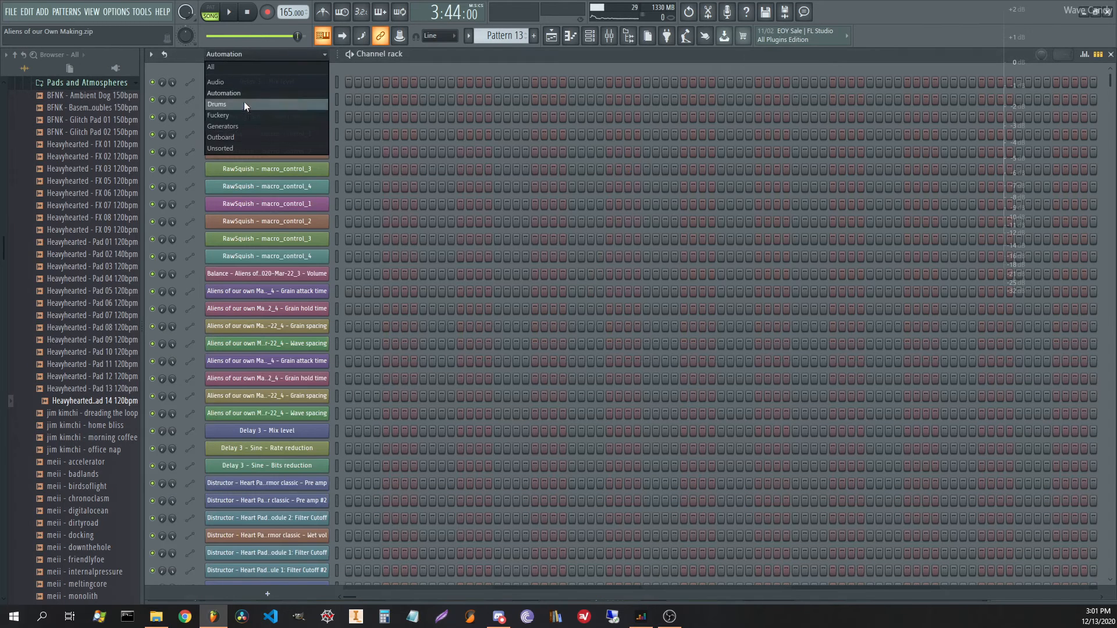
pyautogui.click(245, 126)
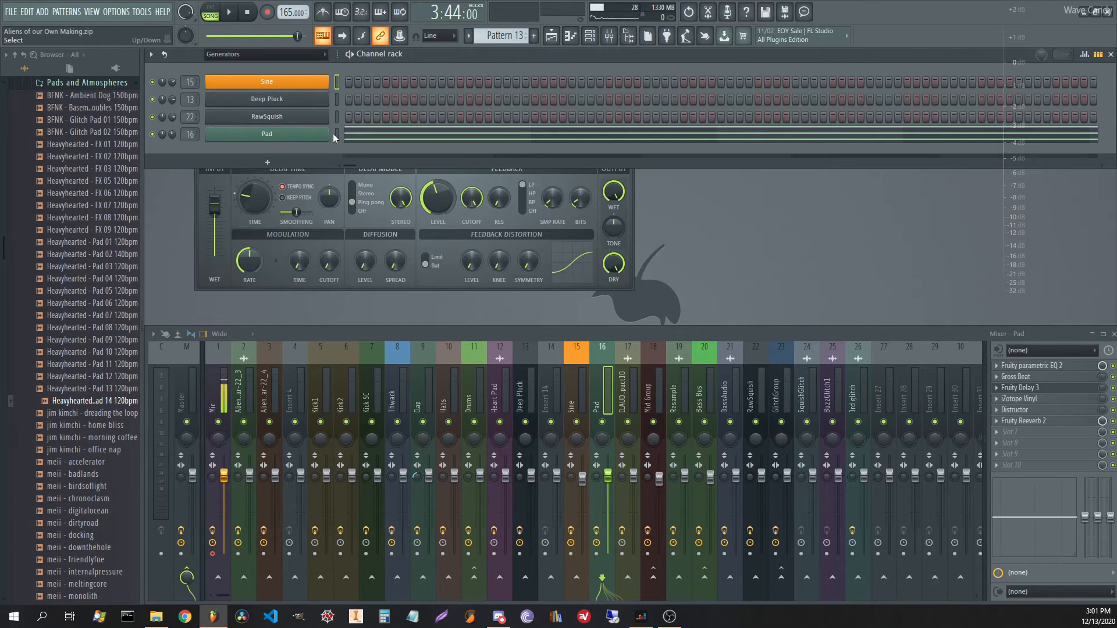
pyautogui.click(336, 133)
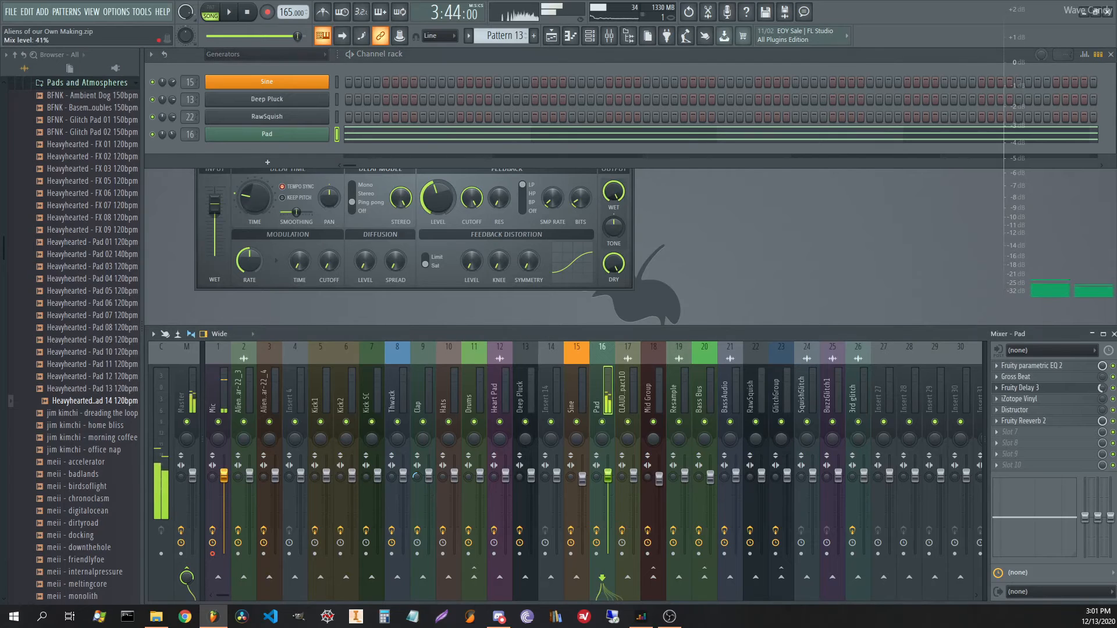
pyautogui.moveTo(1101, 388); pyautogui.dragTo(1102, 343)
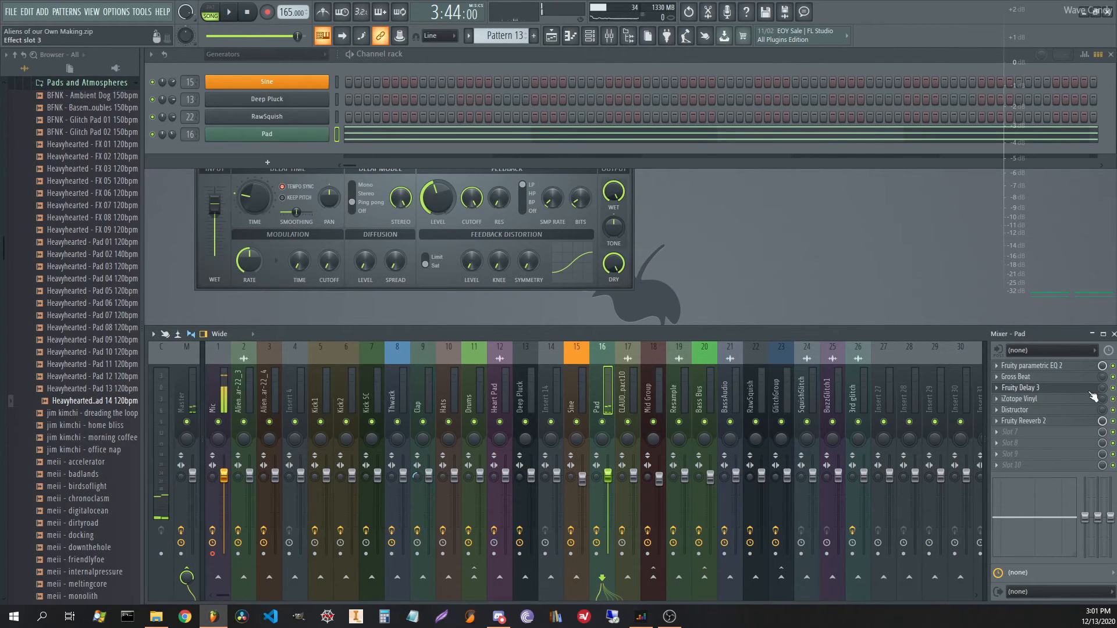
# - Open the Pad's iZotope Vinyl effect, audition it with its mix level raised to 100%, review its controls and close it
pyautogui.click(1052, 401)
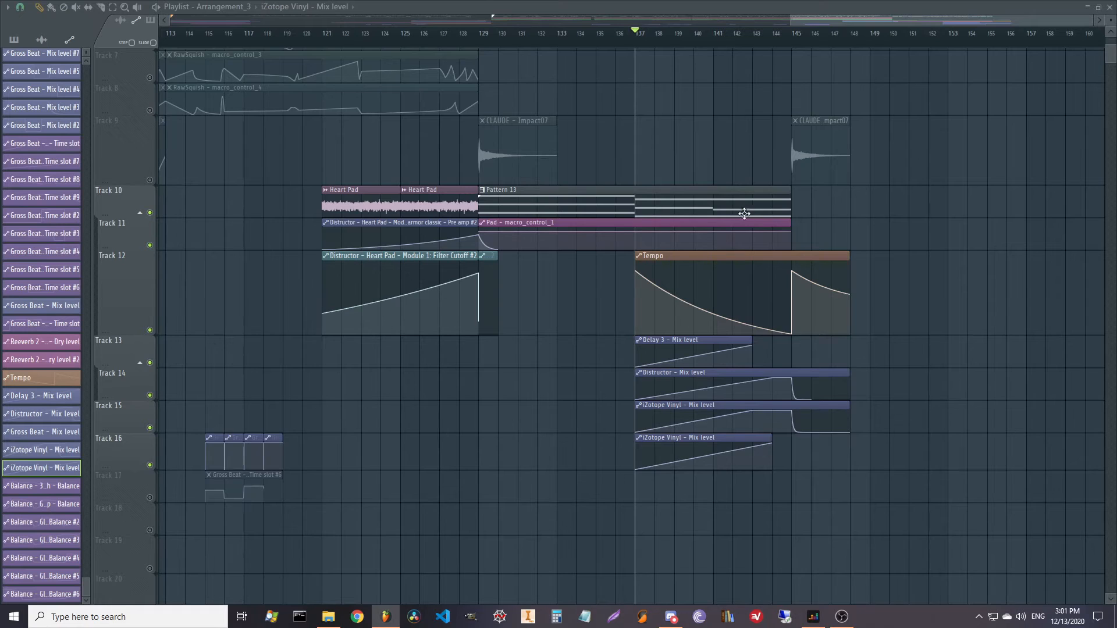
pyautogui.scroll(5, 744, 215)
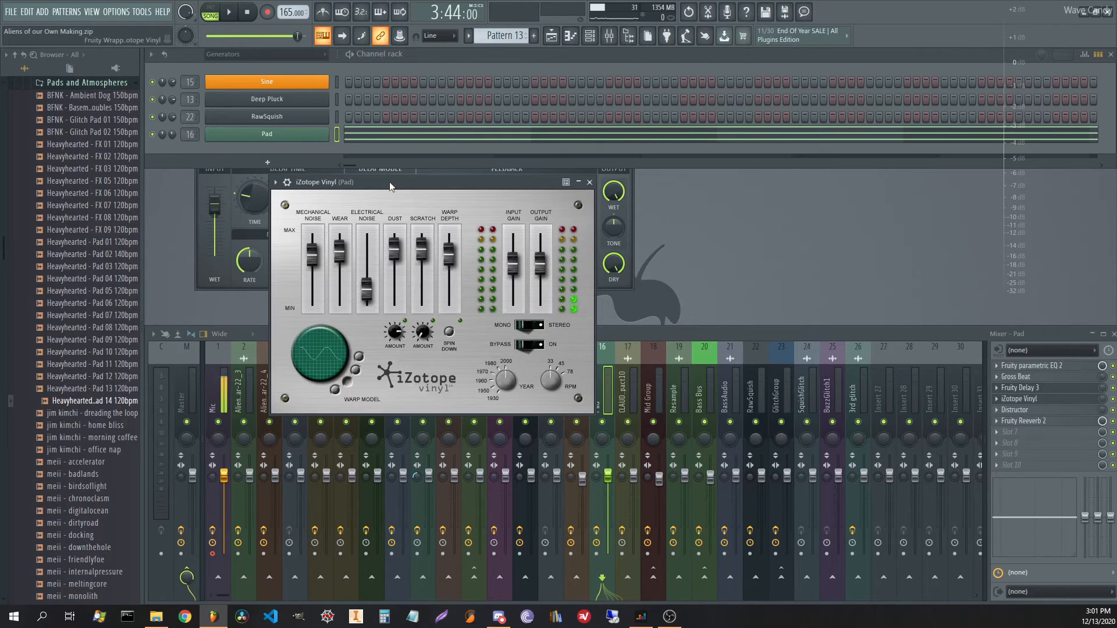
pyautogui.moveTo(389, 181); pyautogui.dragTo(431, 186)
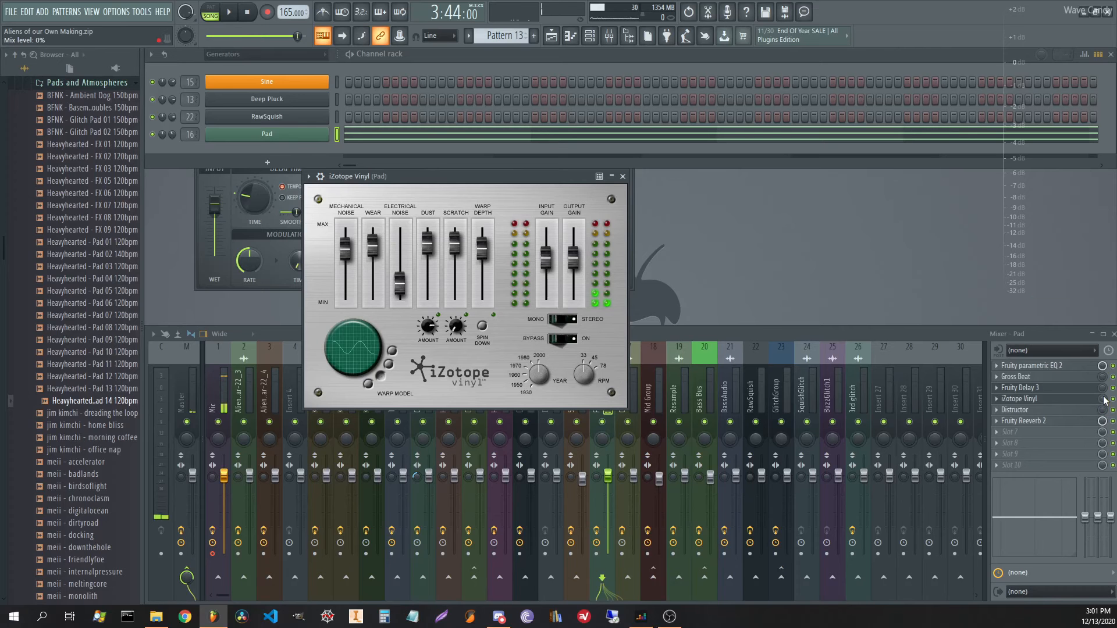
pyautogui.moveTo(1101, 399); pyautogui.dragTo(1101, 341)
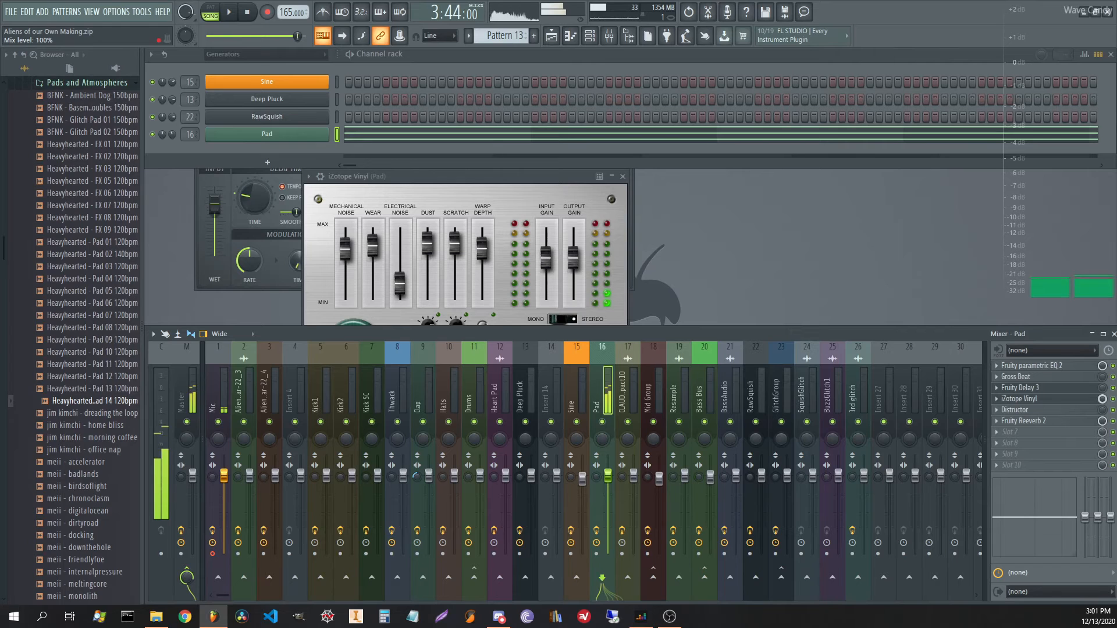
pyautogui.moveTo(564, 176); pyautogui.dragTo(618, 149)
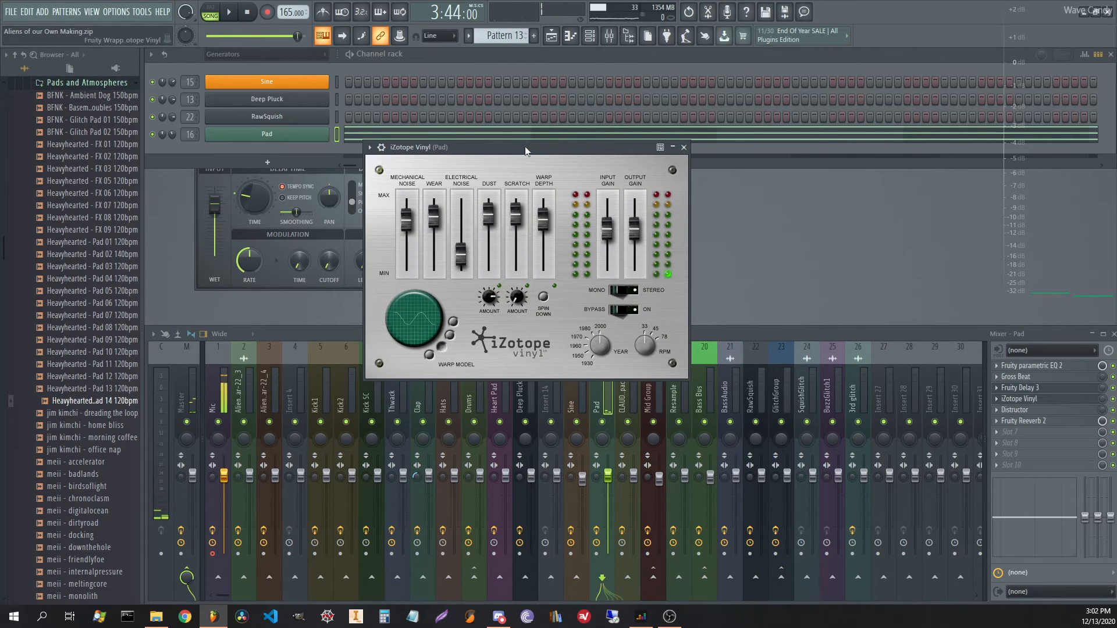
pyautogui.moveTo(525, 145); pyautogui.dragTo(434, 151)
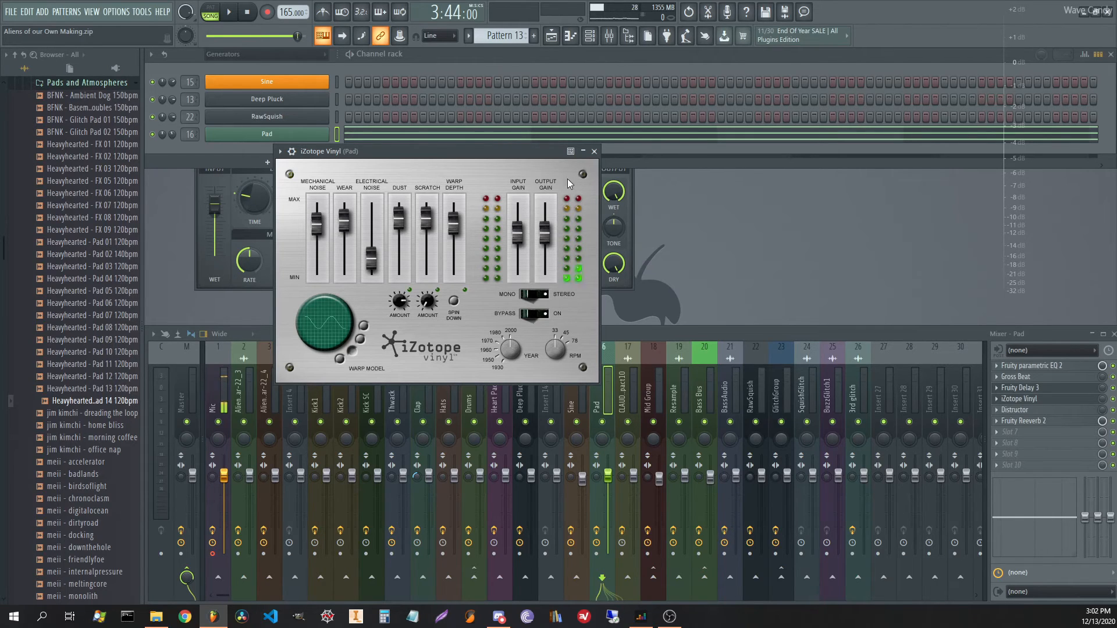
pyautogui.click(595, 151)
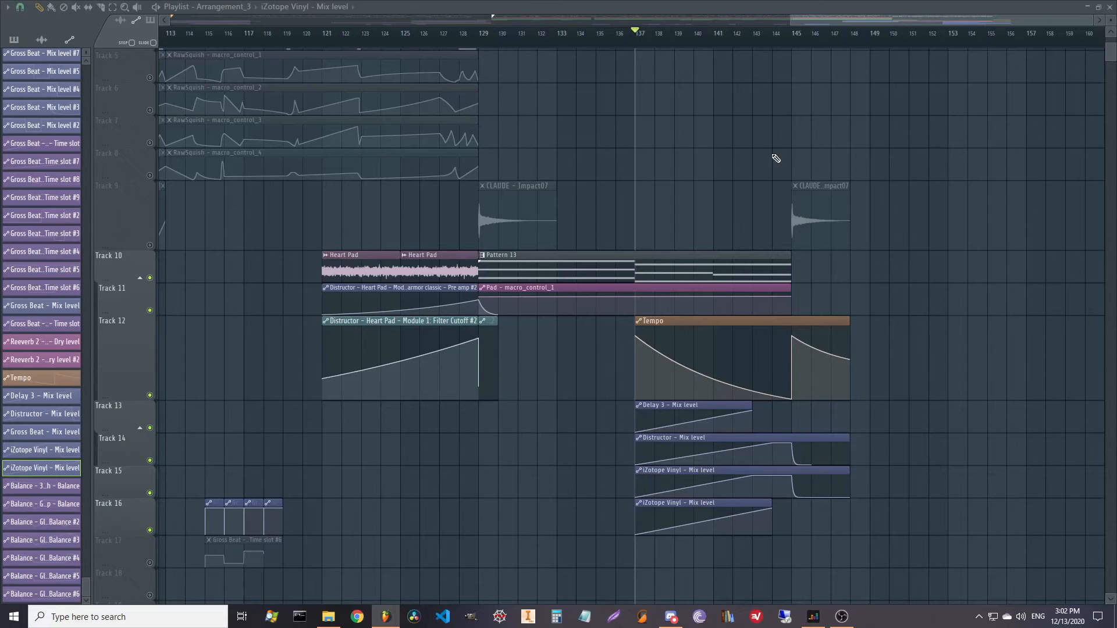
# - Unmute playlist tracks 1 to 9 and look over the whole arrangement
pyautogui.scroll(4, 935, 321)
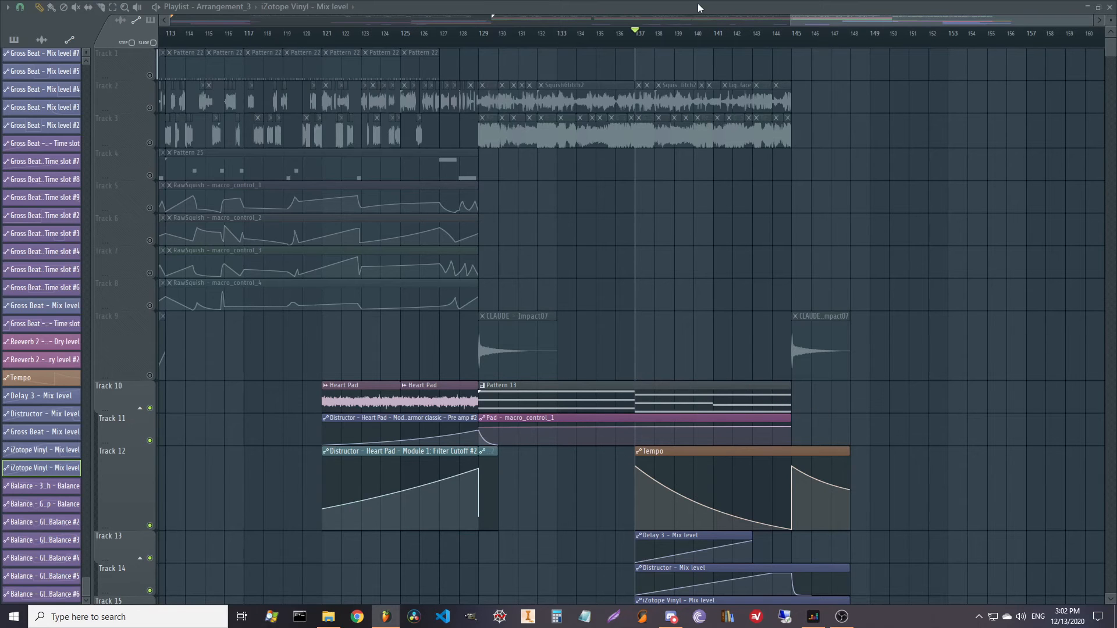
pyautogui.scroll(3, 734, 44)
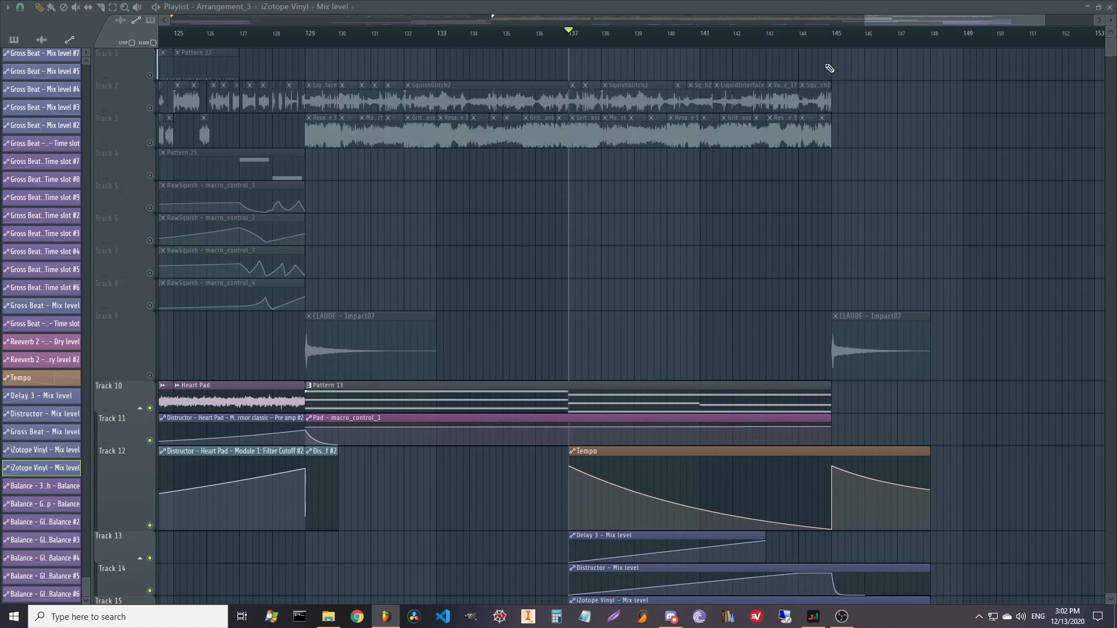
pyautogui.scroll(-3, 873, 42)
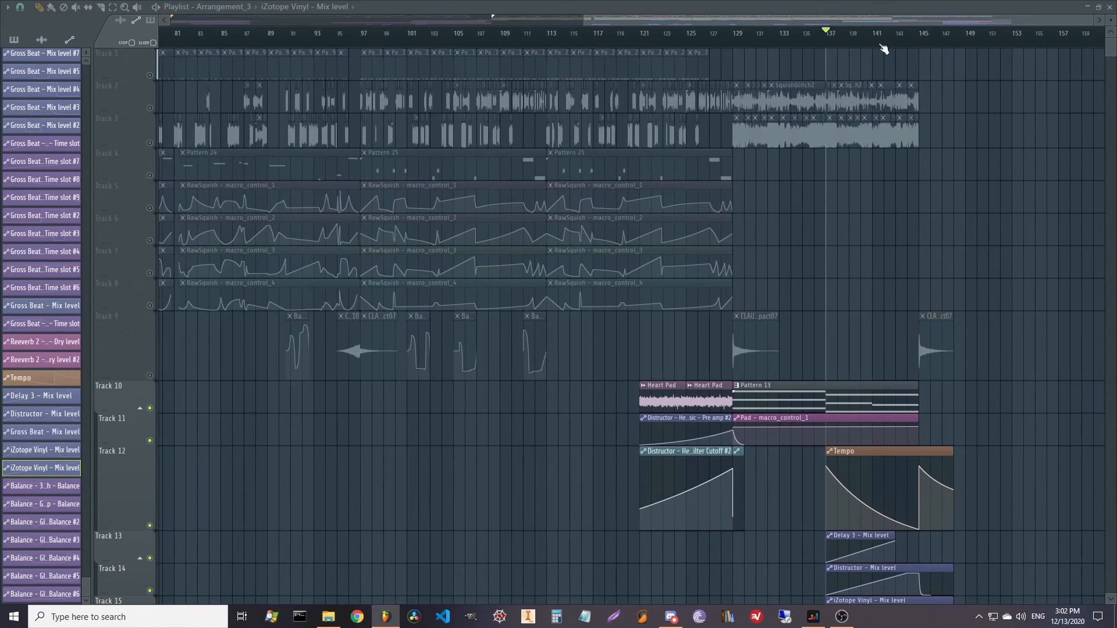
pyautogui.scroll(-4, 879, 42)
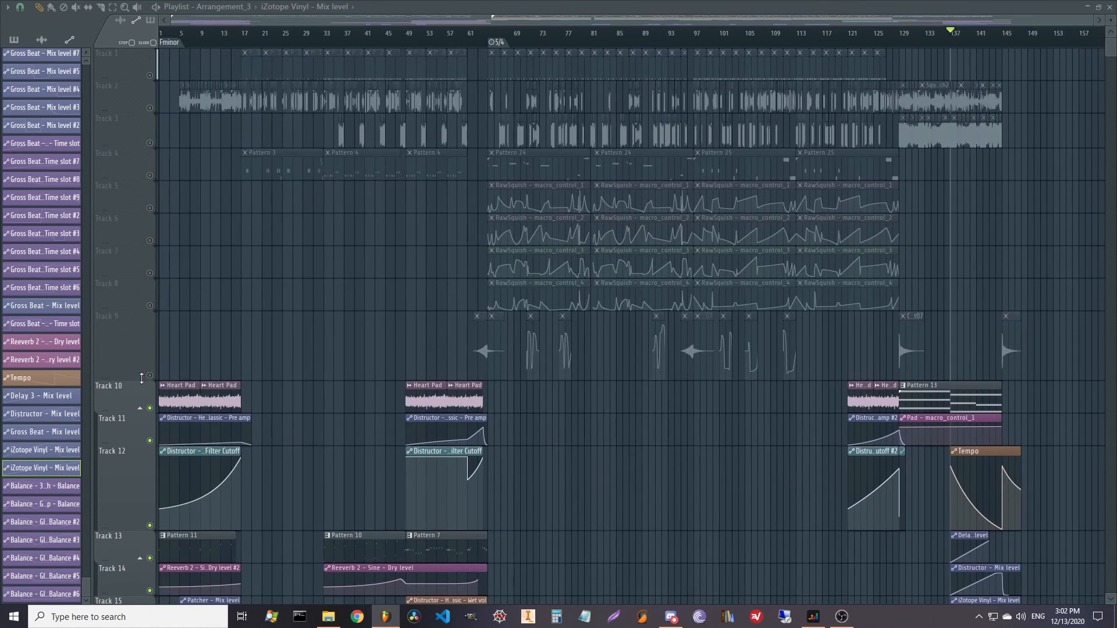
pyautogui.click(150, 377)
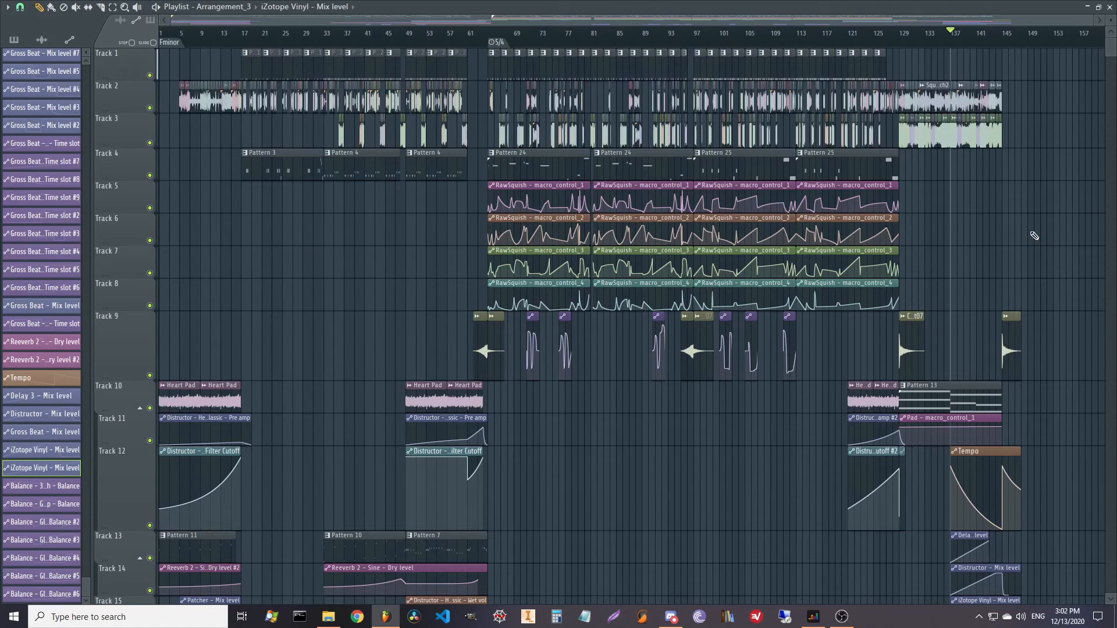
pyautogui.scroll(-4, 394, 314)
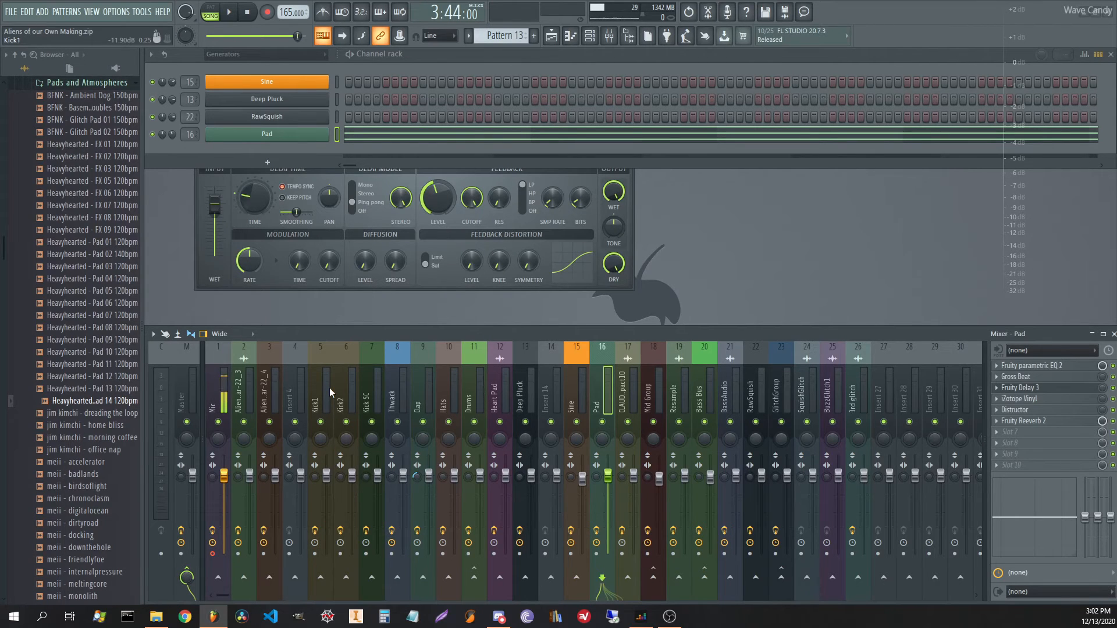
# - Compare the routing of the Kick SC and Kick1 mixer tracks, closing the leftover Fruity Delay 3 window
pyautogui.click(368, 387)
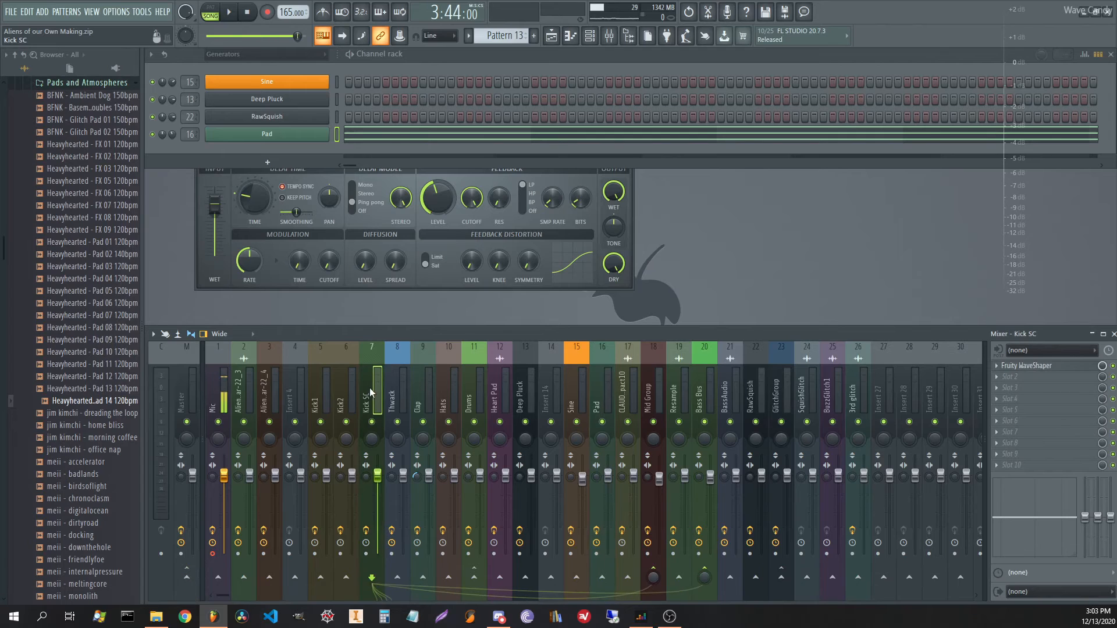
pyautogui.click(309, 379)
pyautogui.click(358, 389)
pyautogui.click(372, 389)
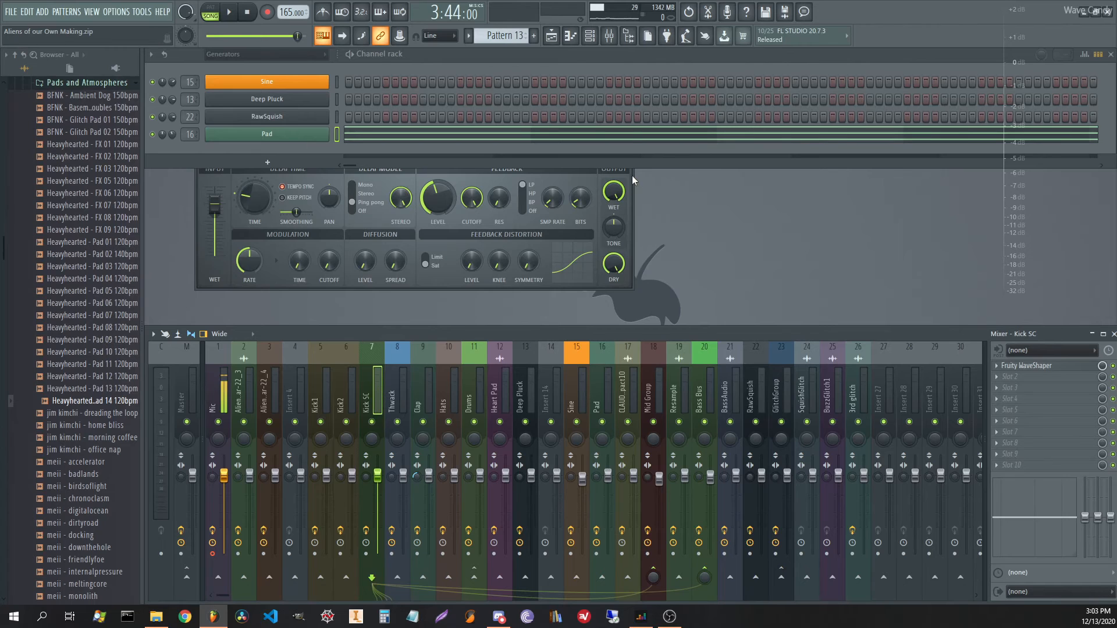
pyautogui.click(633, 155)
pyautogui.click(370, 394)
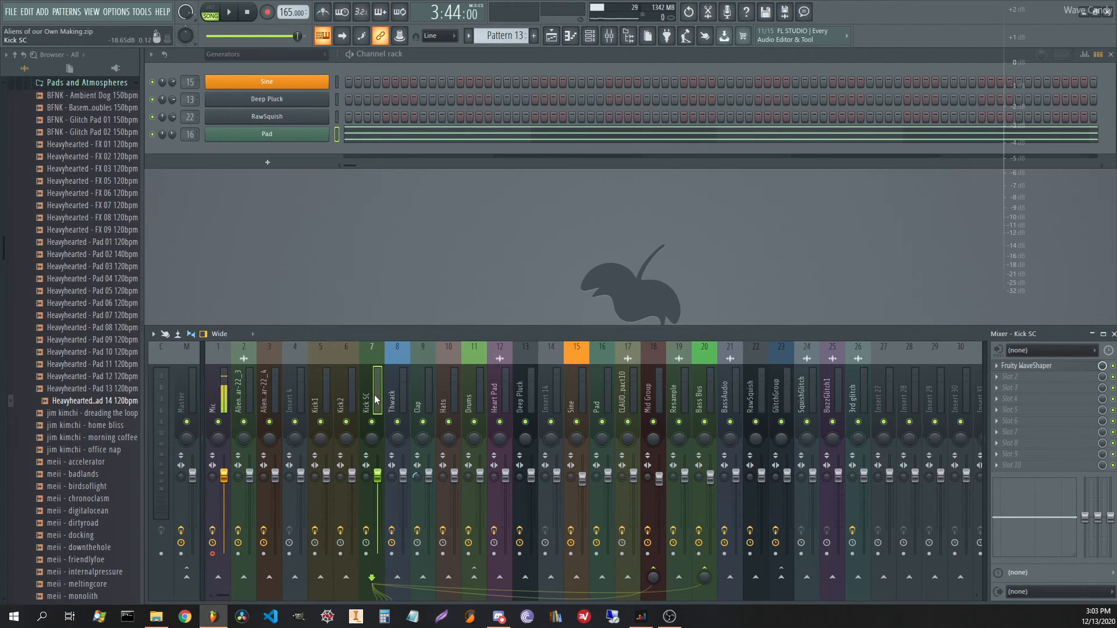
# - Open the Patcher on the Mid Group mixer track, show its map and open the Fruity Limiter inside it
pyautogui.click(655, 390)
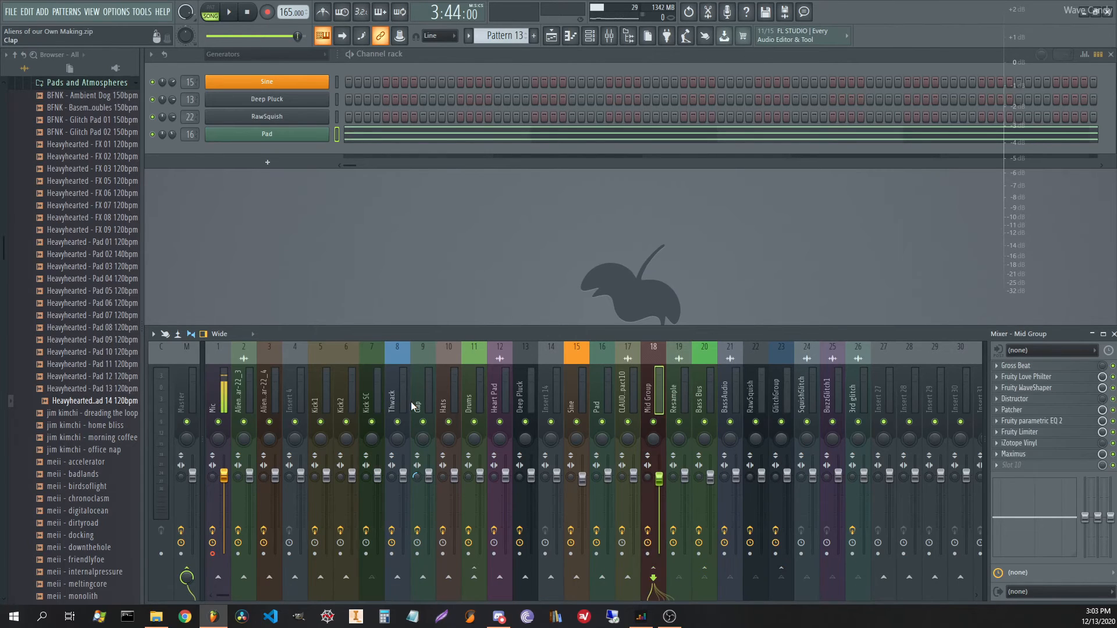
pyautogui.click(1016, 410)
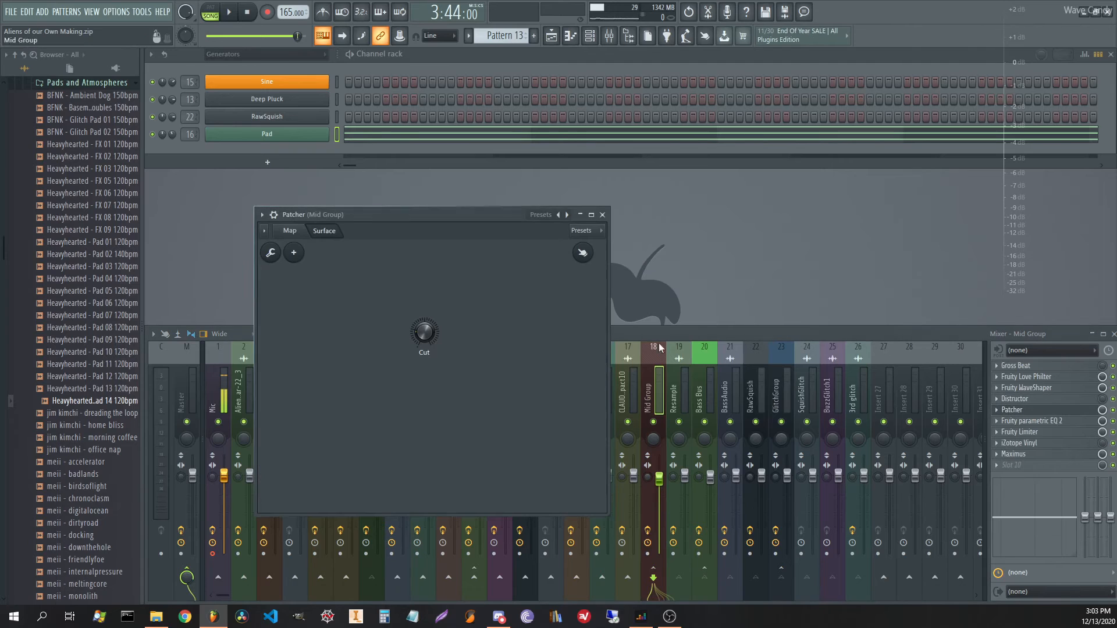
pyautogui.click(289, 231)
pyautogui.click(494, 401)
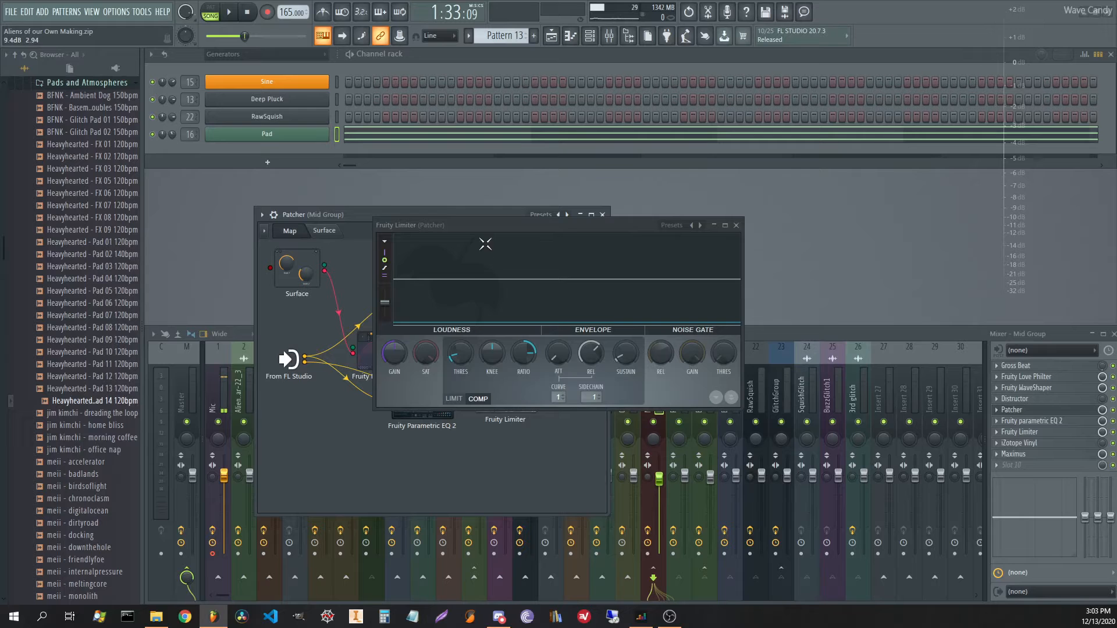
# - Play a short section of the song, pause the Fruity Limiter's graph and examine its sidechain compression and threshold
pyautogui.moveTo(487, 225); pyautogui.dragTo(491, 225)
pyautogui.press('space')
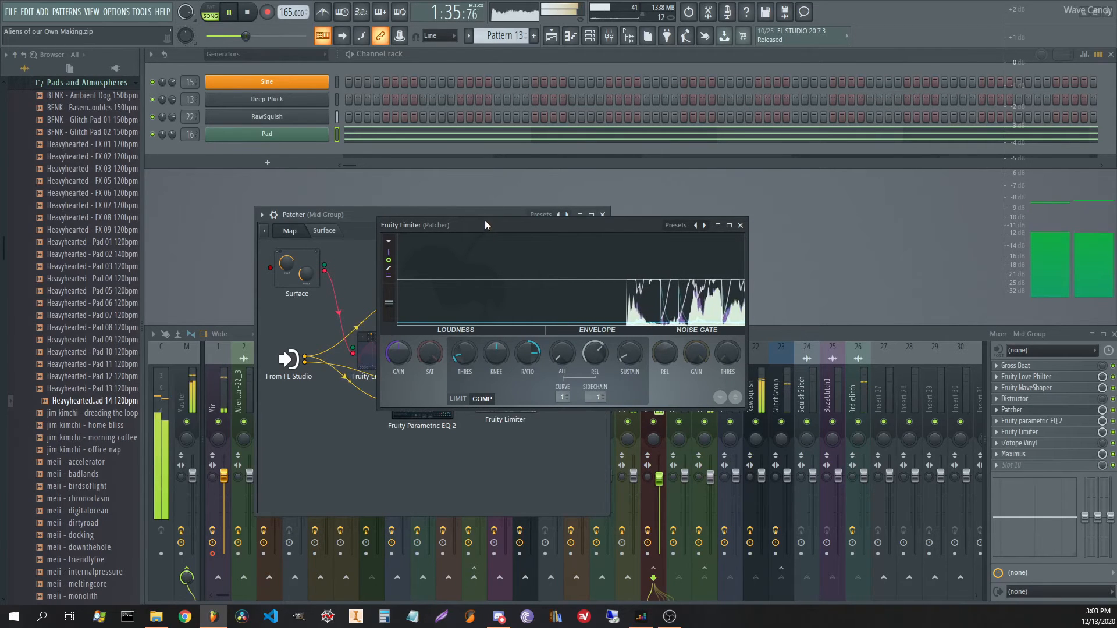
pyautogui.press('space')
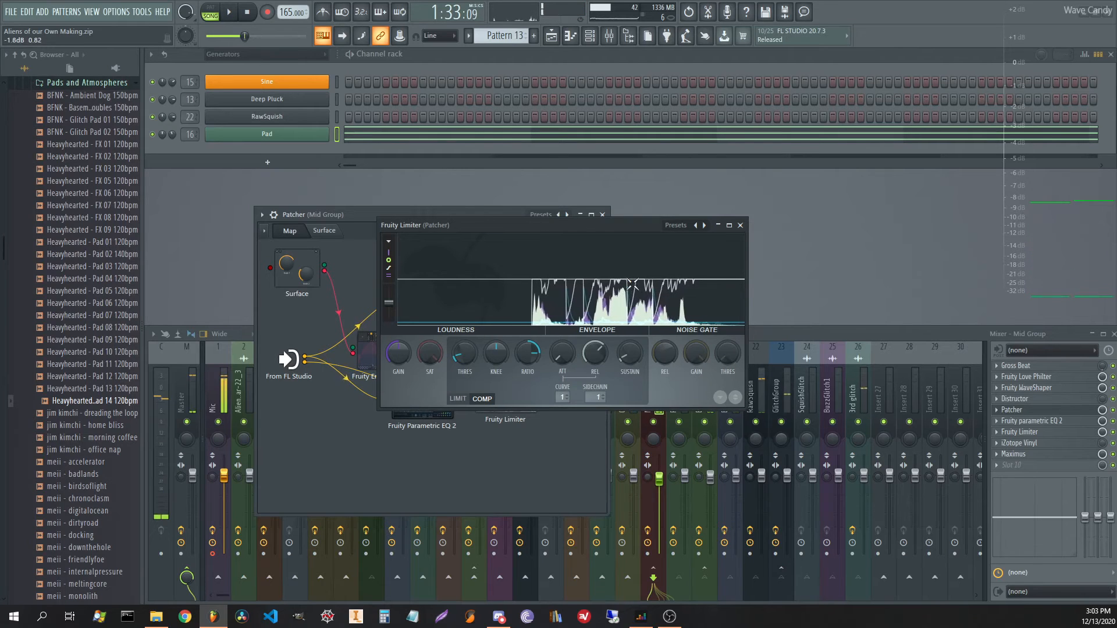
pyautogui.click(616, 278)
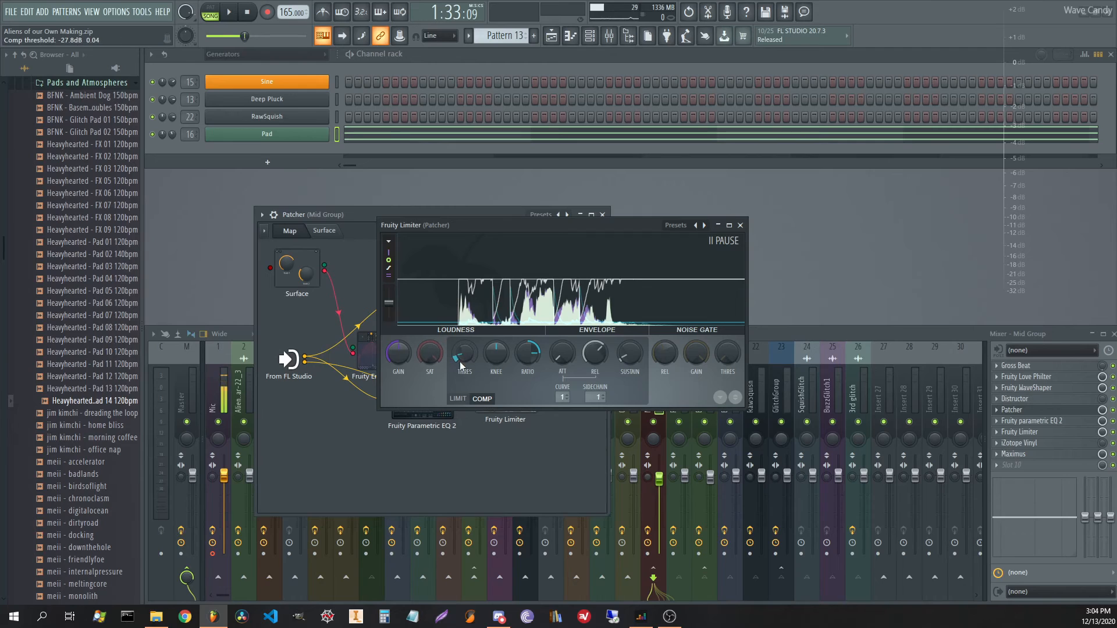
pyautogui.moveTo(459, 362); pyautogui.dragTo(540, 298)
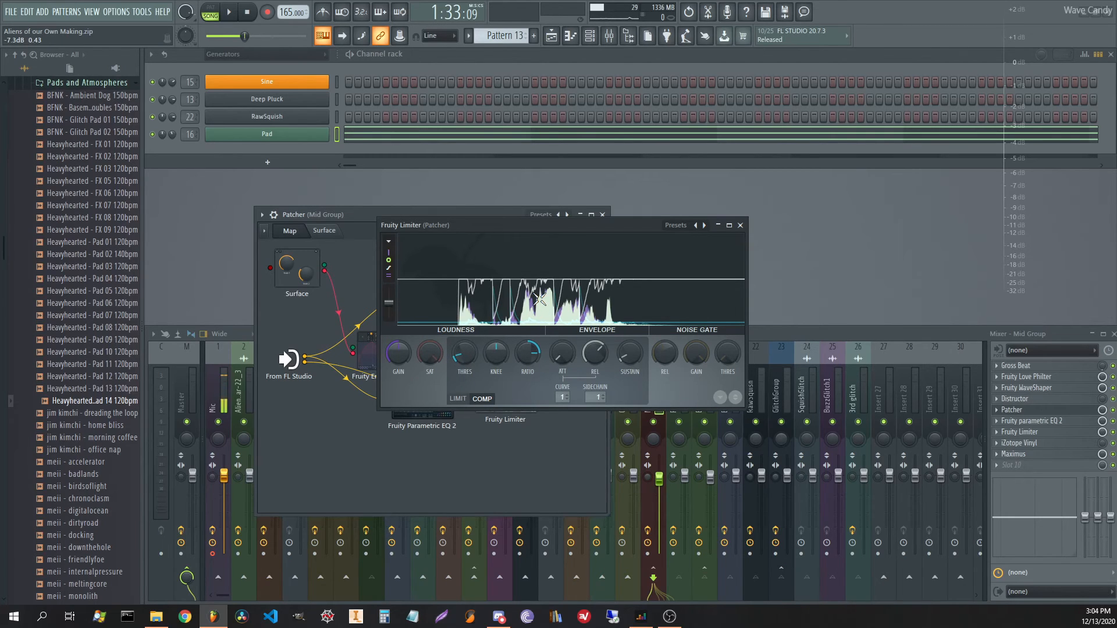
# - Close the Fruity Limiter and Patcher windows and inspect the routing of the Kick1 mixer track
pyautogui.click(740, 225)
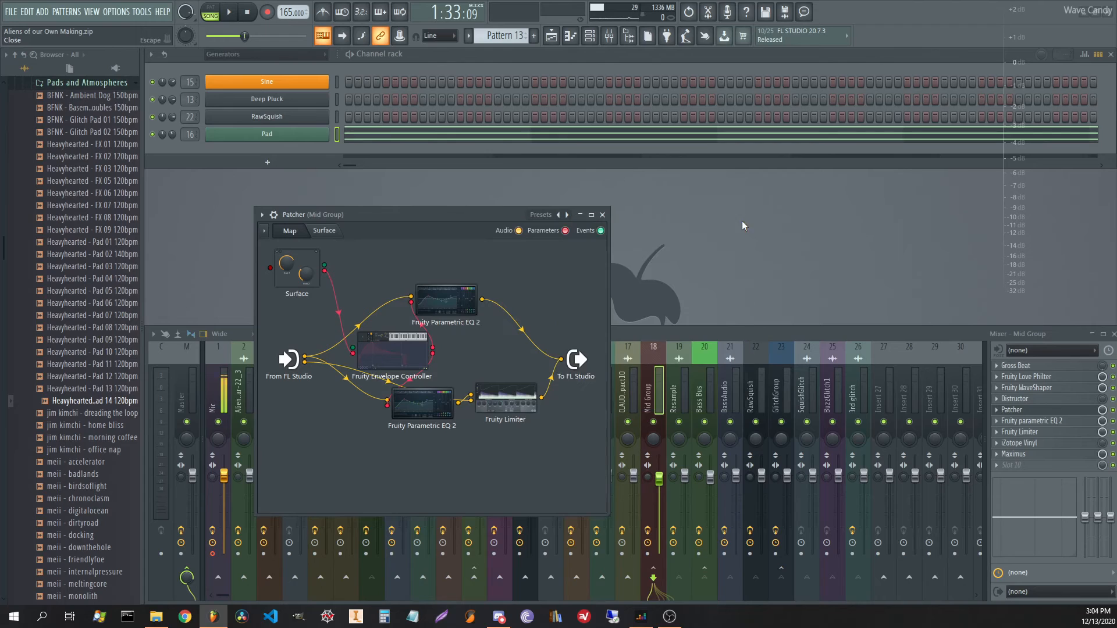
pyautogui.click(602, 215)
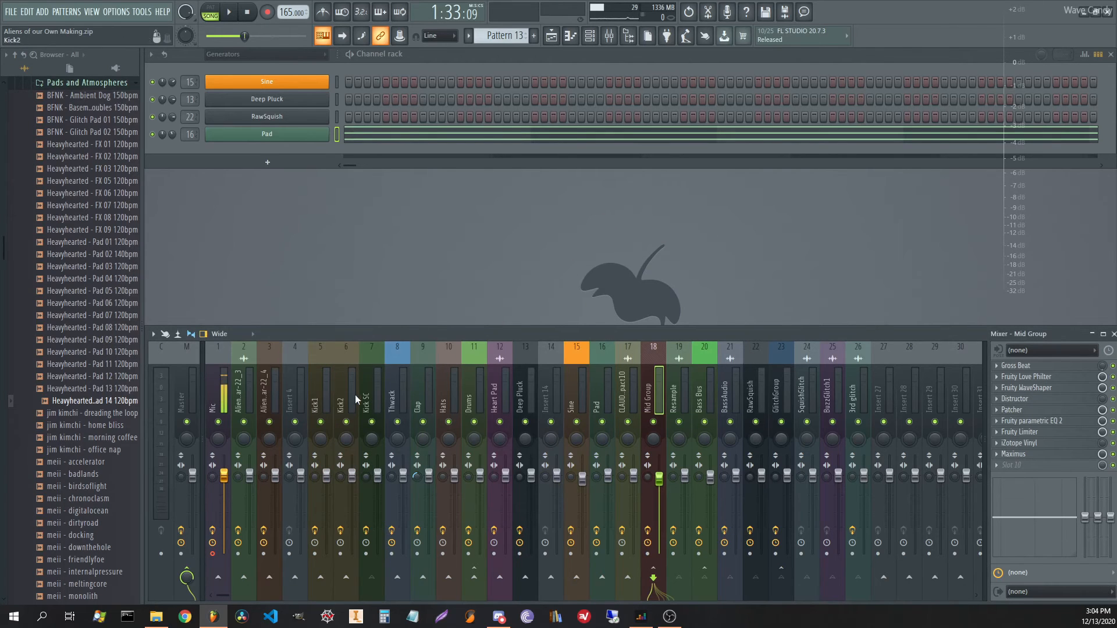
pyautogui.click(326, 402)
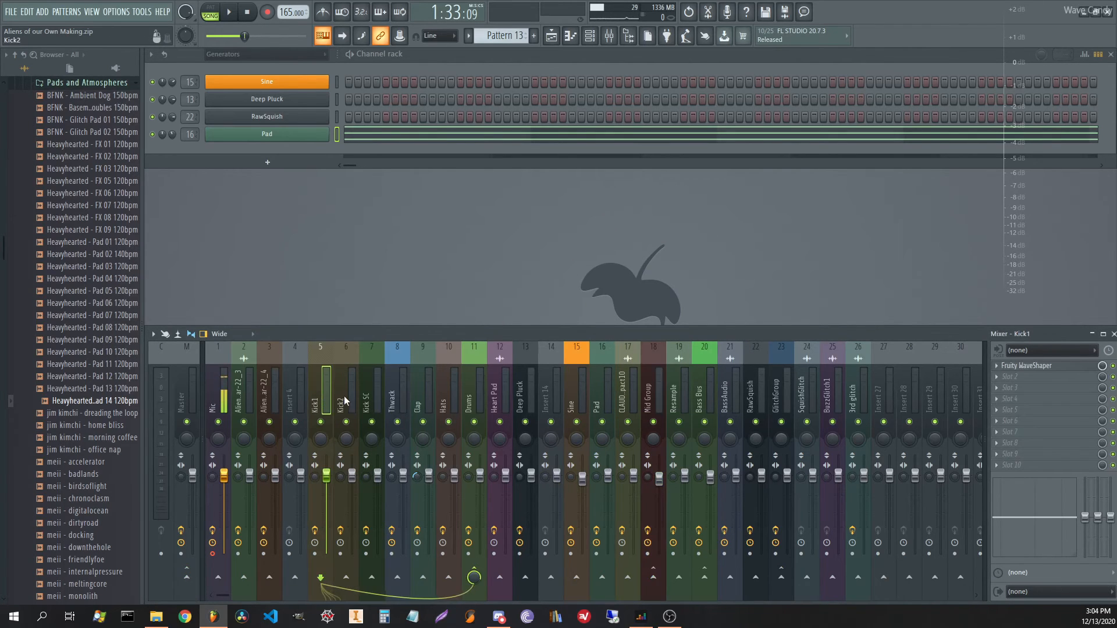
# - Inspect the routing and effects of the Kick2, Kick SC, Thwack, Clap and Drums mixer tracks in turn
pyautogui.click(344, 400)
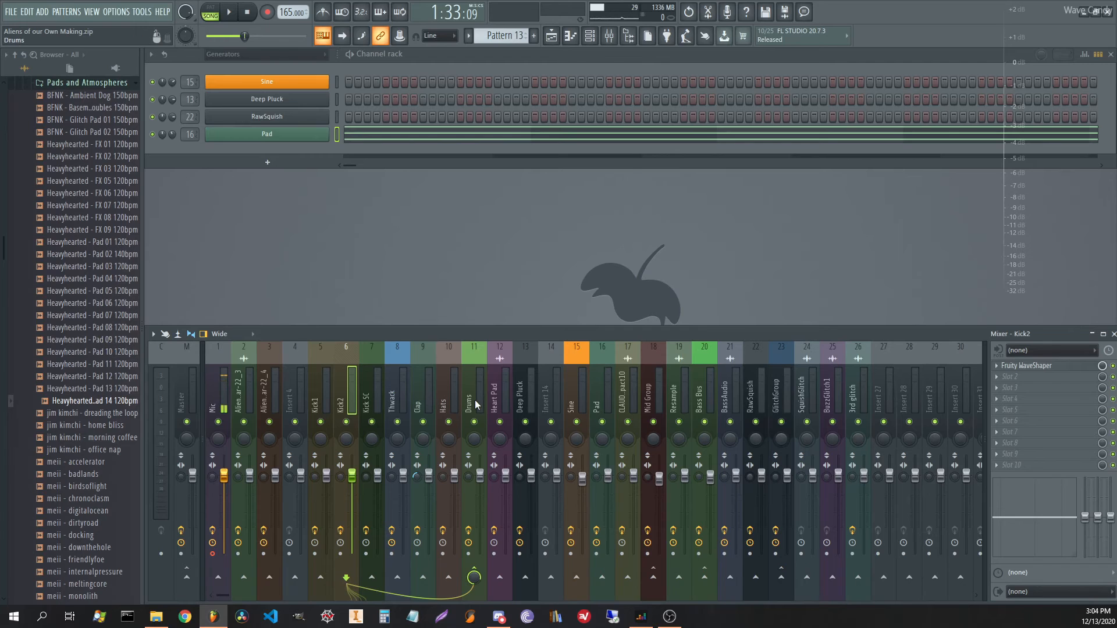
pyautogui.click(375, 395)
pyautogui.click(393, 394)
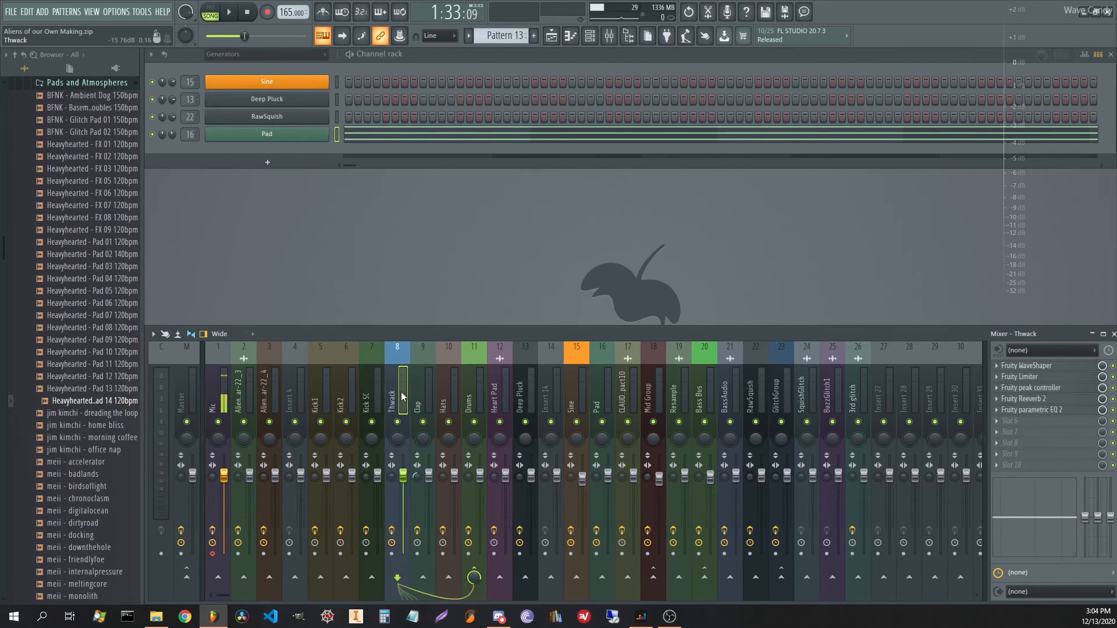
pyautogui.click(424, 396)
pyautogui.click(470, 398)
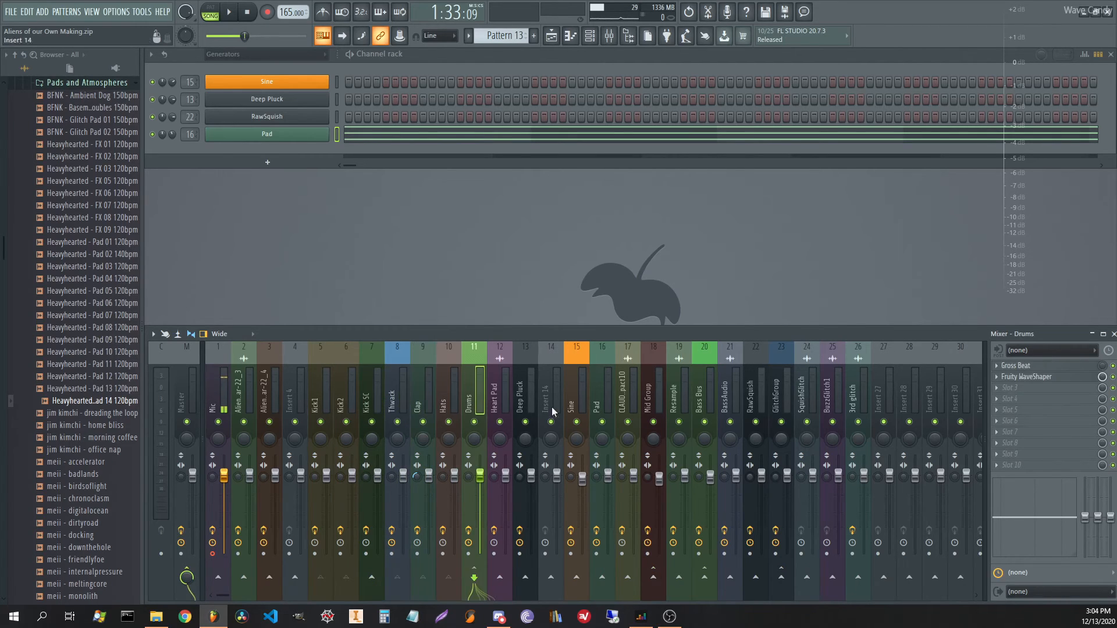
# - Check the Gross Beat effect on the Drums track, close it and examine the Gross Beat automation clips in the playlist
pyautogui.click(1041, 367)
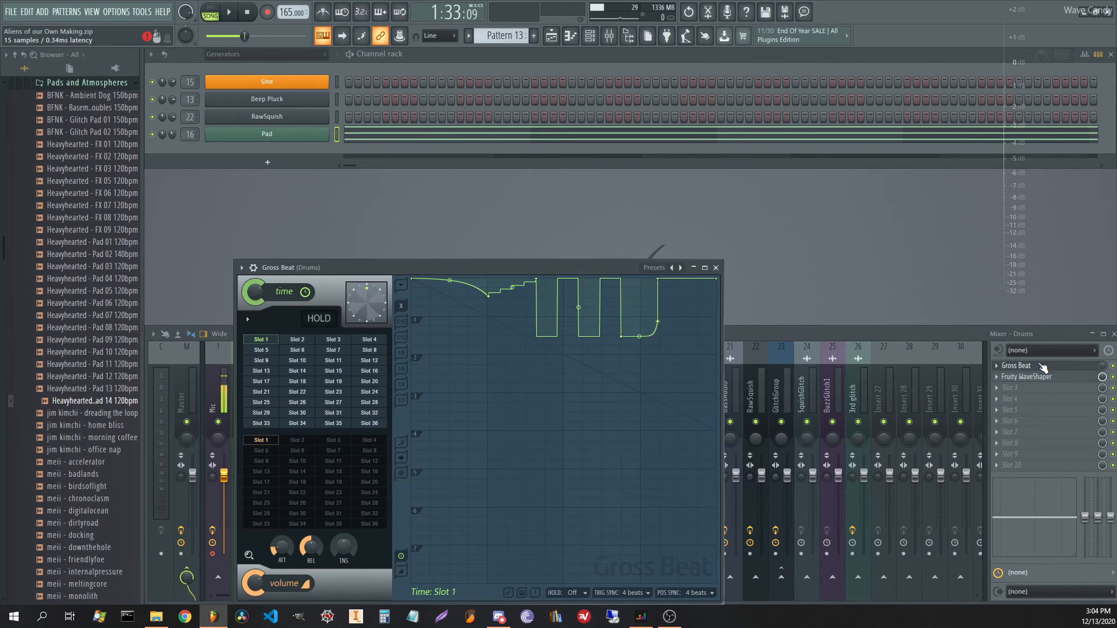
pyautogui.click(1042, 368)
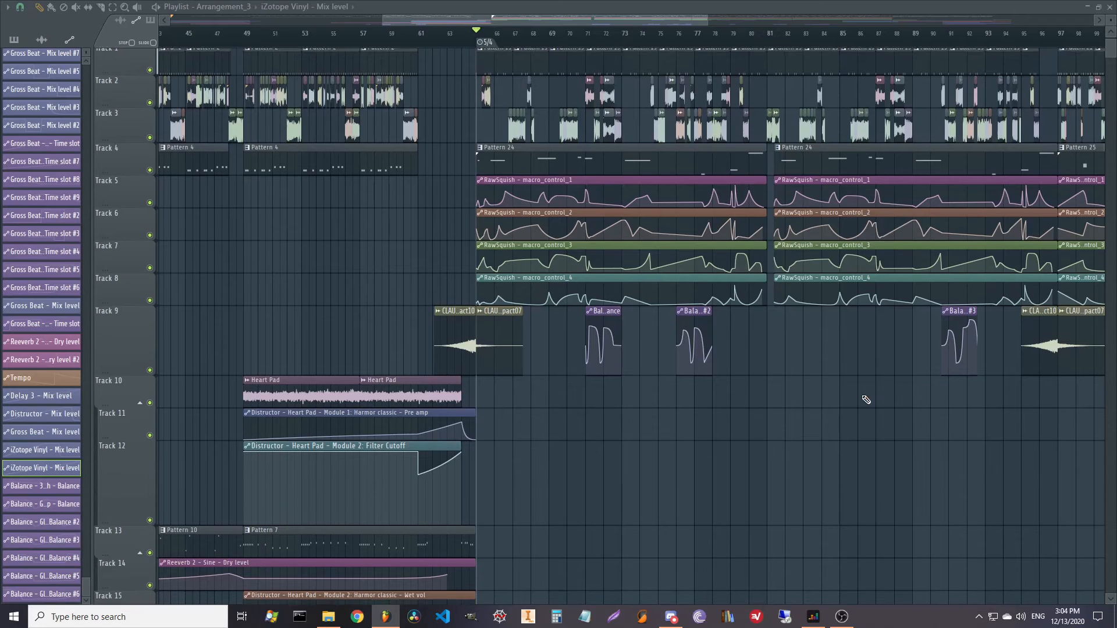
pyautogui.scroll(-5, 861, 394)
pyautogui.scroll(6, 775, 35)
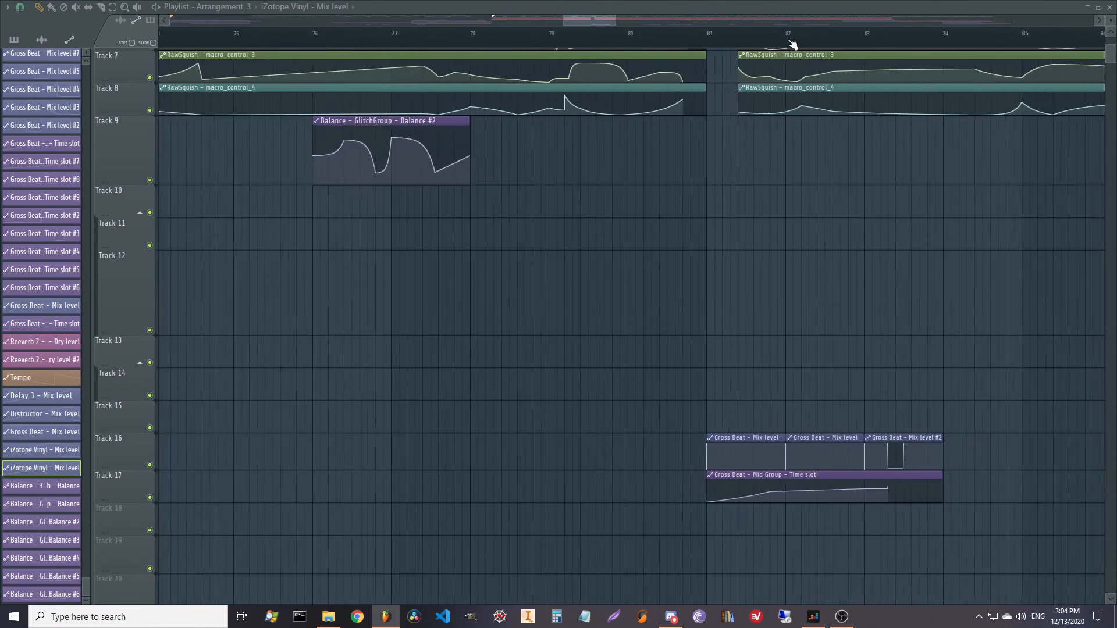
pyautogui.moveTo(934, 307); pyautogui.dragTo(491, 416)
pyautogui.moveTo(862, 377); pyautogui.dragTo(612, 305)
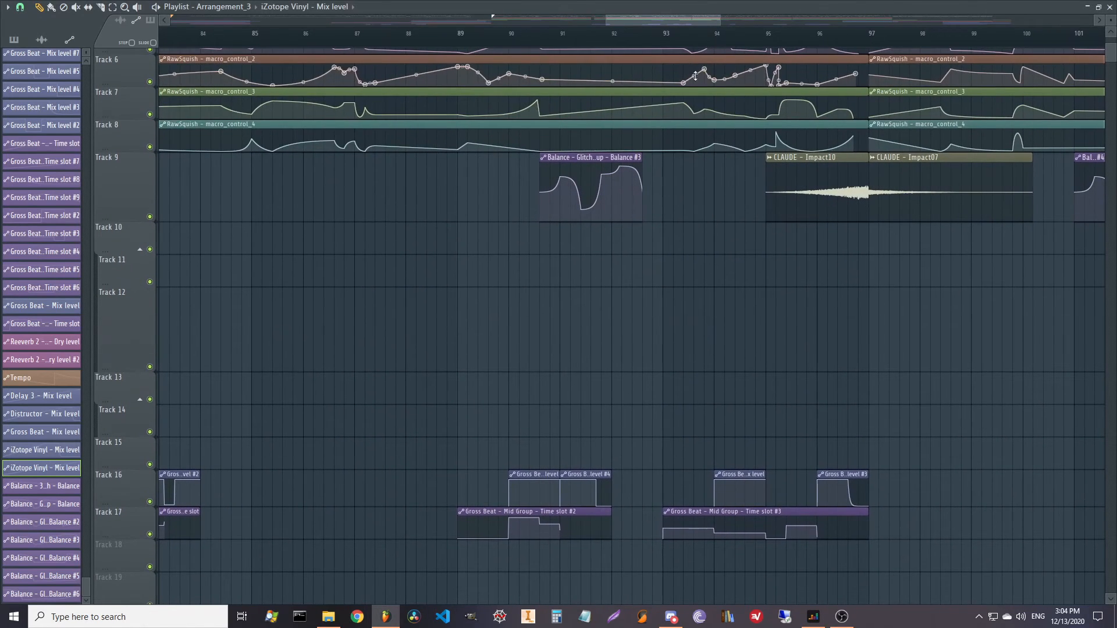
pyautogui.scroll(4, 723, 32)
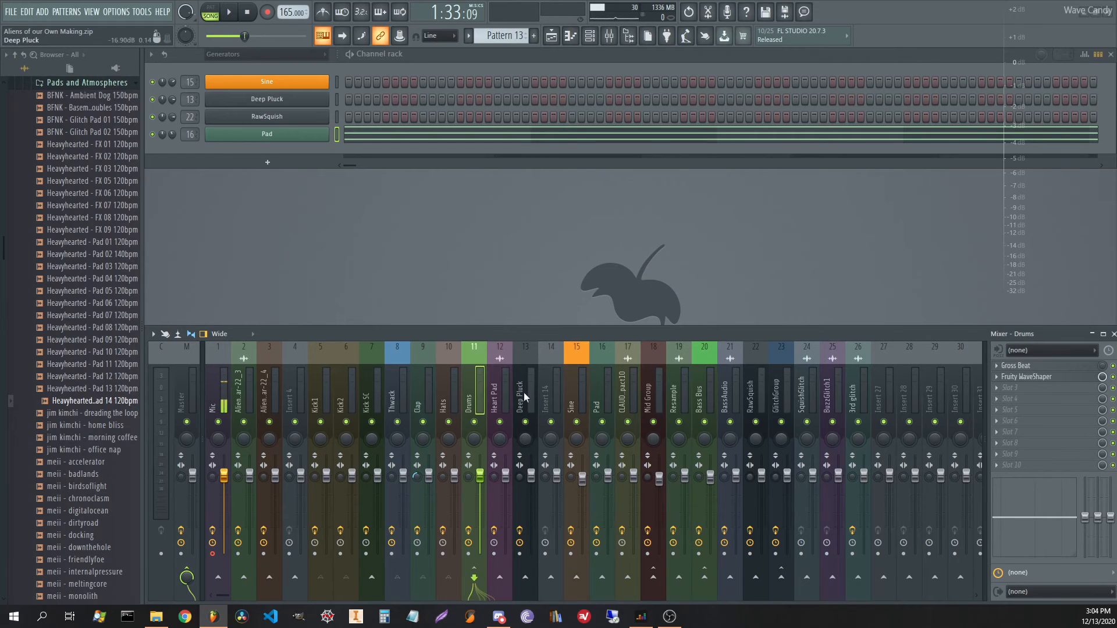
# - Inspect the mixer routing and effects from Heart Pad through Deep Pluck, Sine, Pad, CLAUDE - Impact10 and Mid Group to Resample
pyautogui.click(505, 389)
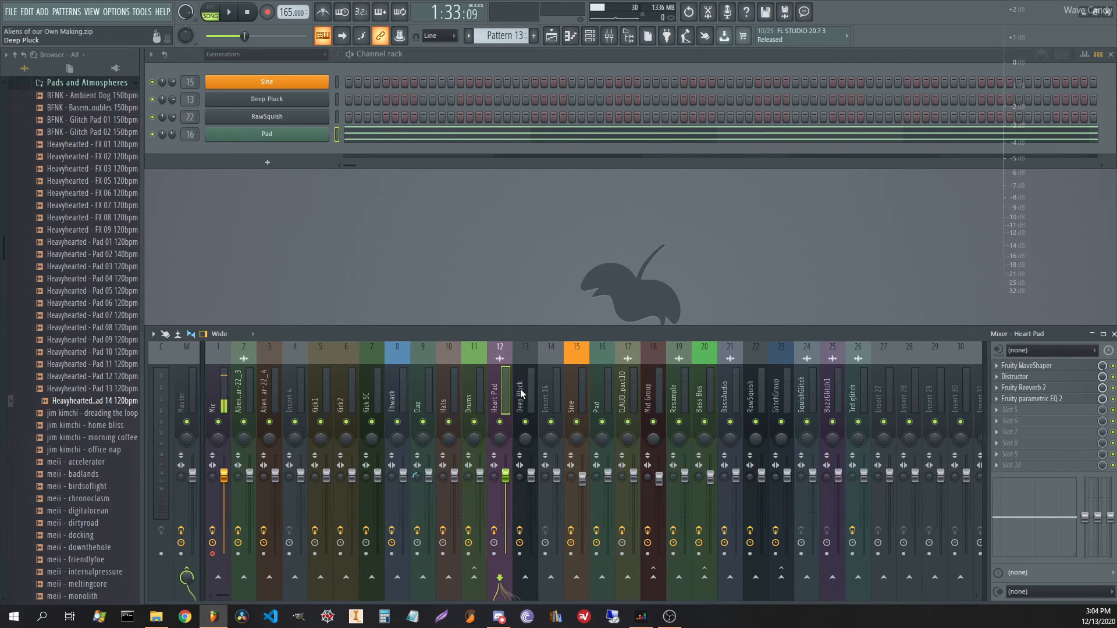
pyautogui.click(528, 390)
pyautogui.click(585, 391)
pyautogui.click(602, 391)
pyautogui.click(630, 391)
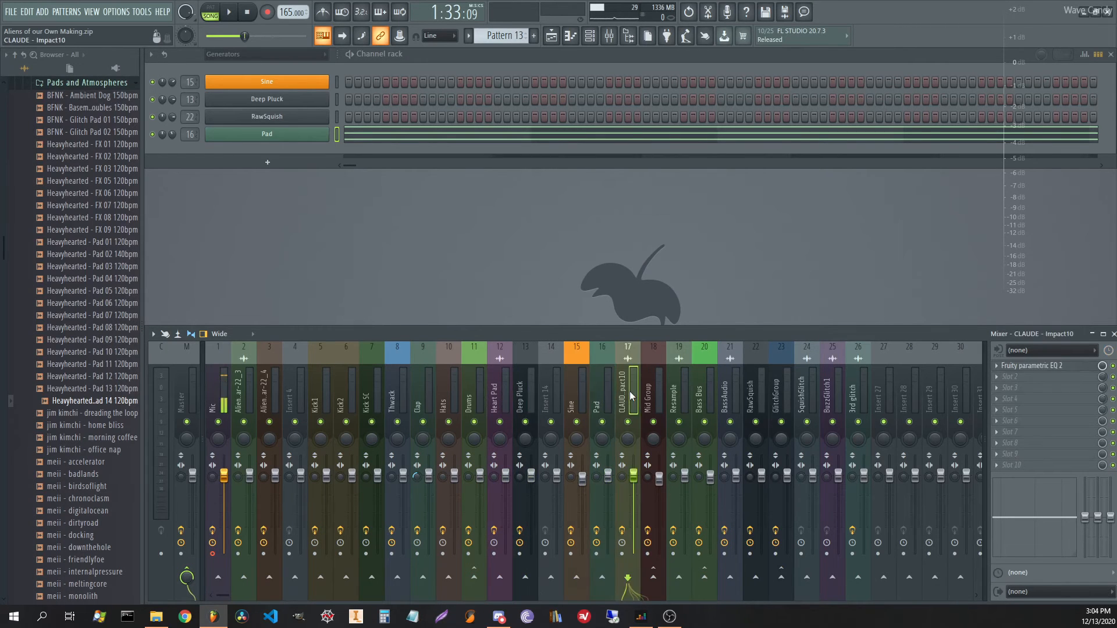
pyautogui.click(661, 389)
pyautogui.click(684, 395)
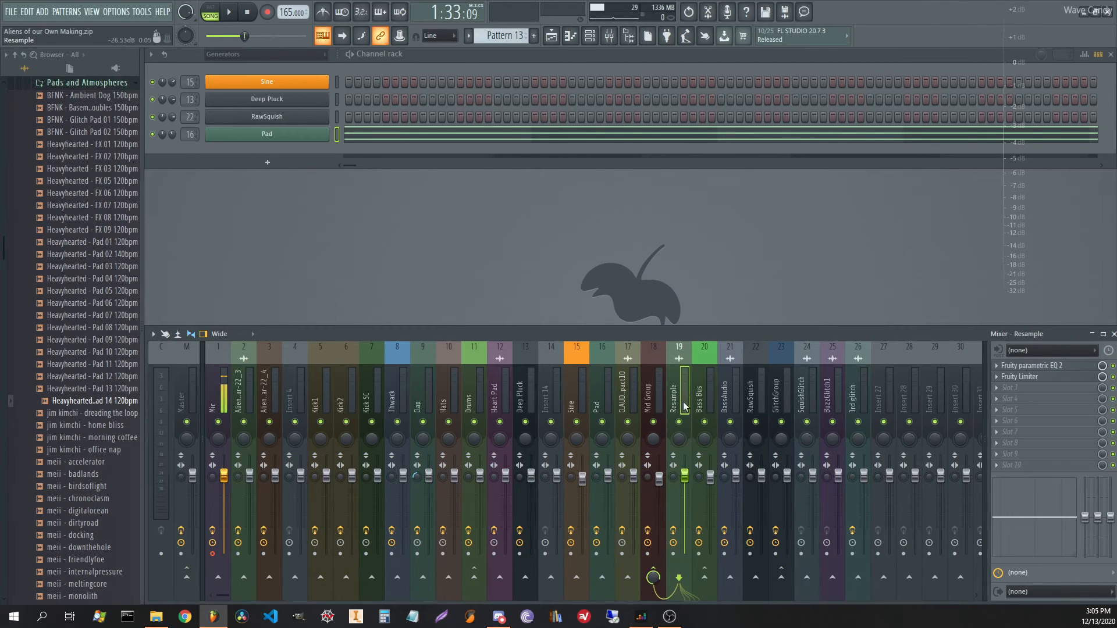
# - Inspect the routing and effects of the Bass Bus, BassAudio, RawSquish, GlitchGroup, SquishGlitch, BuzzGlitch1 and 3rd glitch mixer tracks
pyautogui.click(711, 390)
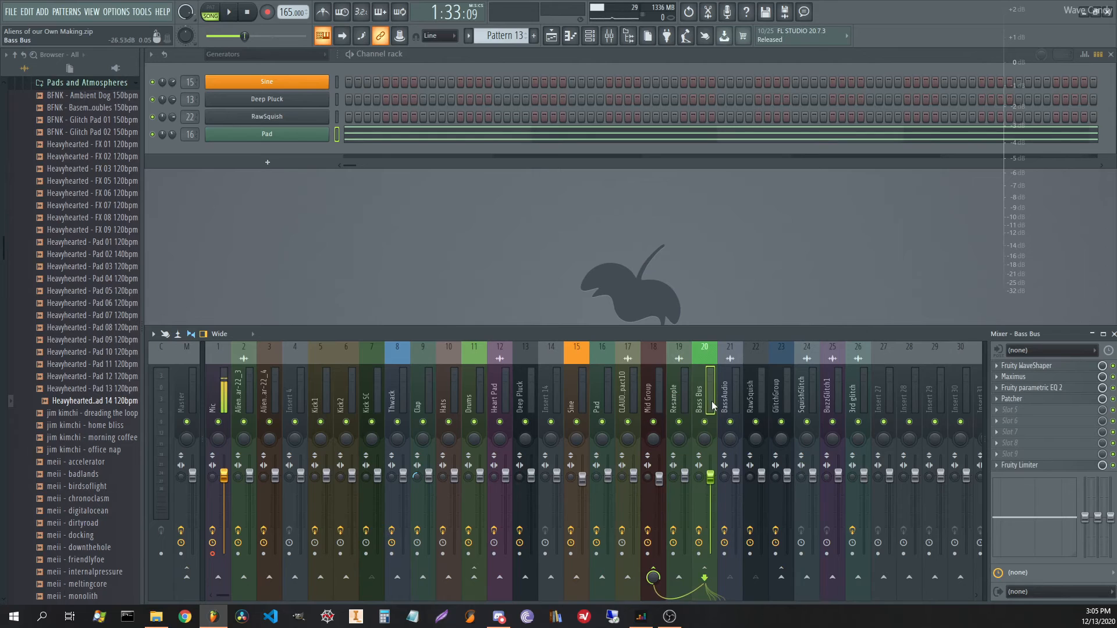
pyautogui.click(726, 397)
pyautogui.click(757, 401)
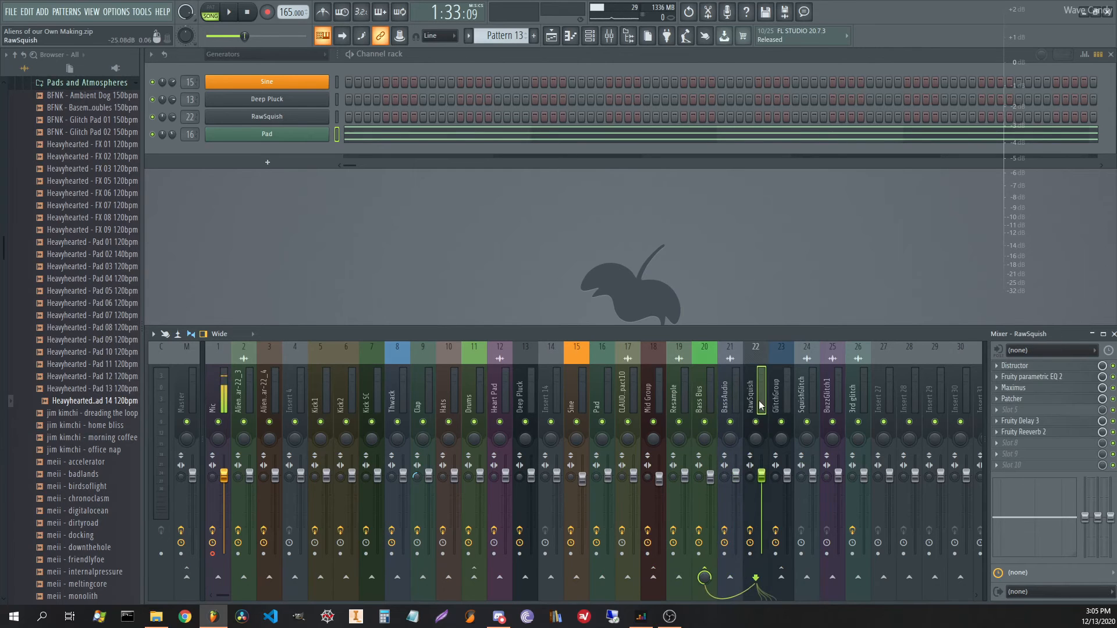
pyautogui.click(786, 401)
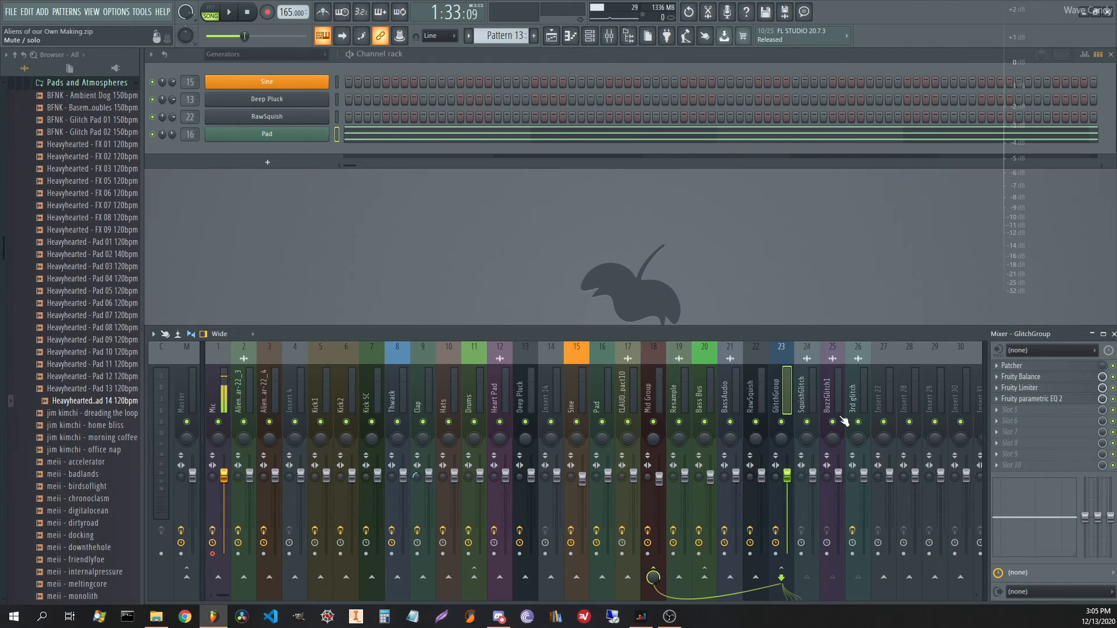
pyautogui.click(810, 403)
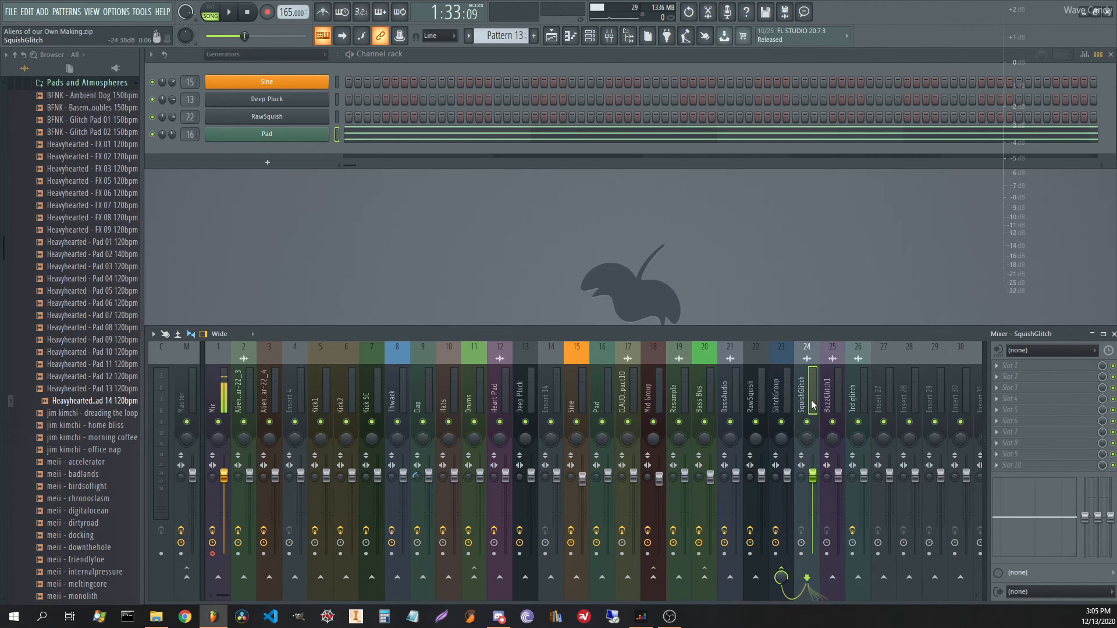
pyautogui.click(835, 401)
pyautogui.click(859, 396)
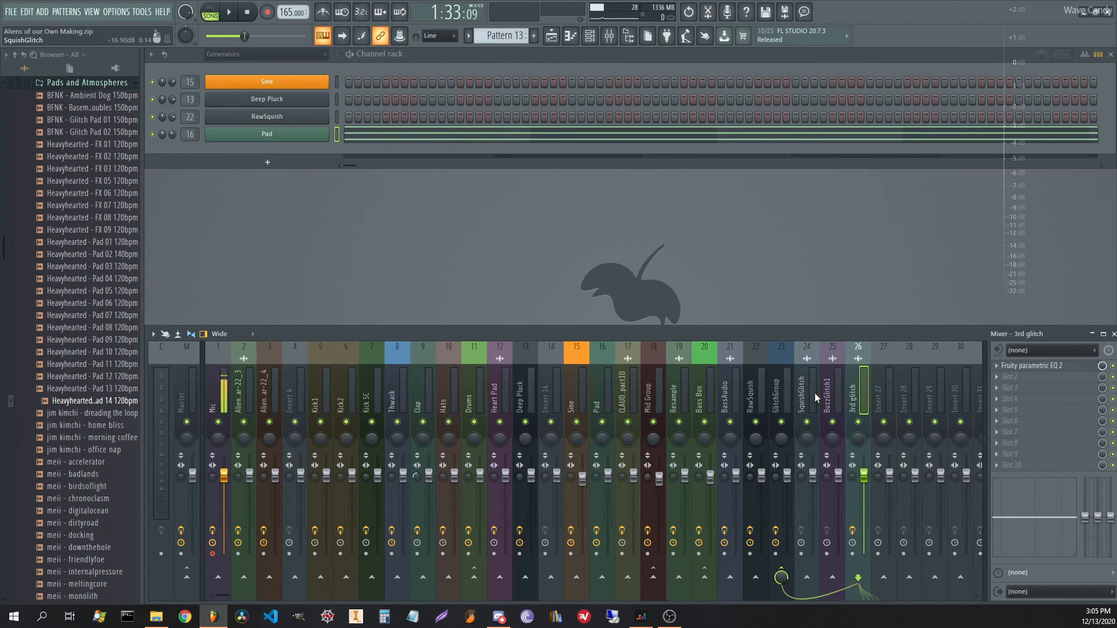
# - Open the Patcher on the Mid Group mixer track, review its map and close it
pyautogui.click(656, 393)
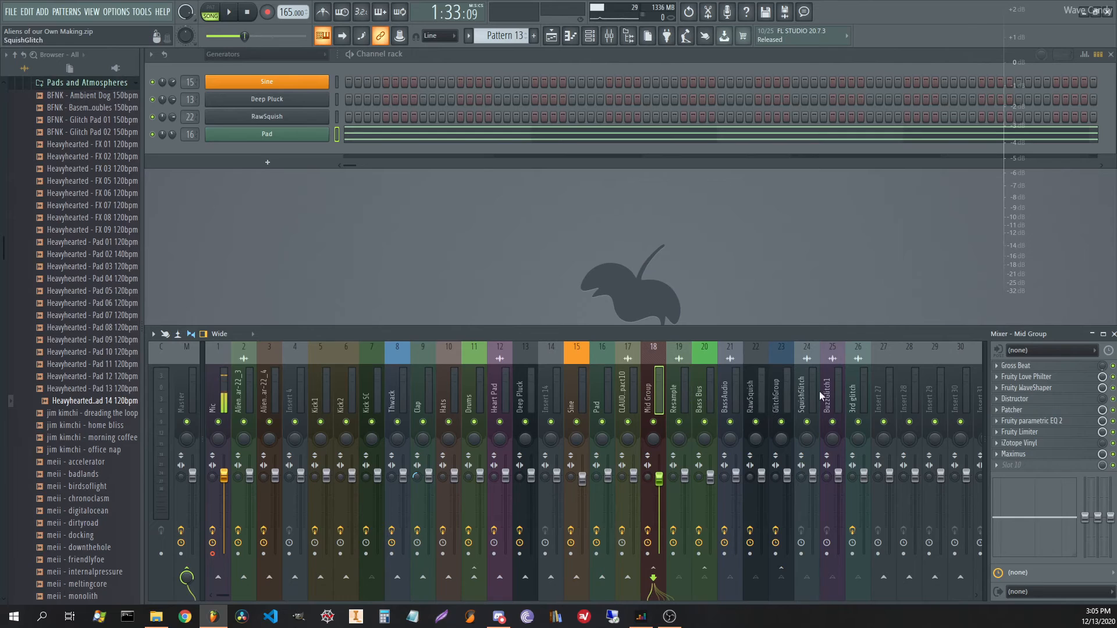
pyautogui.click(1031, 412)
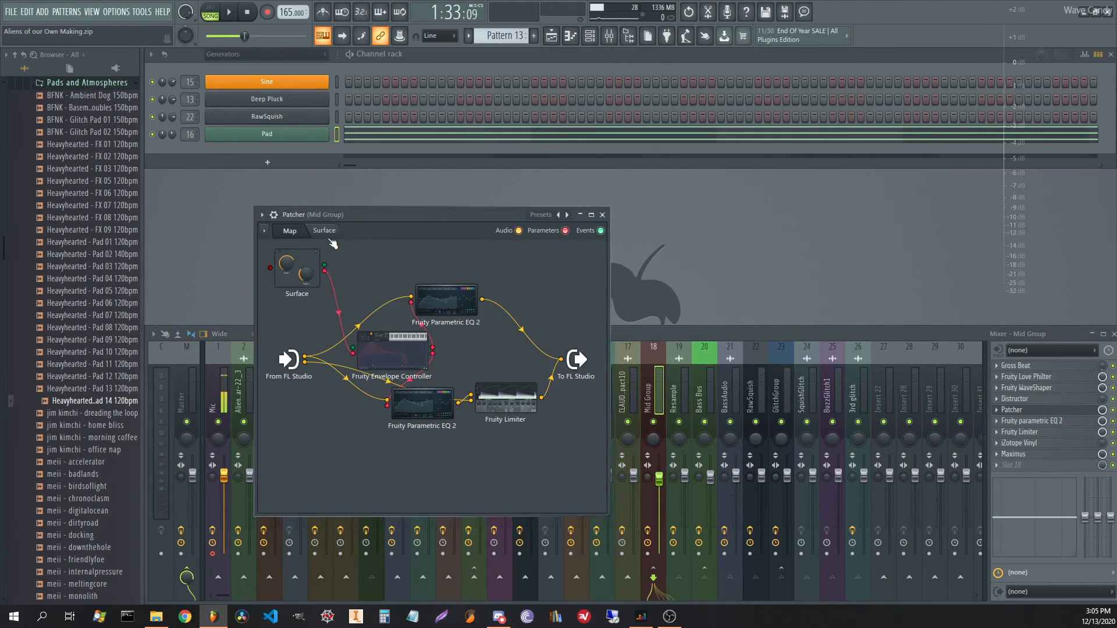
pyautogui.click(603, 214)
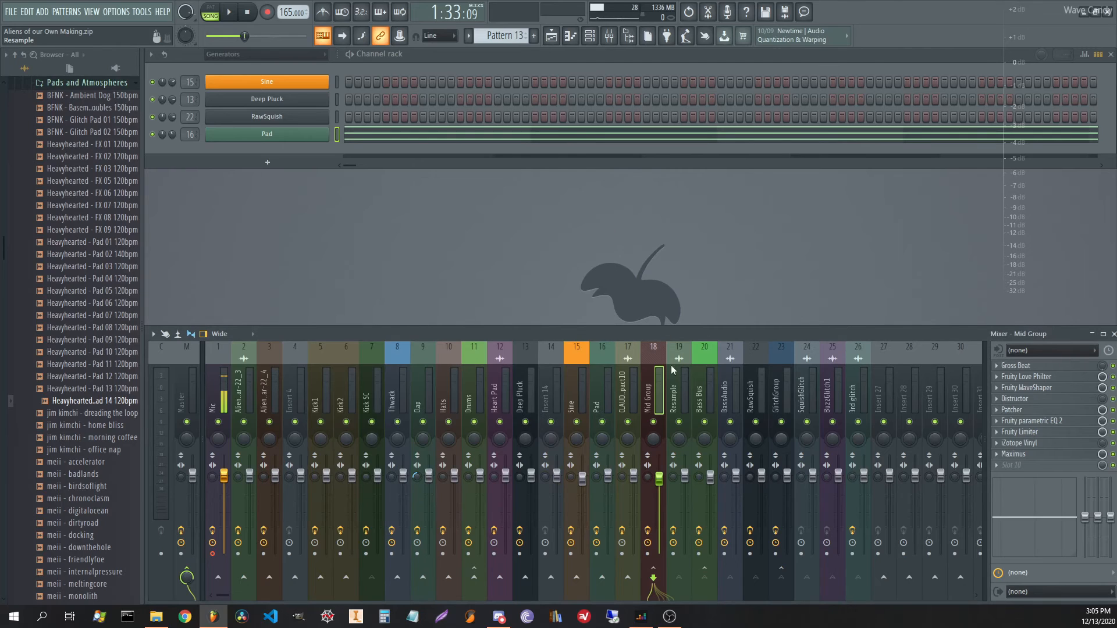
# - Open the Patcher on the Bass Bus mixer track, review how its Fruity Limiter is wired and close it
pyautogui.click(699, 390)
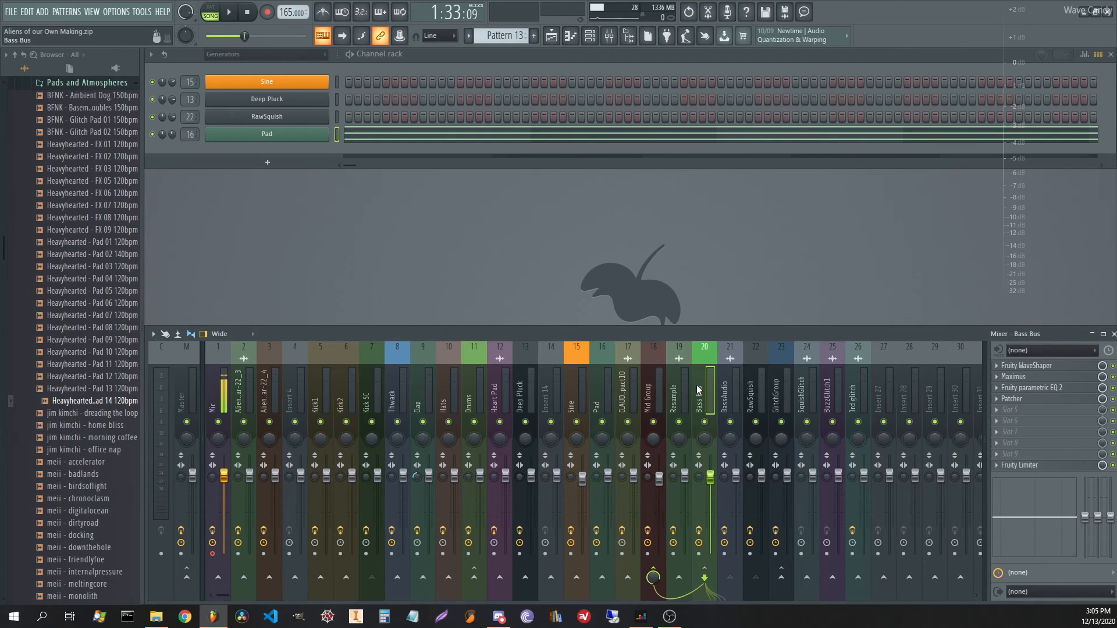
pyautogui.click(1026, 401)
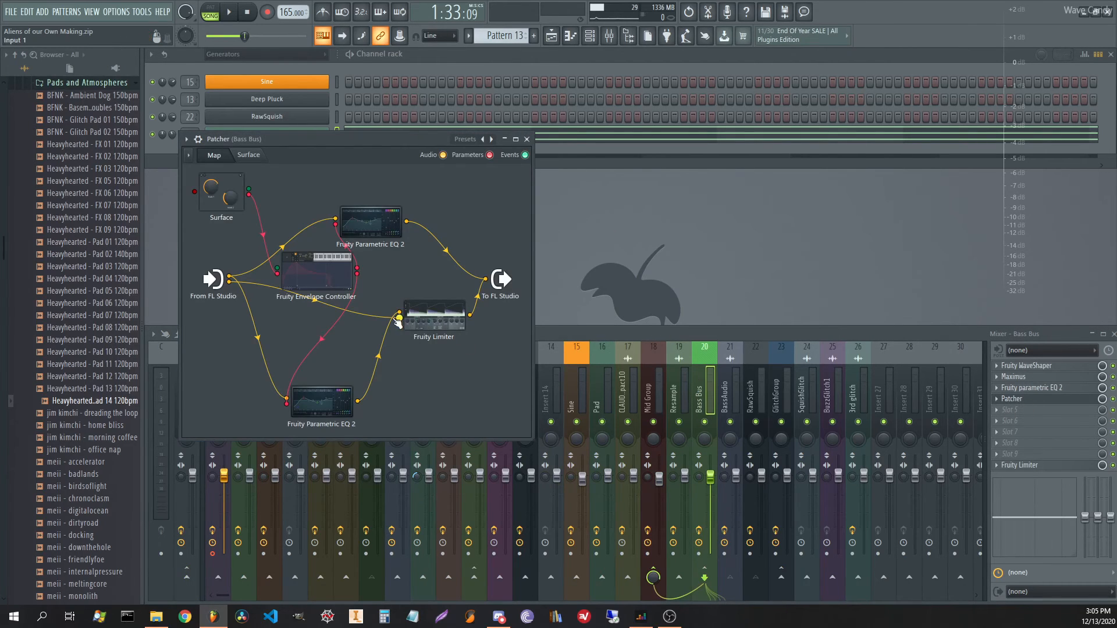
pyautogui.click(1047, 410)
pyautogui.click(762, 328)
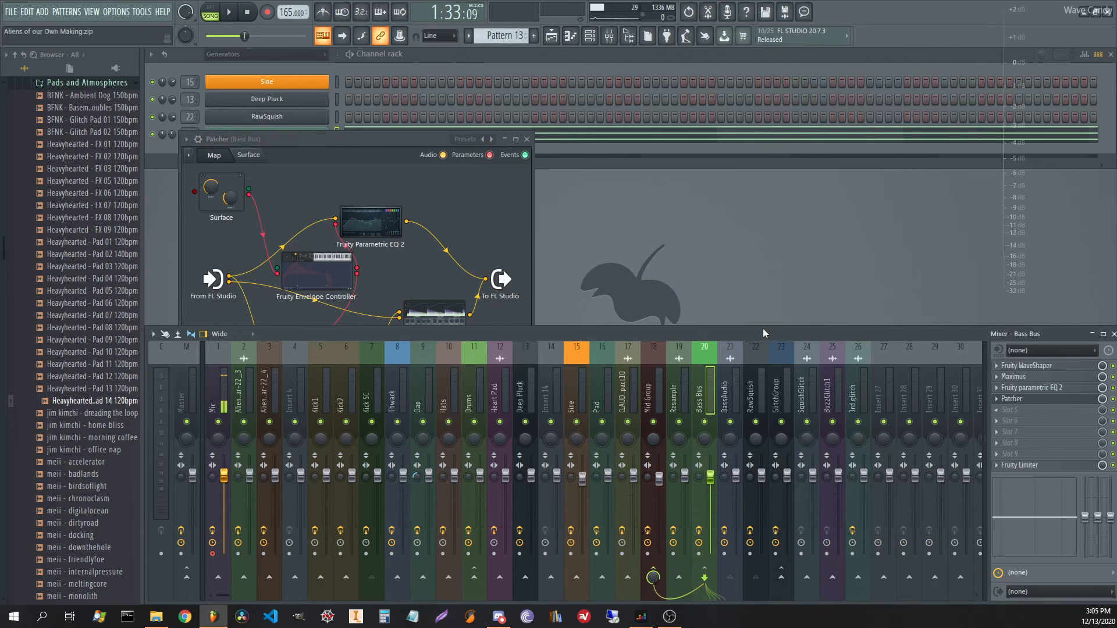
pyautogui.click(1065, 401)
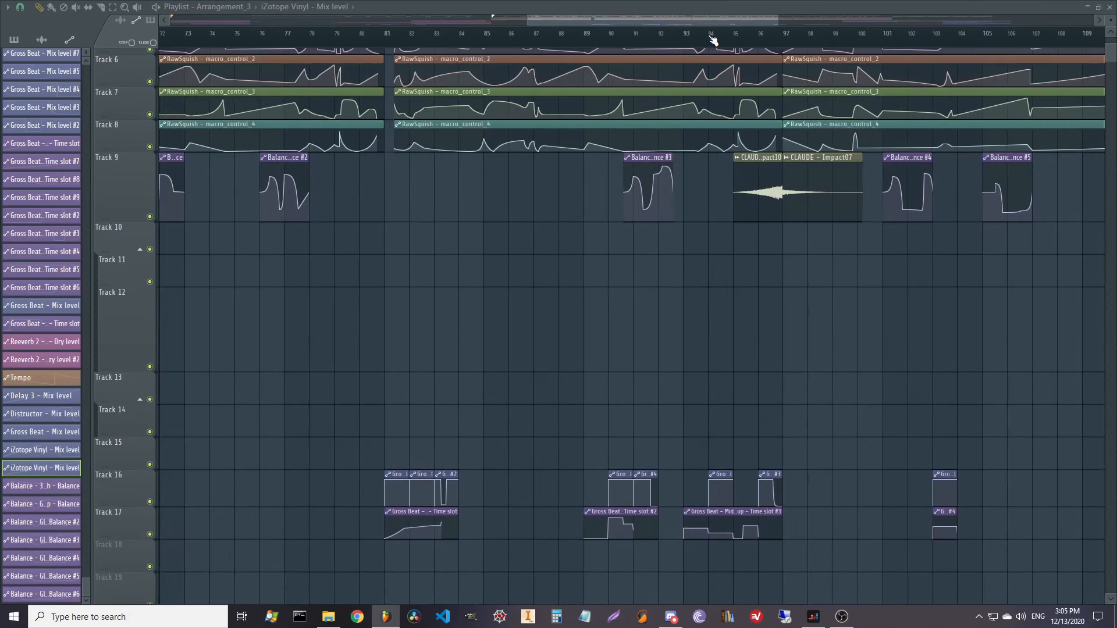
# - Examine the playlist's automation clips, including the Balance clips on Track 9 and the Gross Beat clips on Tracks 16 and 17
pyautogui.scroll(5, 696, 78)
pyautogui.scroll(-4, 477, 39)
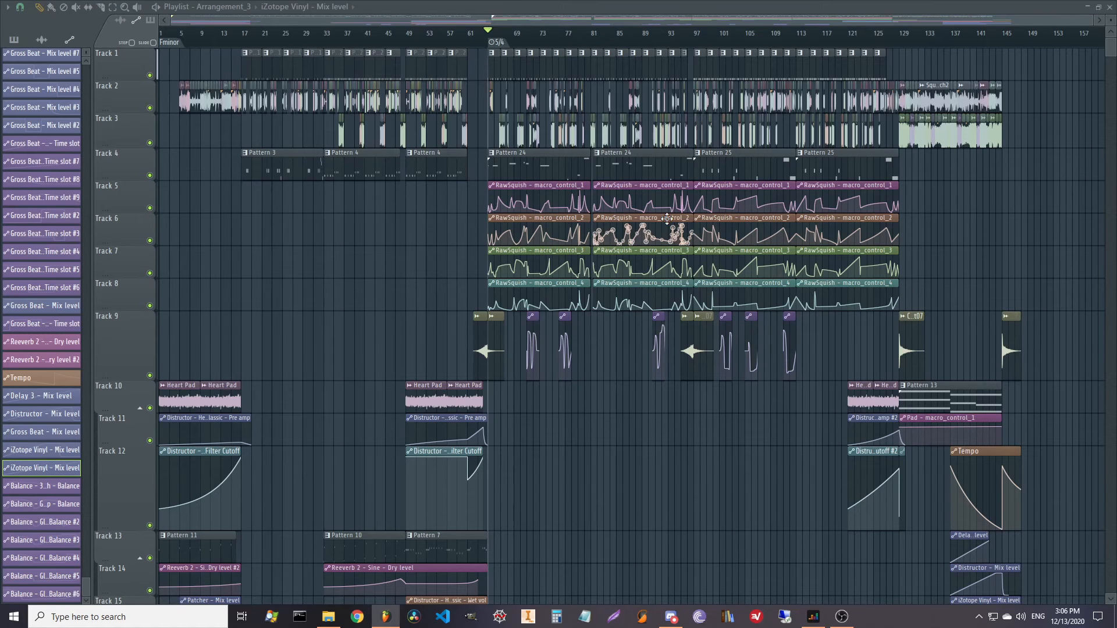
pyautogui.moveTo(1060, 214); pyautogui.dragTo(1063, 43)
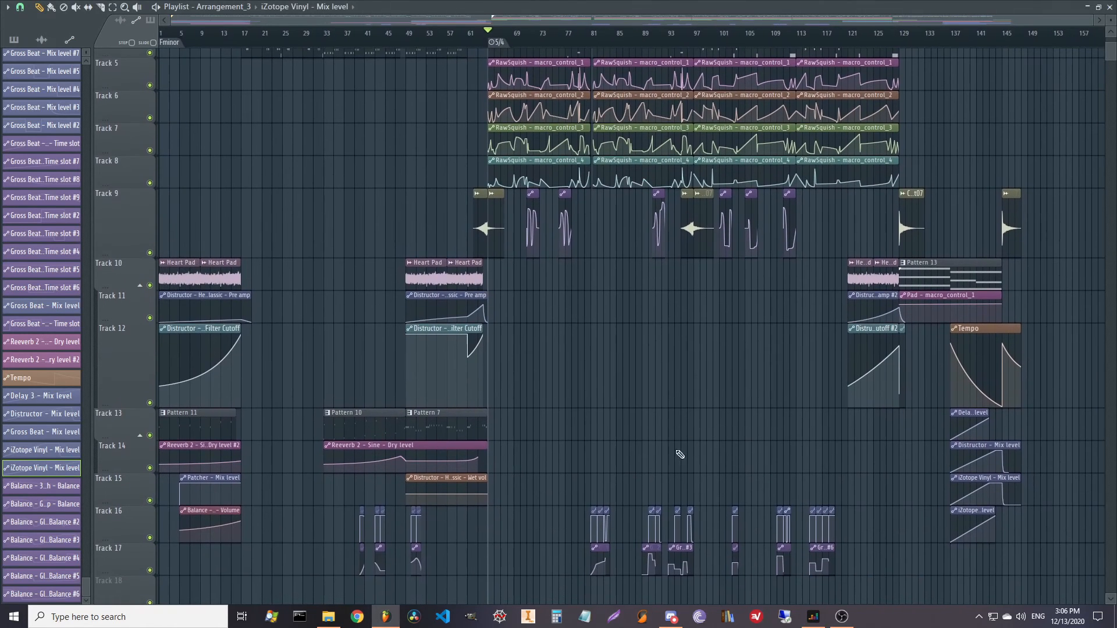
pyautogui.moveTo(679, 449); pyautogui.dragTo(688, 348)
pyautogui.scroll(5, 523, 26)
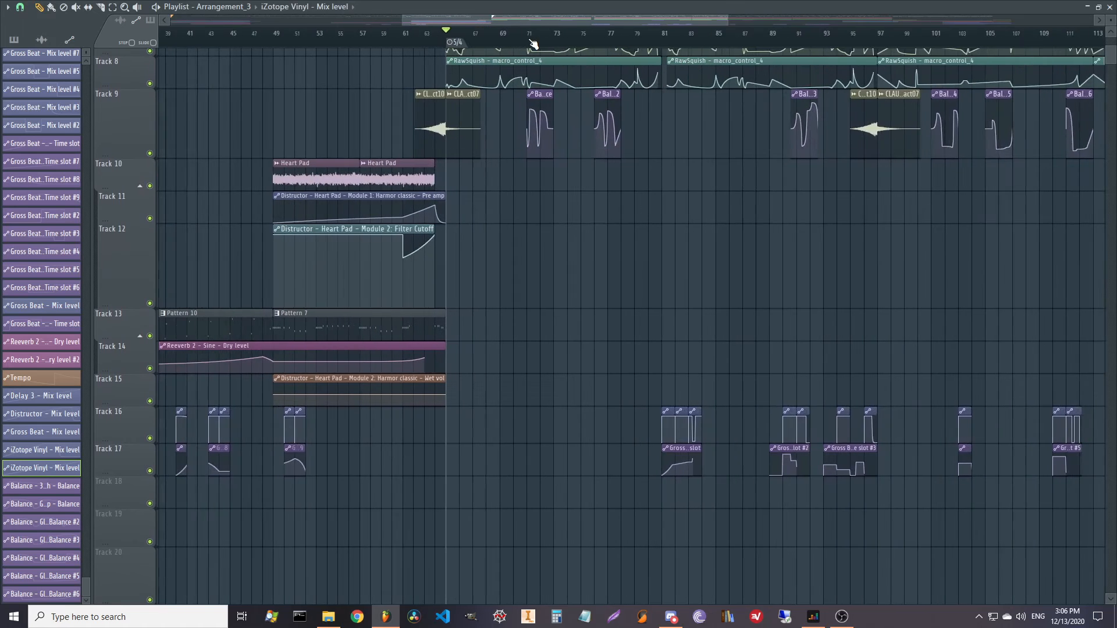
pyautogui.scroll(-5, 532, 44)
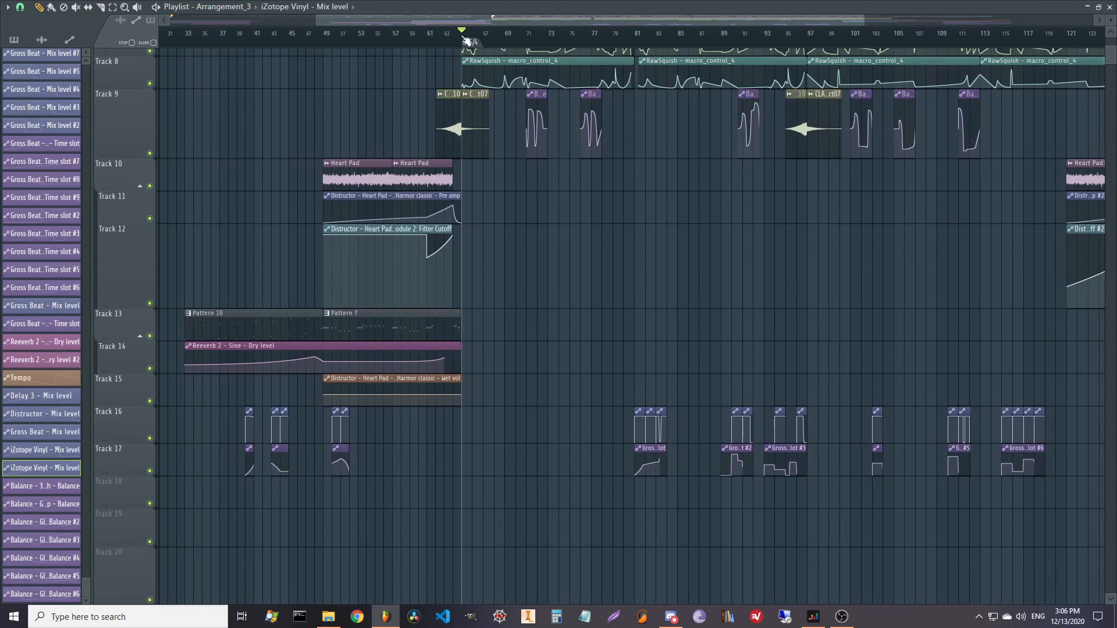
pyautogui.moveTo(782, 265); pyautogui.dragTo(439, 343)
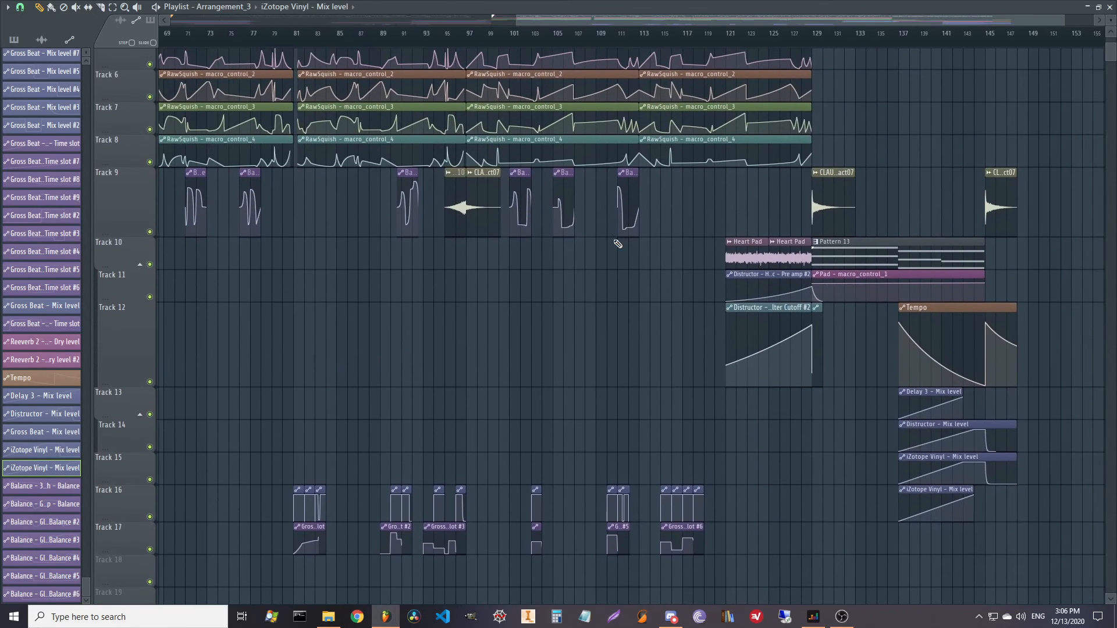
pyautogui.scroll(5, 815, 44)
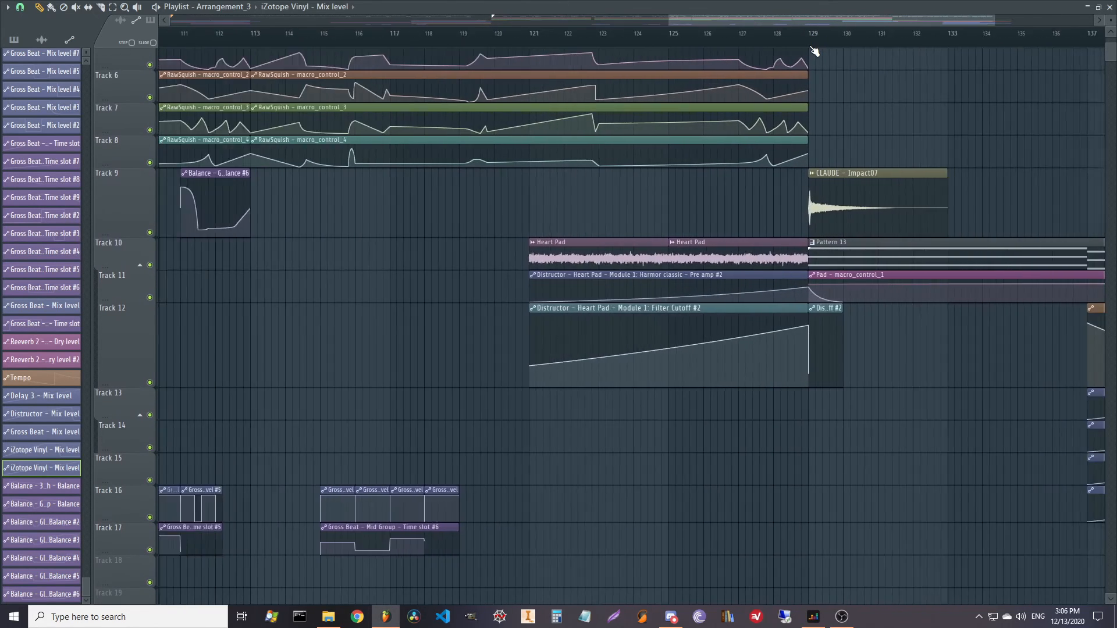
pyautogui.scroll(-4, 814, 44)
pyautogui.moveTo(581, 353); pyautogui.dragTo(581, 347)
pyautogui.scroll(-1, 579, 364)
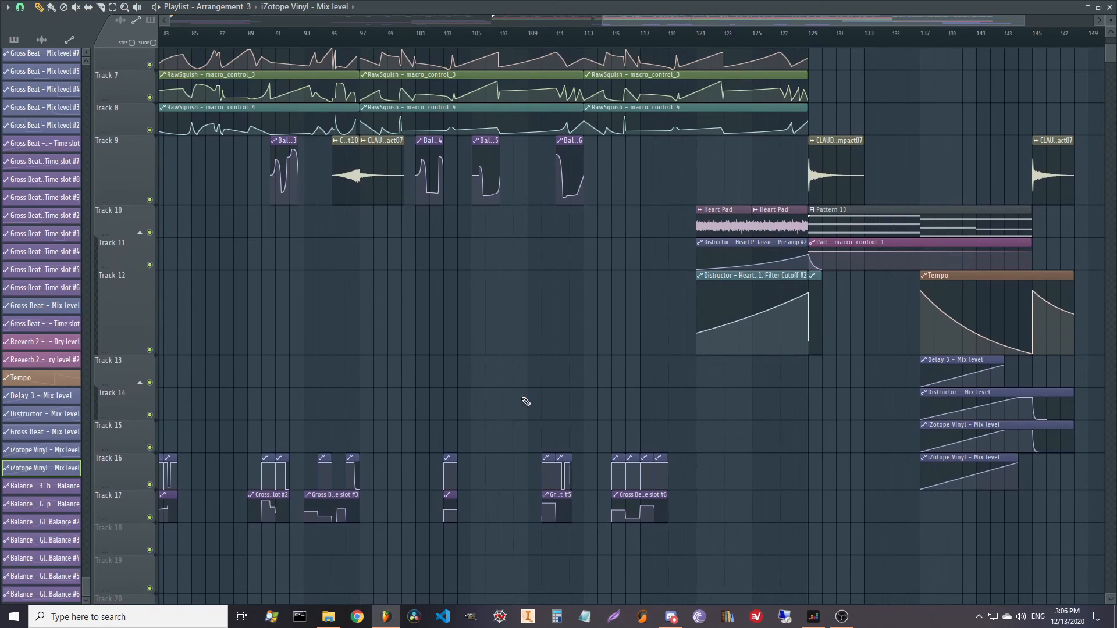
pyautogui.moveTo(488, 390); pyautogui.dragTo(709, 447)
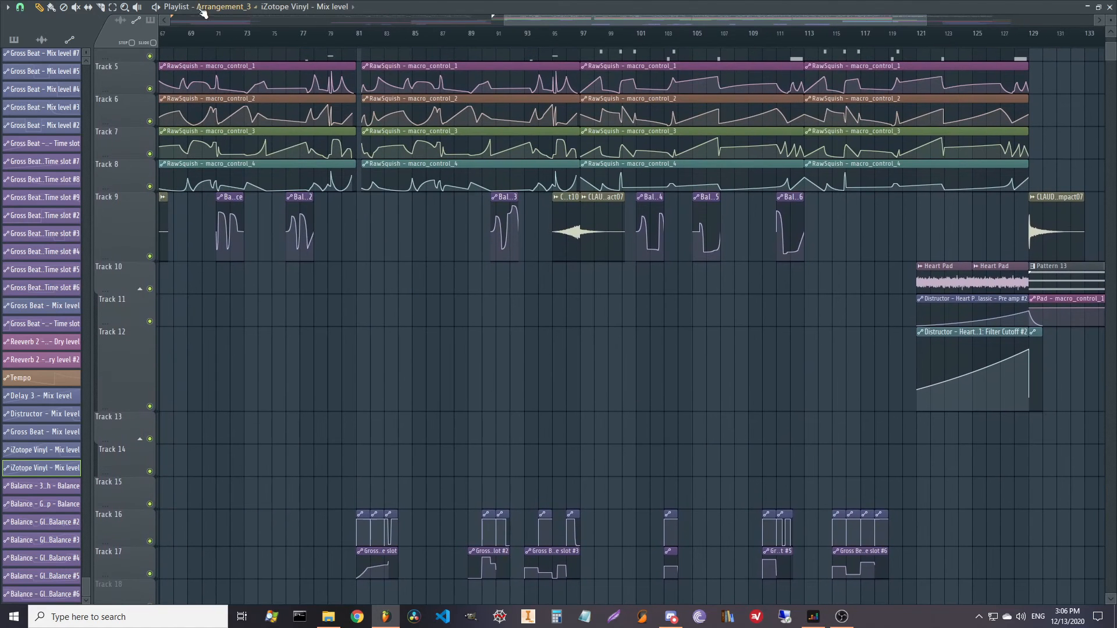
pyautogui.scroll(6, 202, 38)
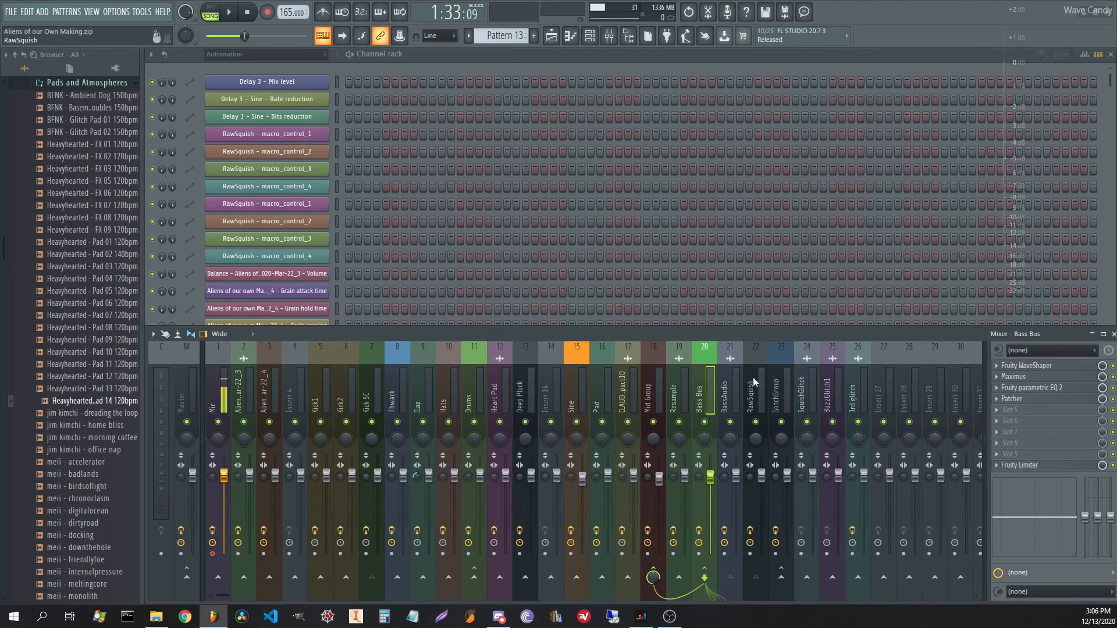
# - Open the Fruity Balance on the GlitchGroup mixer track and place the playhead at the start of its first Balance automation clip, bar 71
pyautogui.click(774, 386)
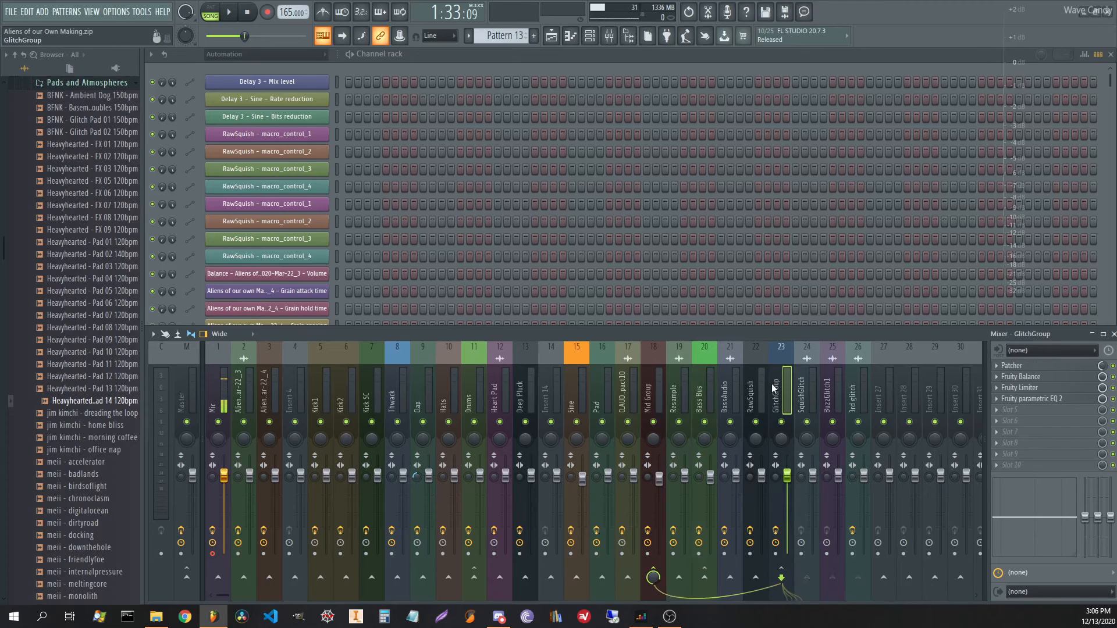
pyautogui.click(1038, 379)
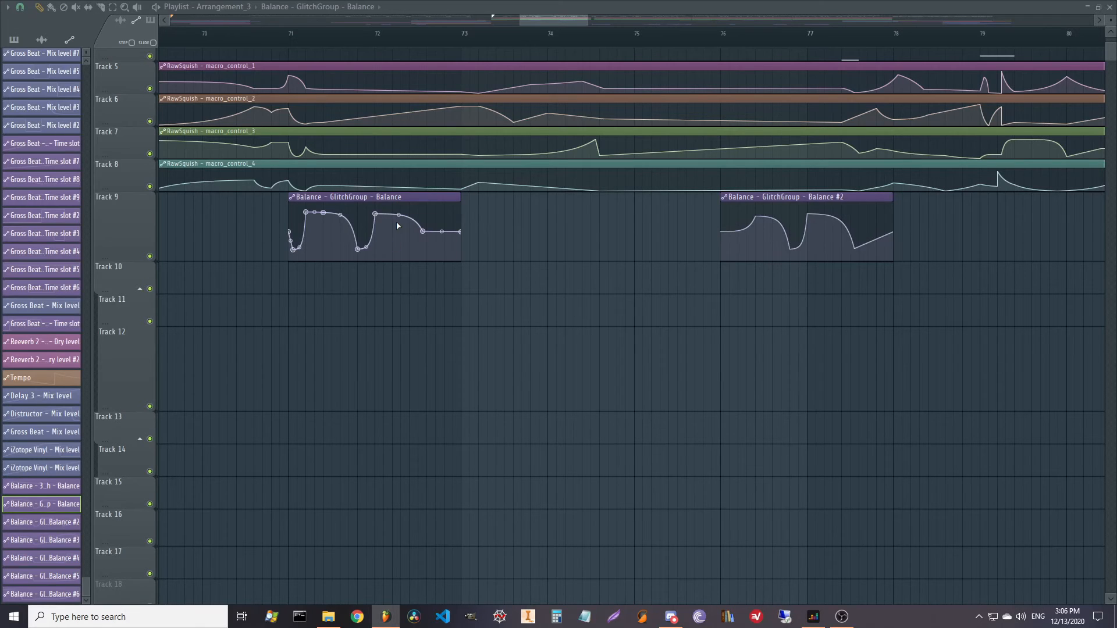
pyautogui.click(282, 38)
pyautogui.click(288, 36)
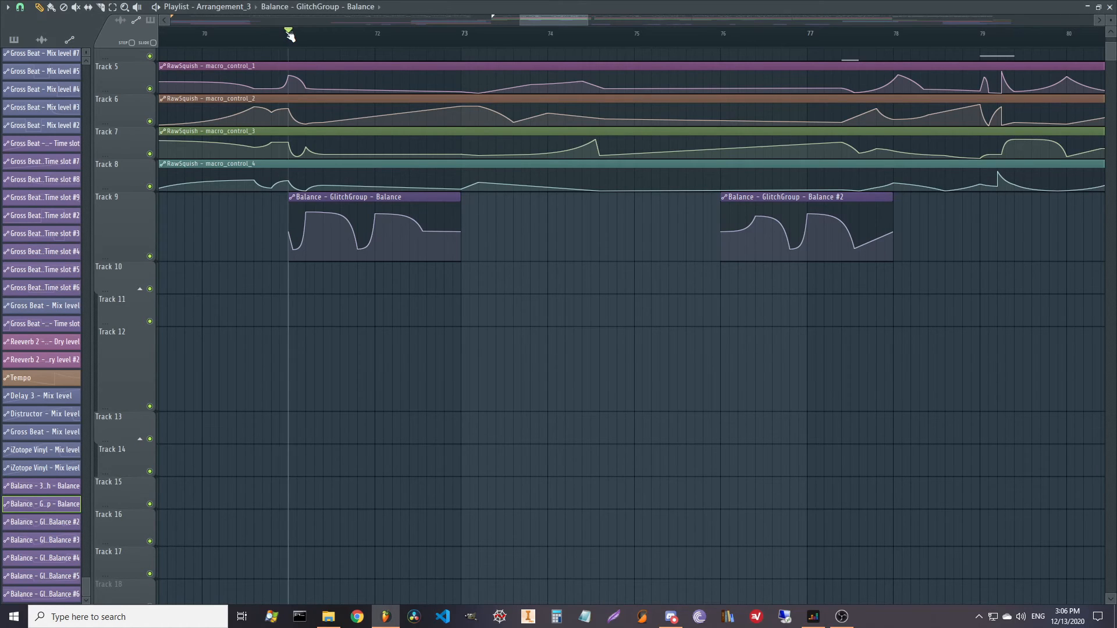
# - Play the sections under the first two Balance clips on Track 9, starting from bar 71 and from bar 76
pyautogui.press('space')
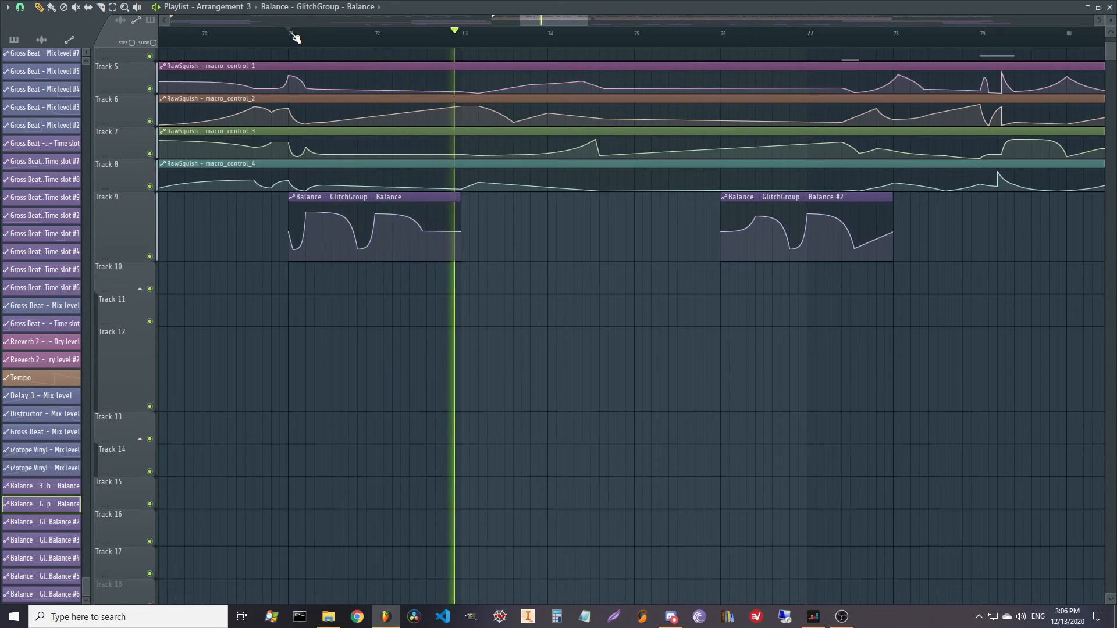
pyautogui.press('space')
pyautogui.click(721, 35)
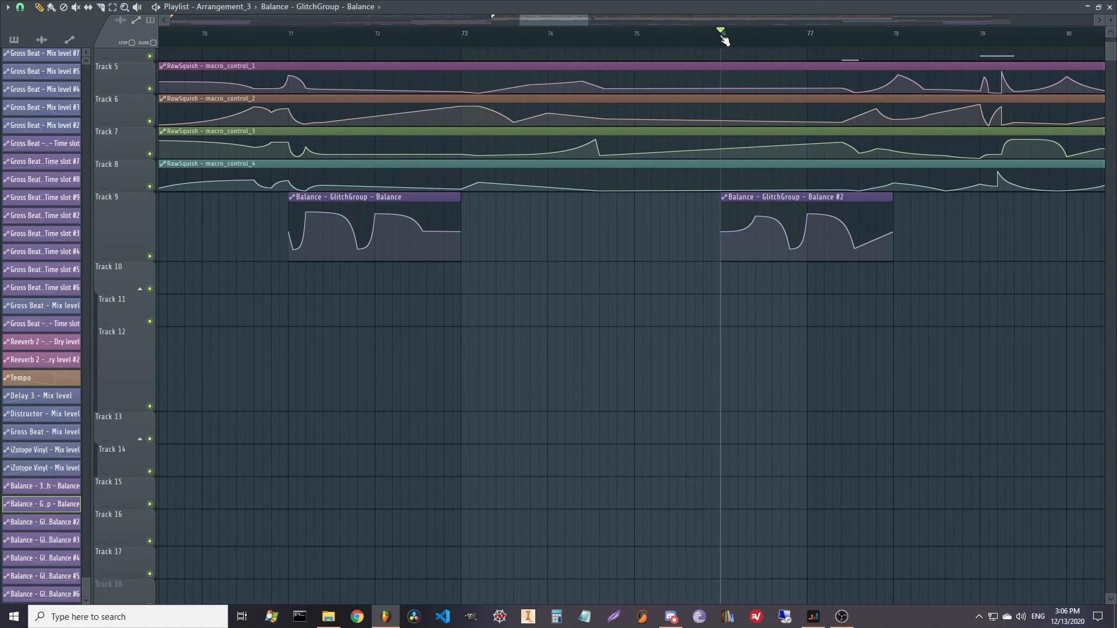
pyautogui.press('space')
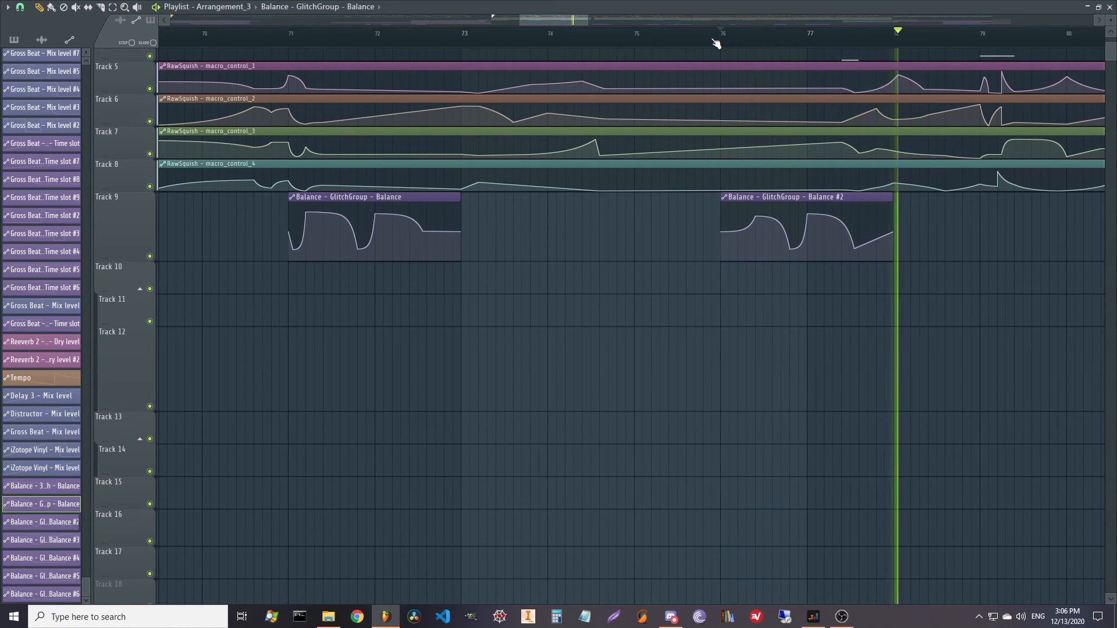
pyautogui.press('space')
# - Place the playhead at bar 81, where the Gross Beat clips on Tracks 16 and 17 start
pyautogui.scroll(-7, 716, 43)
pyautogui.scroll(-4, 925, 233)
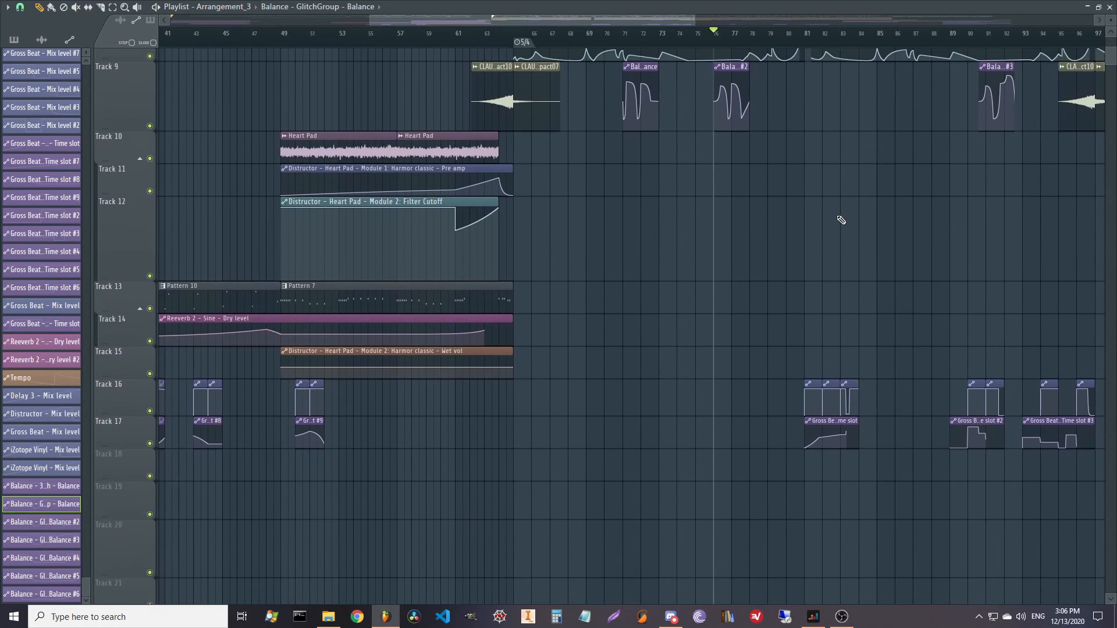
pyautogui.scroll(4, 834, 259)
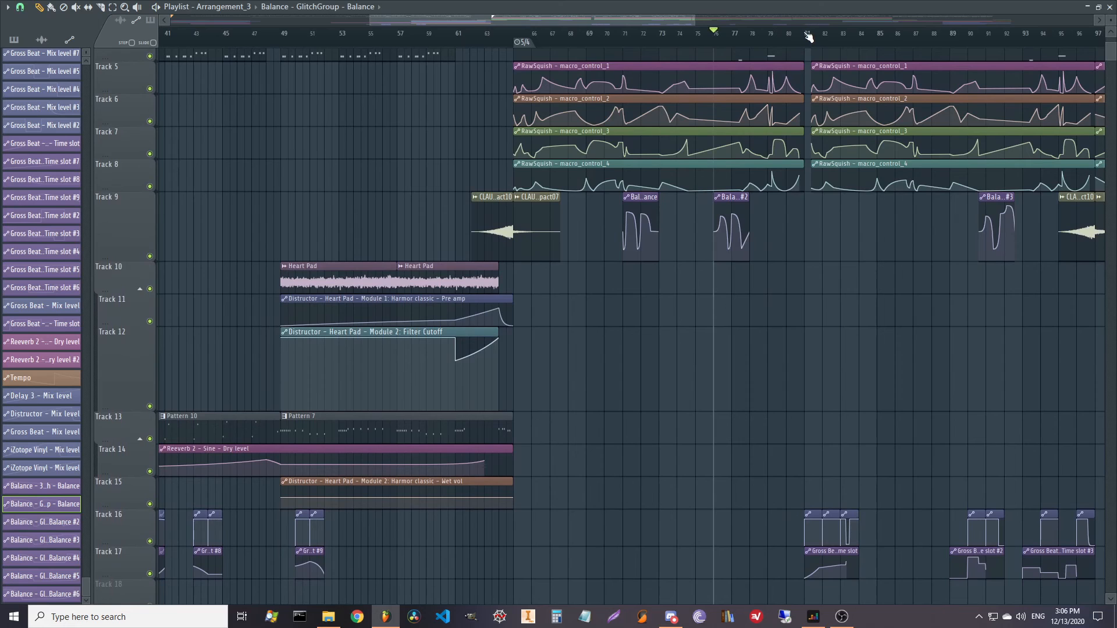
pyautogui.click(807, 36)
pyautogui.scroll(5, 818, 36)
pyautogui.moveTo(927, 381); pyautogui.dragTo(701, 300)
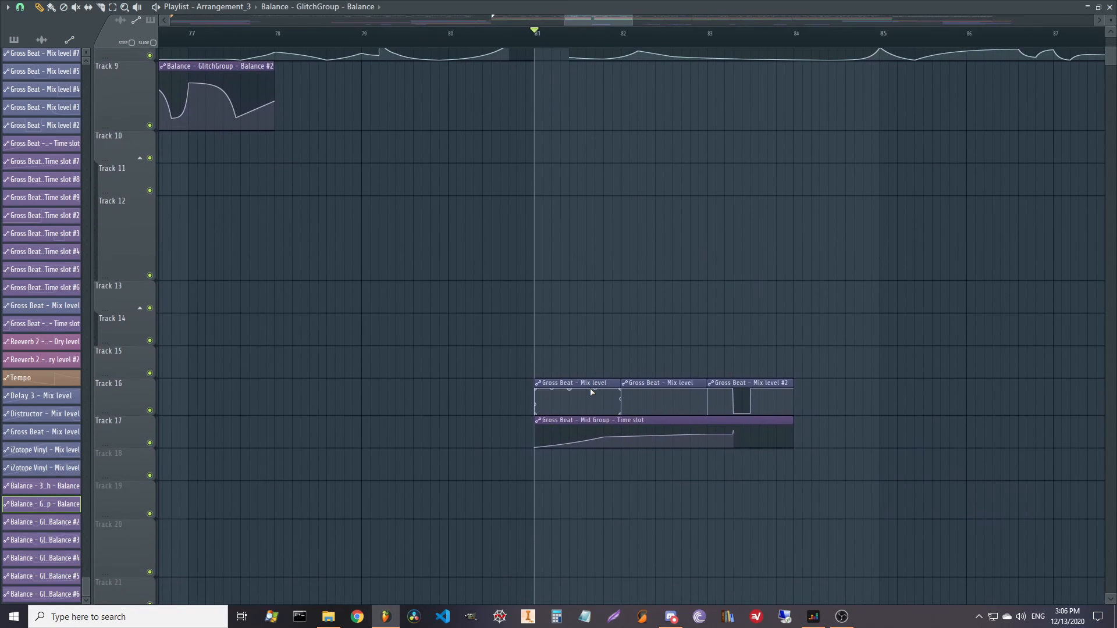
# - Close the Fruity Balance window and open Gross Beat on the Mid Group mixer track, keeping the playhead at bar 81
pyautogui.click(578, 383)
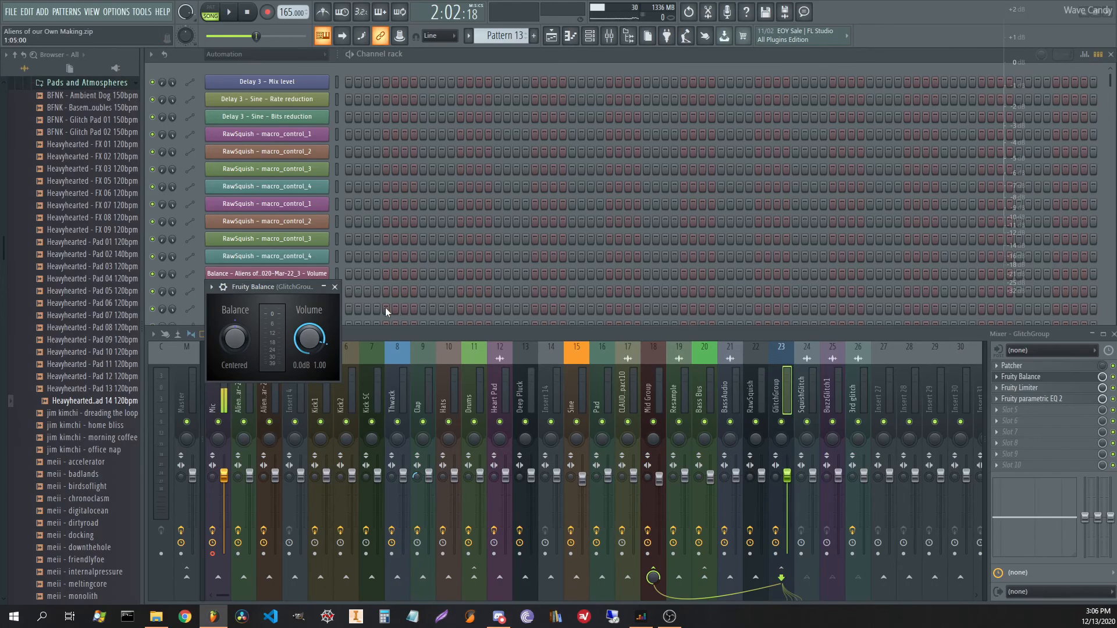
pyautogui.click(335, 287)
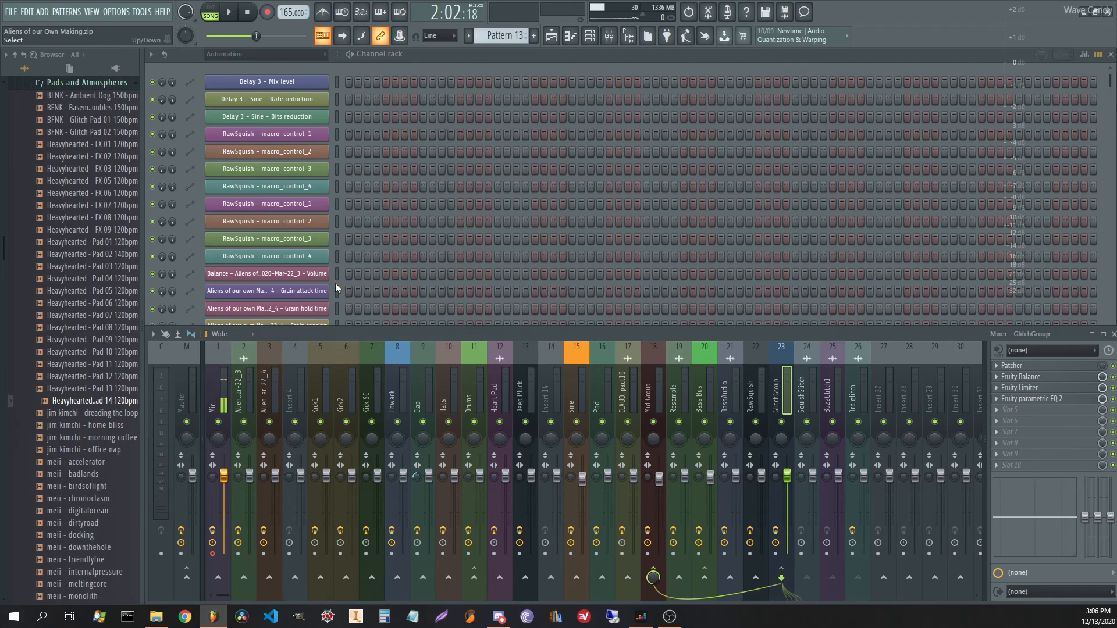
pyautogui.click(761, 395)
pyautogui.click(659, 391)
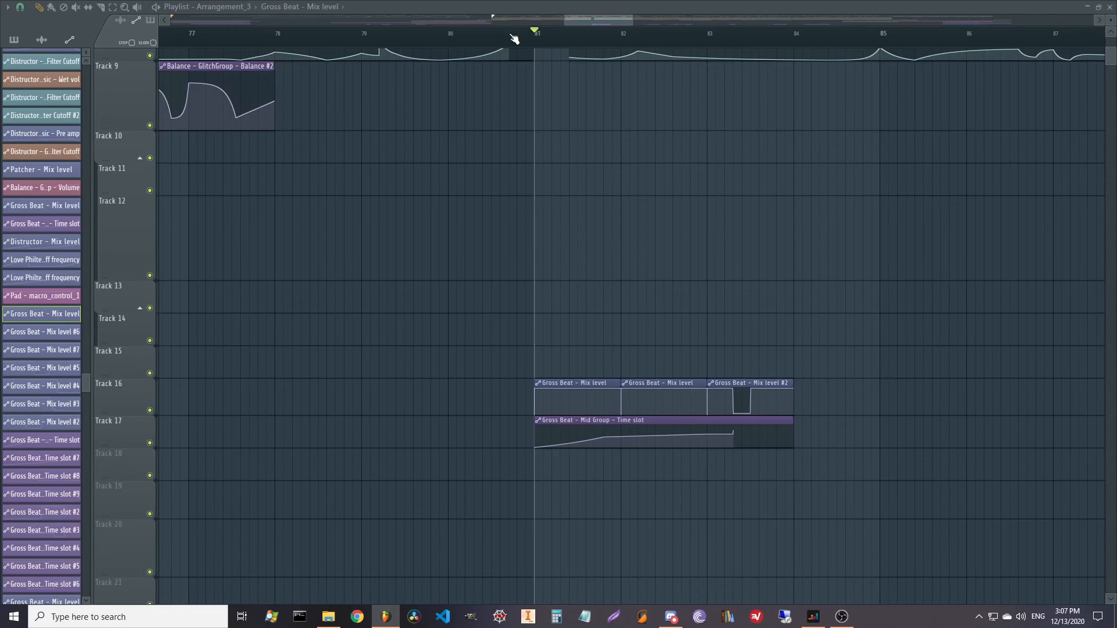
pyautogui.click(509, 35)
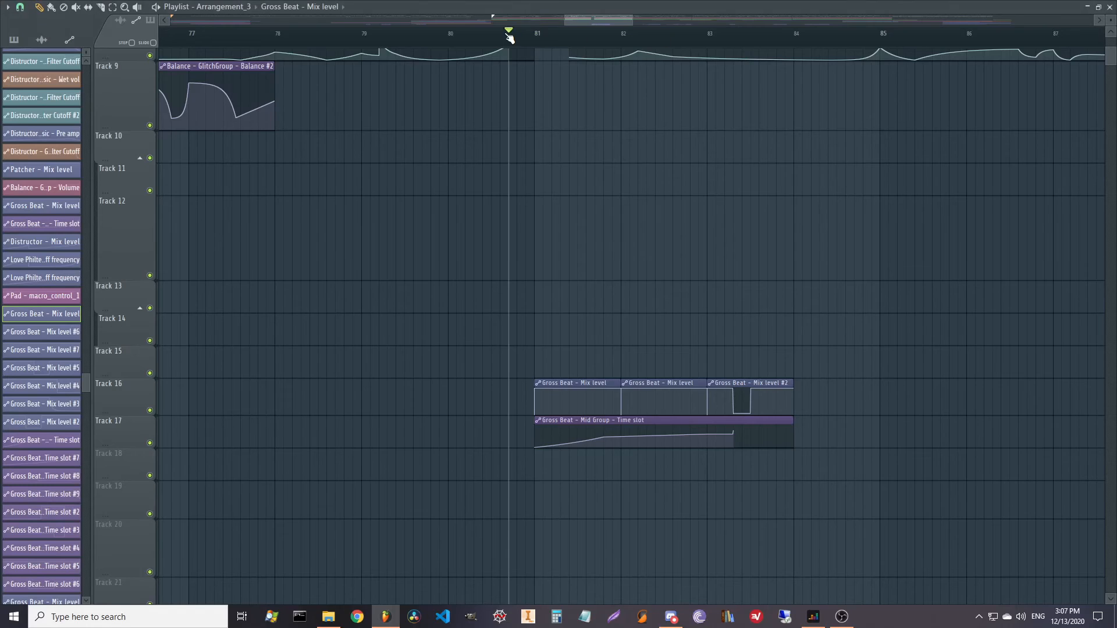
pyautogui.moveTo(509, 35); pyautogui.dragTo(535, 30)
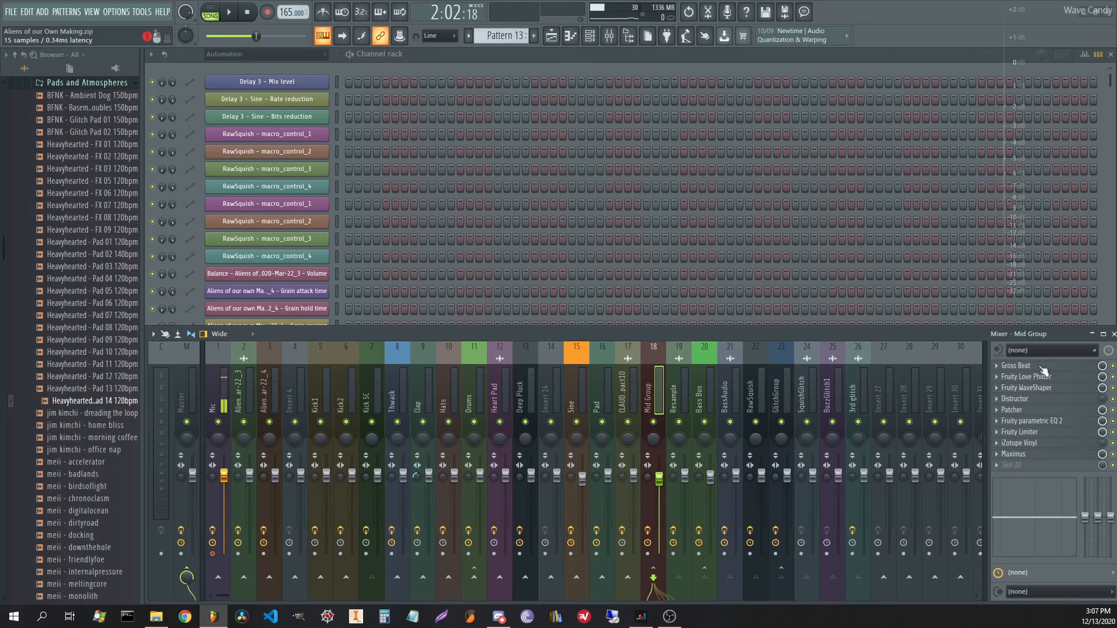
pyautogui.click(1040, 370)
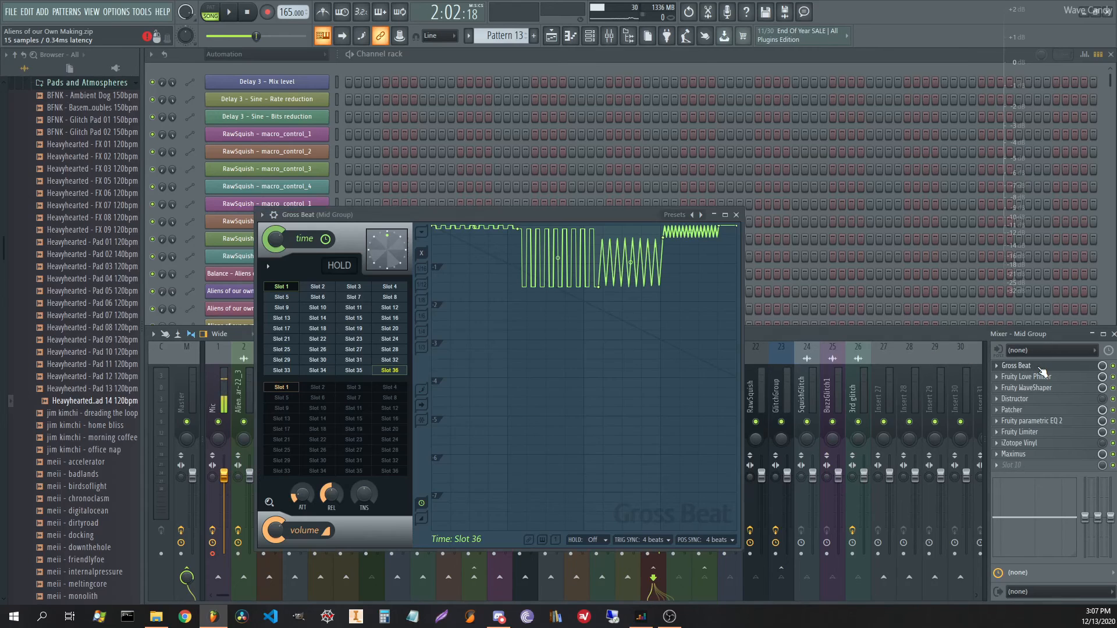
# - Look through the envelopes of several Gross Beat time slots, starting with Slot 2 and ending with Slot 31
pyautogui.click(314, 288)
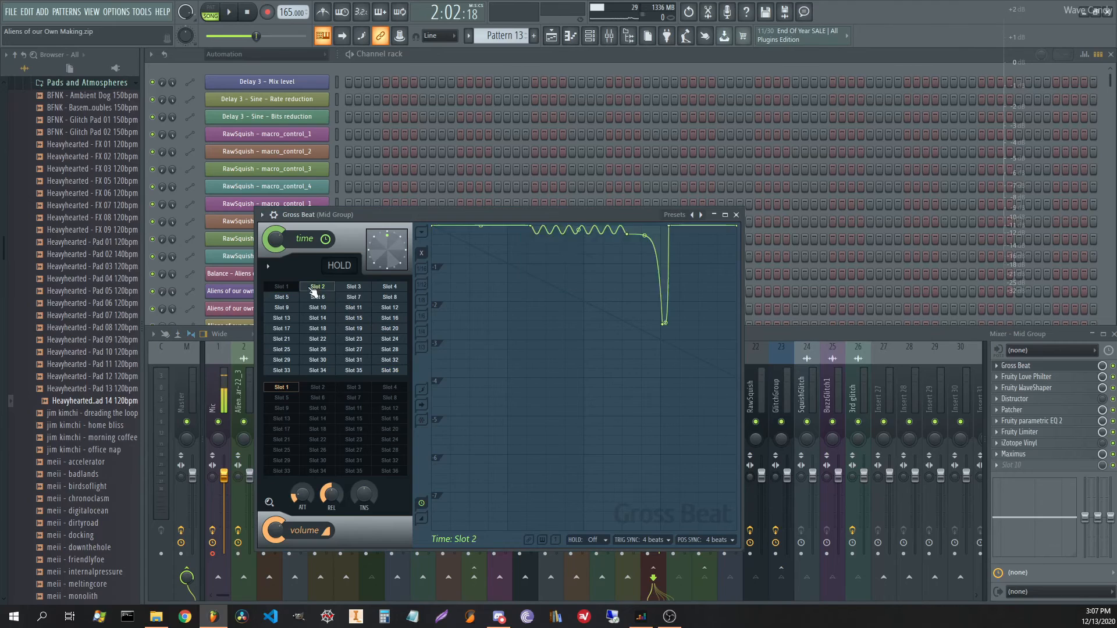
pyautogui.click(332, 306)
pyautogui.click(349, 328)
pyautogui.click(295, 319)
pyautogui.click(328, 299)
pyautogui.click(387, 320)
pyautogui.click(369, 359)
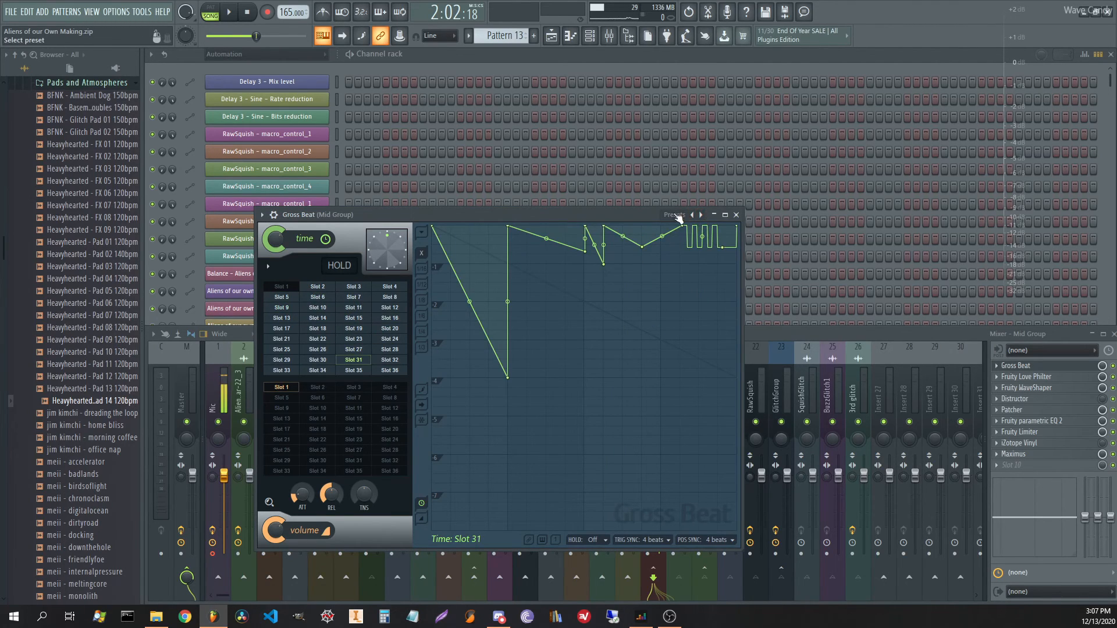
# - Compare the Slot 1 time envelope with other slots such as 18 and 7, ending on Slot 24
pyautogui.click(282, 287)
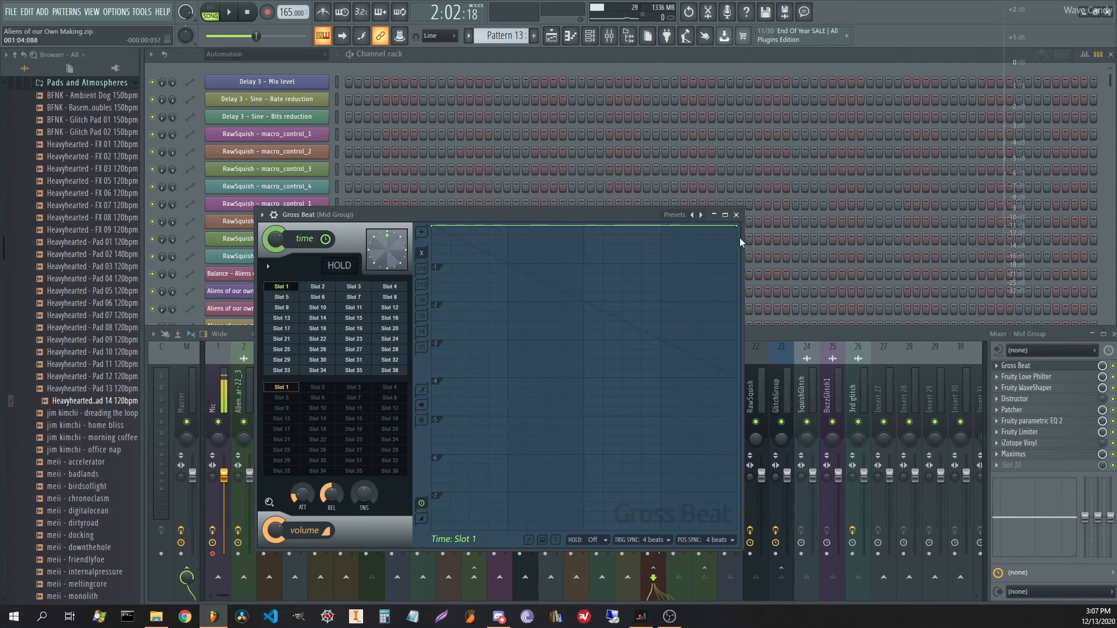
pyautogui.click(318, 288)
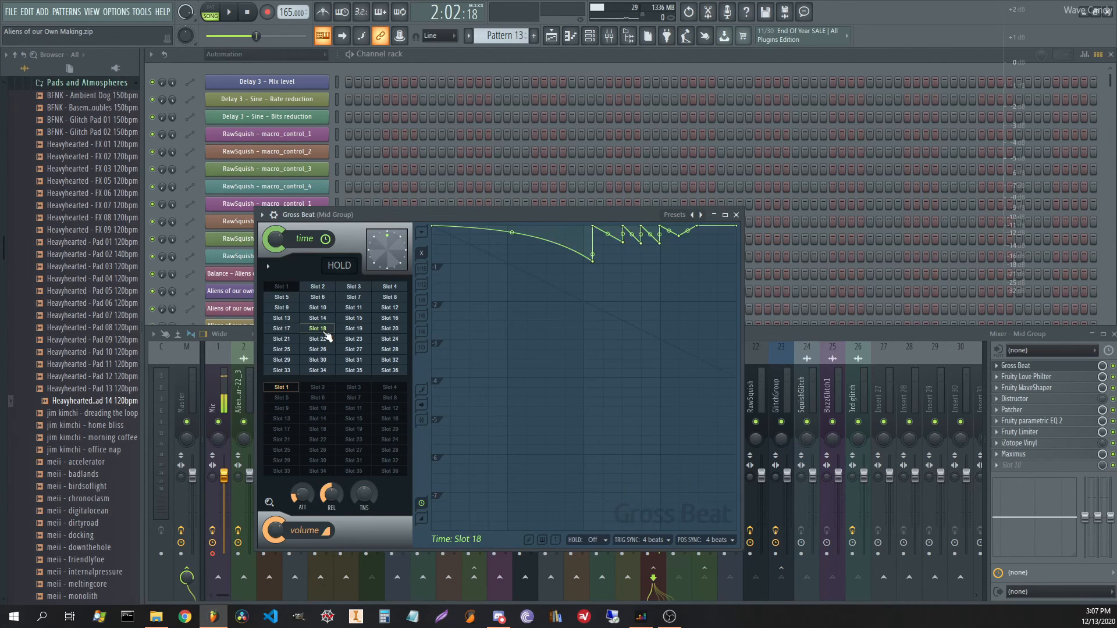
pyautogui.click(363, 301)
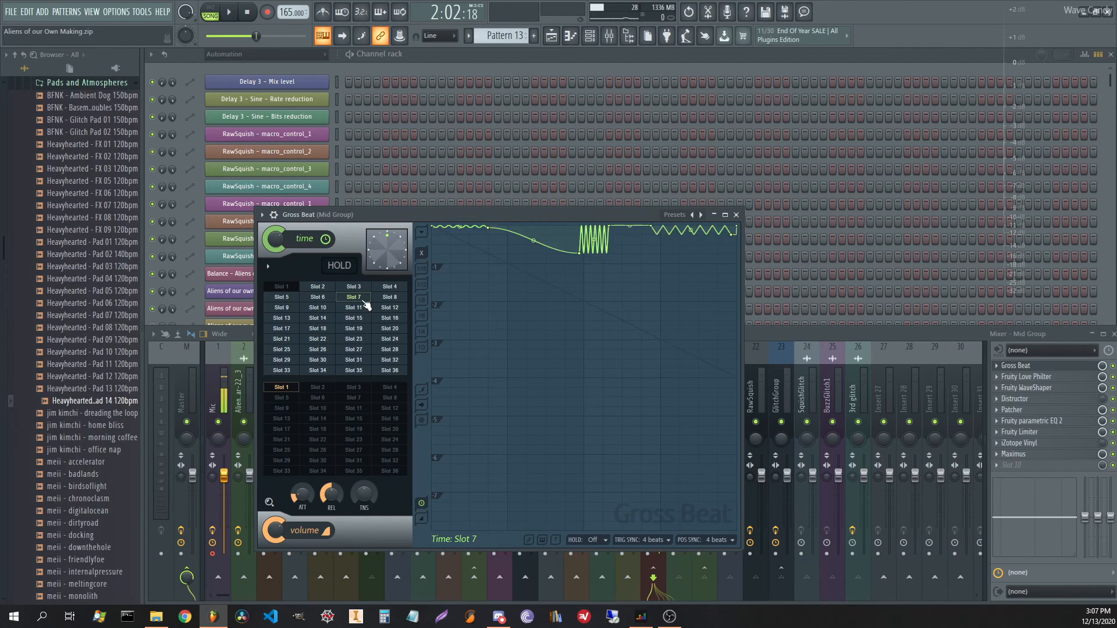
pyautogui.click(389, 339)
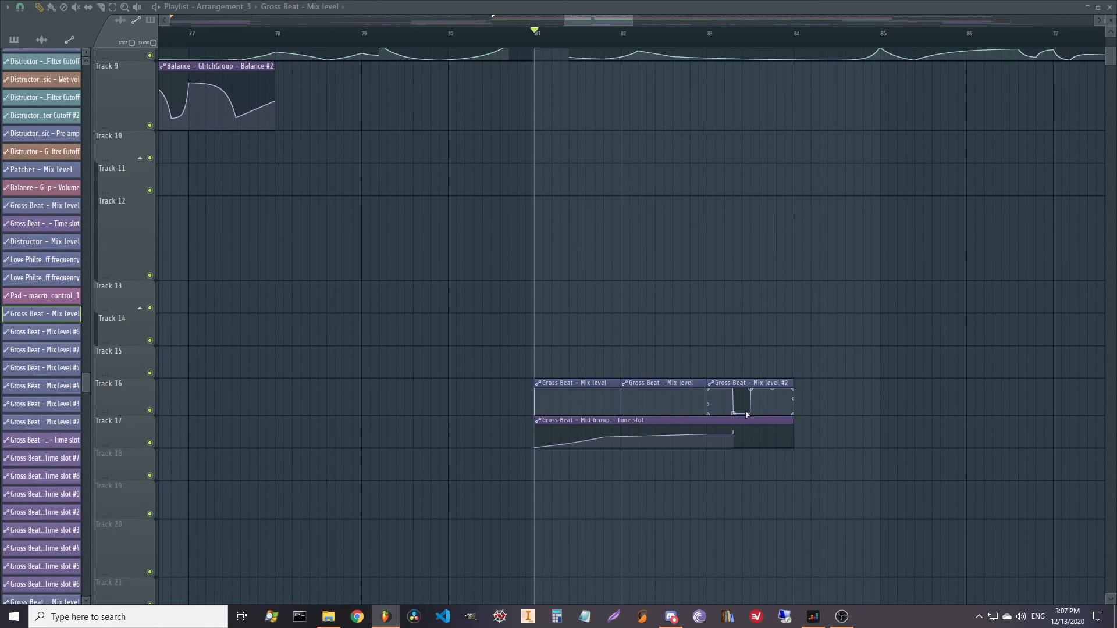
# - Select the Mid Group Time slot clip at bar 81 on Track 17 and move the Gross Beat window higher over the channel rack
pyautogui.scroll(2, 663, 204)
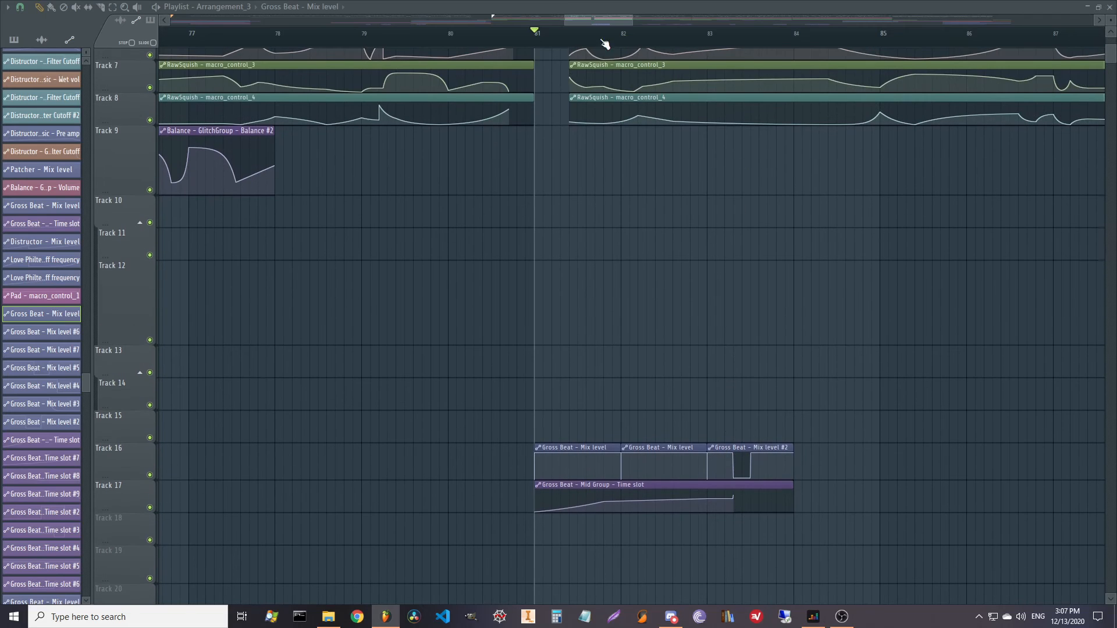
pyautogui.moveTo(535, 510)
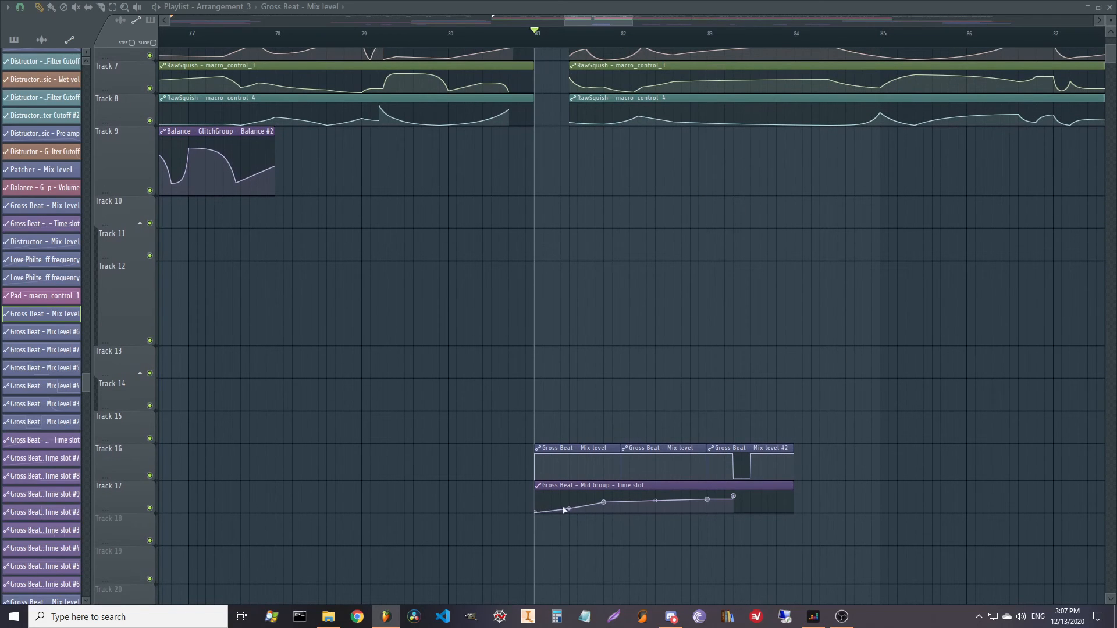
pyautogui.click(619, 486)
pyautogui.scroll(2, 661, 427)
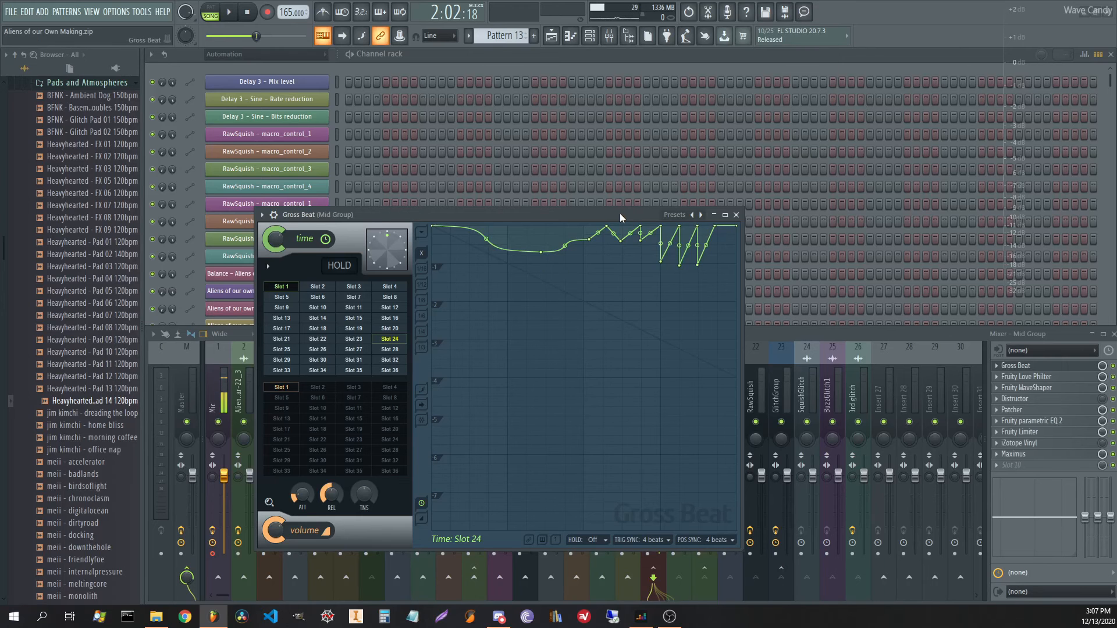
pyautogui.moveTo(619, 215); pyautogui.dragTo(635, 121)
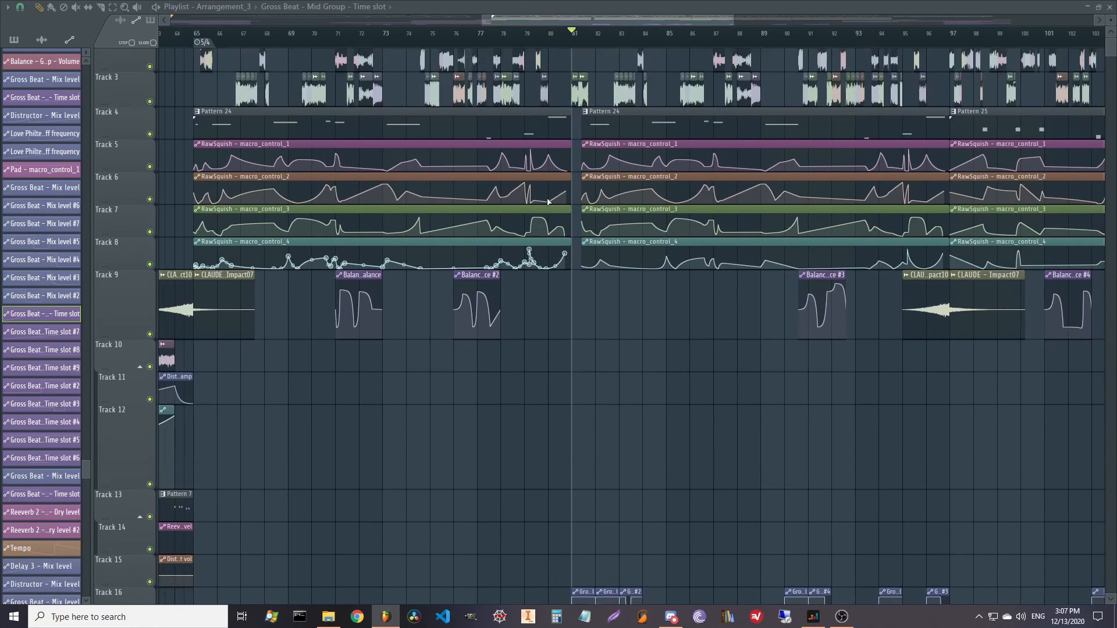
# - Play the section under the Gross Beat Mix level and Time slot clips from bar 81 to about bar 84
pyautogui.scroll(2, 168, 51)
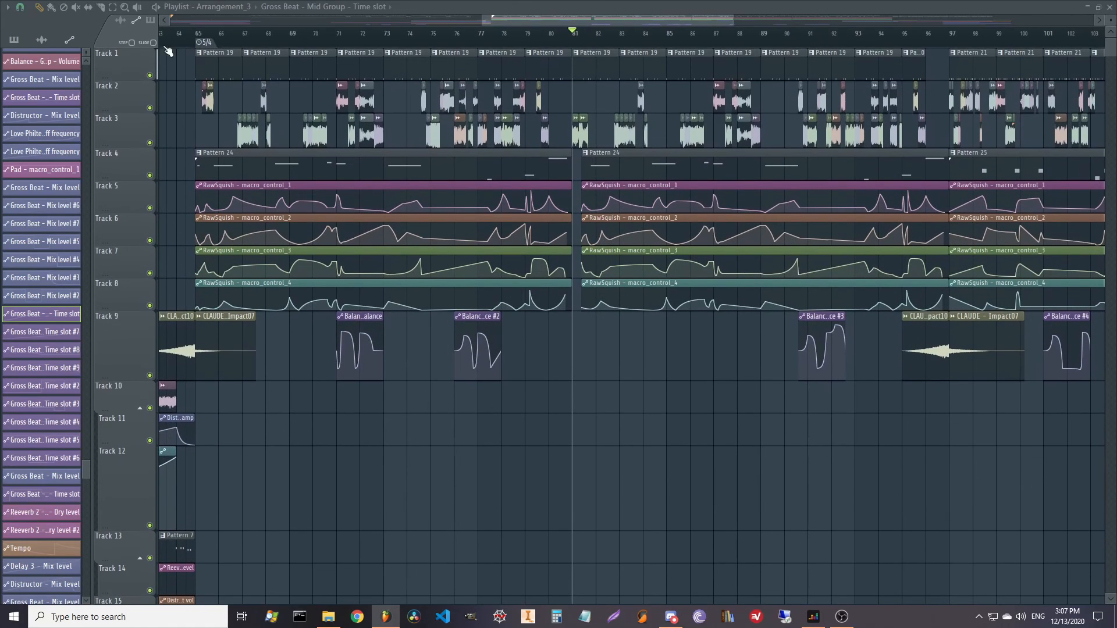
pyautogui.scroll(-5, 653, 242)
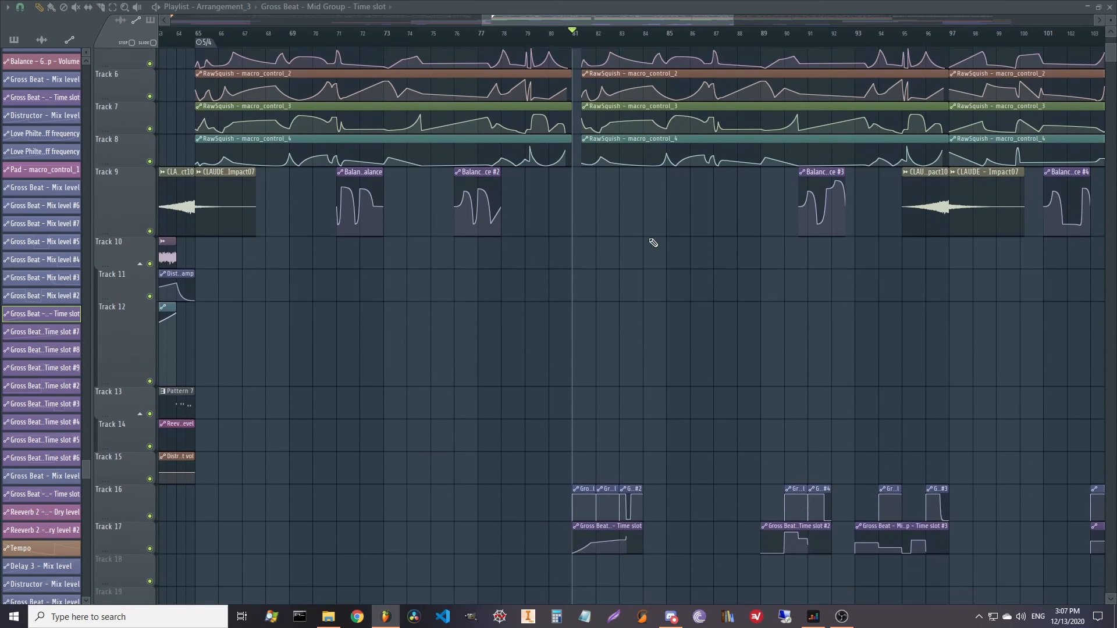
pyautogui.scroll(3, 616, 309)
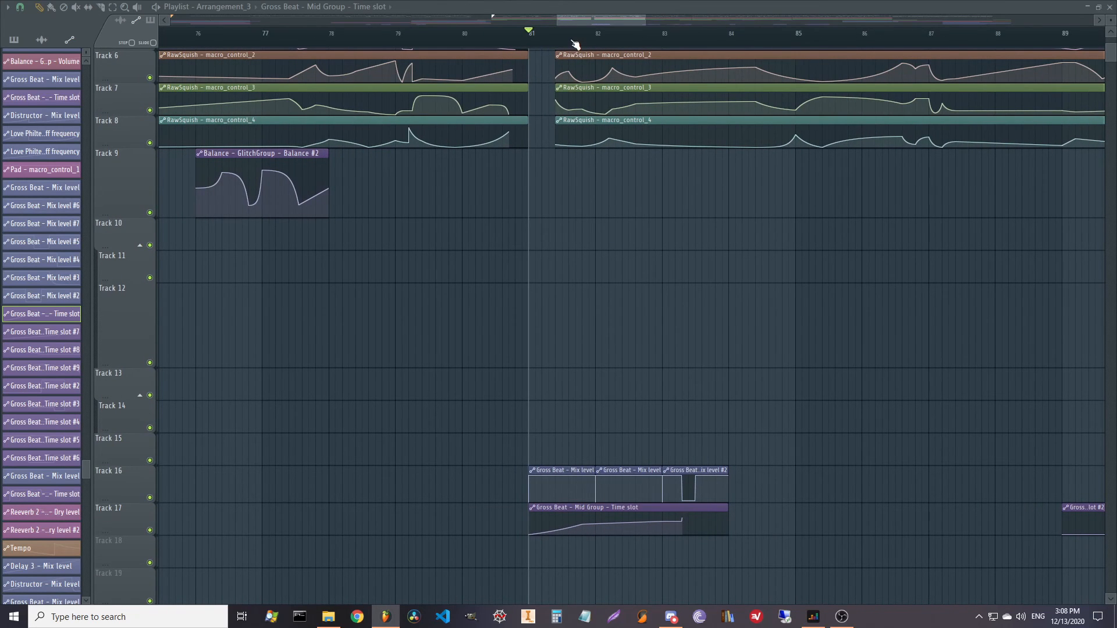
pyautogui.scroll(4, 575, 45)
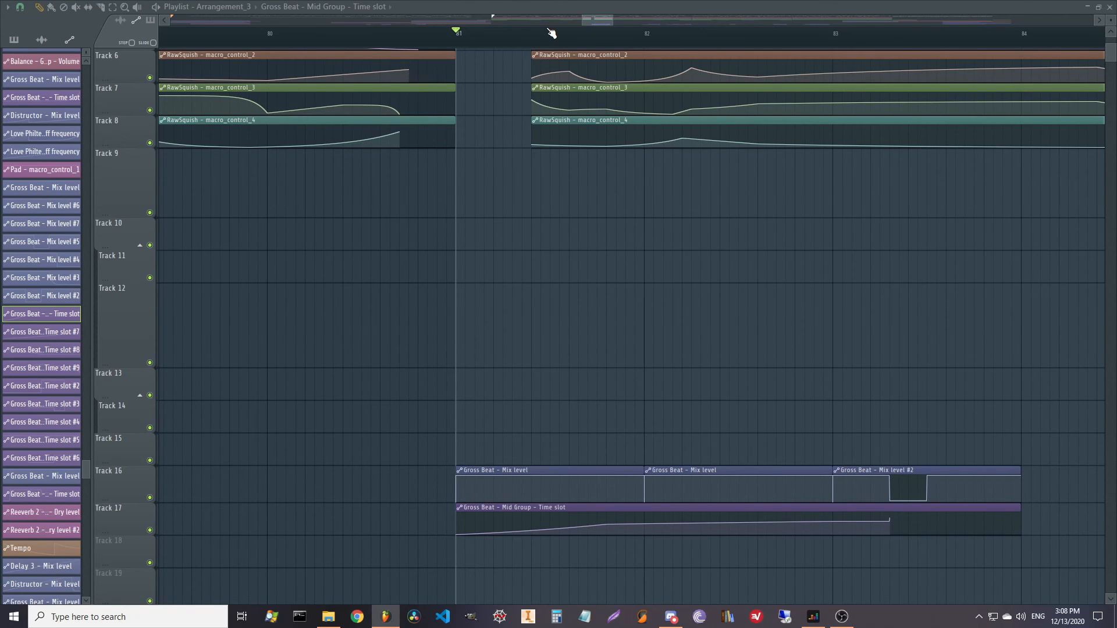
pyautogui.scroll(-3, 551, 33)
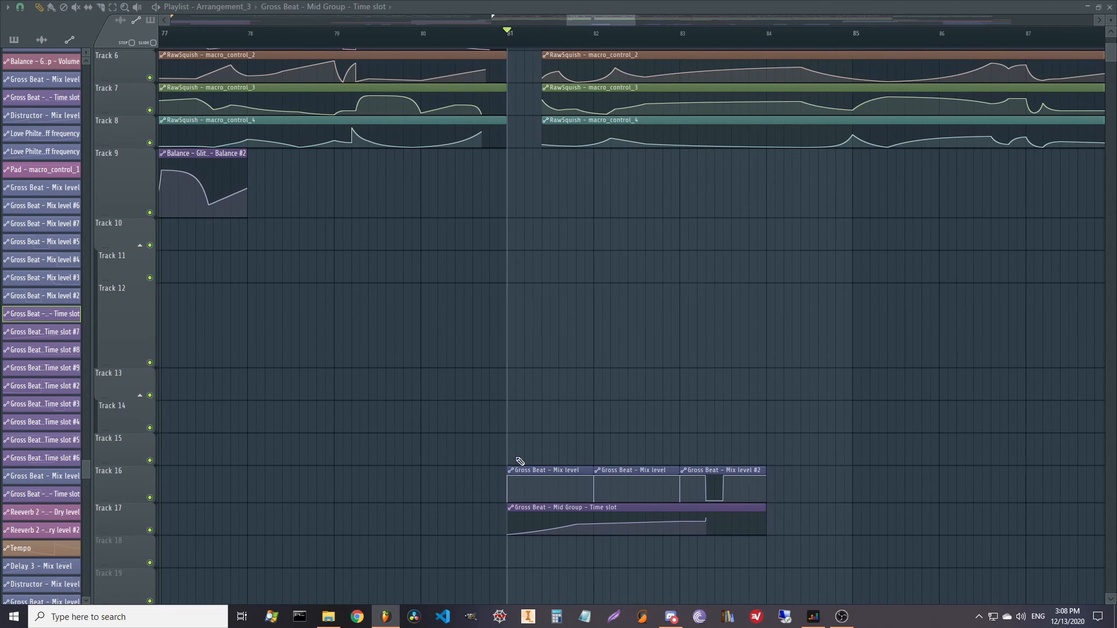
pyautogui.press('space')
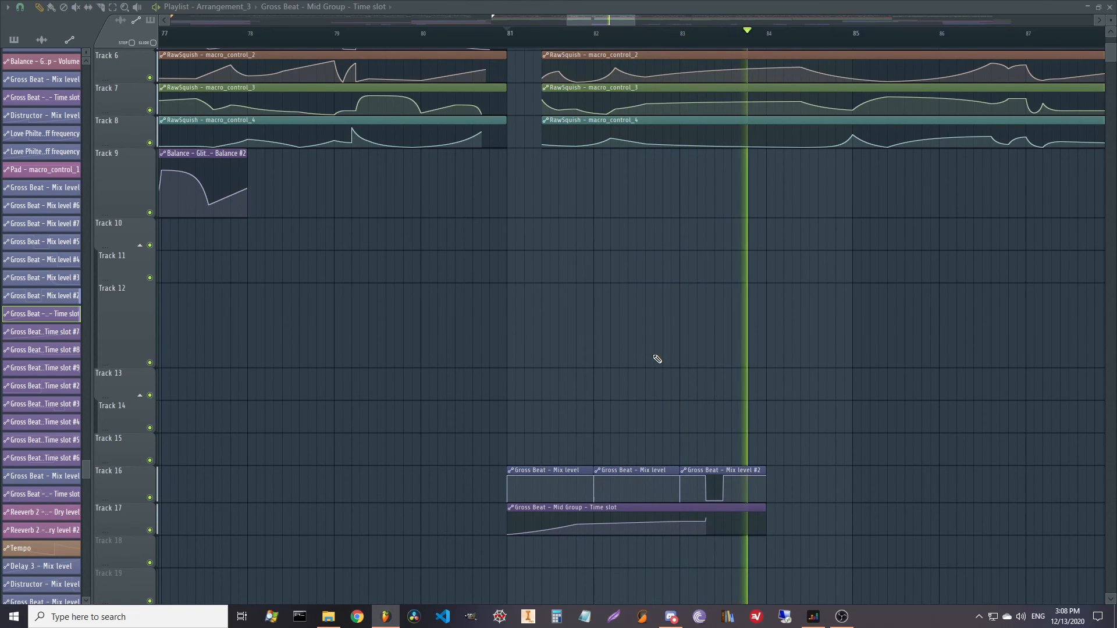
pyautogui.press('space')
# - Mute Tracks 16 and 17, play from bar 81 without the Gross Beat automation, and unmute both tracks
pyautogui.click(150, 497)
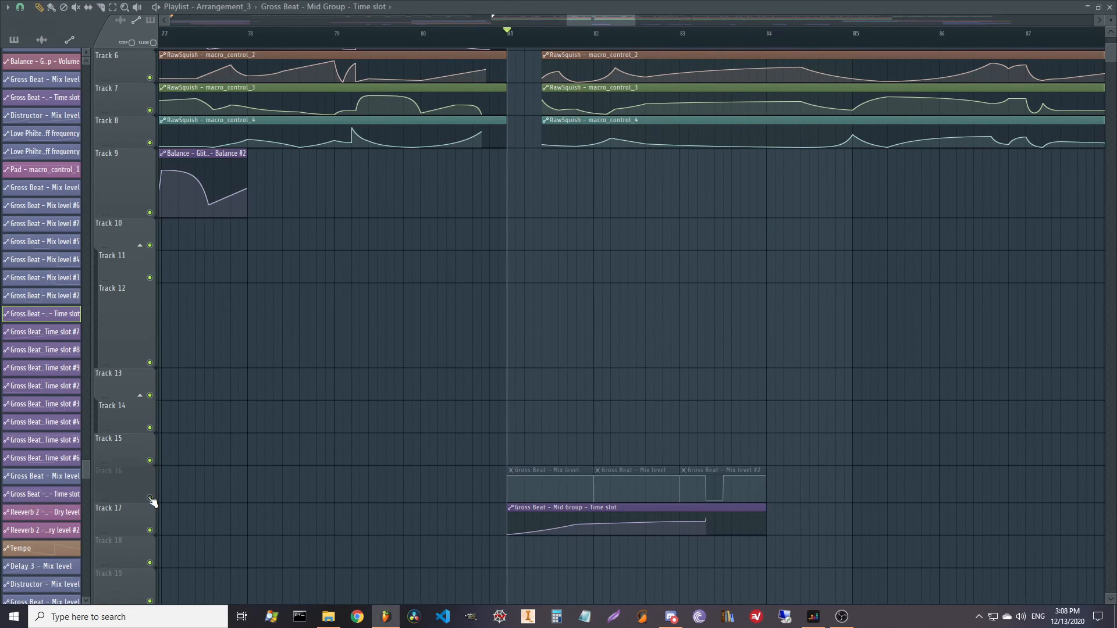
pyautogui.click(149, 530)
pyautogui.press('space')
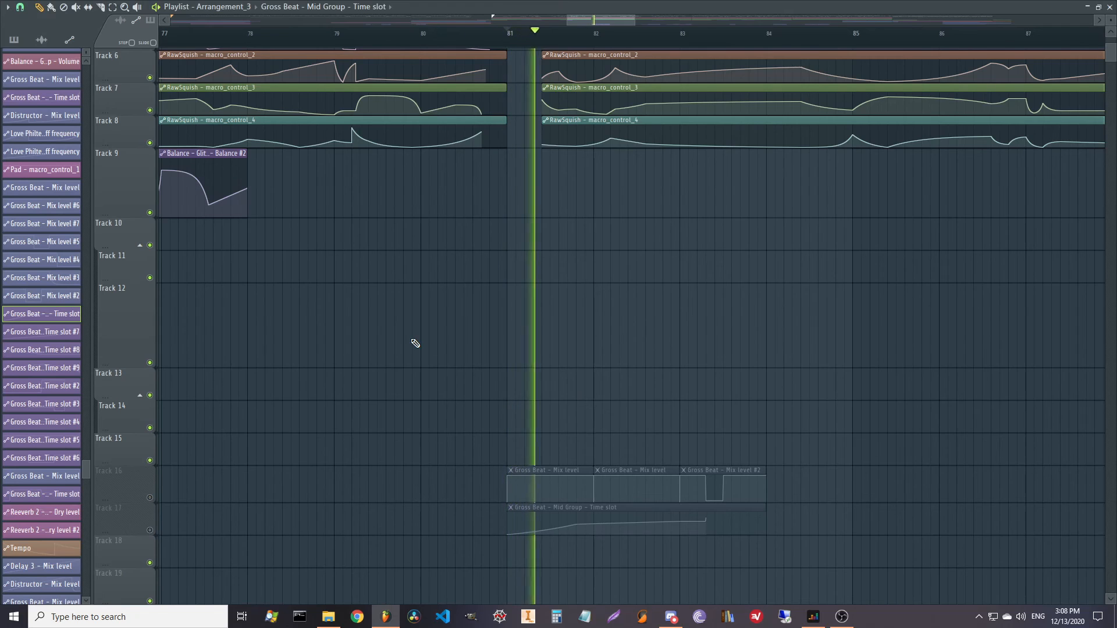
pyautogui.press('space')
pyautogui.click(149, 497)
pyautogui.click(149, 529)
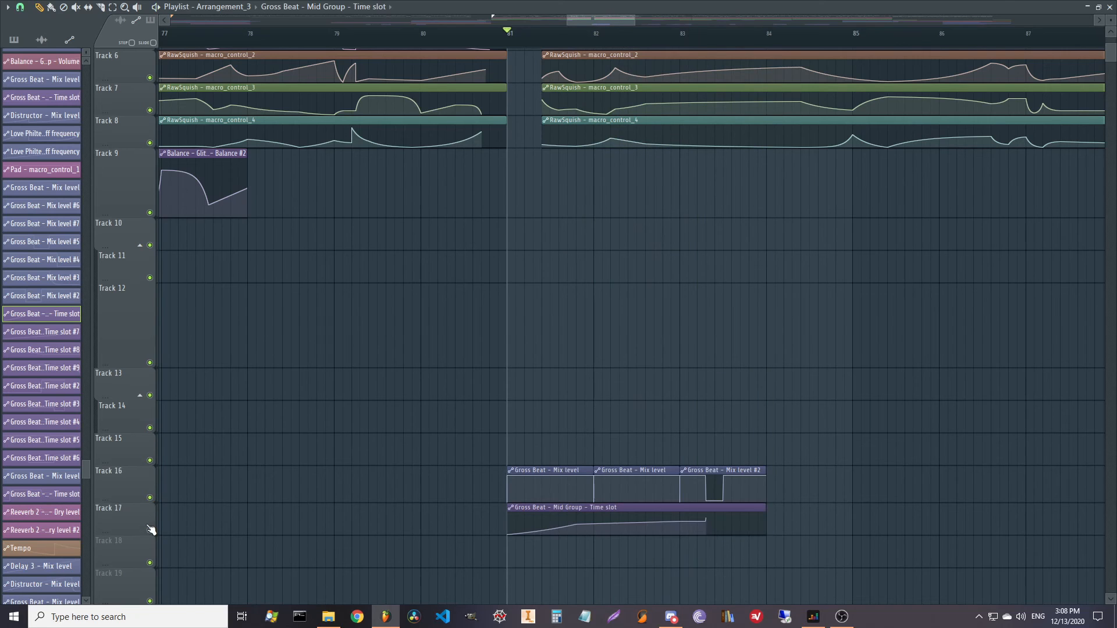
# - Examine the rest of the arrangement from bar 81 past bar 129, including the remaining Balance and Gross Beat clips
pyautogui.scroll(5, 405, 406)
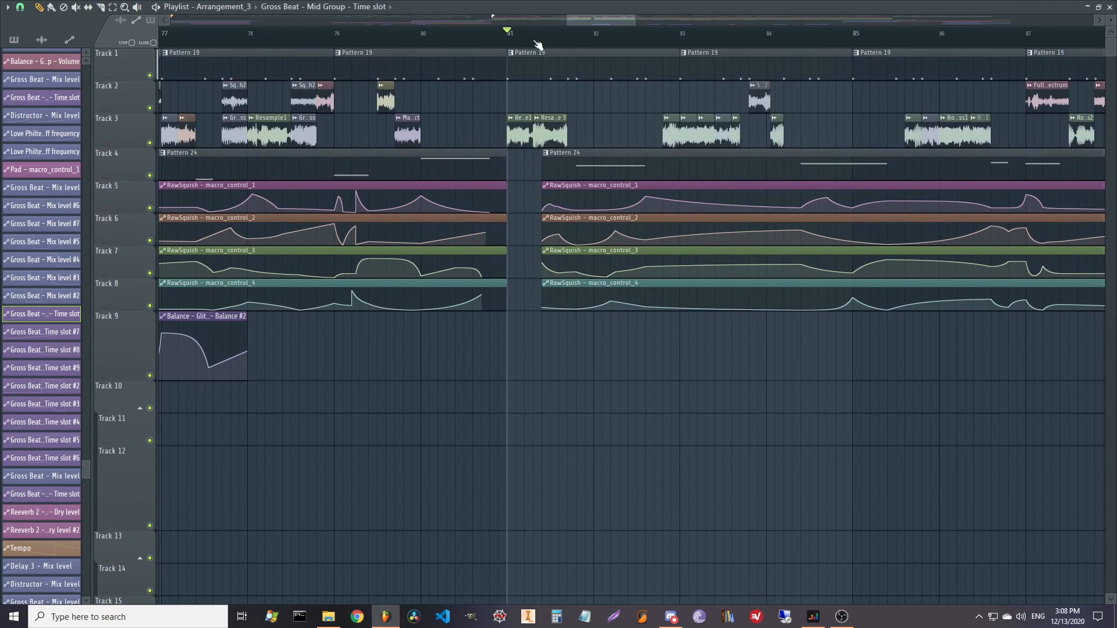
pyautogui.scroll(-4, 538, 45)
pyautogui.scroll(-5, 733, 220)
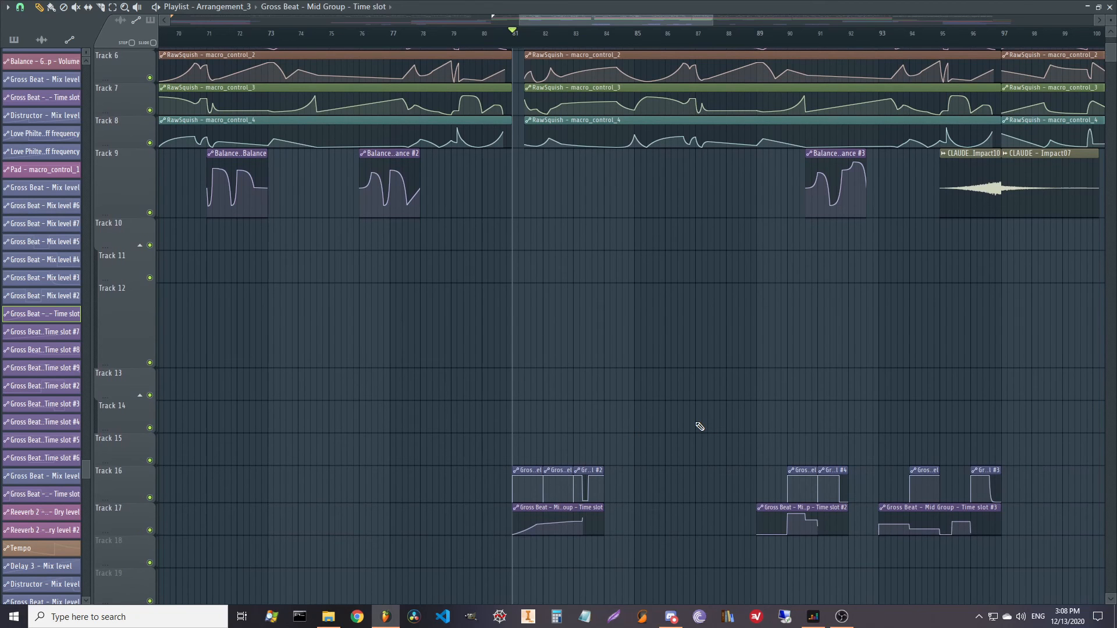
pyautogui.moveTo(720, 236); pyautogui.dragTo(429, 409)
pyautogui.moveTo(834, 459); pyautogui.dragTo(361, 399)
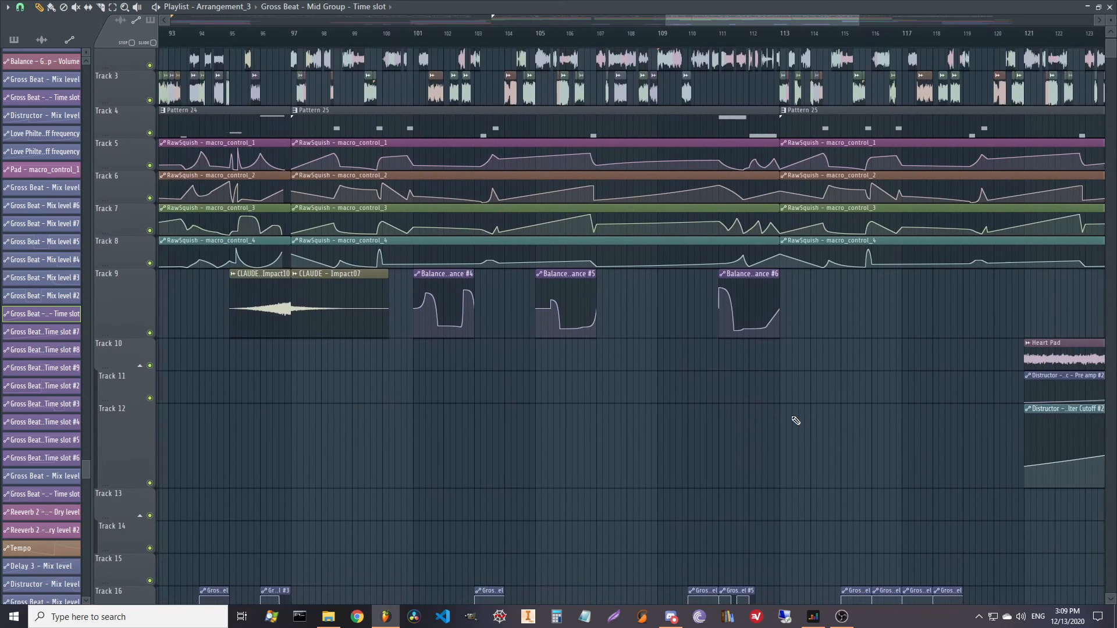
pyautogui.moveTo(795, 421); pyautogui.dragTo(416, 459)
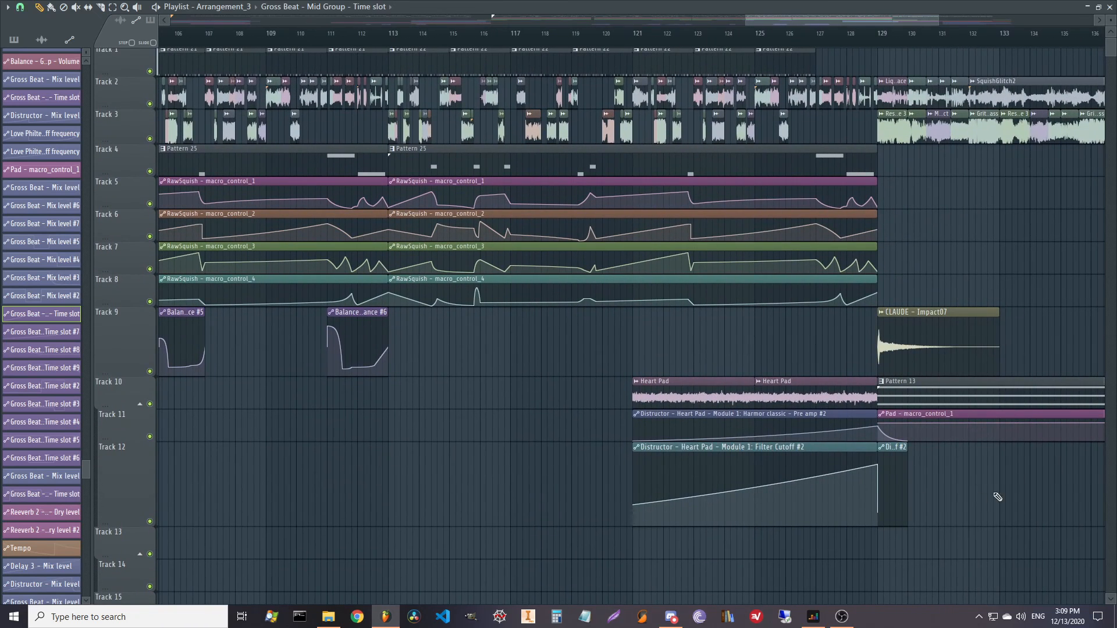
# - Close the Gross Beat window and examine the outro's Tempo and effect Mix level automation clips between bars 129 and 148
pyautogui.moveTo(901, 526); pyautogui.dragTo(380, 346)
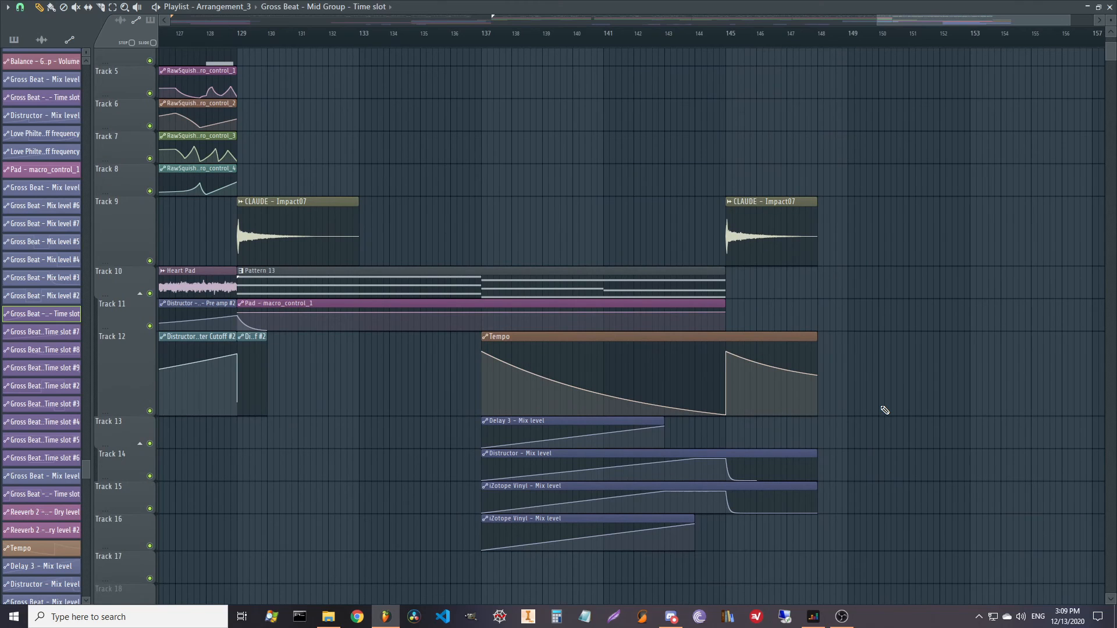
pyautogui.moveTo(817, 388)
pyautogui.scroll(3, 664, 384)
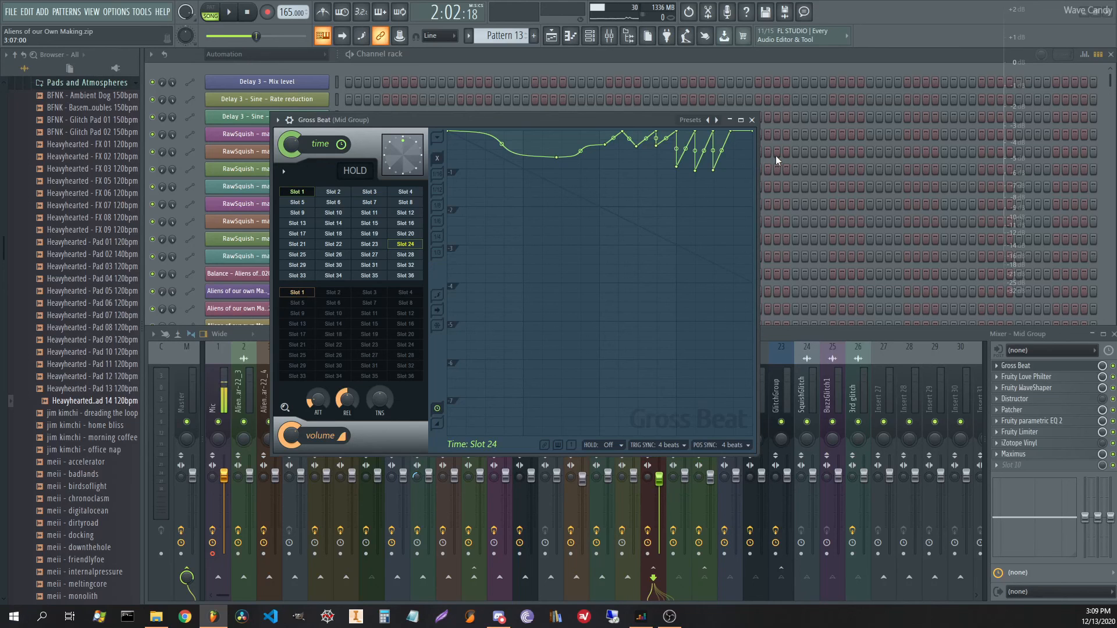
pyautogui.click(754, 119)
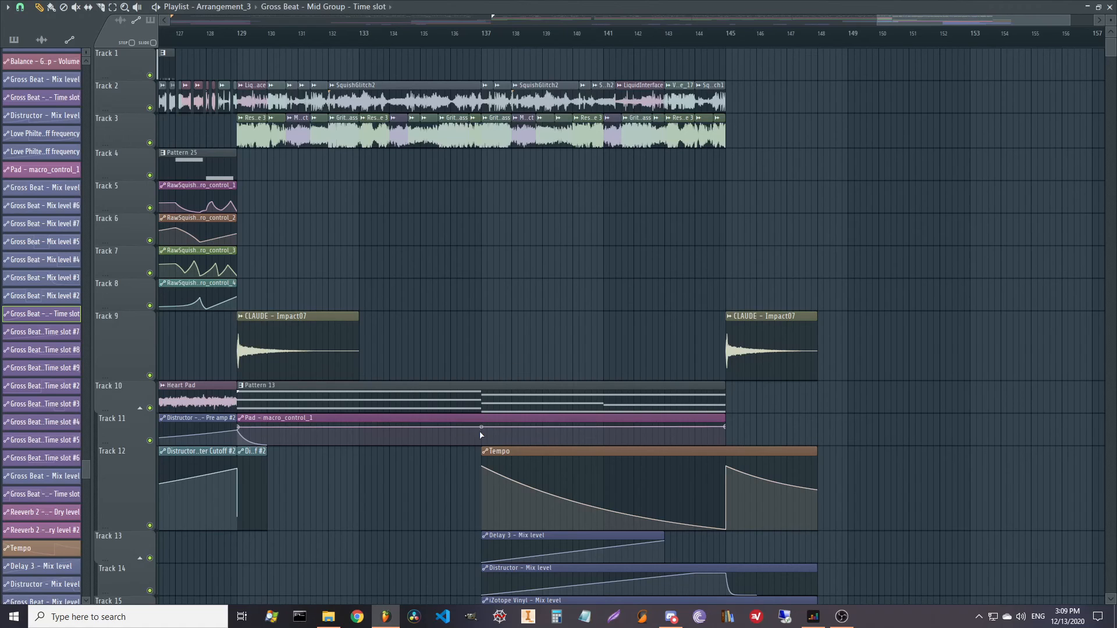
pyautogui.moveTo(483, 460)
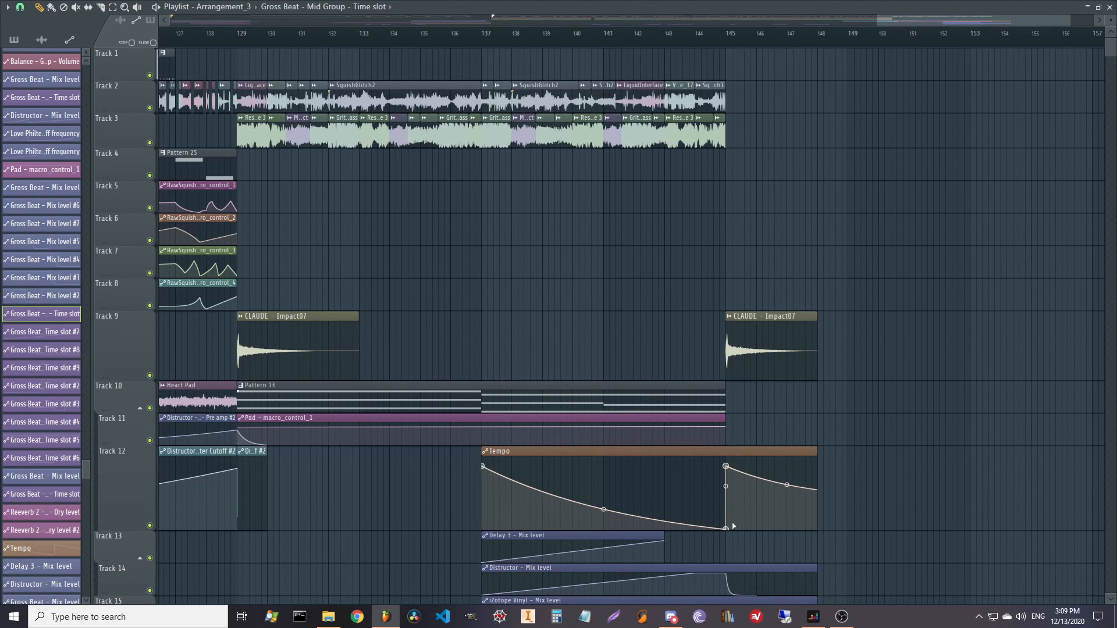
# - Open the iZotope Vinyl effect on the Mid Group mixer track, look over its settings, and close it
pyautogui.scroll(-3, 646, 512)
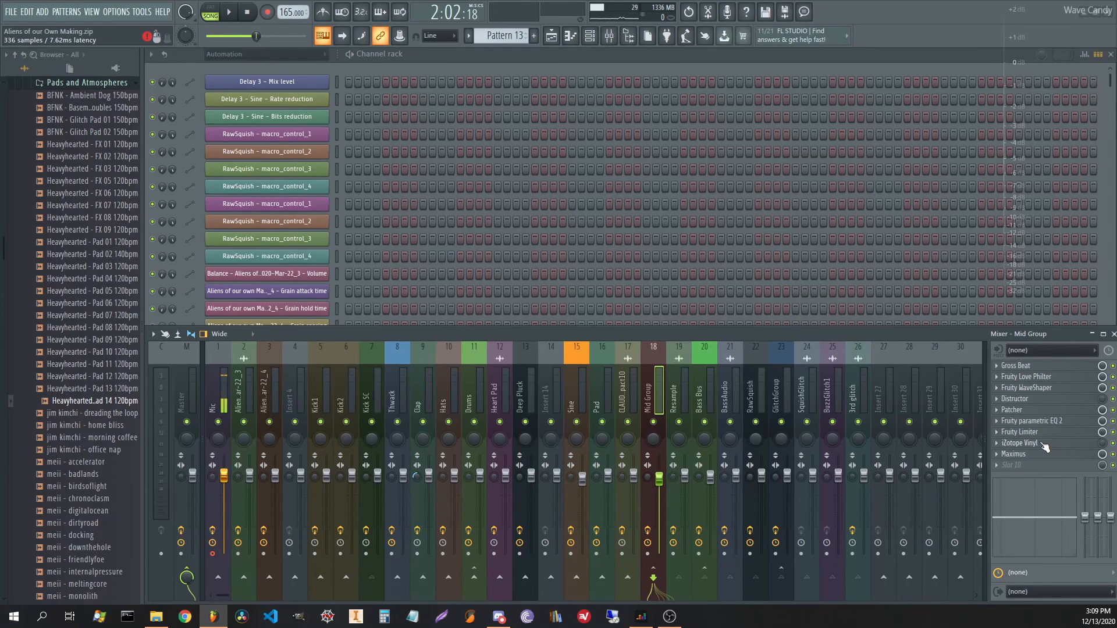
pyautogui.click(1044, 443)
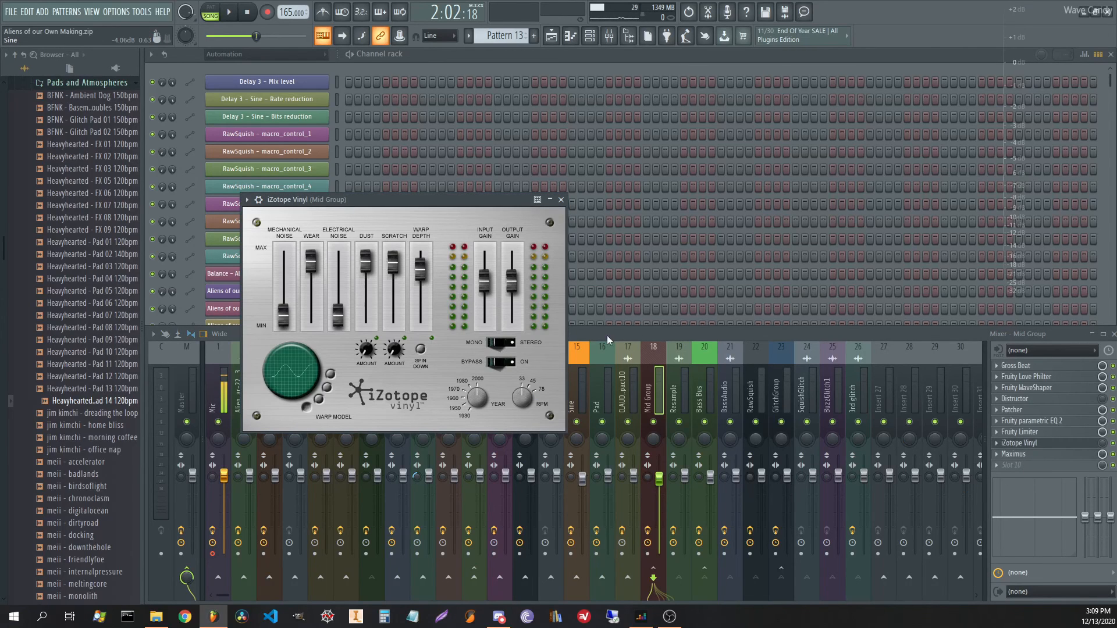
pyautogui.click(562, 200)
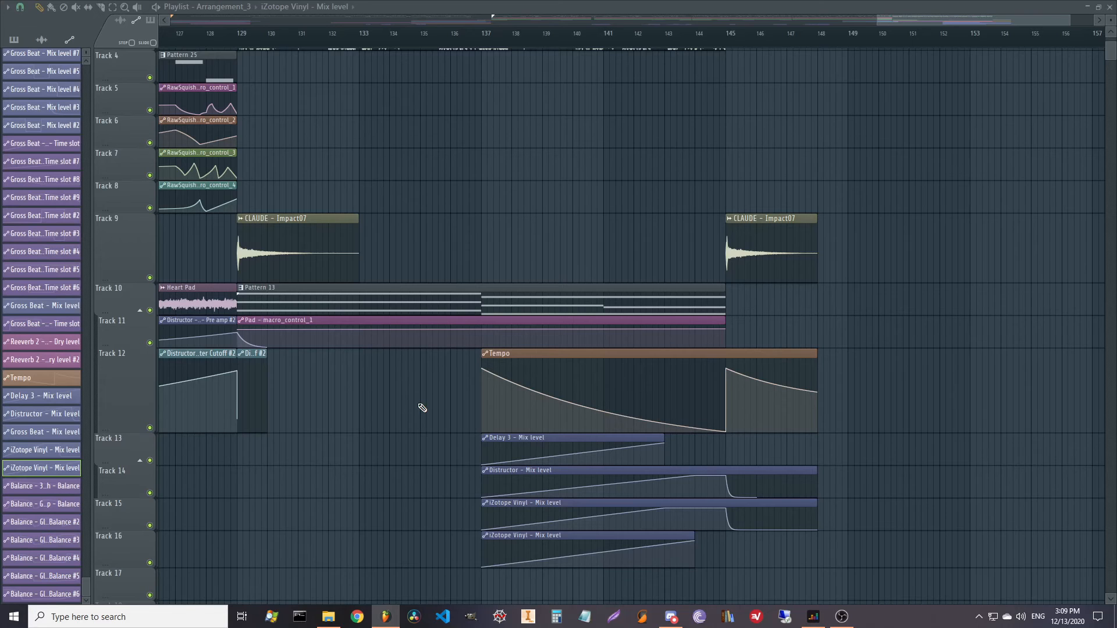
# - Mute Track 10 and play the outro under the Tempo automation from bar 137 to bar 145
pyautogui.scroll(3, 488, 53)
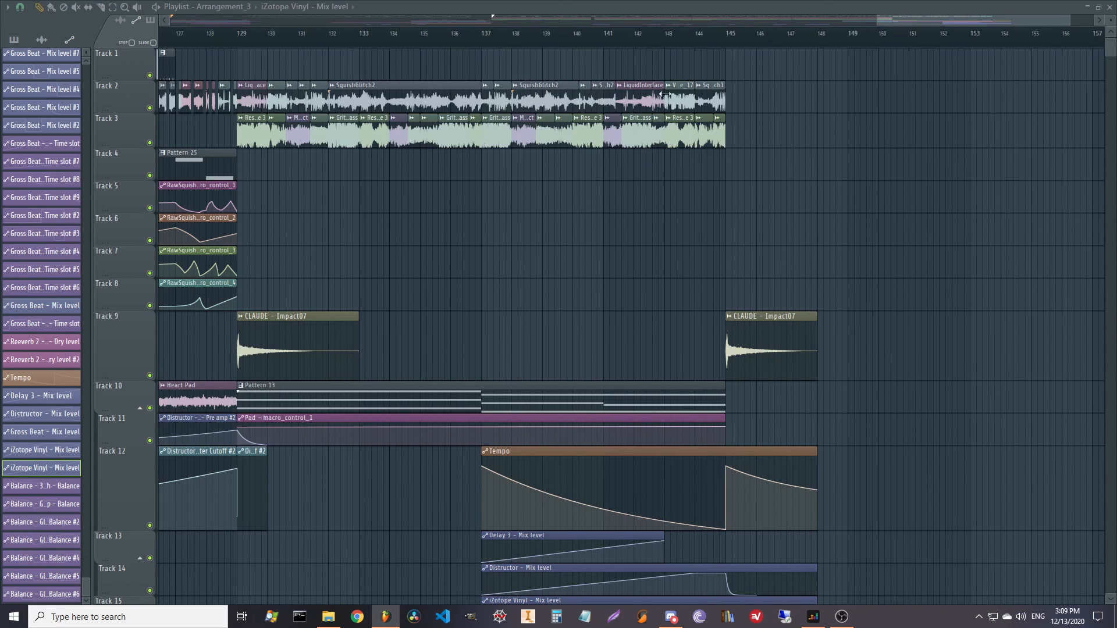
pyautogui.scroll(4, 548, 41)
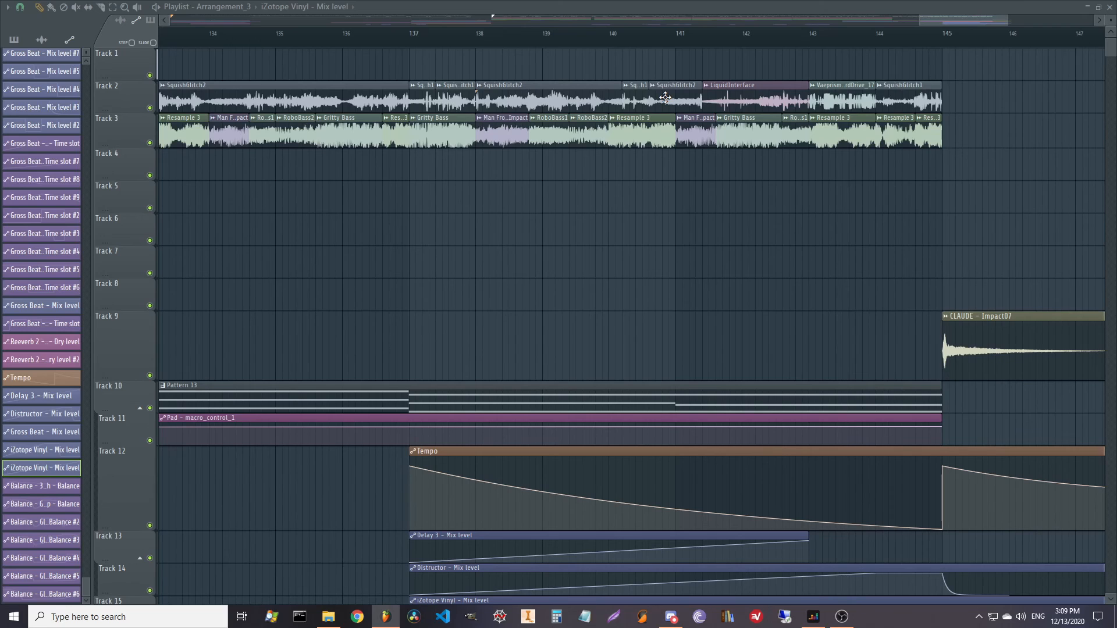
pyautogui.click(410, 46)
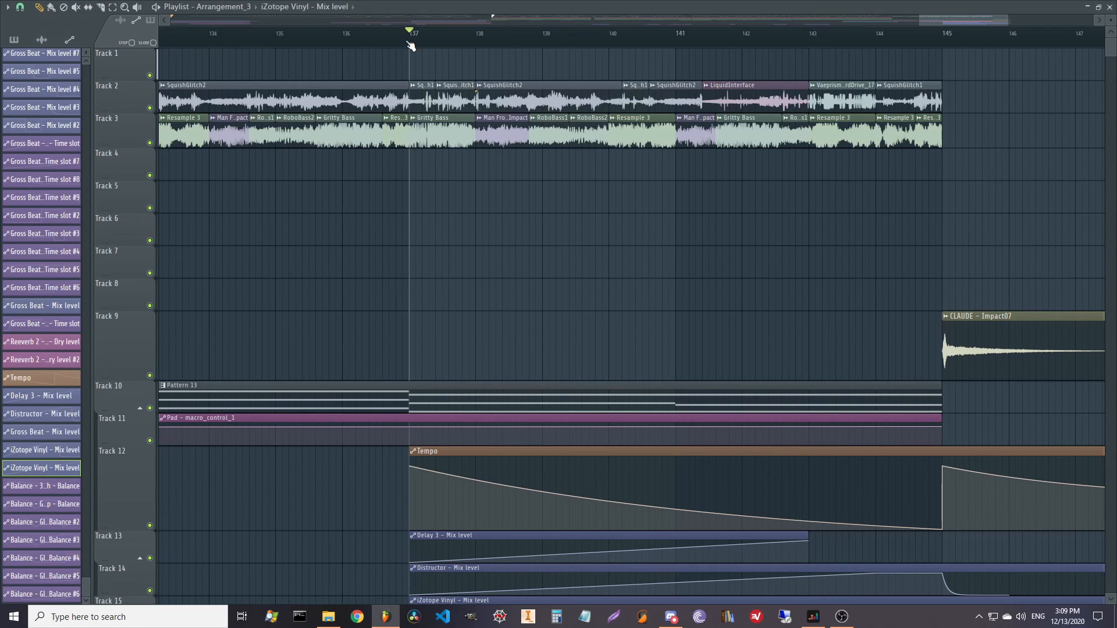
pyautogui.click(149, 409)
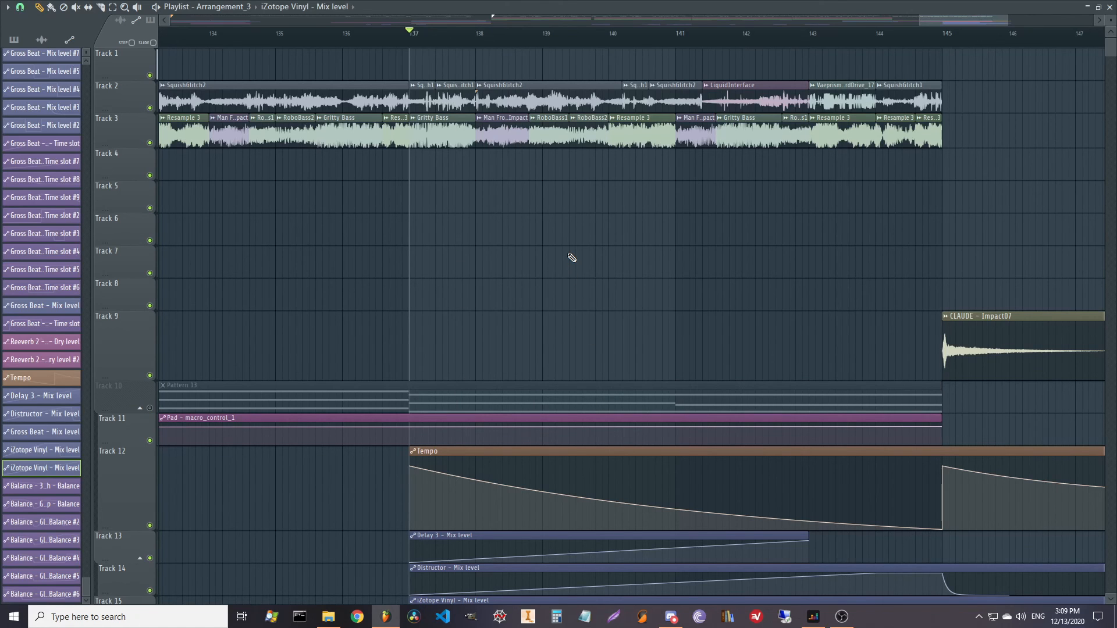
pyautogui.press('space')
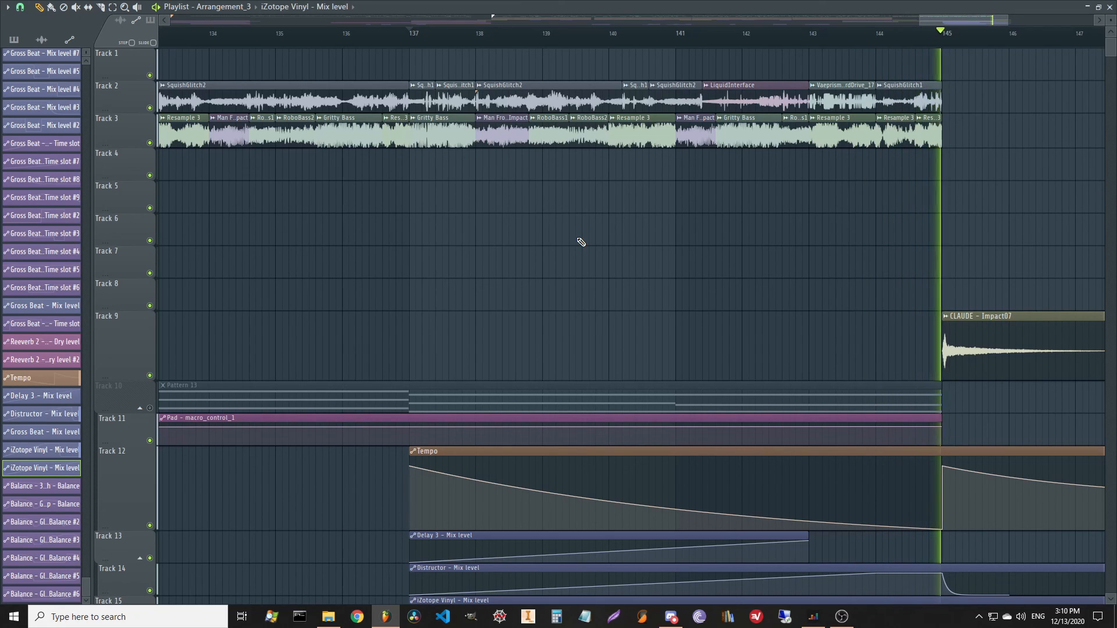
pyautogui.press('space')
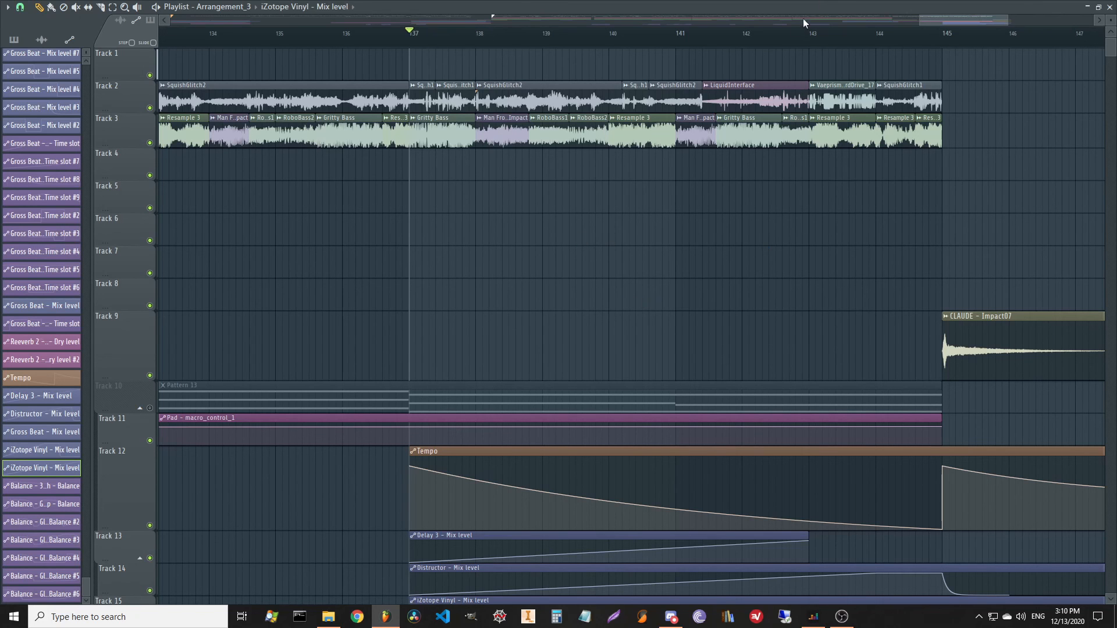
# - Unmute Track 10 and look over the full arrangement from bar 1 down to Track 17
pyautogui.scroll(-5, 793, 40)
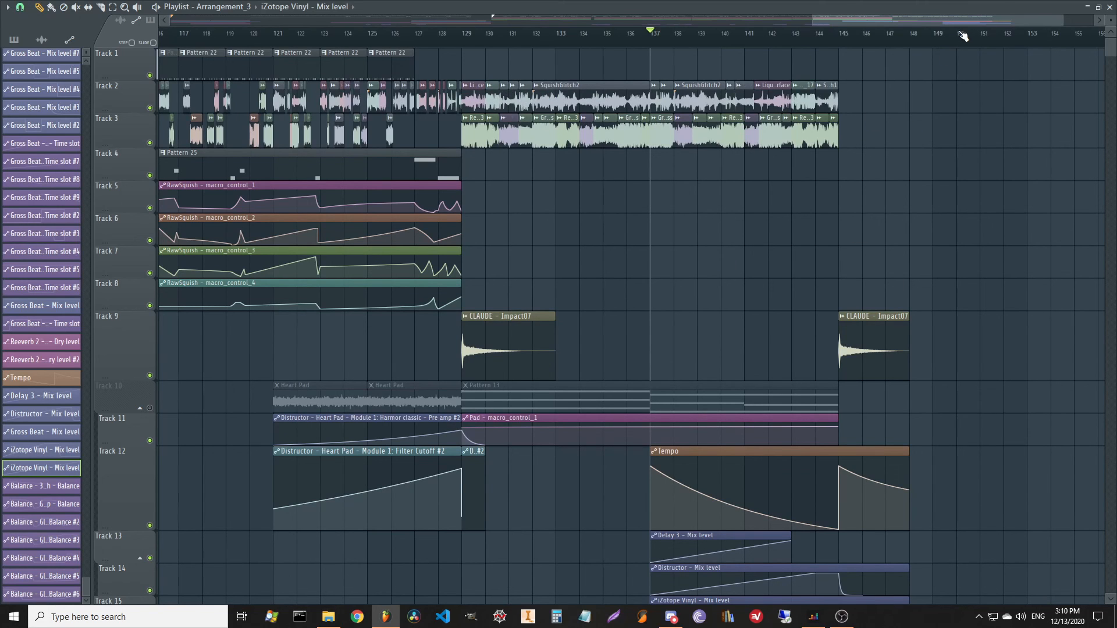
pyautogui.scroll(-7, 960, 35)
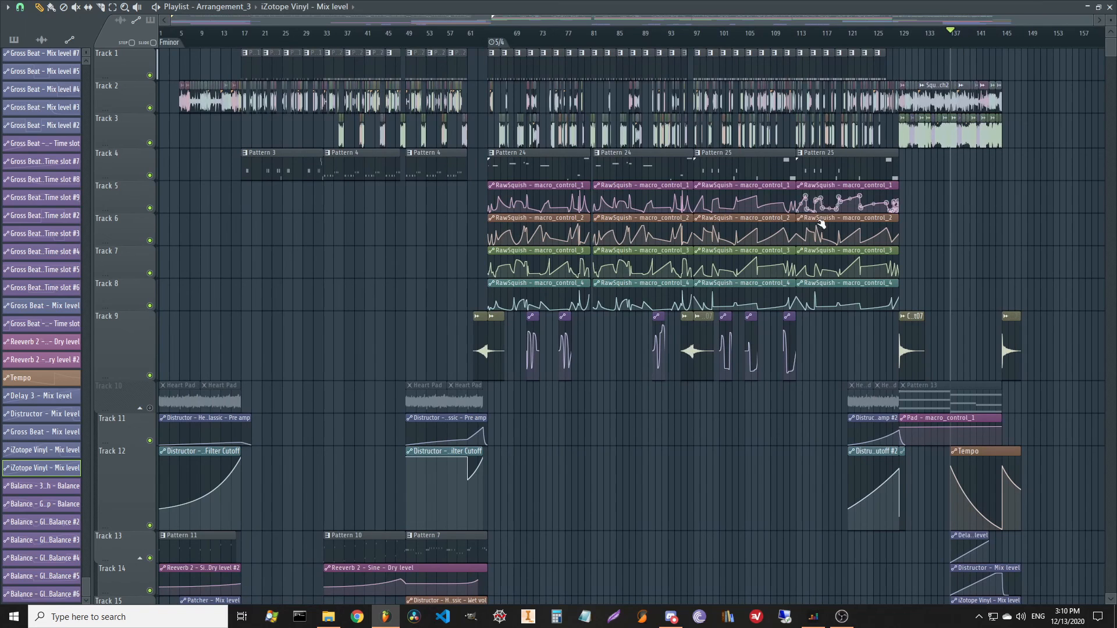
pyautogui.click(149, 407)
pyautogui.scroll(-4, 592, 481)
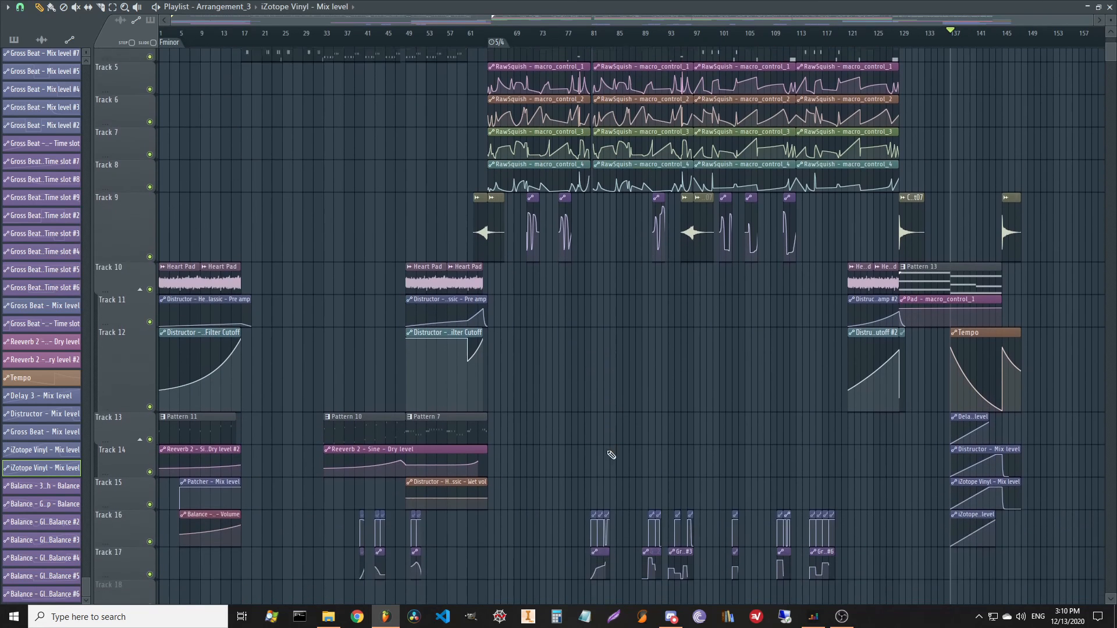
pyautogui.scroll(4, 596, 439)
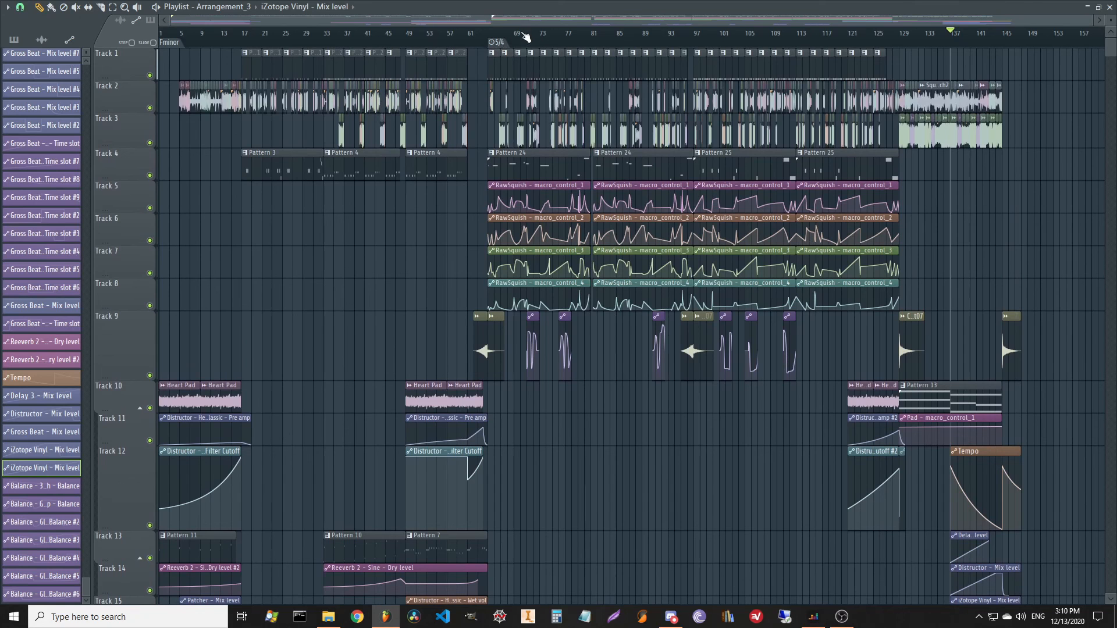
# - Return the playhead to bar 1 and examine the arrangement from the intro into the 5/4 section at bar 65
pyautogui.moveTo(525, 37); pyautogui.dragTo(105, 28)
pyautogui.moveTo(174, 37); pyautogui.dragTo(498, 256)
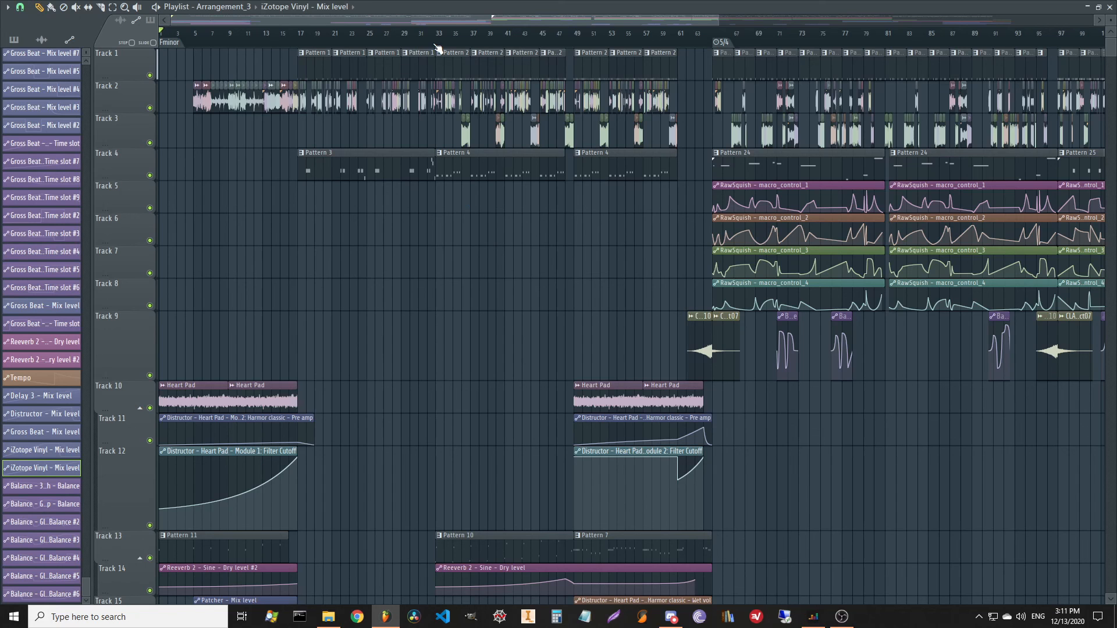
pyautogui.scroll(3, 435, 45)
pyautogui.moveTo(368, 254); pyautogui.dragTo(545, 279)
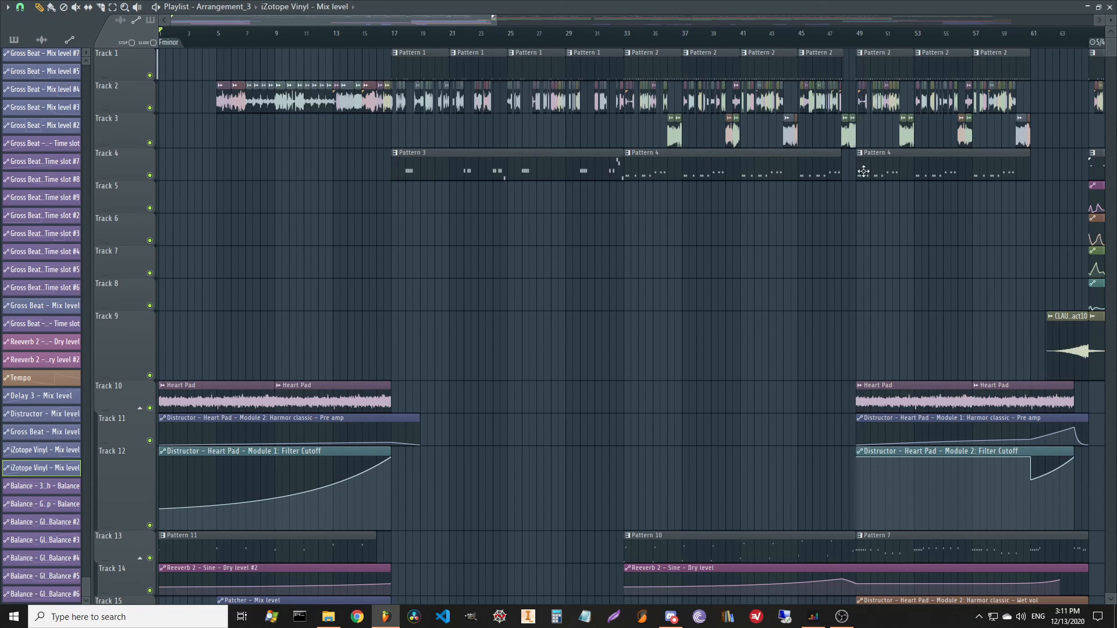
pyautogui.scroll(-3, 805, 195)
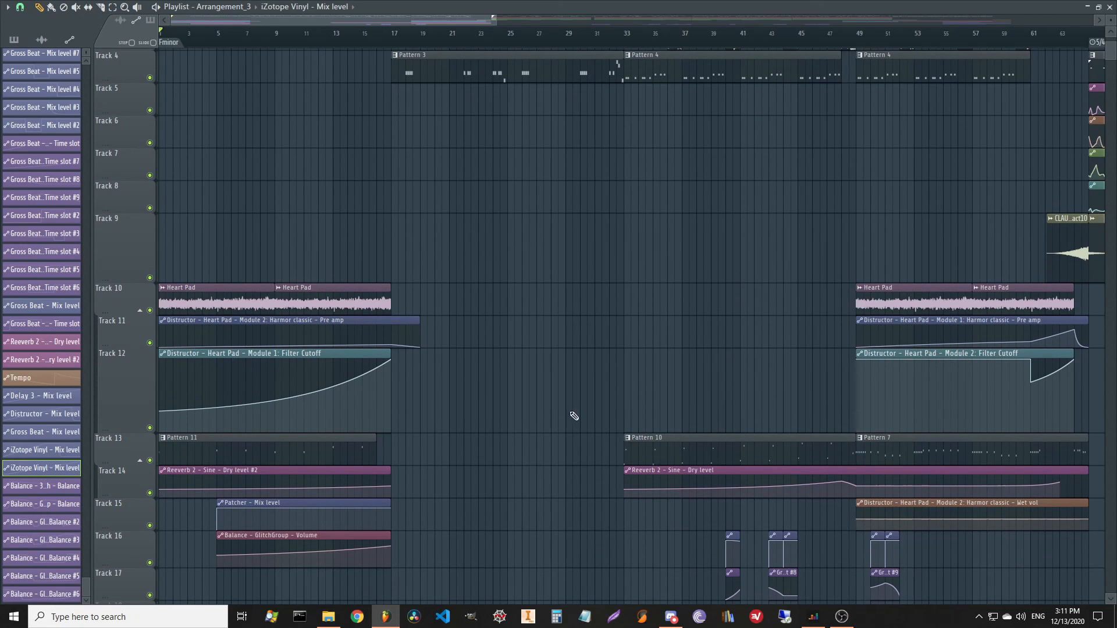
pyautogui.scroll(3, 561, 410)
pyautogui.hscroll(3, 855, 272)
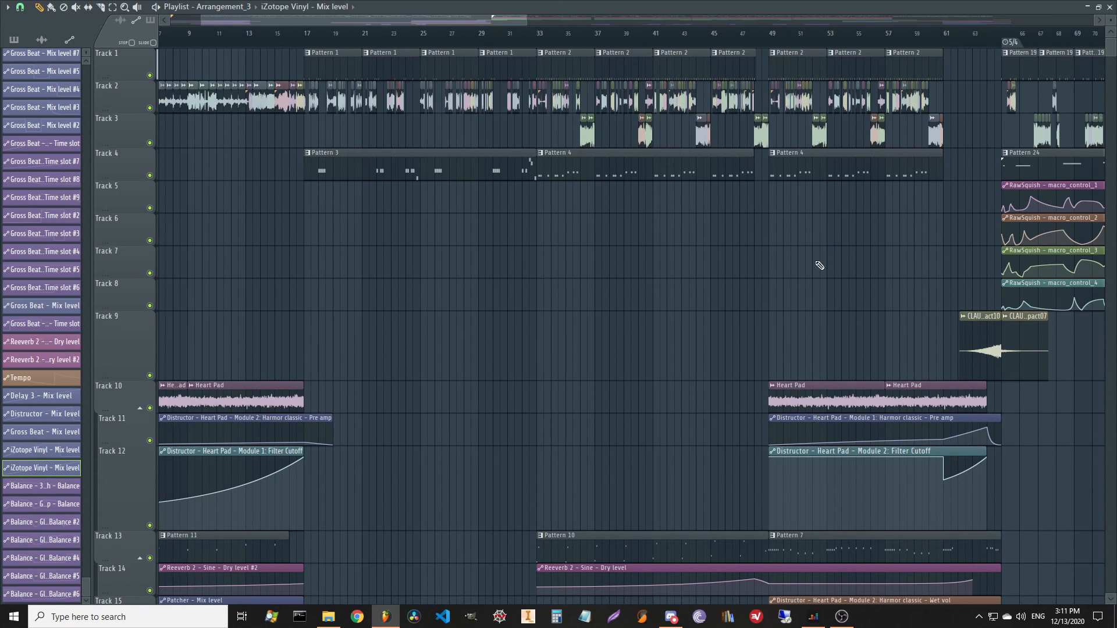
pyautogui.moveTo(820, 265); pyautogui.dragTo(494, 323)
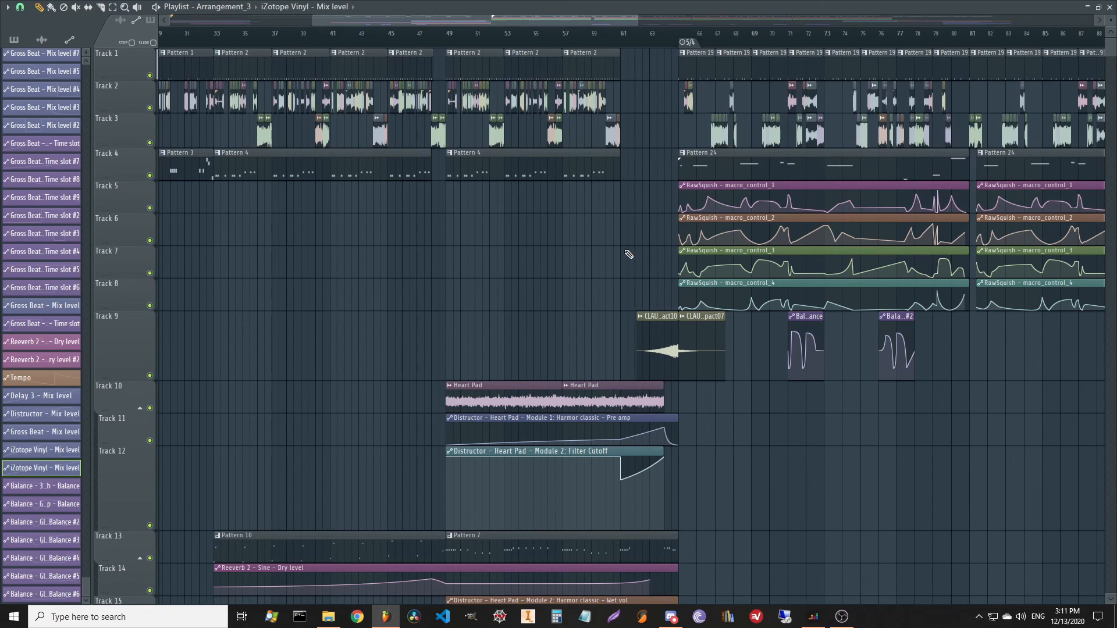
pyautogui.moveTo(615, 251); pyautogui.dragTo(546, 244)
pyautogui.scroll(-8, 622, 36)
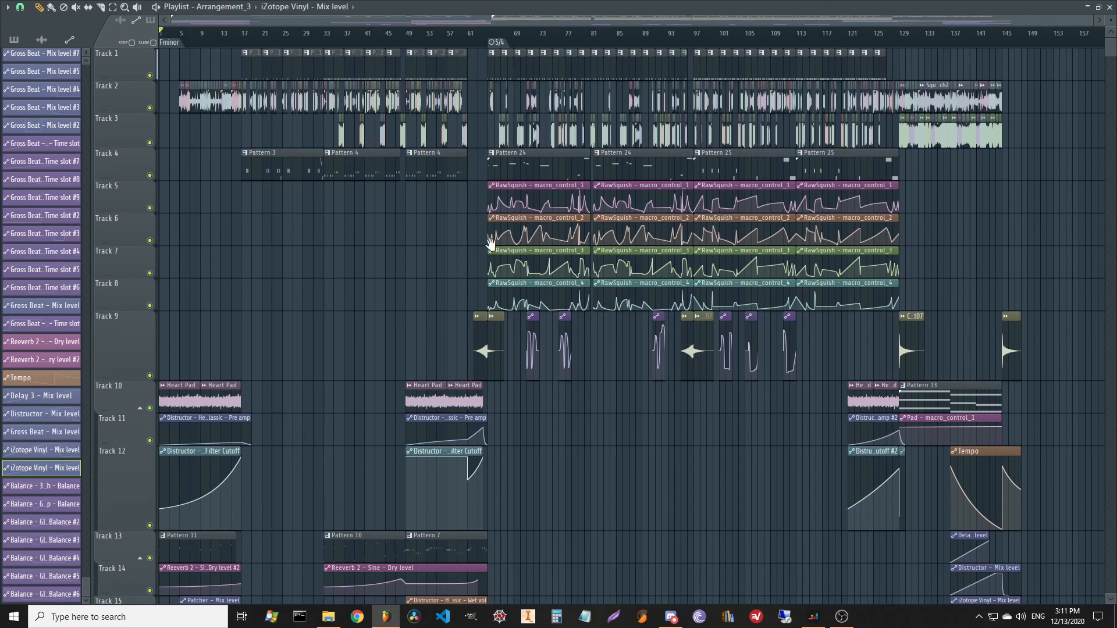
# - Examine the whole arrangement once more, from the intro through the RawSquish section to the outro and down to the empty tracks
pyautogui.scroll(3, 293, 38)
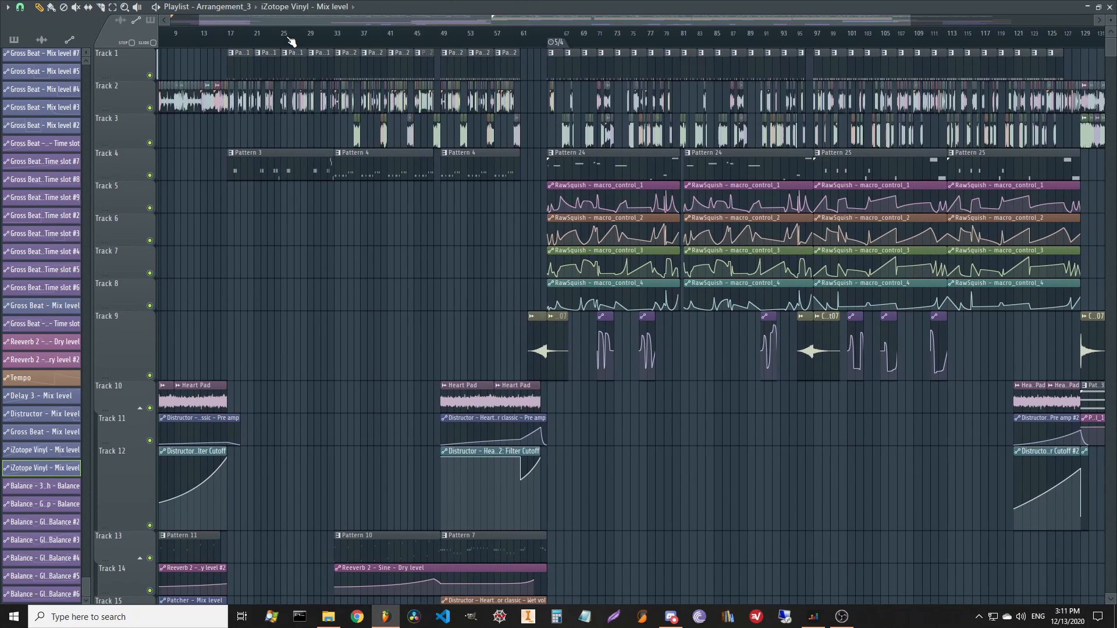
pyautogui.scroll(3, 291, 42)
pyautogui.moveTo(257, 242); pyautogui.dragTo(515, 271)
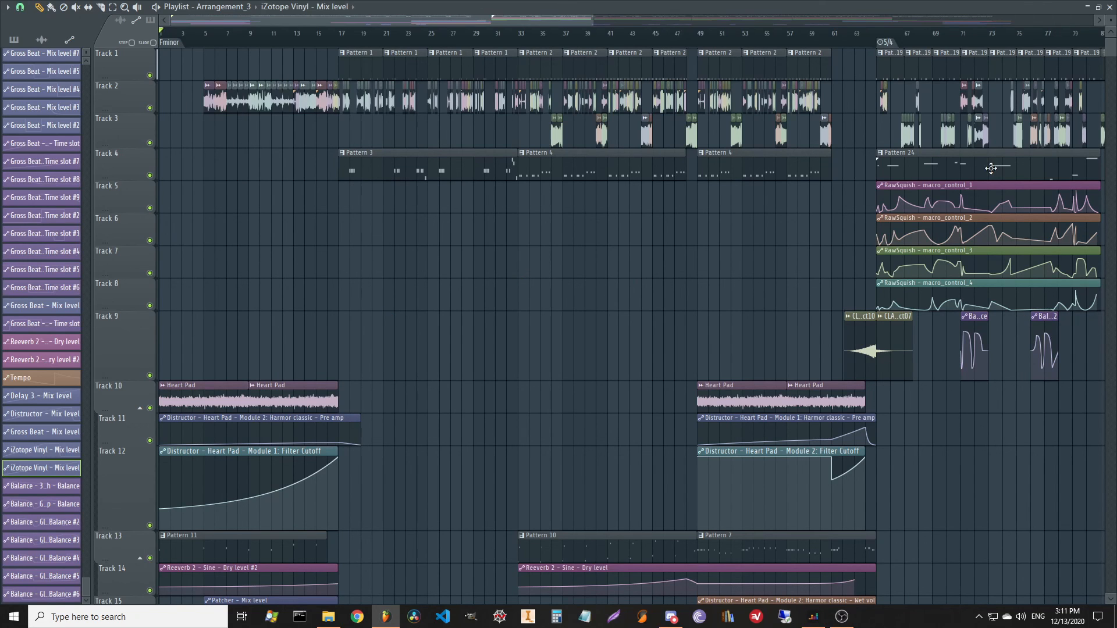
pyautogui.moveTo(730, 269)
pyautogui.mouseDown()
pyautogui.moveTo(708, 252)
pyautogui.moveTo(474, 259)
pyautogui.mouseUp()
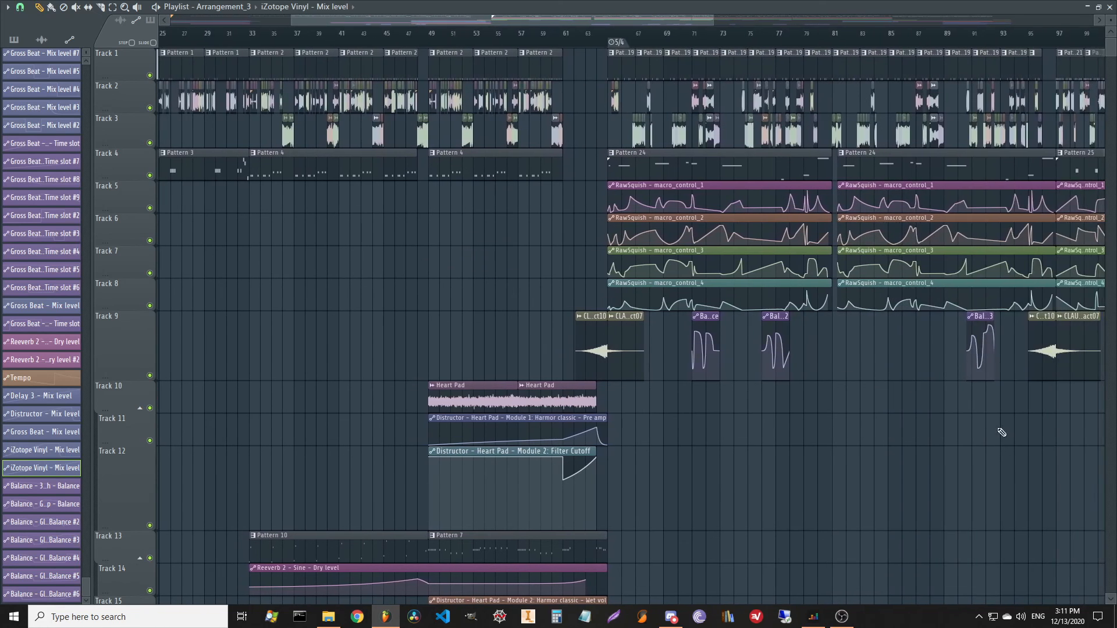
pyautogui.moveTo(1000, 433); pyautogui.dragTo(639, 456)
pyautogui.scroll(-2, 449, 44)
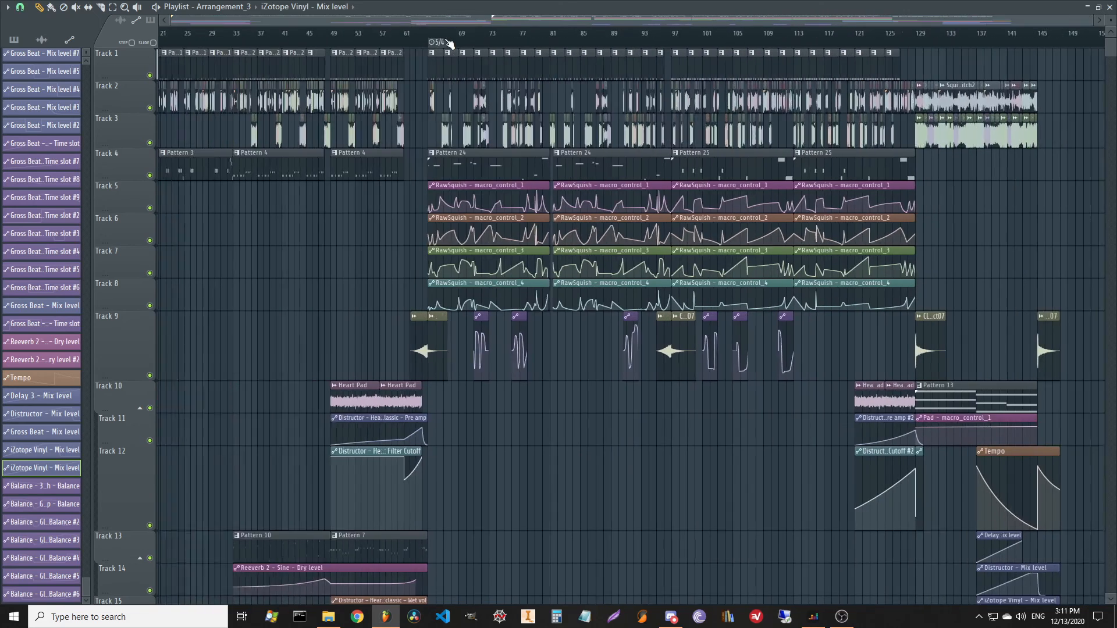
pyautogui.scroll(-1, 450, 44)
pyautogui.scroll(-2, 1076, 227)
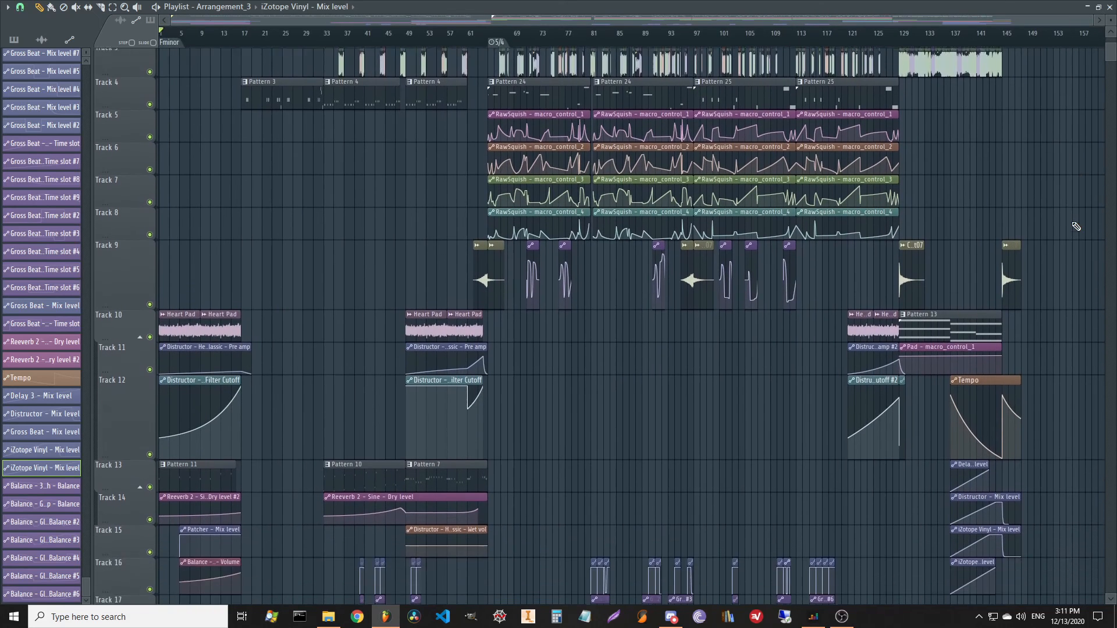
pyautogui.scroll(-2, 1076, 227)
pyautogui.scroll(-3, 1076, 227)
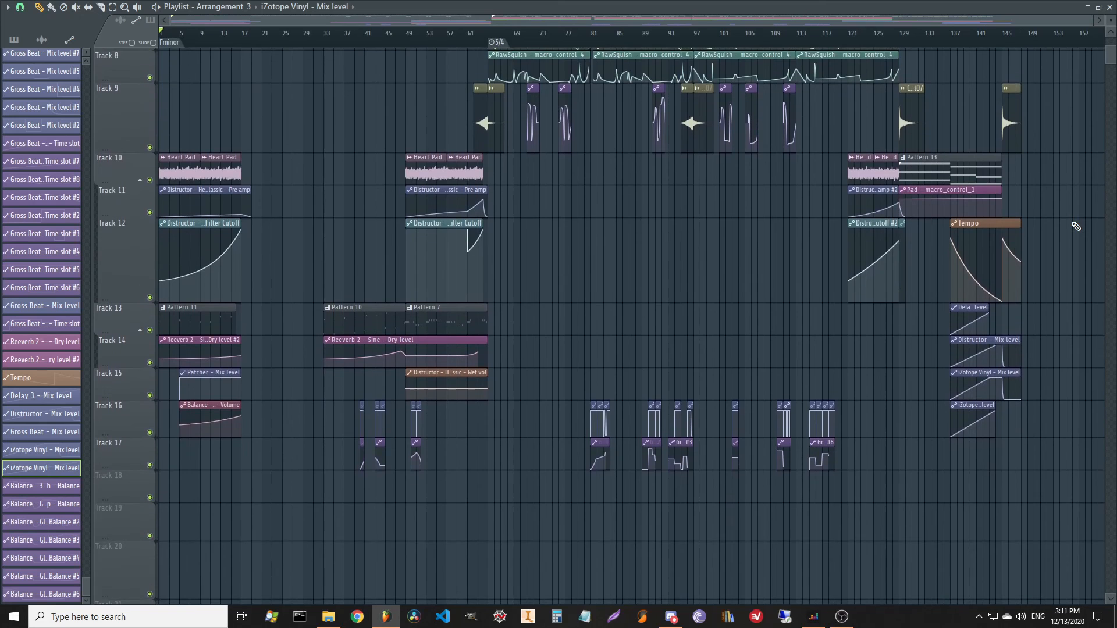
pyautogui.scroll(7, 1076, 227)
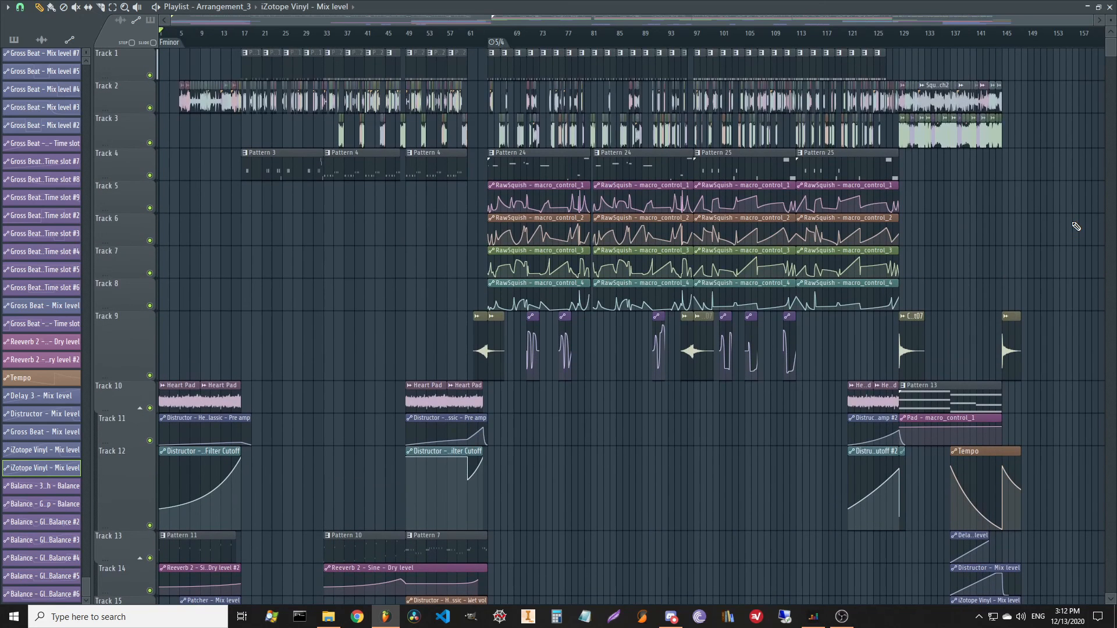